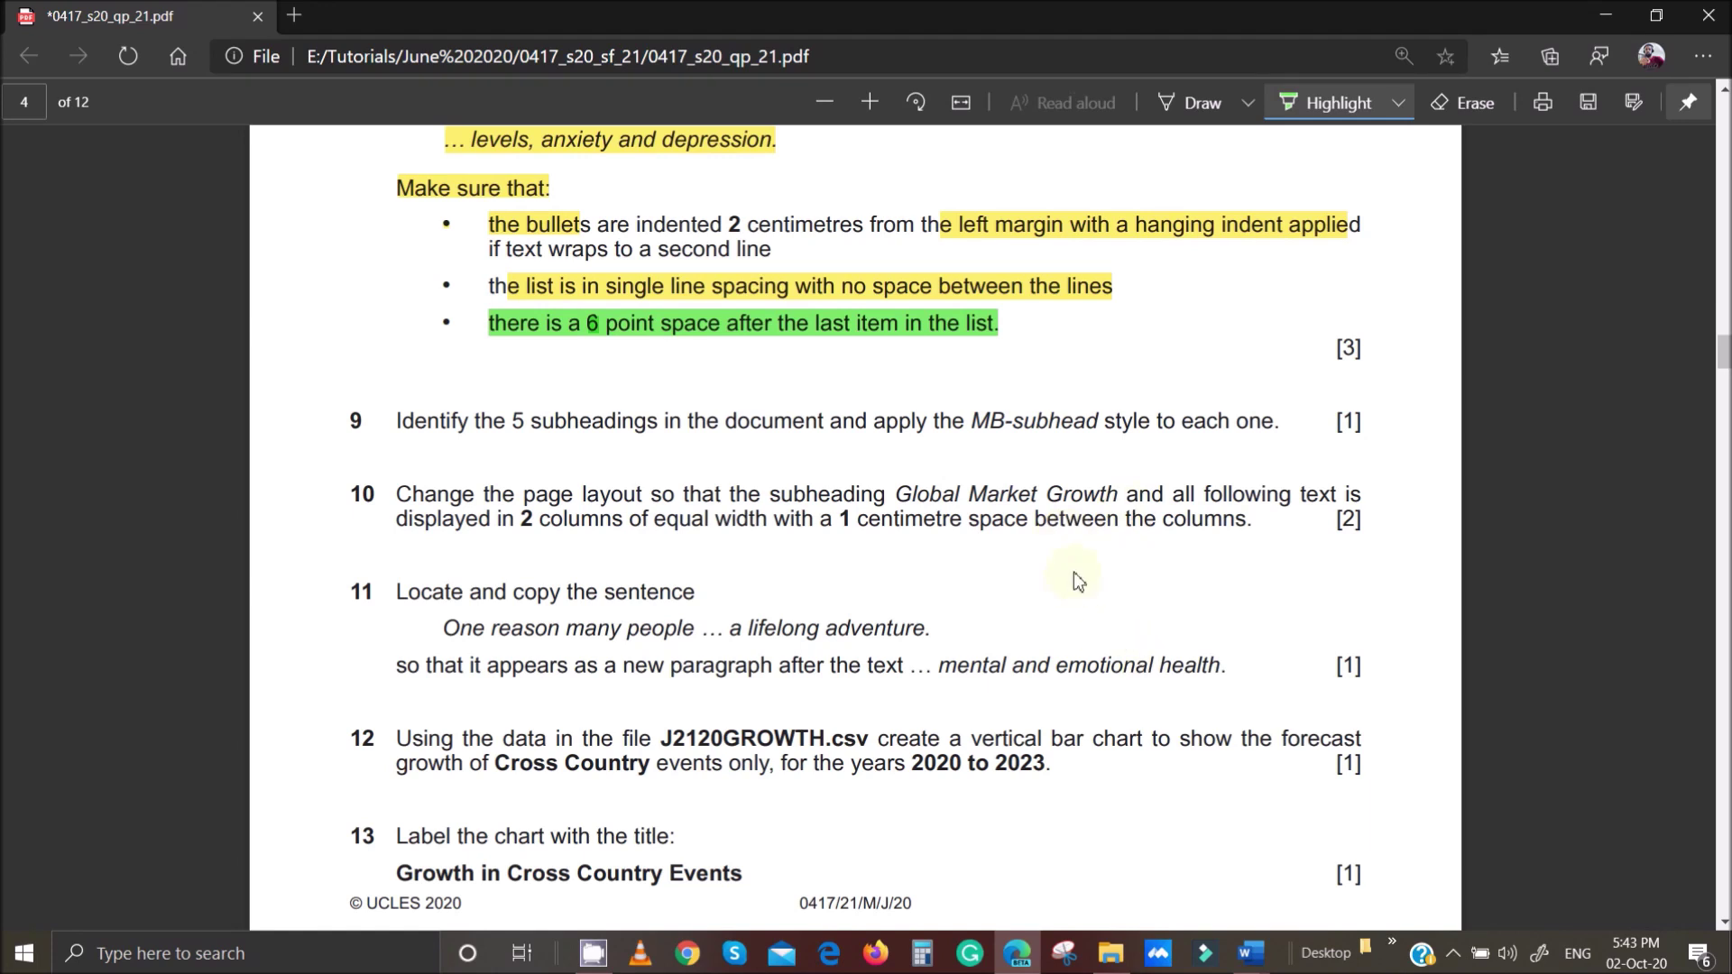
Highlight "2 columns", "1 centimetre" and "Global Market Growth" in question 10 of the exam paper.
left_click_drag(516, 523, 622, 525)
left_click_drag(841, 518, 1133, 495)
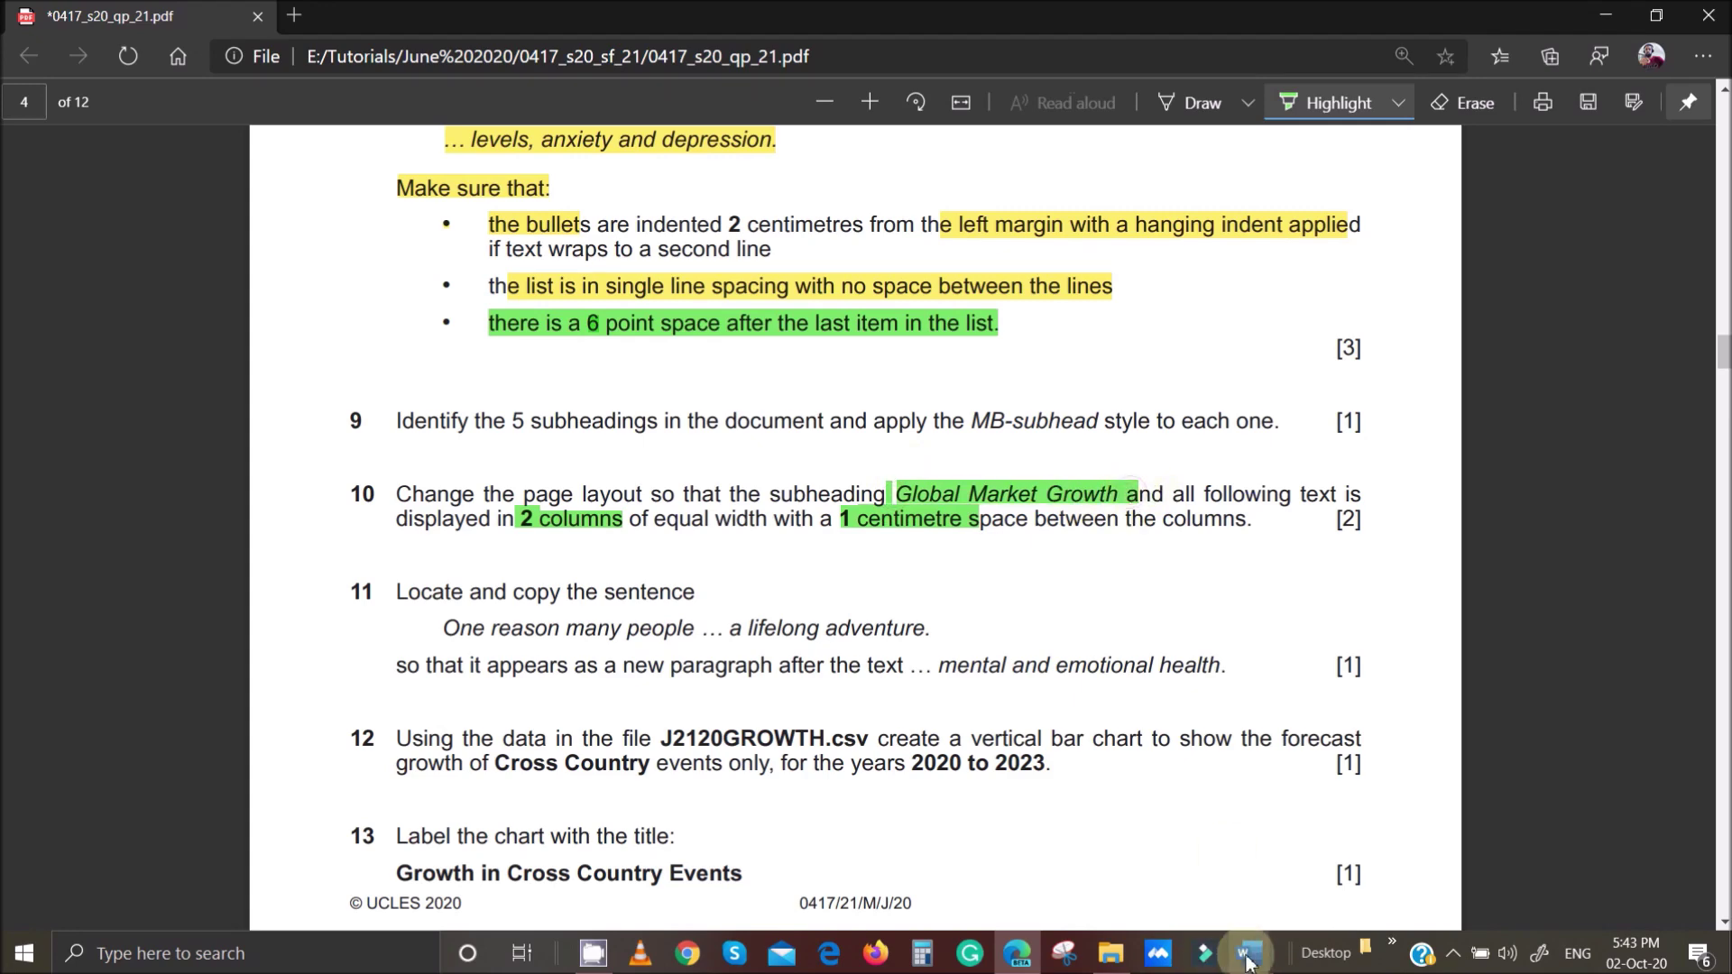
Switch to the MTBSTUDY Word document and set everything from the Global Market Growth subheading onward in two equal columns with 1 cm spacing.
mouse_move(1251, 954)
left_click(1195, 803)
scroll(590, 454, "up", 20)
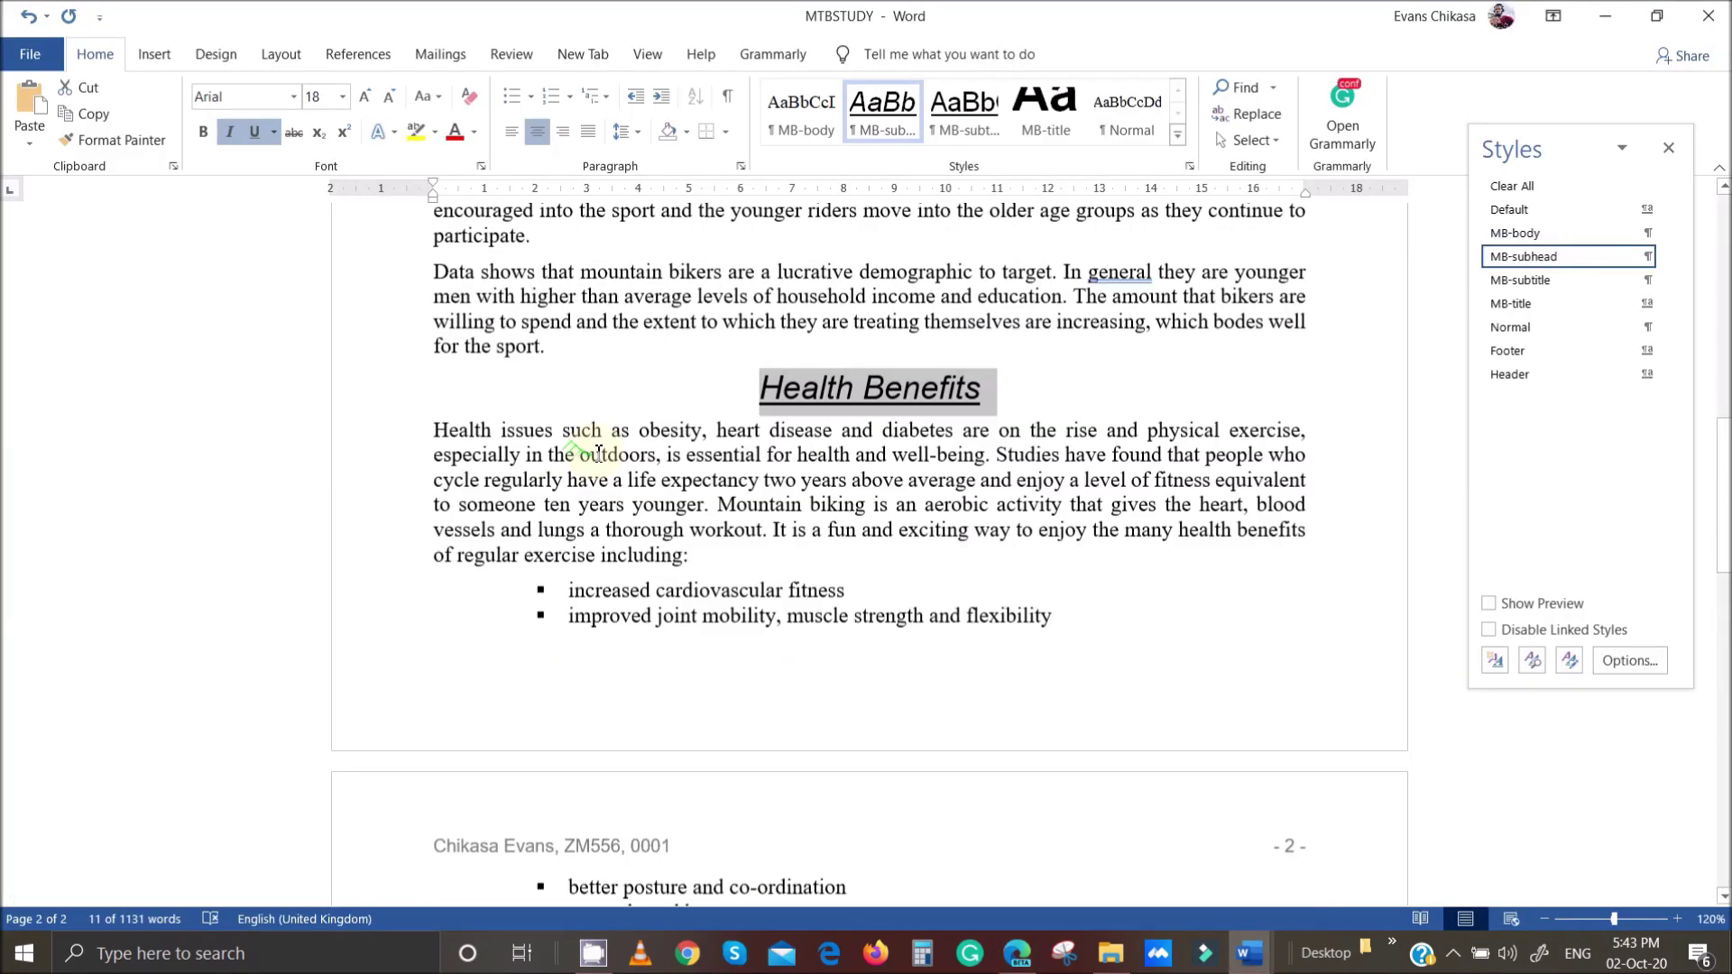
scroll(590, 454, "down", 3)
left_click(713, 382)
key("shift+Down")
key("shift+Down")
key("shift+Down")
key("shift+Down")
key("shift+Down")
key("shift+Down")
key("shift+Down")
key("shift+Down")
key("shift+Down")
key("shift+Down")
key("shift+Down")
key("shift+Down")
key("shift+Down")
key("shift+Down")
key("shift+Down")
key("shift+Down")
key("shift+Down")
key("shift+Down")
key("shift+Down")
key("shift+Down")
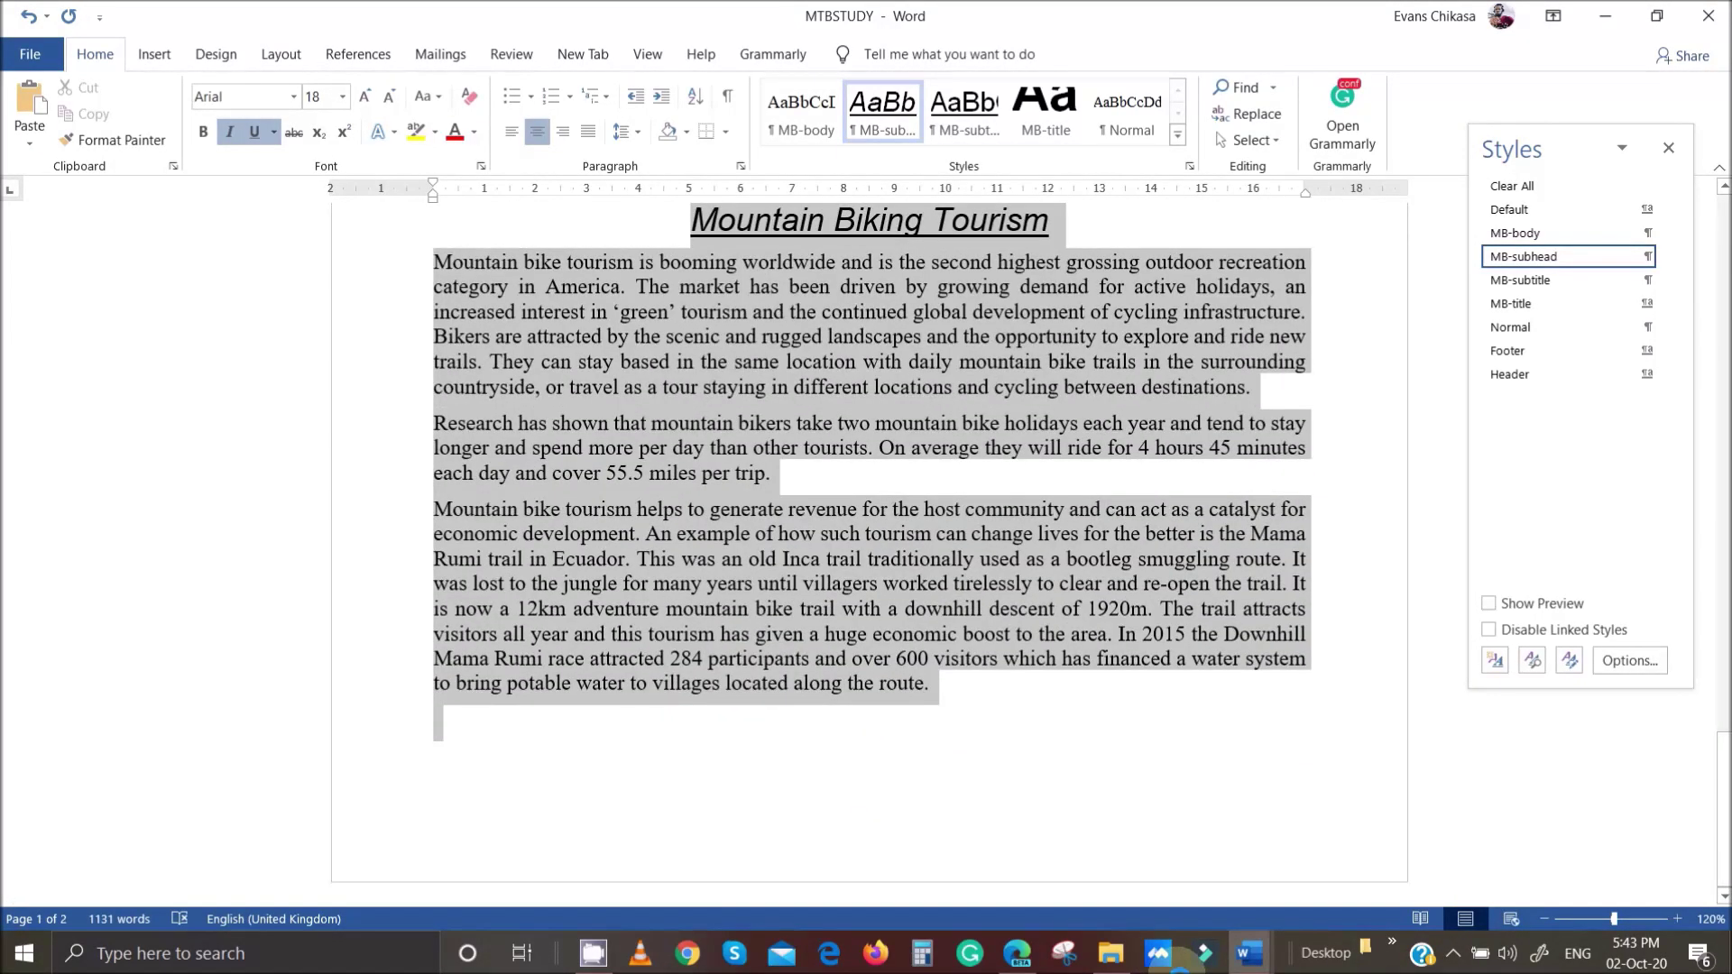
left_click(285, 59)
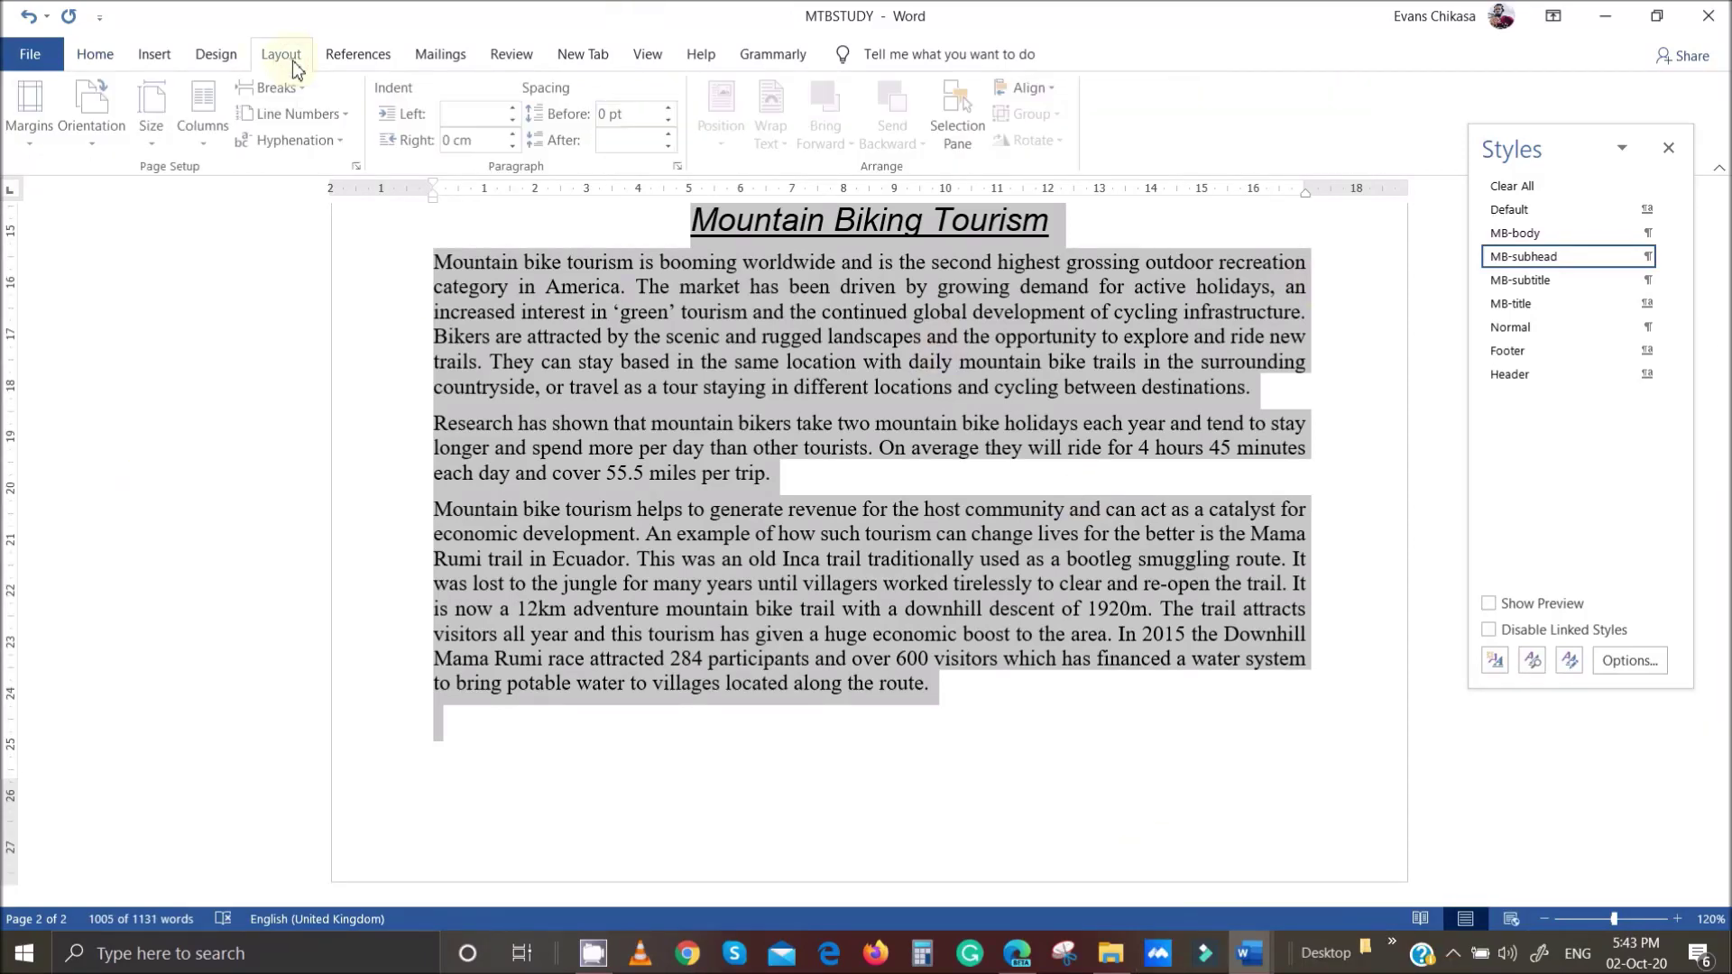
left_click(195, 150)
left_click(249, 429)
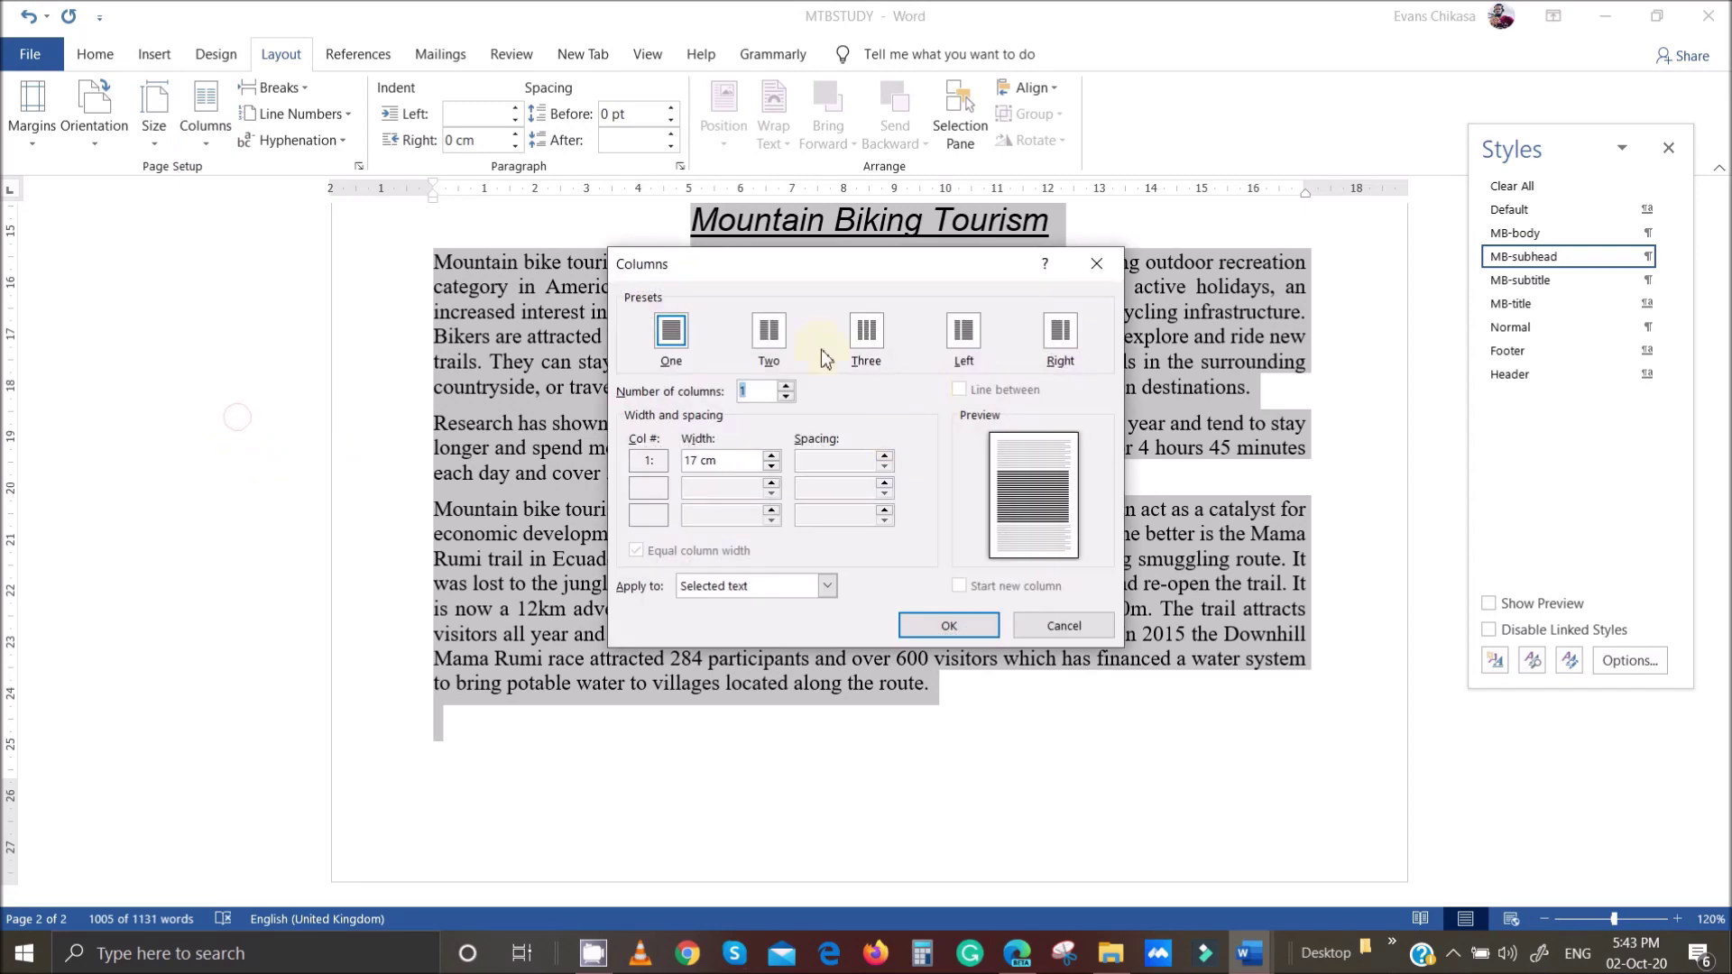
left_click(768, 331)
left_click(885, 456)
left_click(885, 466)
left_click(885, 465)
left_click(885, 465)
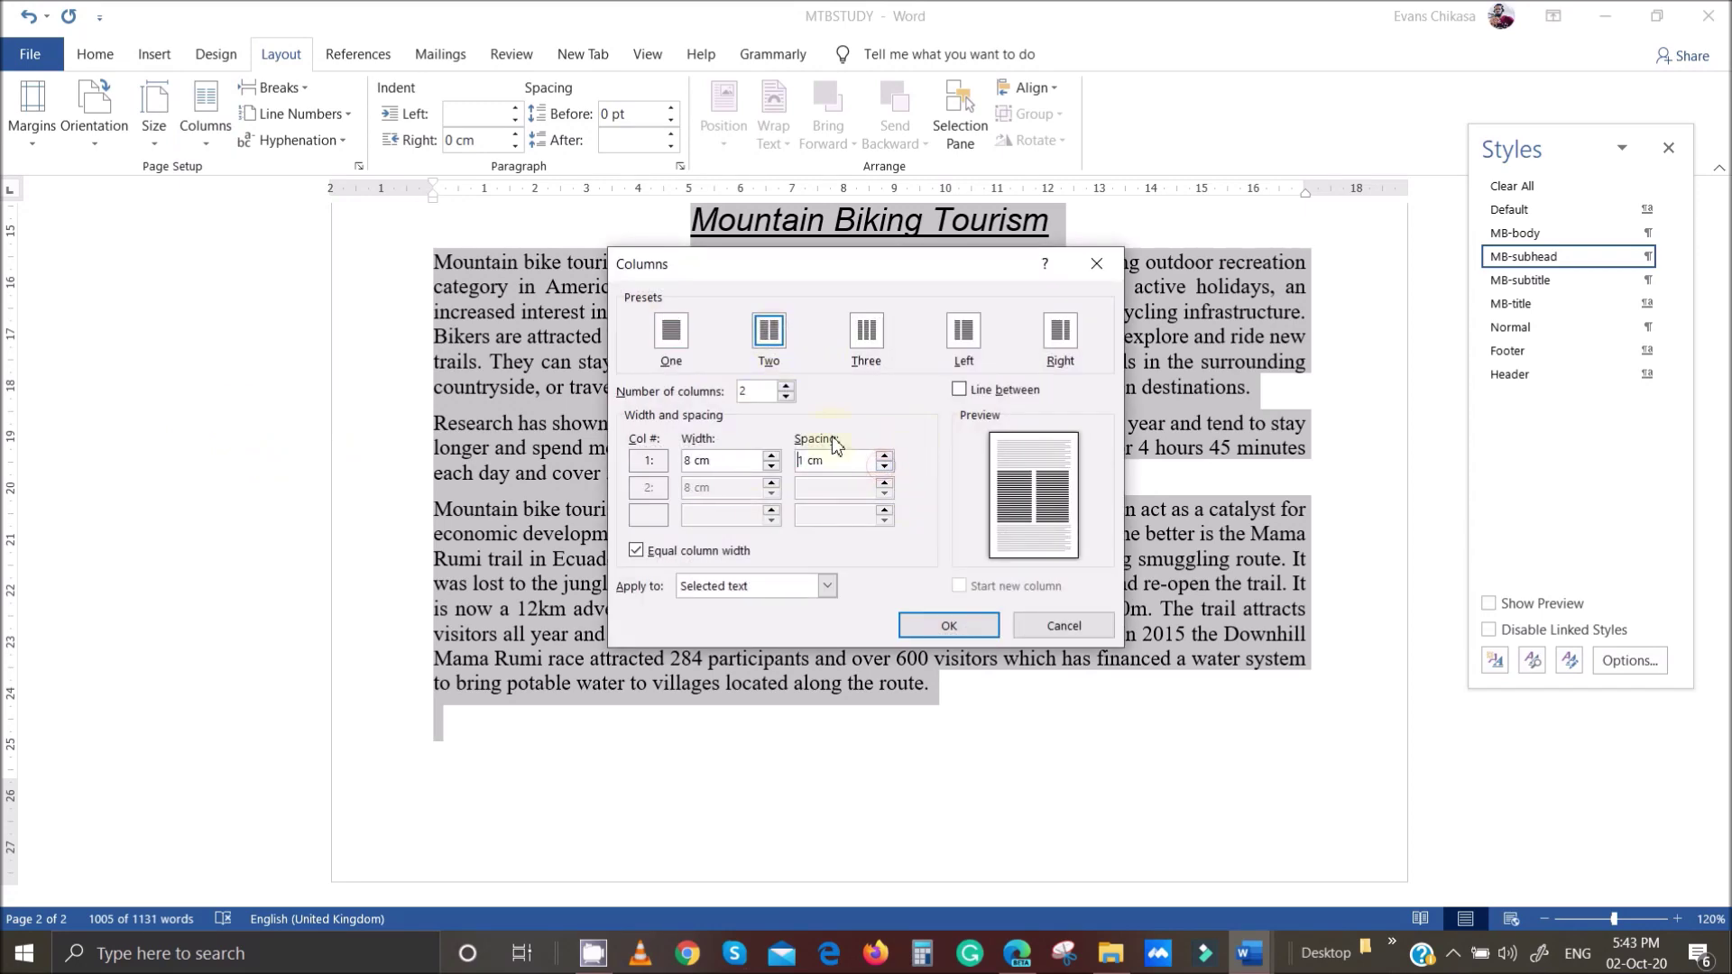
left_click(949, 625)
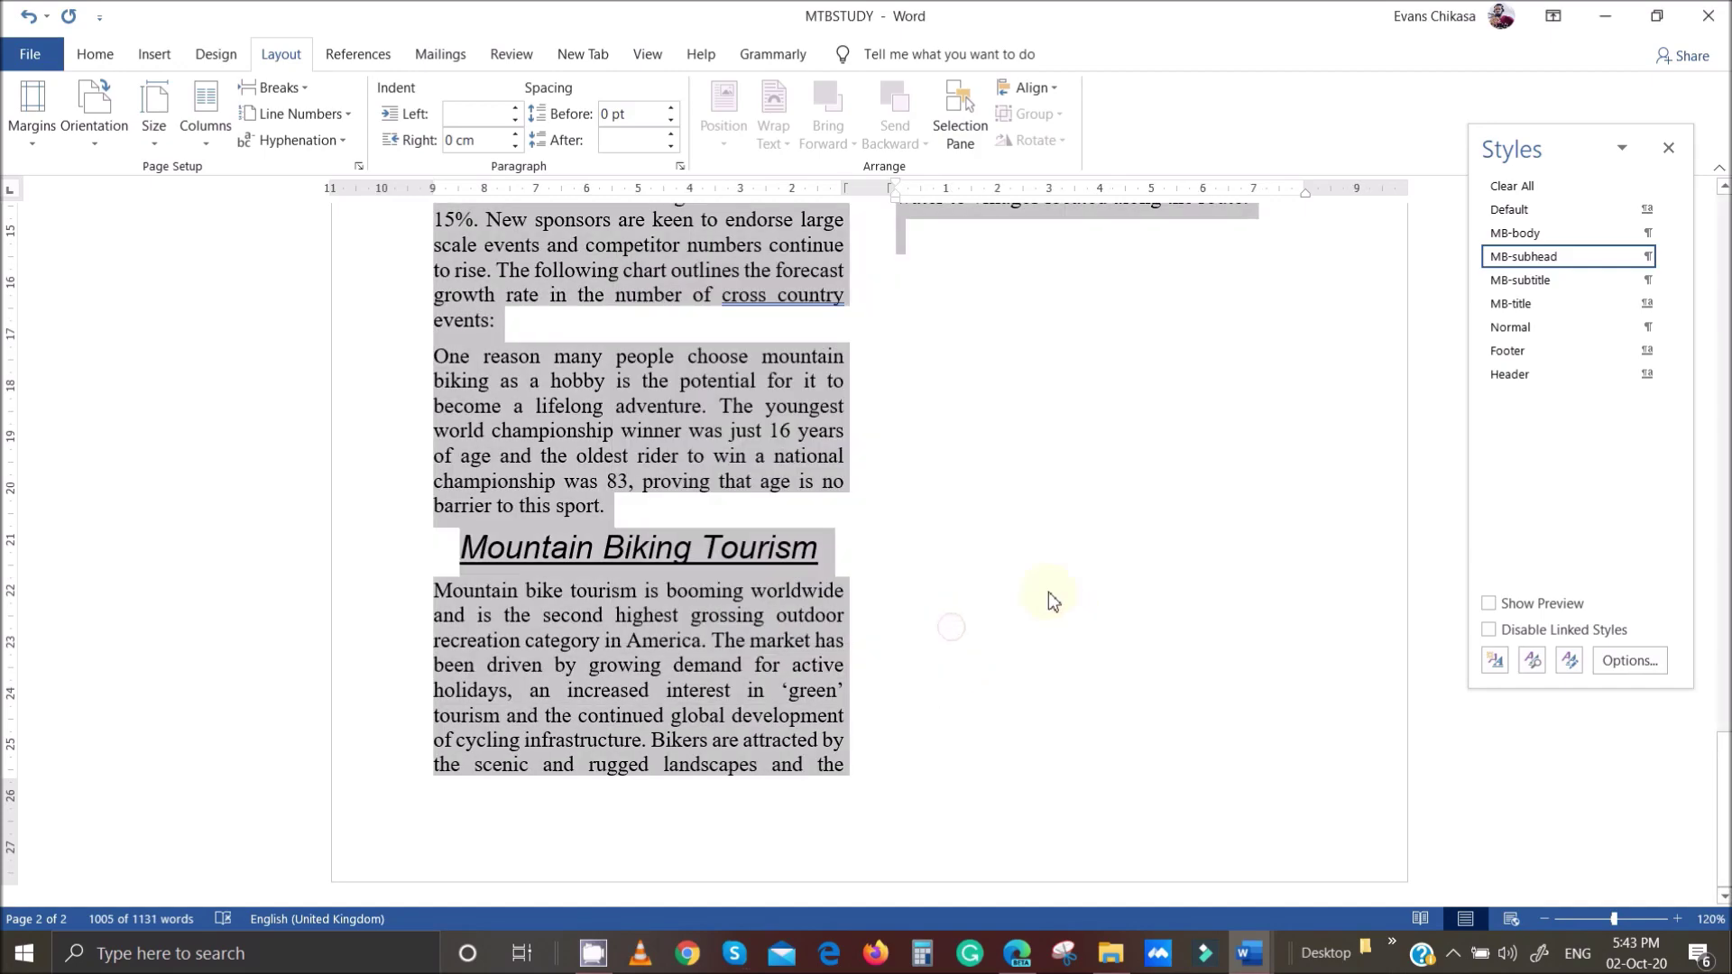
scroll(1054, 595, "up", 20)
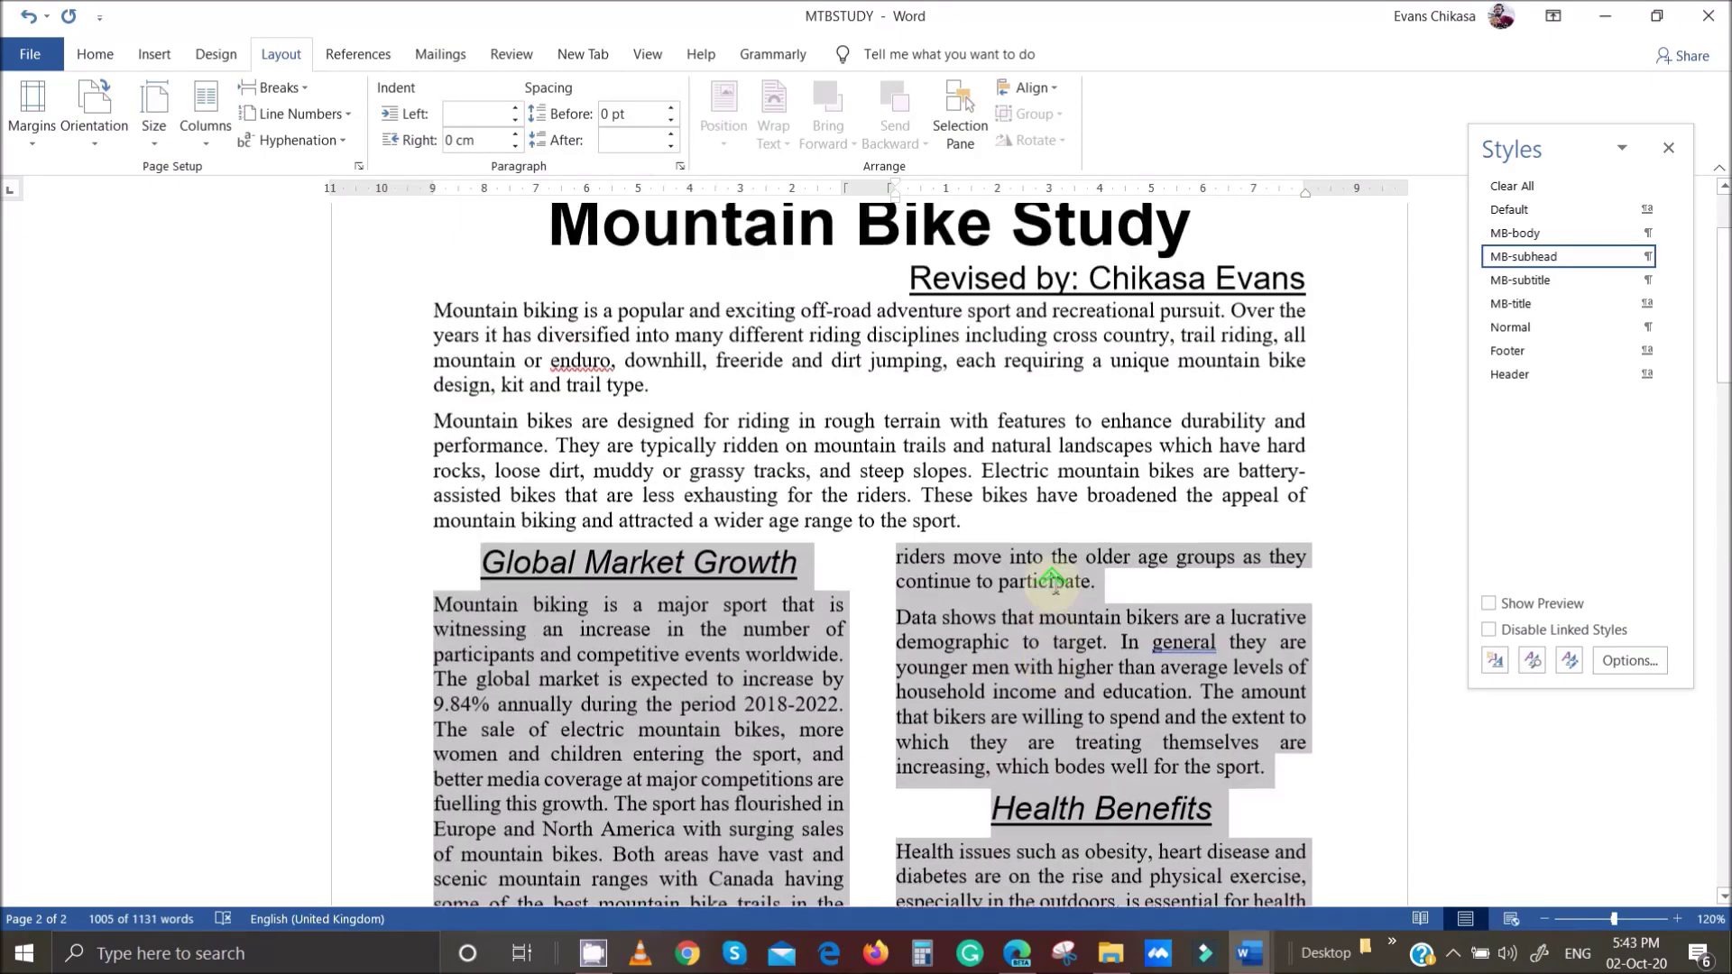
scroll(1054, 582, "up", 3)
Return to the exam PDF and highlight "Locate and copy the sentence", "One reason many people" and "a lifelong adventure." in question 11.
mouse_move(1022, 961)
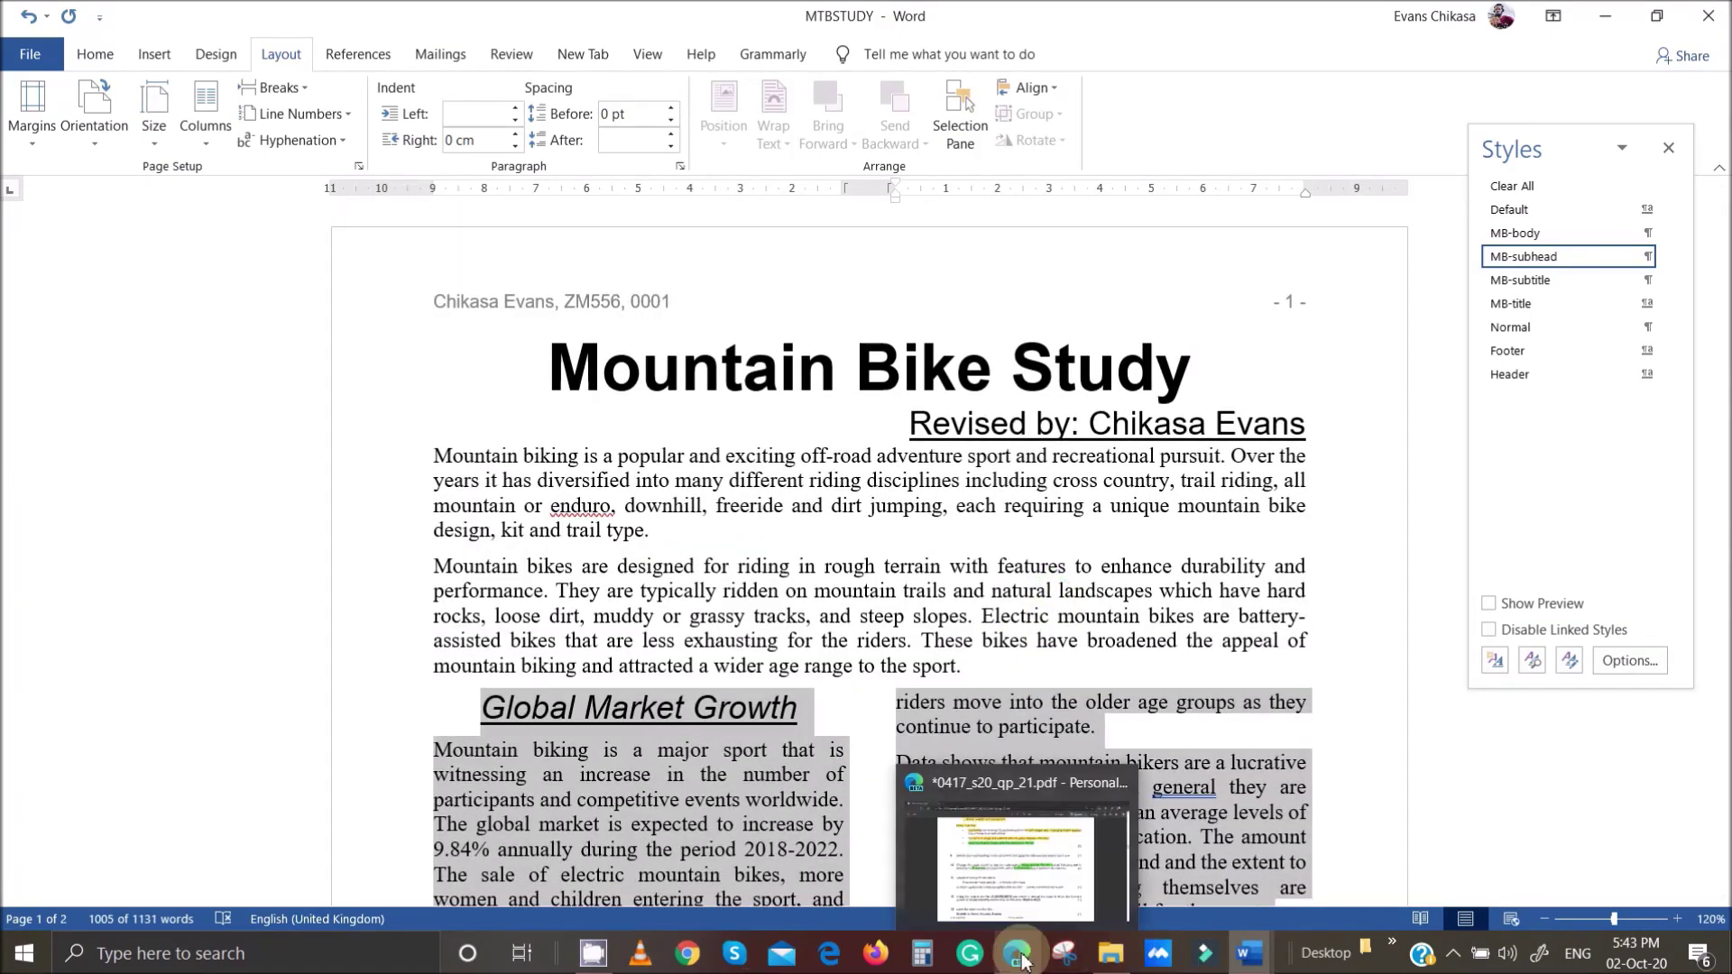
left_click(1010, 875)
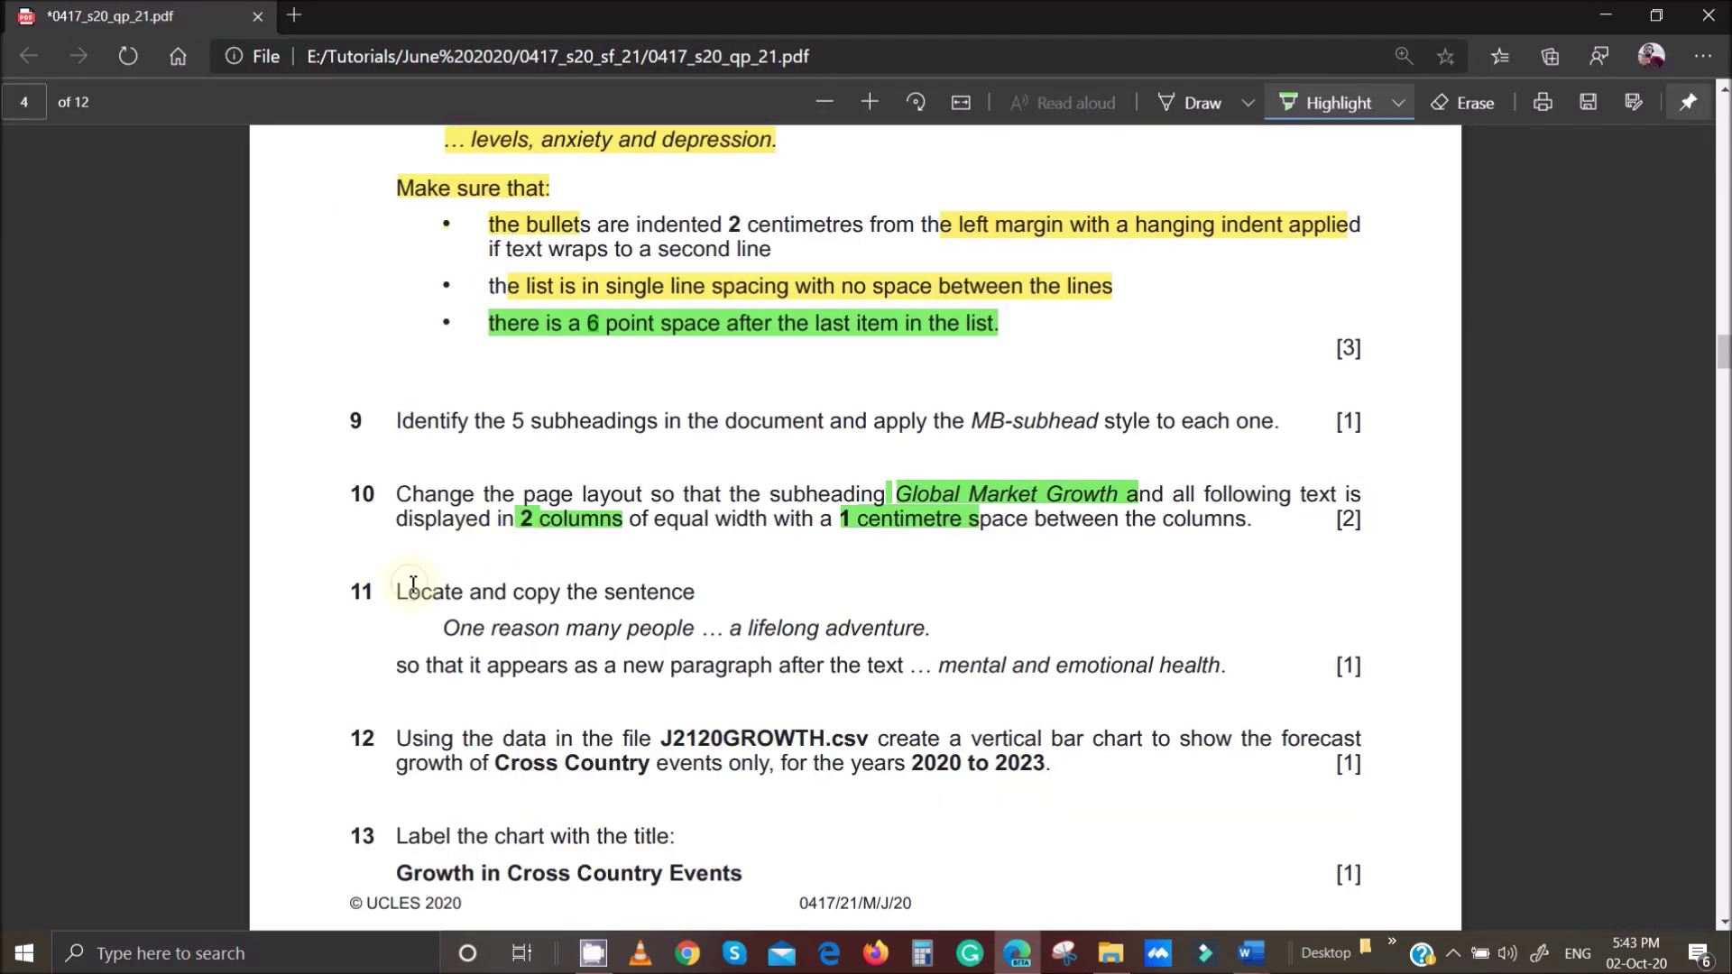
left_click_drag(398, 592, 684, 592)
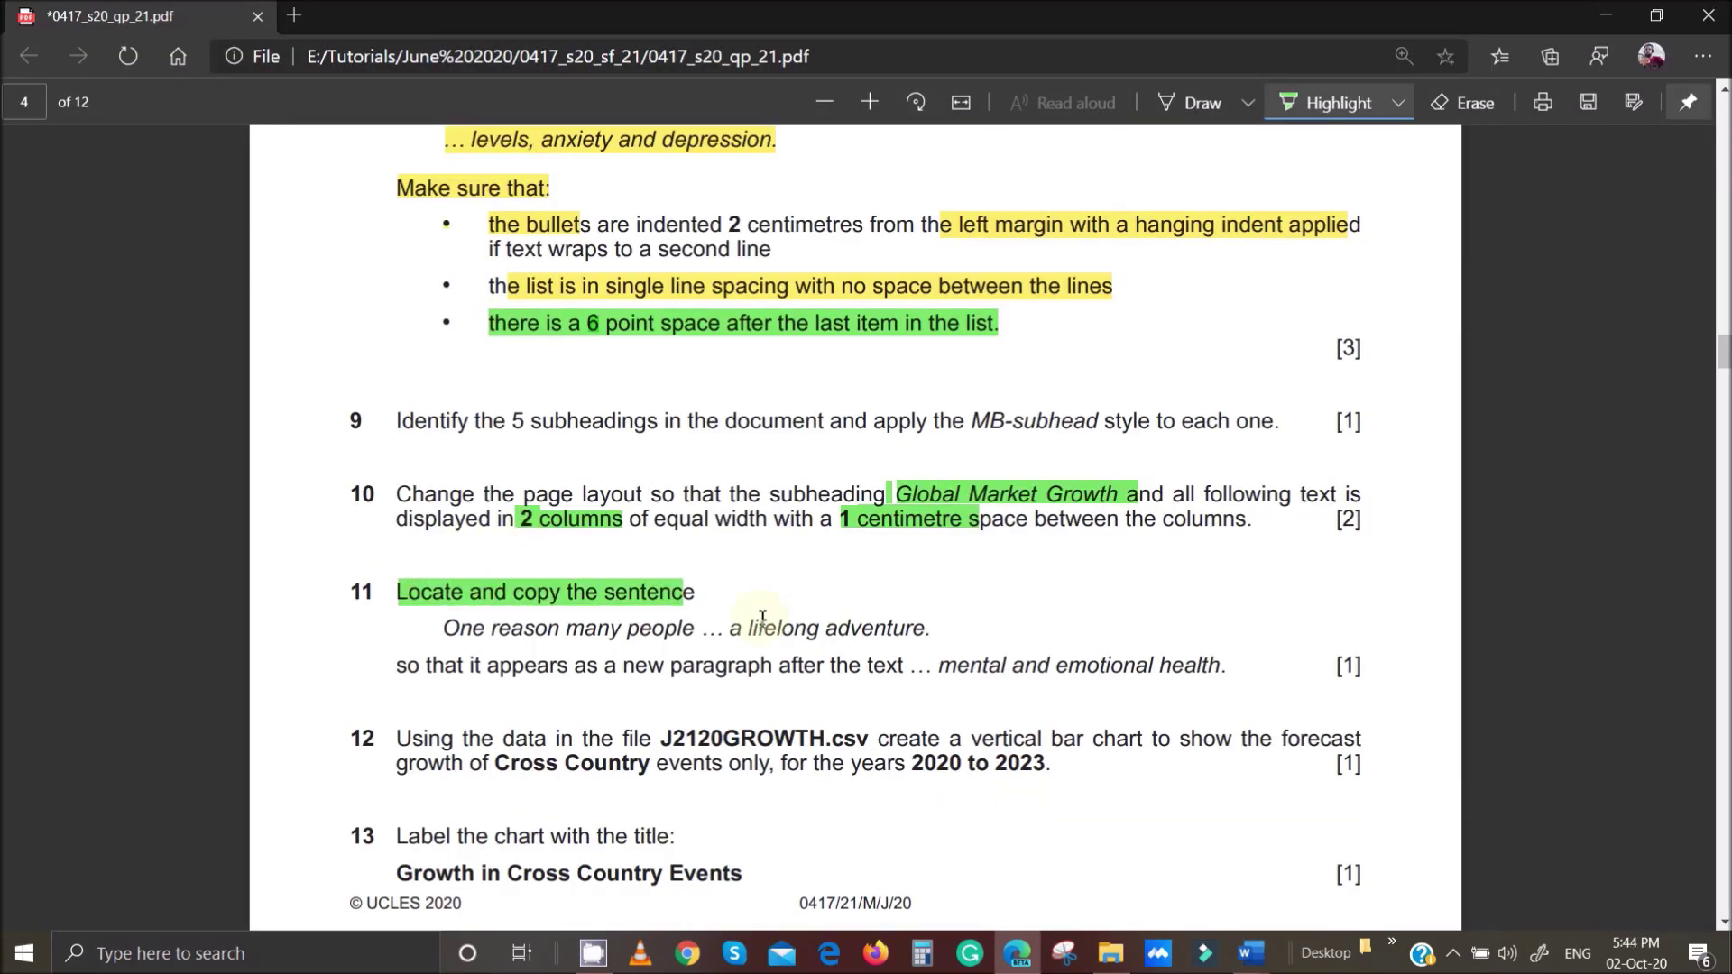
left_click_drag(445, 630, 731, 639)
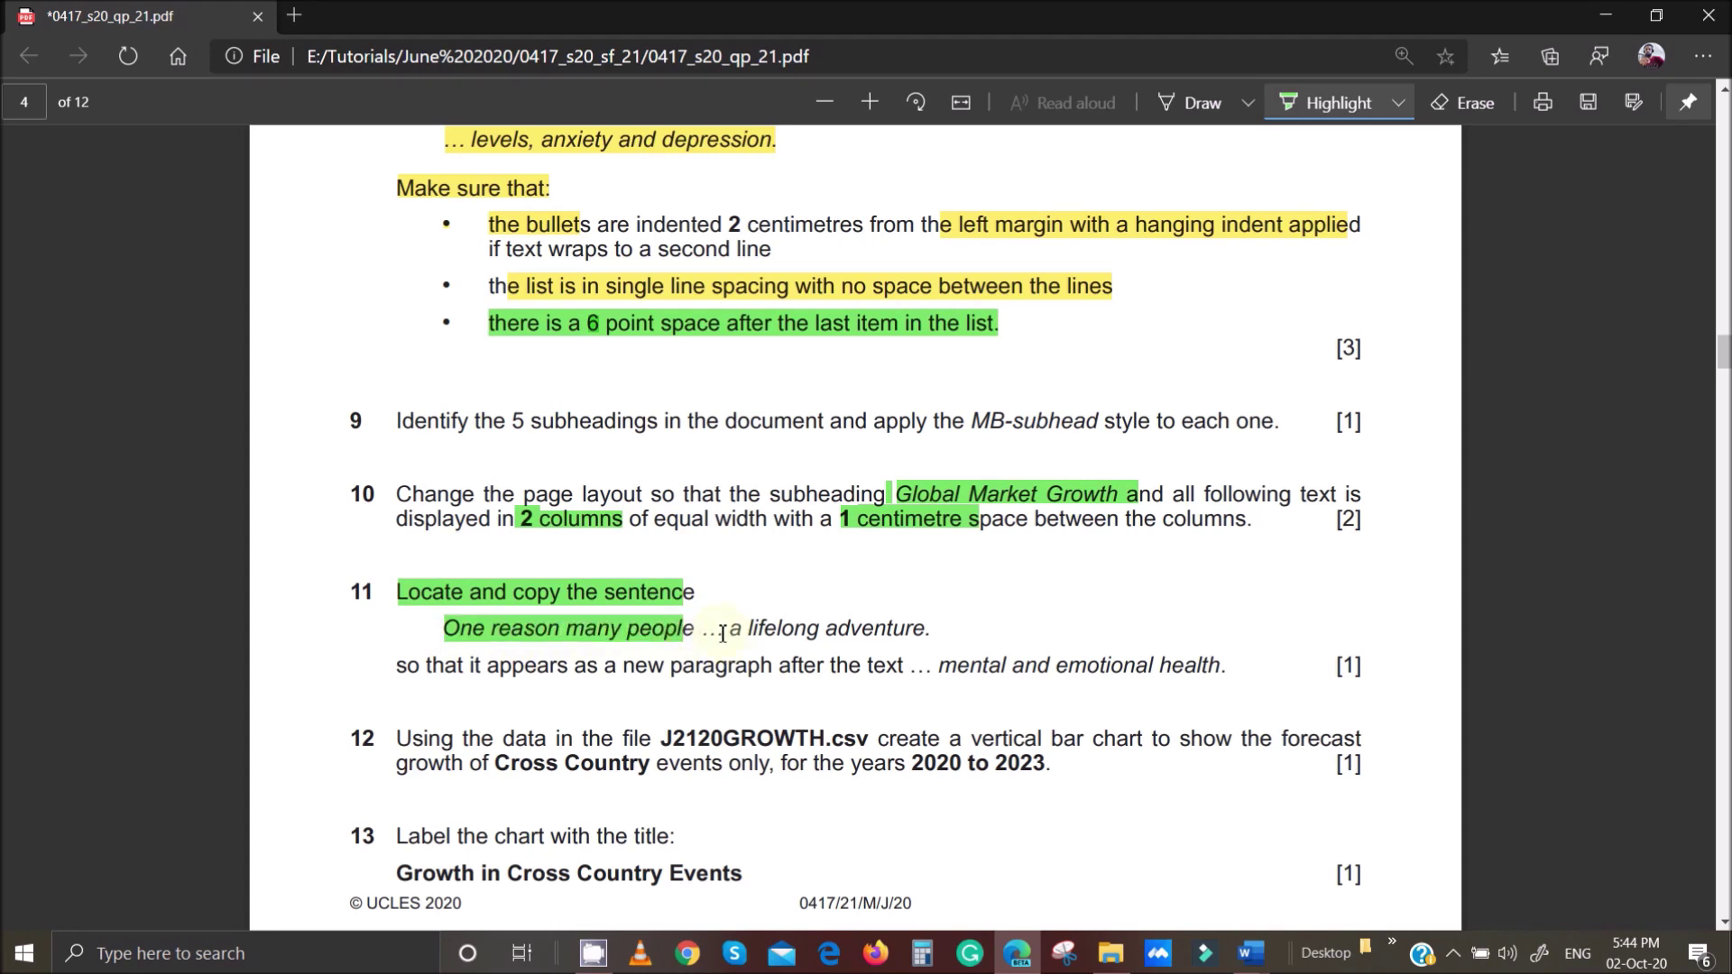
left_click_drag(724, 630, 939, 628)
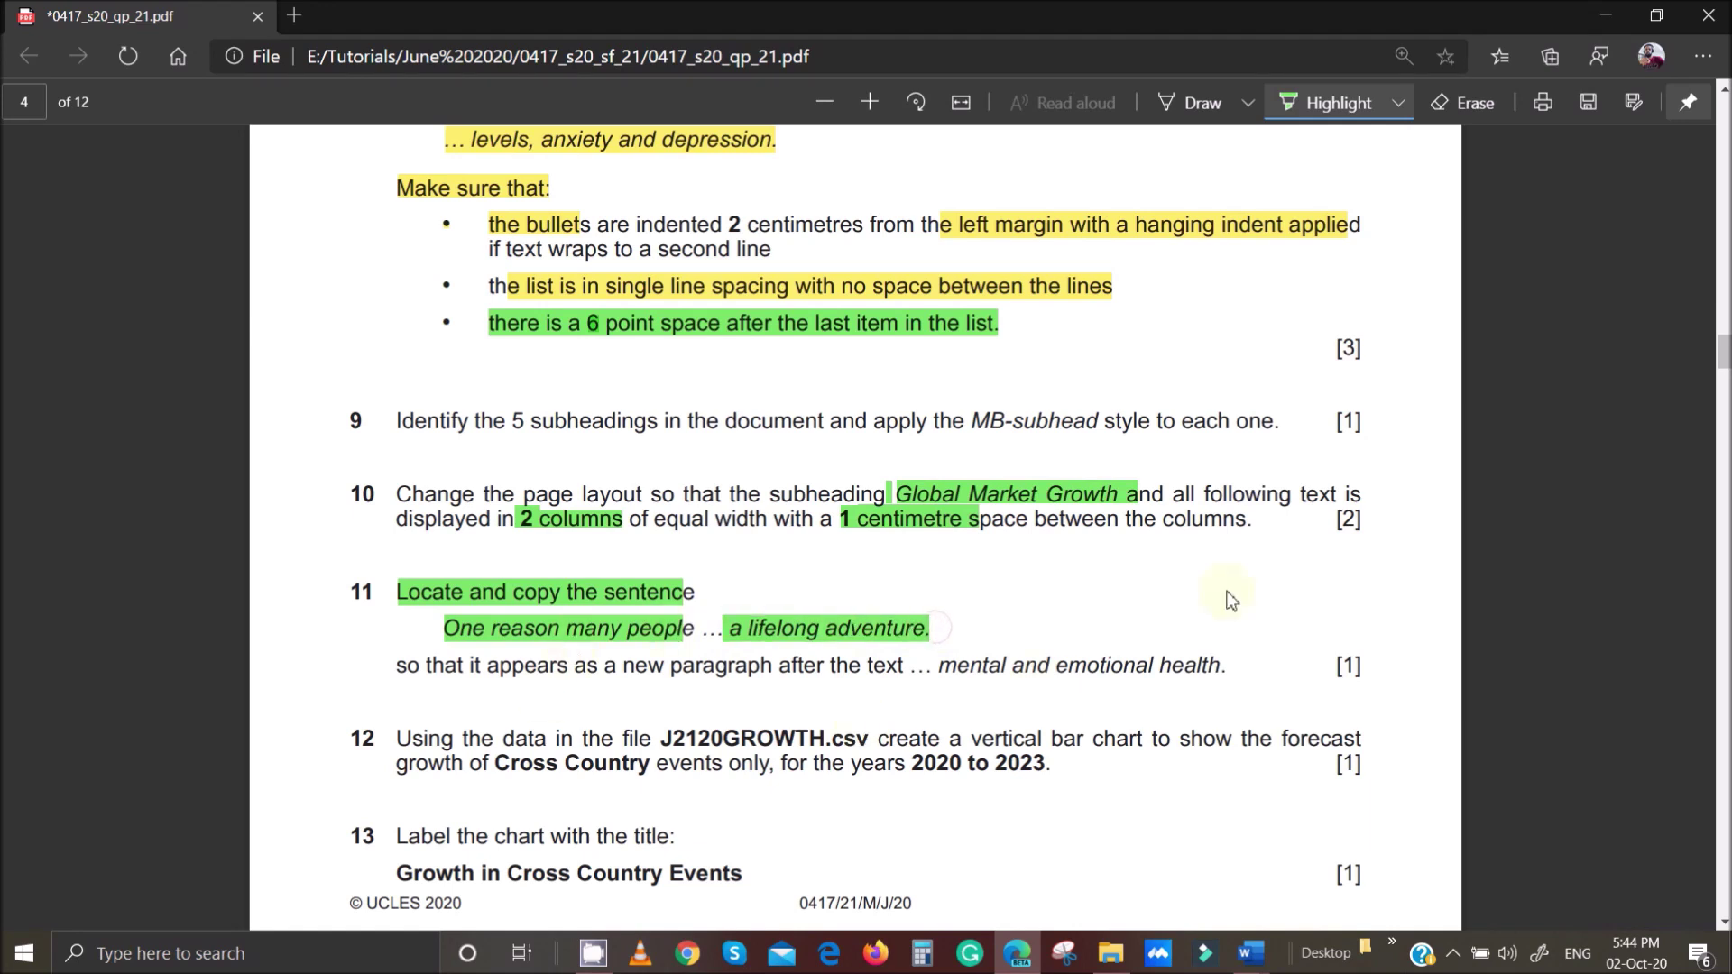
Erase question 11's highlights on "Locate and copy the sentence" and "One reason many people", and highlight only "copy the" and "One reason many people" again.
left_click(1463, 102)
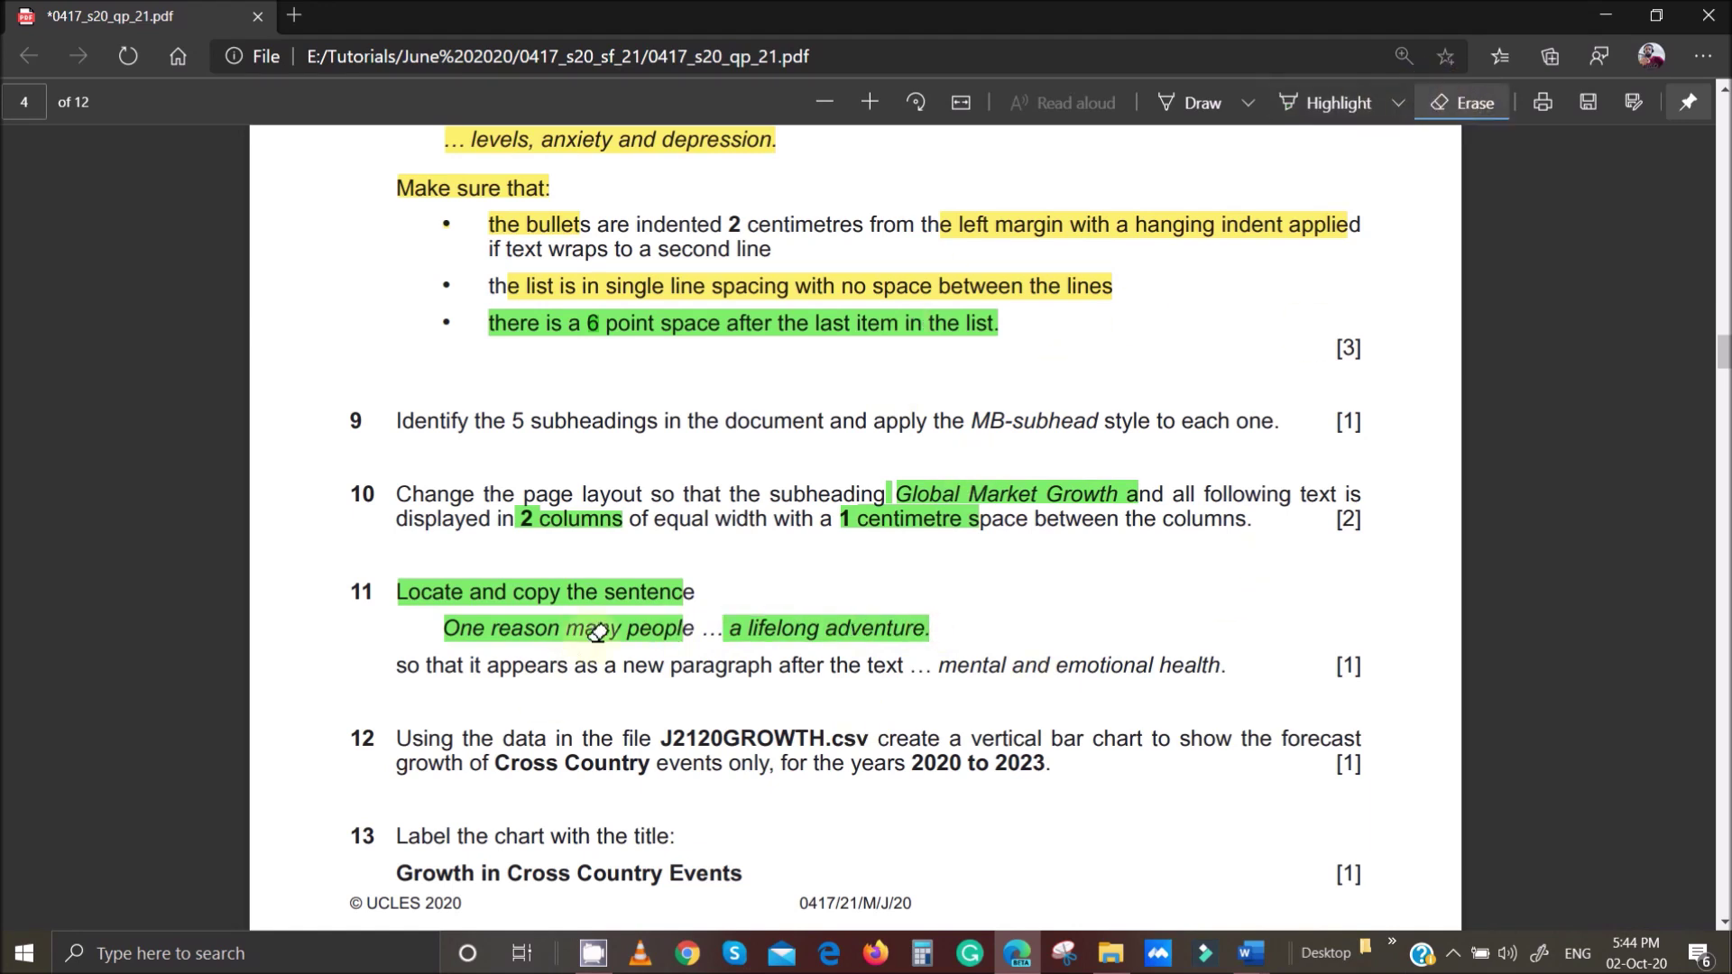
left_click_drag(472, 595, 503, 632)
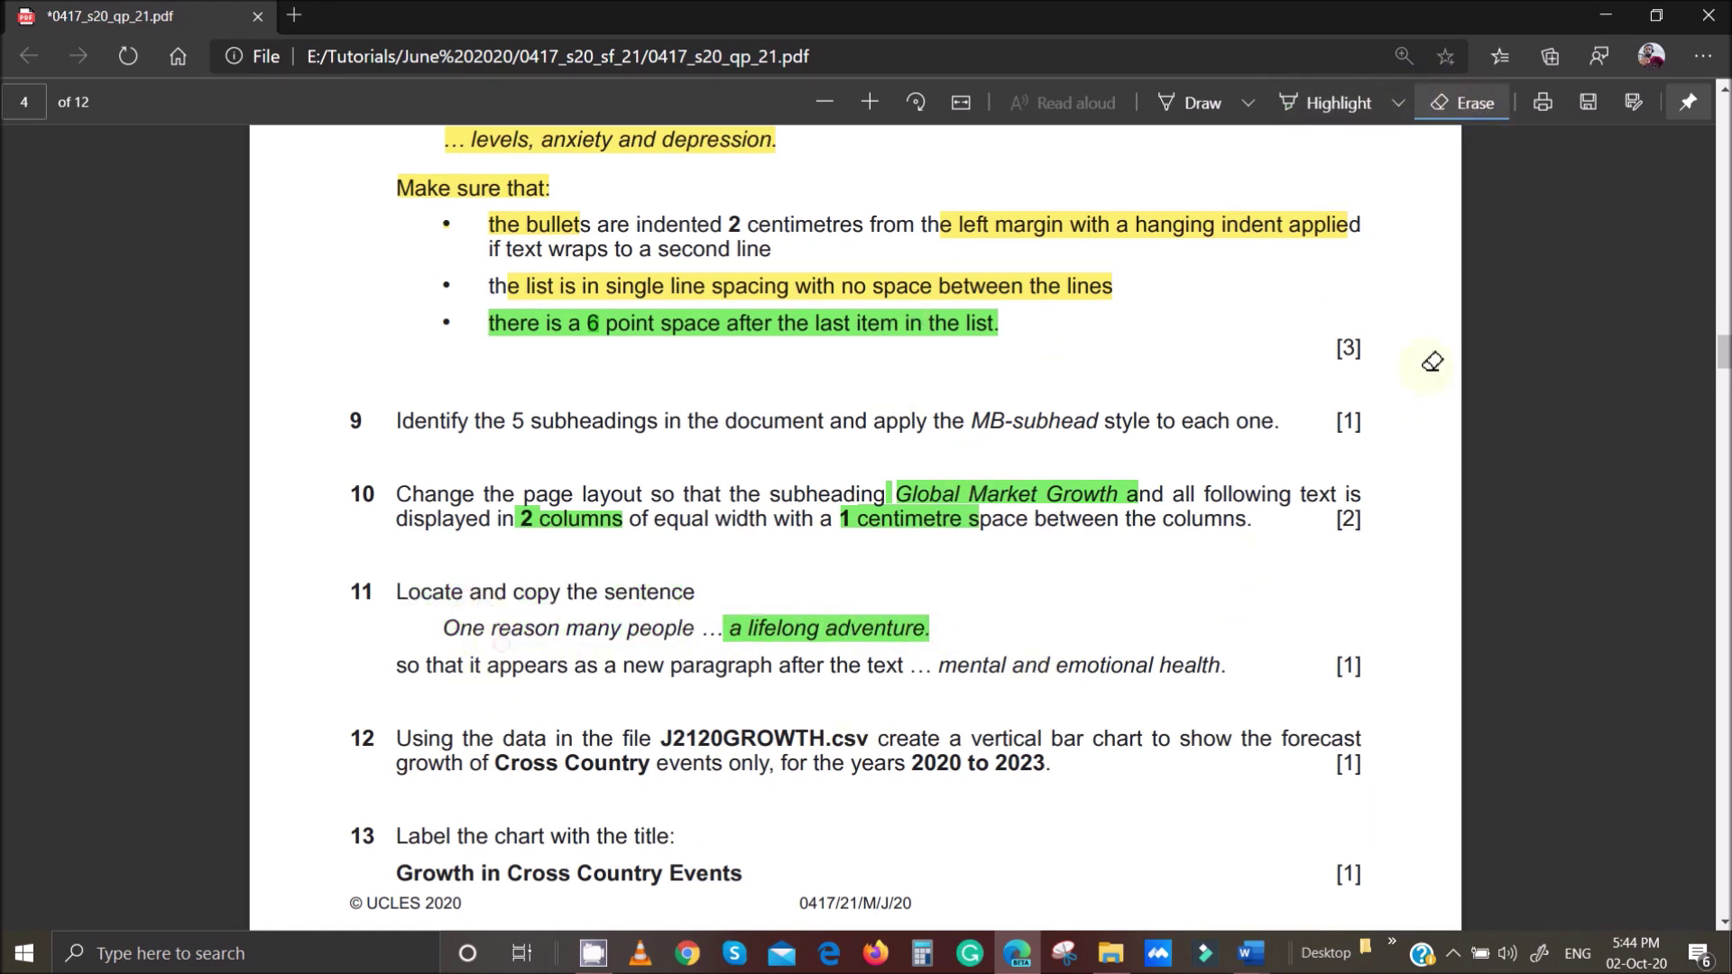
left_click(1319, 116)
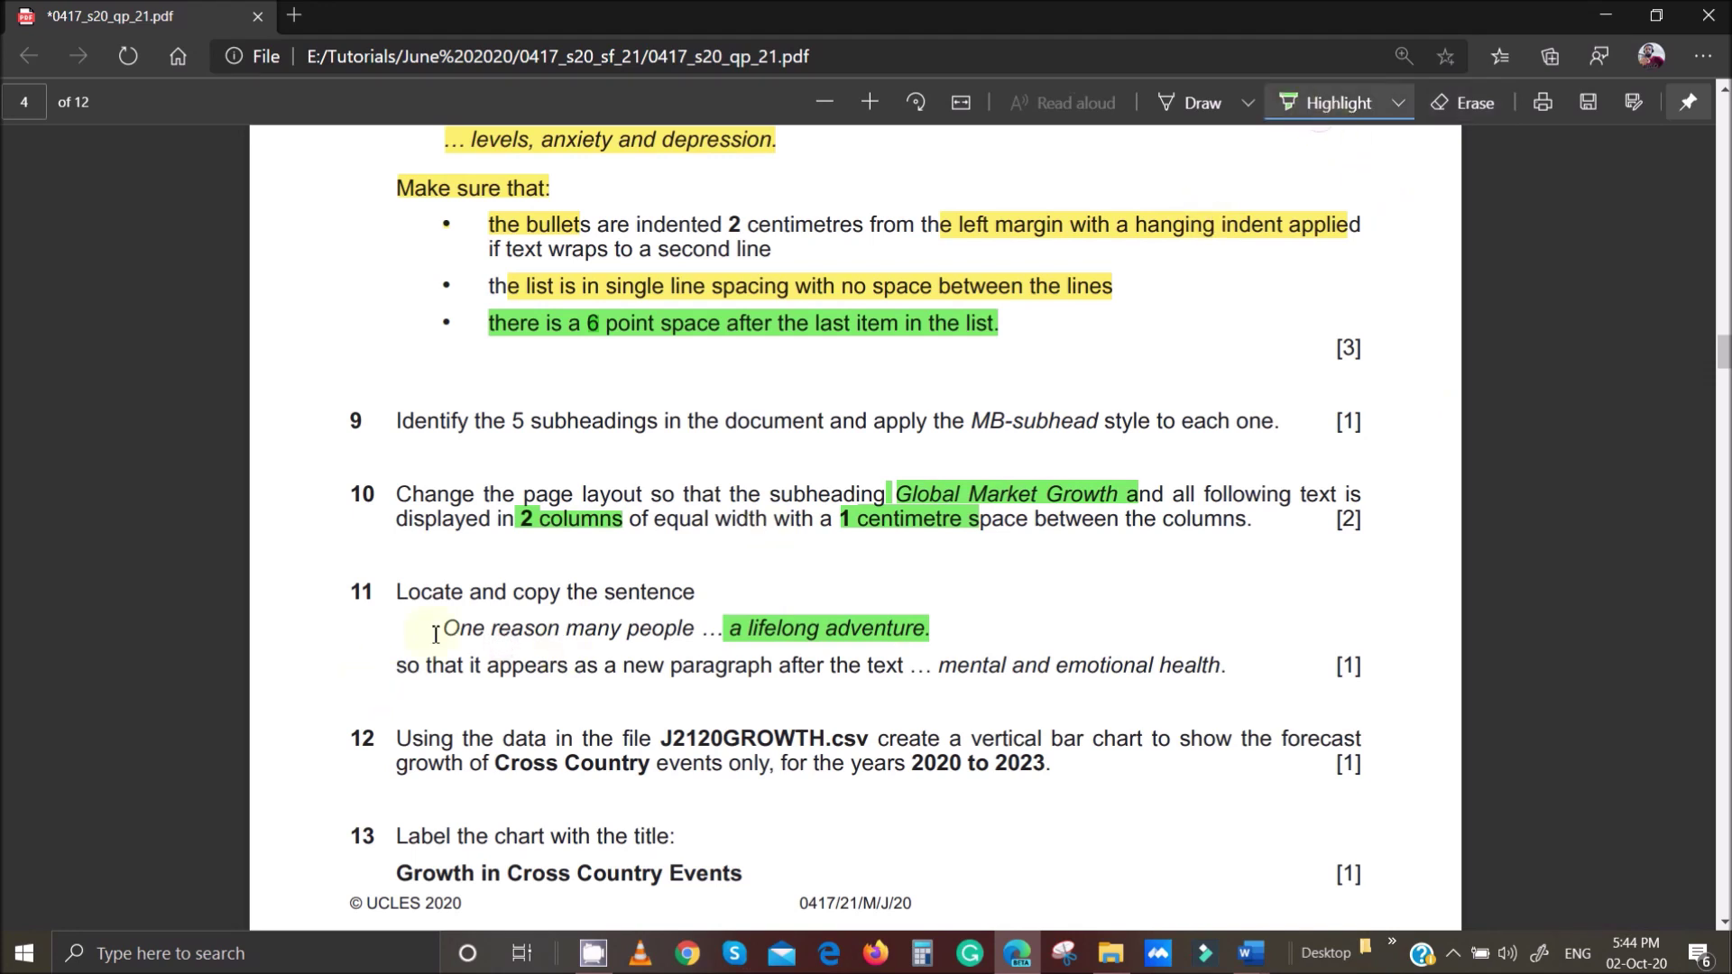
left_click_drag(519, 593, 584, 602)
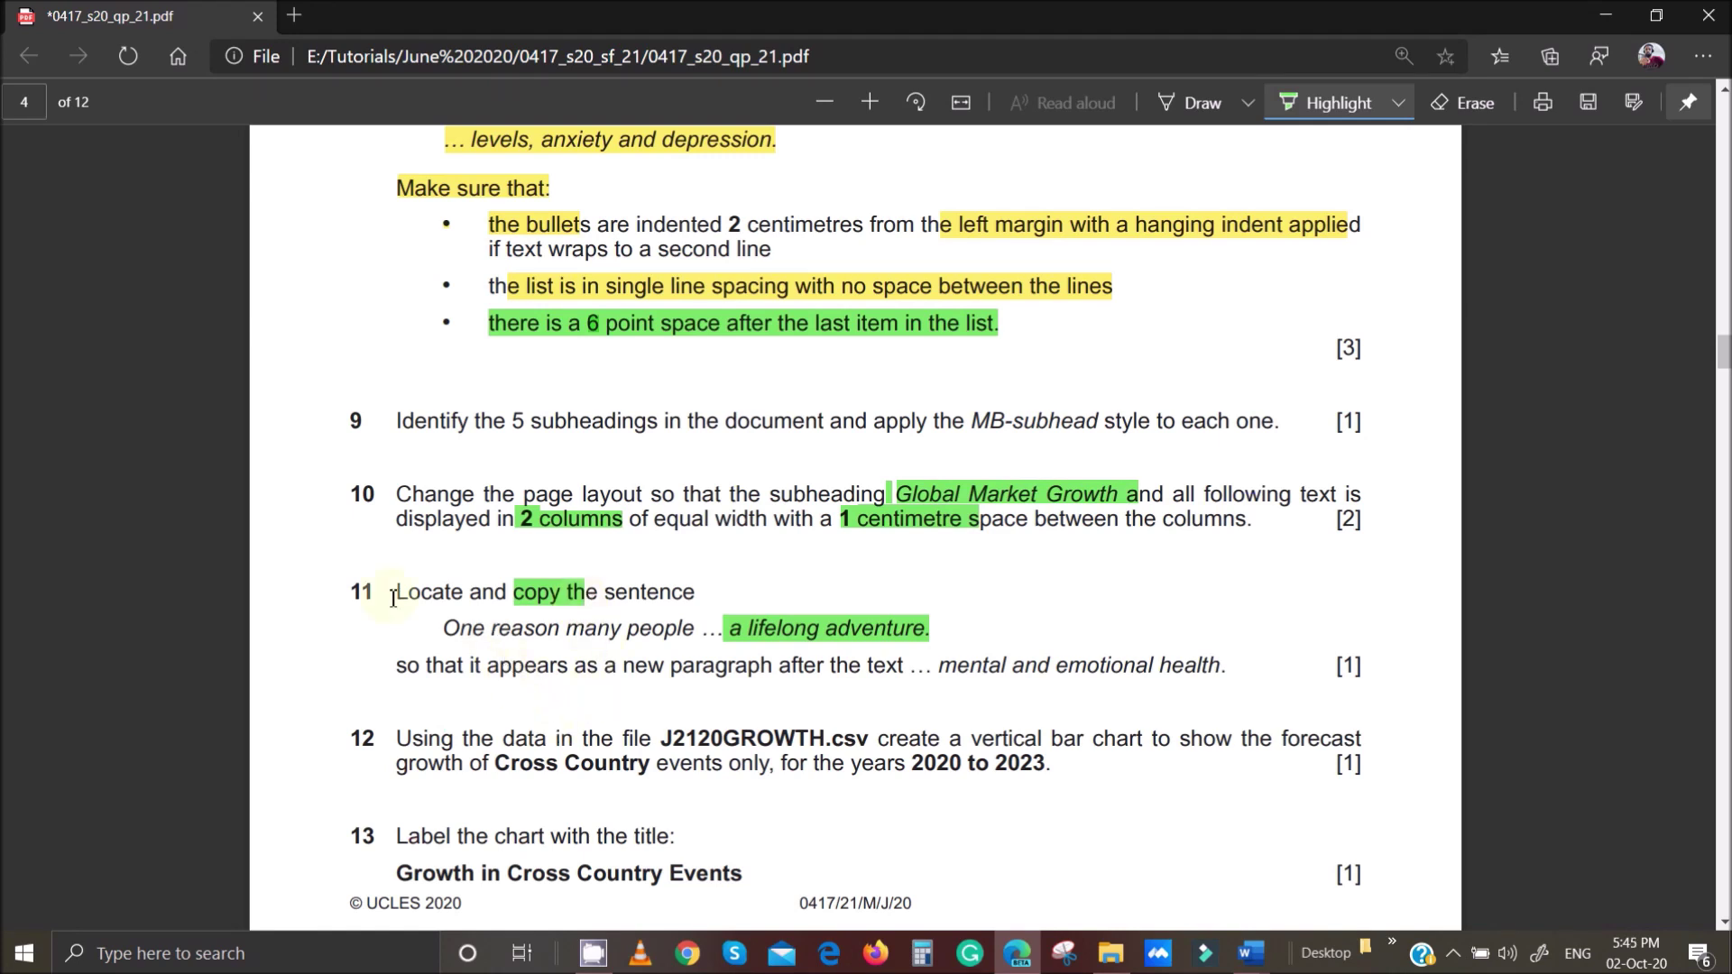
left_click_drag(444, 631, 694, 630)
Switch to the MTBSTUDY Word document and search it for "one reason", checking the wording against the exam PDF.
mouse_move(1250, 954)
left_click(1360, 859)
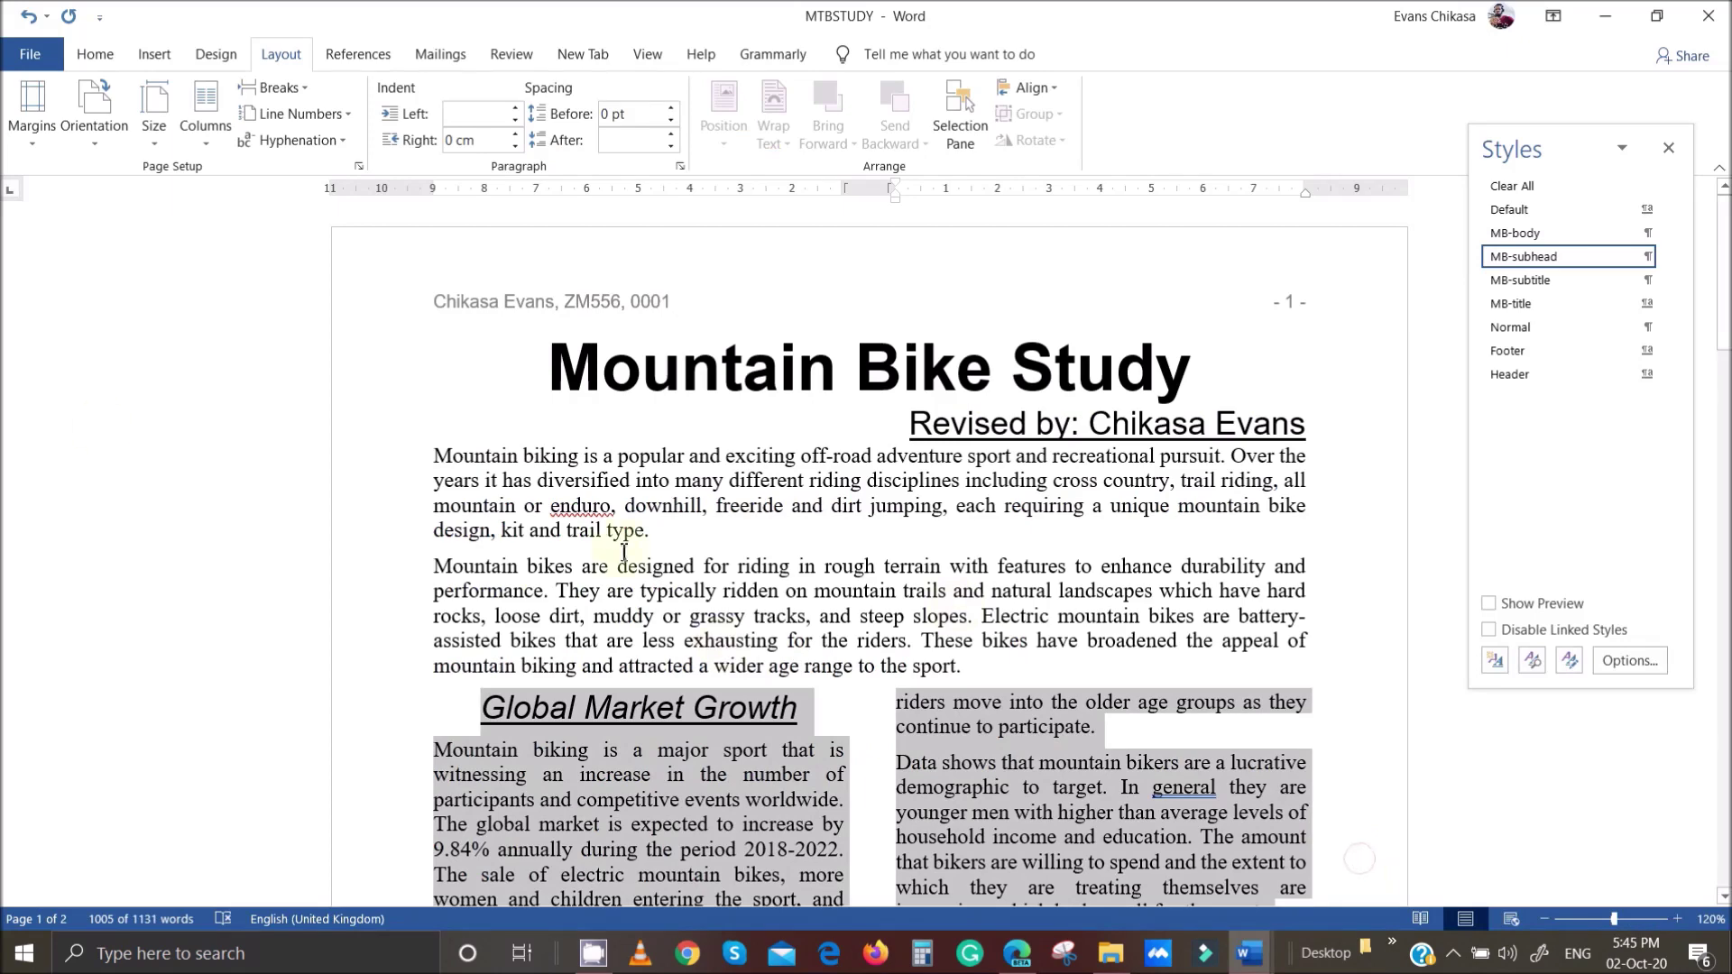
left_click(530, 453)
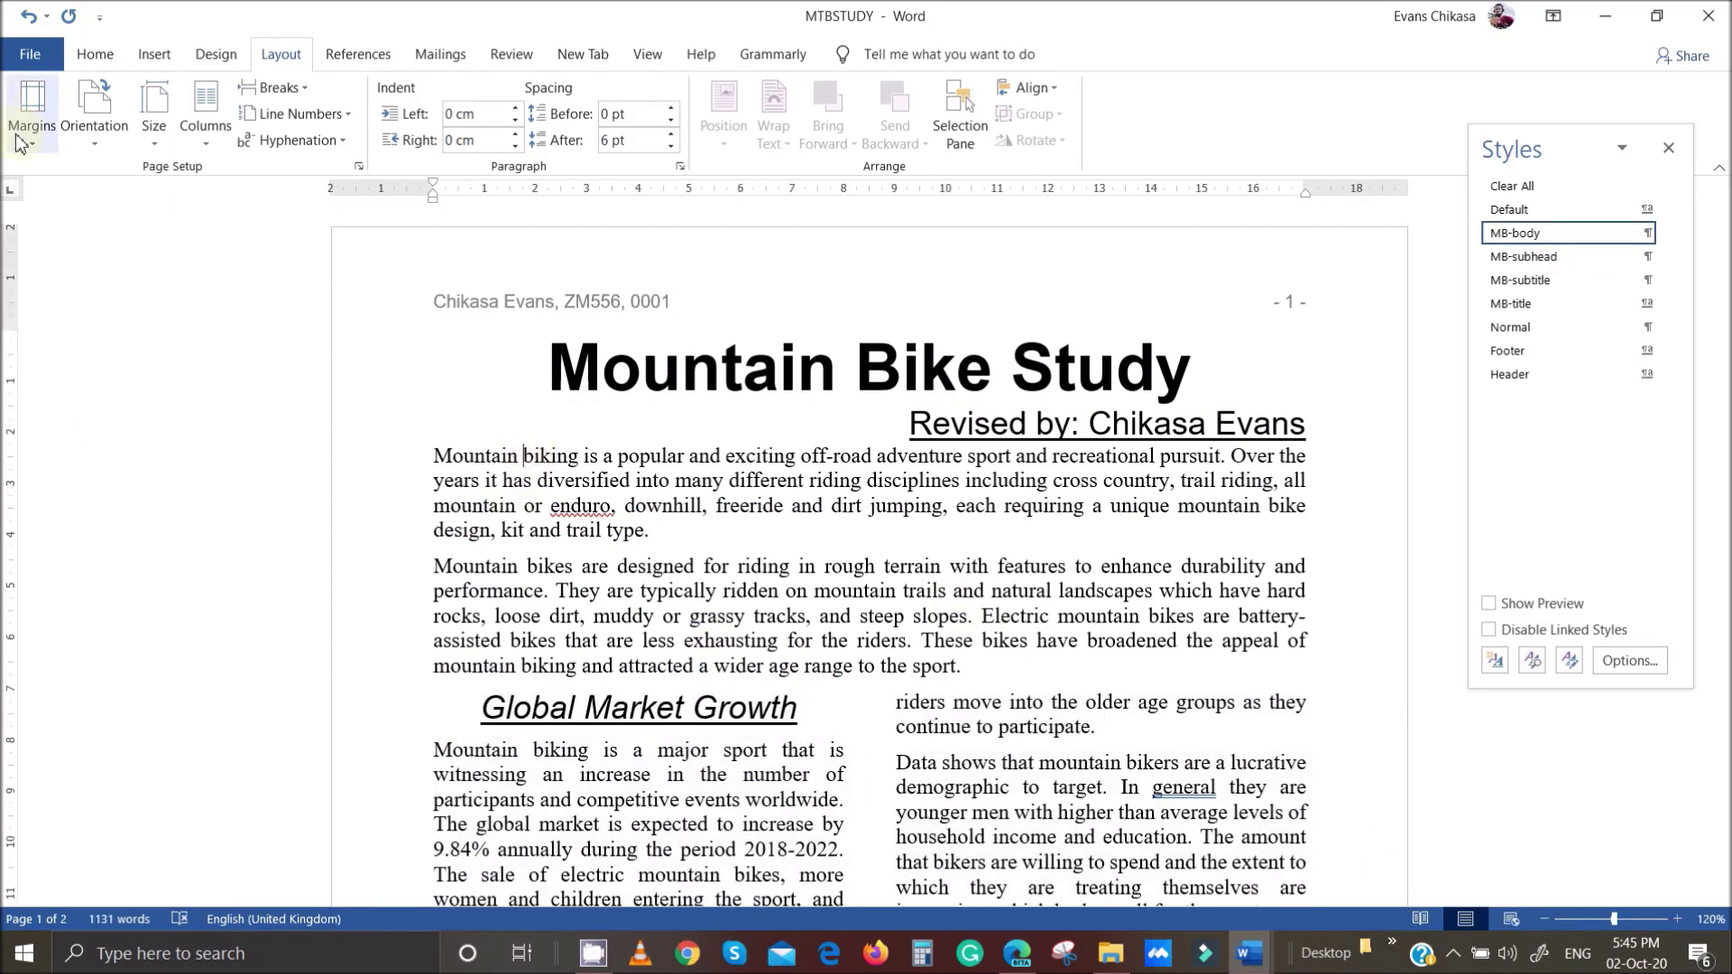
key("ctrl+f")
type("one way")
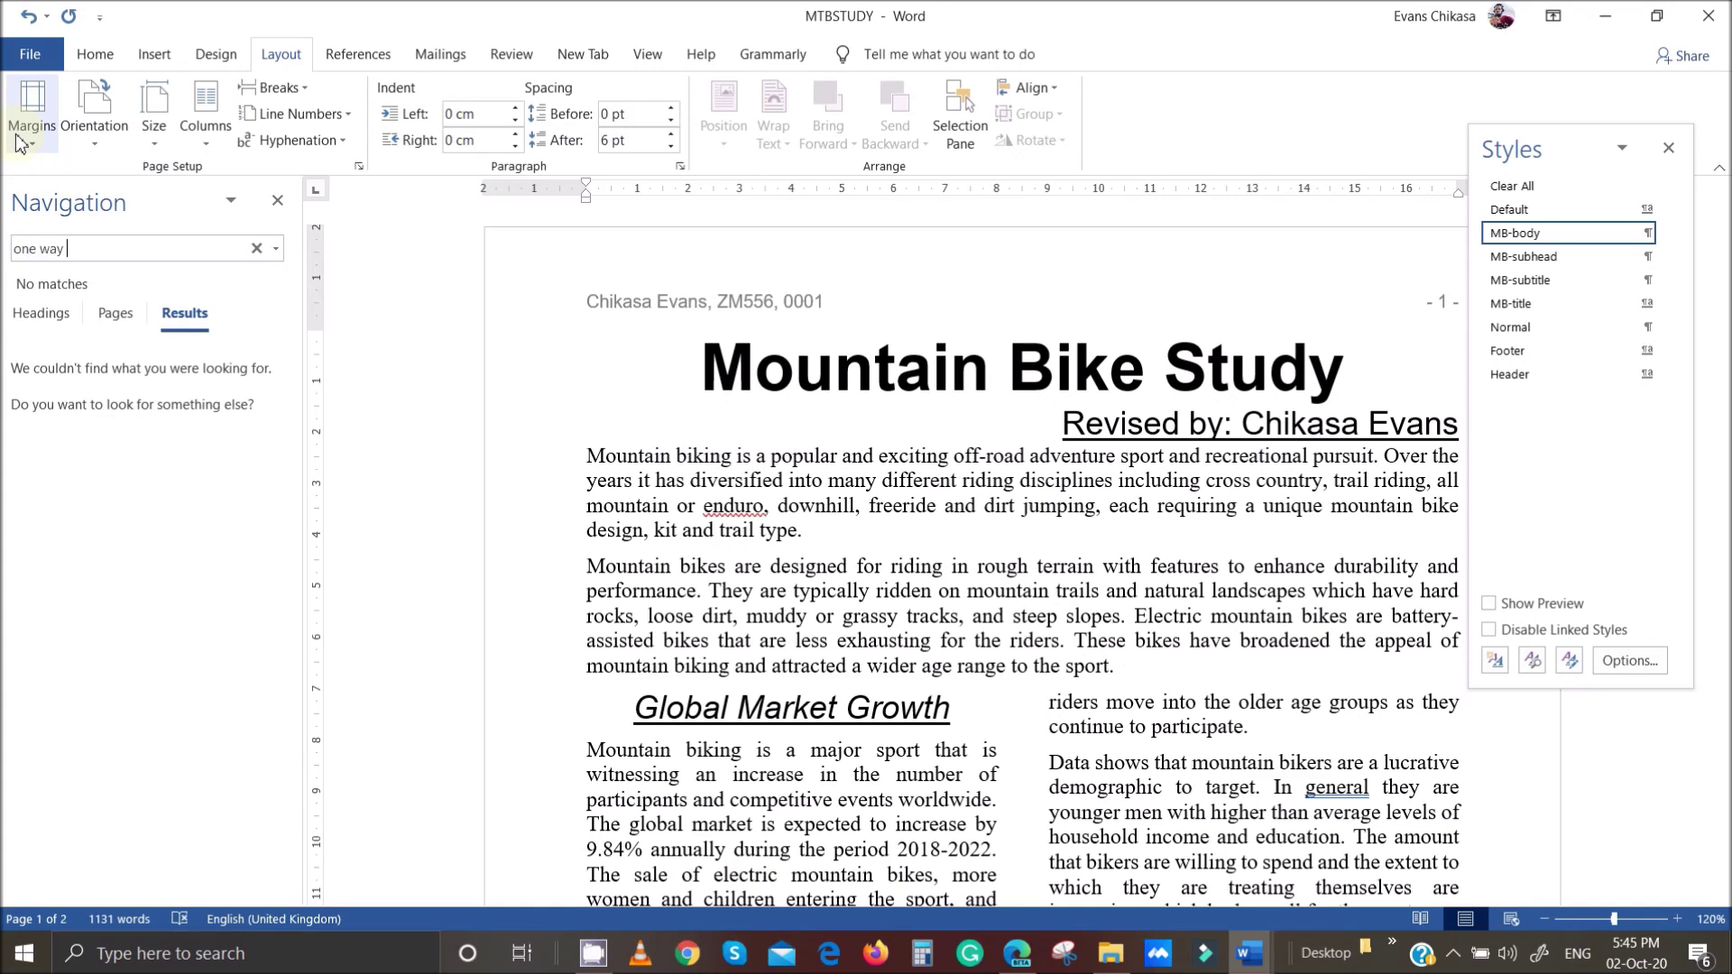
left_click(1027, 956)
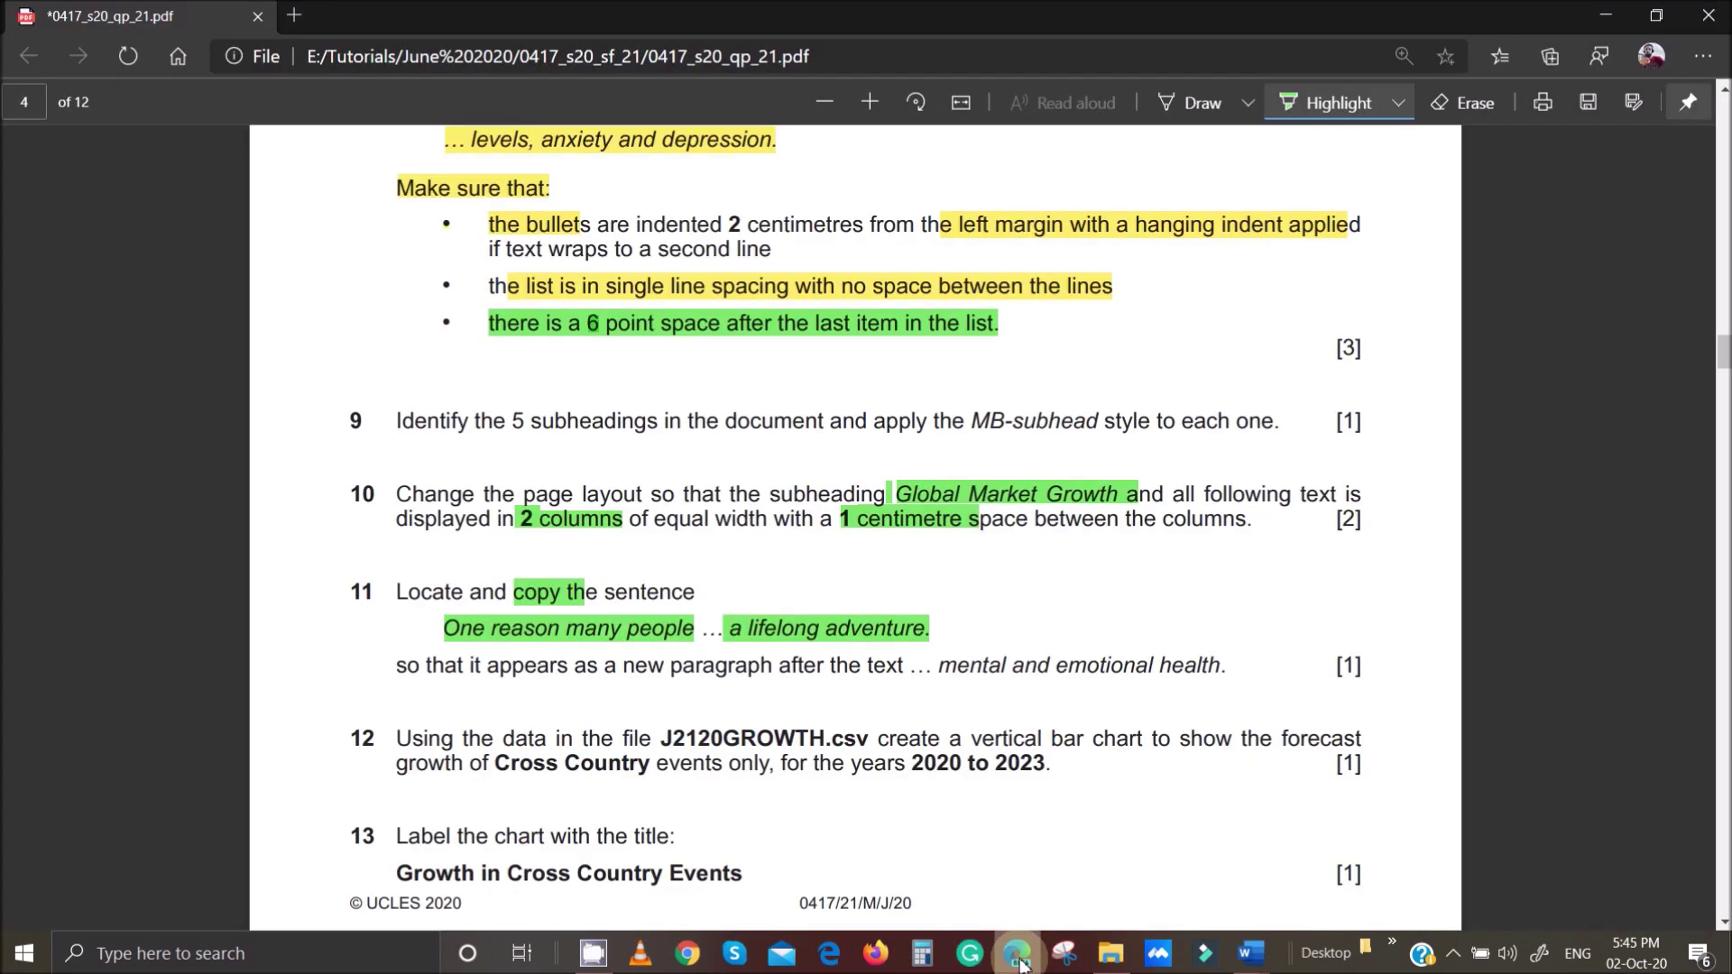
left_click(1022, 963)
double_click(54, 249)
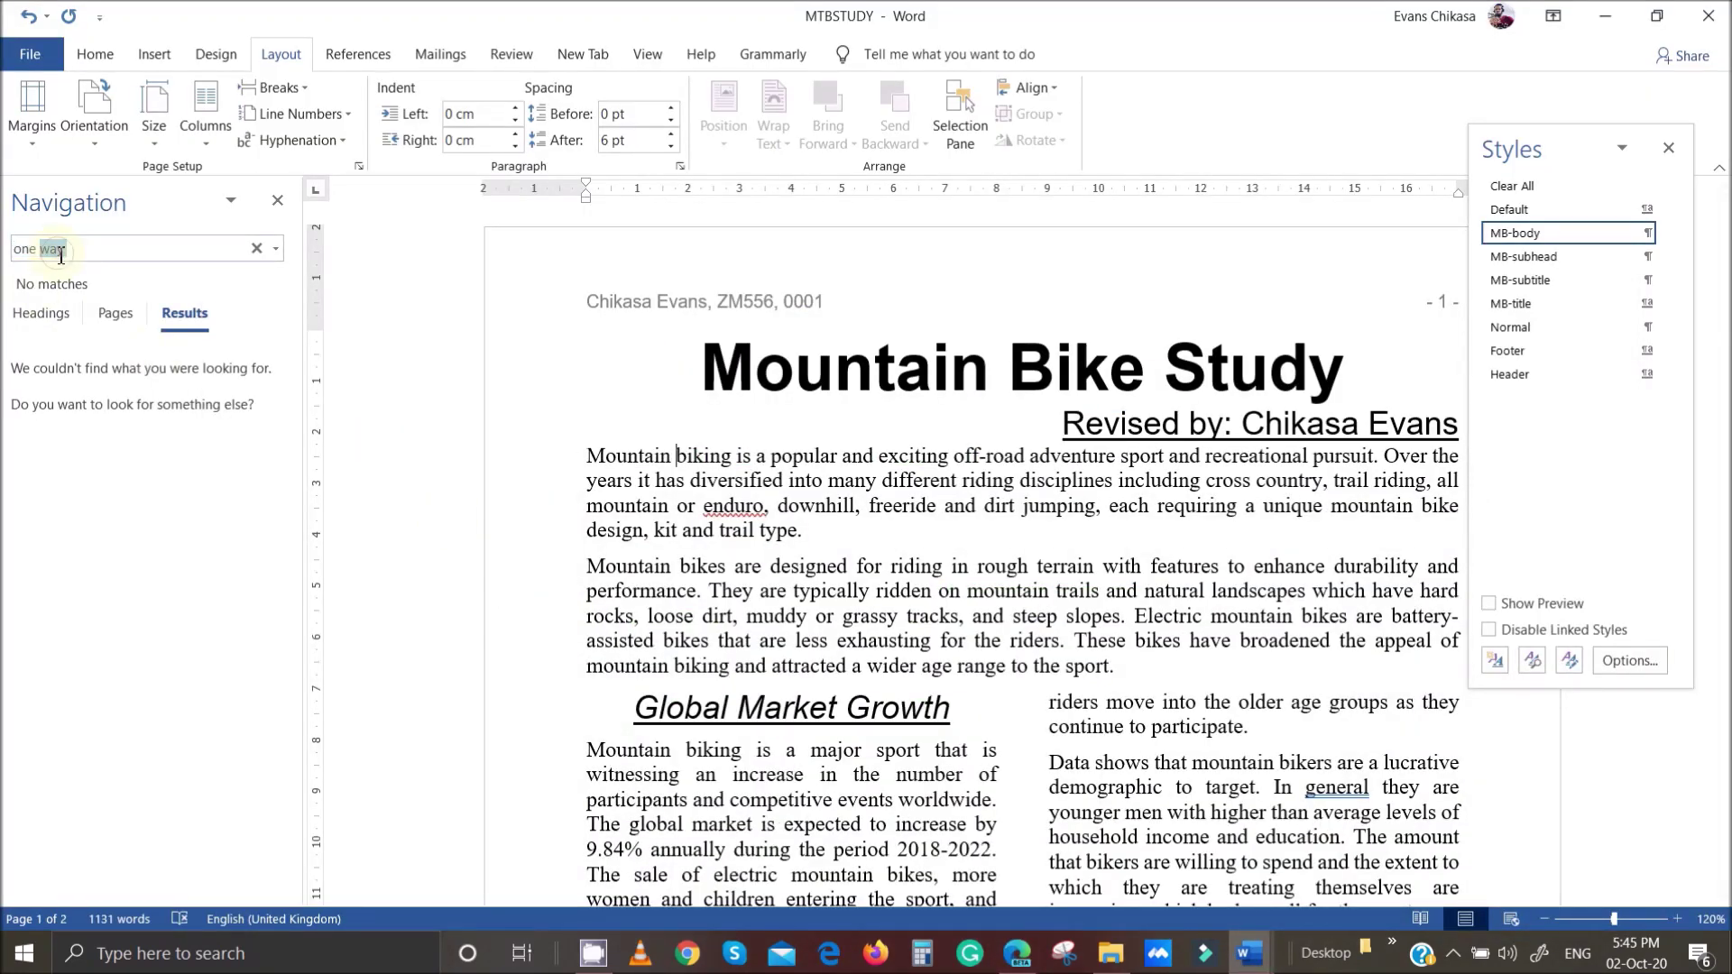
type("reason")
left_click(695, 440)
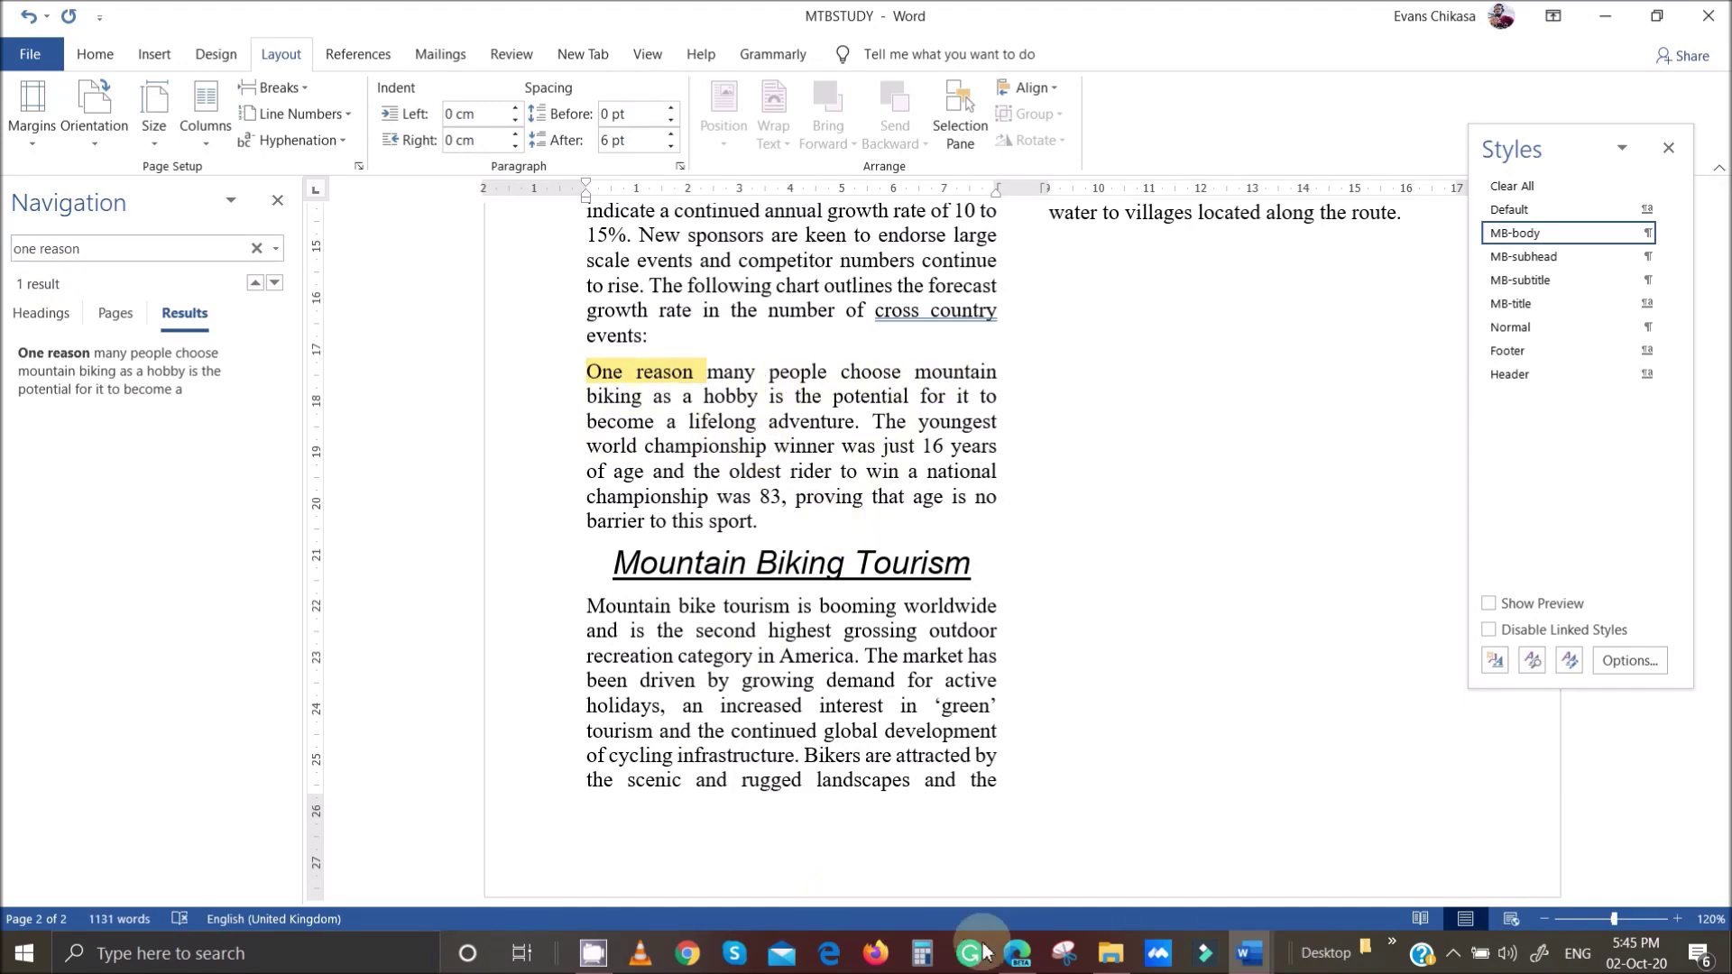
Check question 11's wording and copy the MTBSTUDY sentence running from "One reason many people" to "a lifelong adventure.".
left_click(1019, 955)
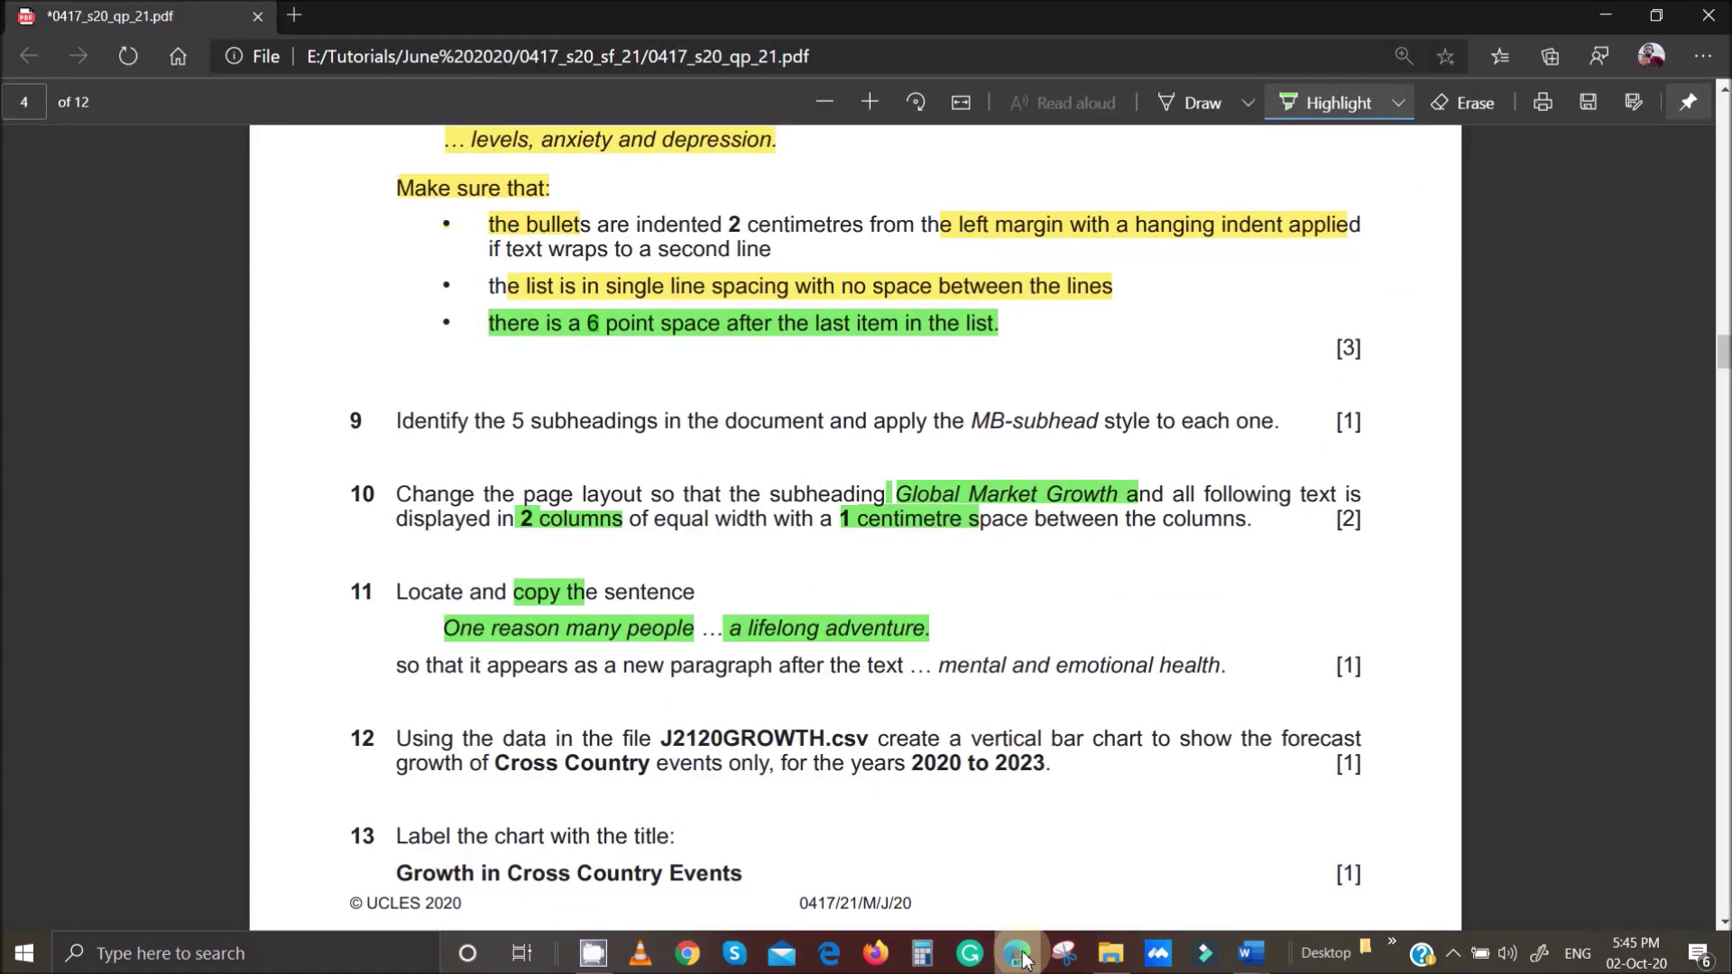
left_click(1019, 954)
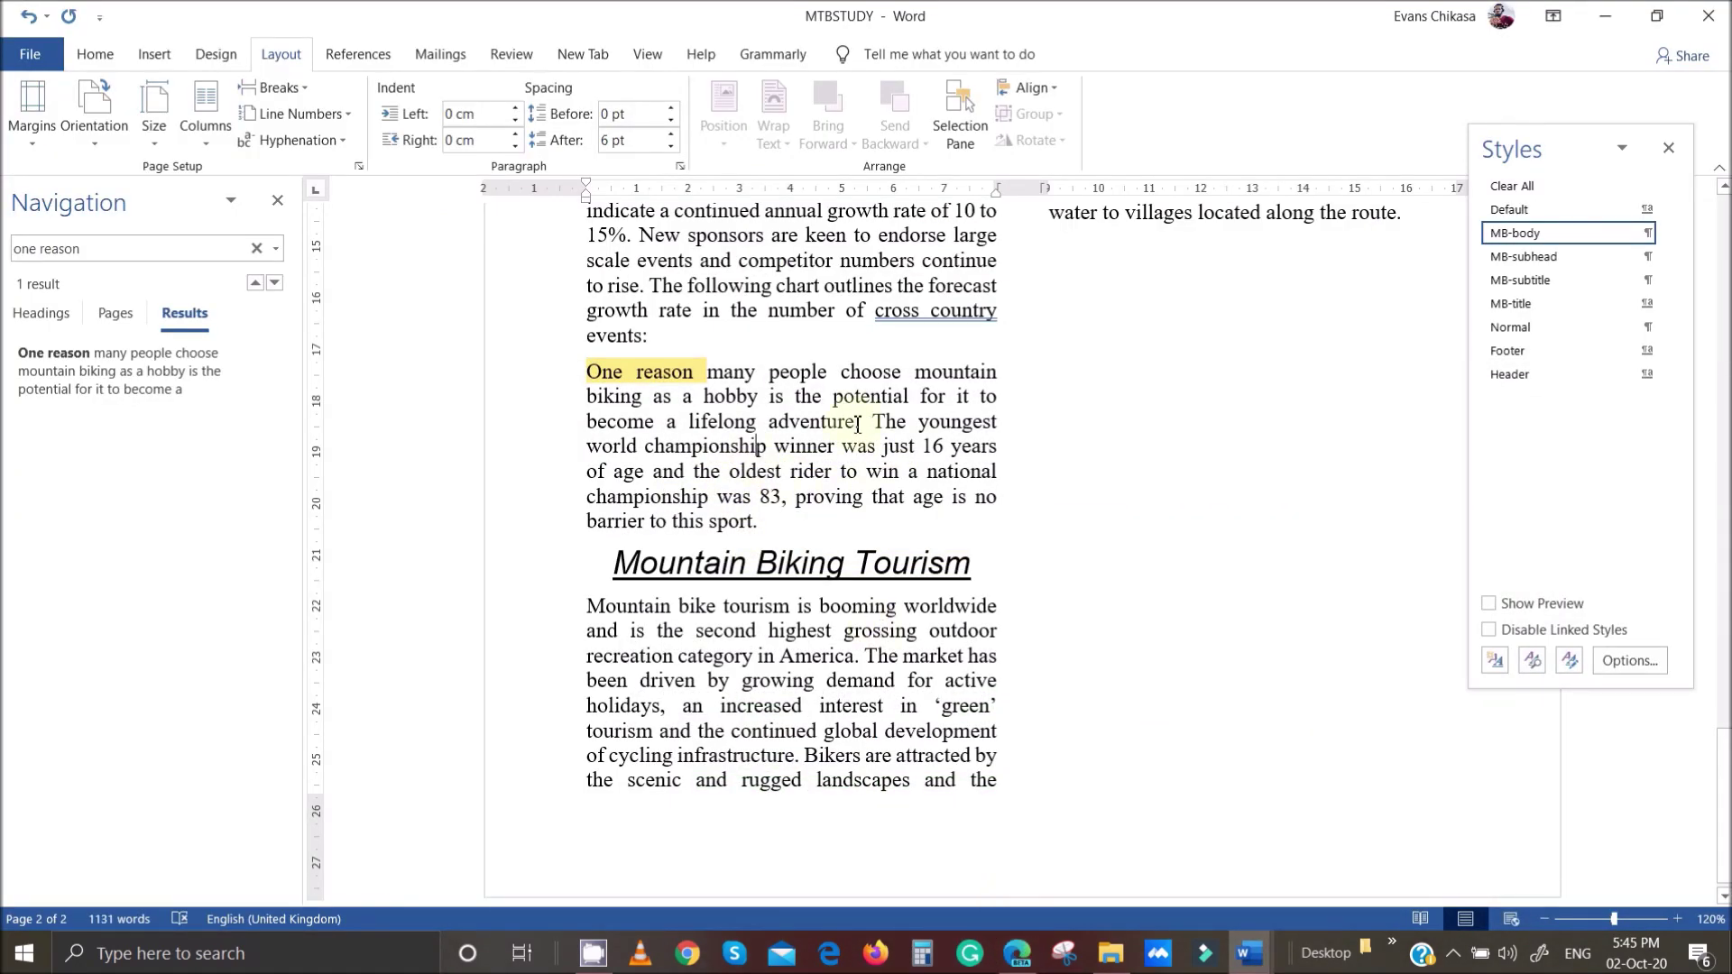
left_click_drag(588, 373, 862, 422)
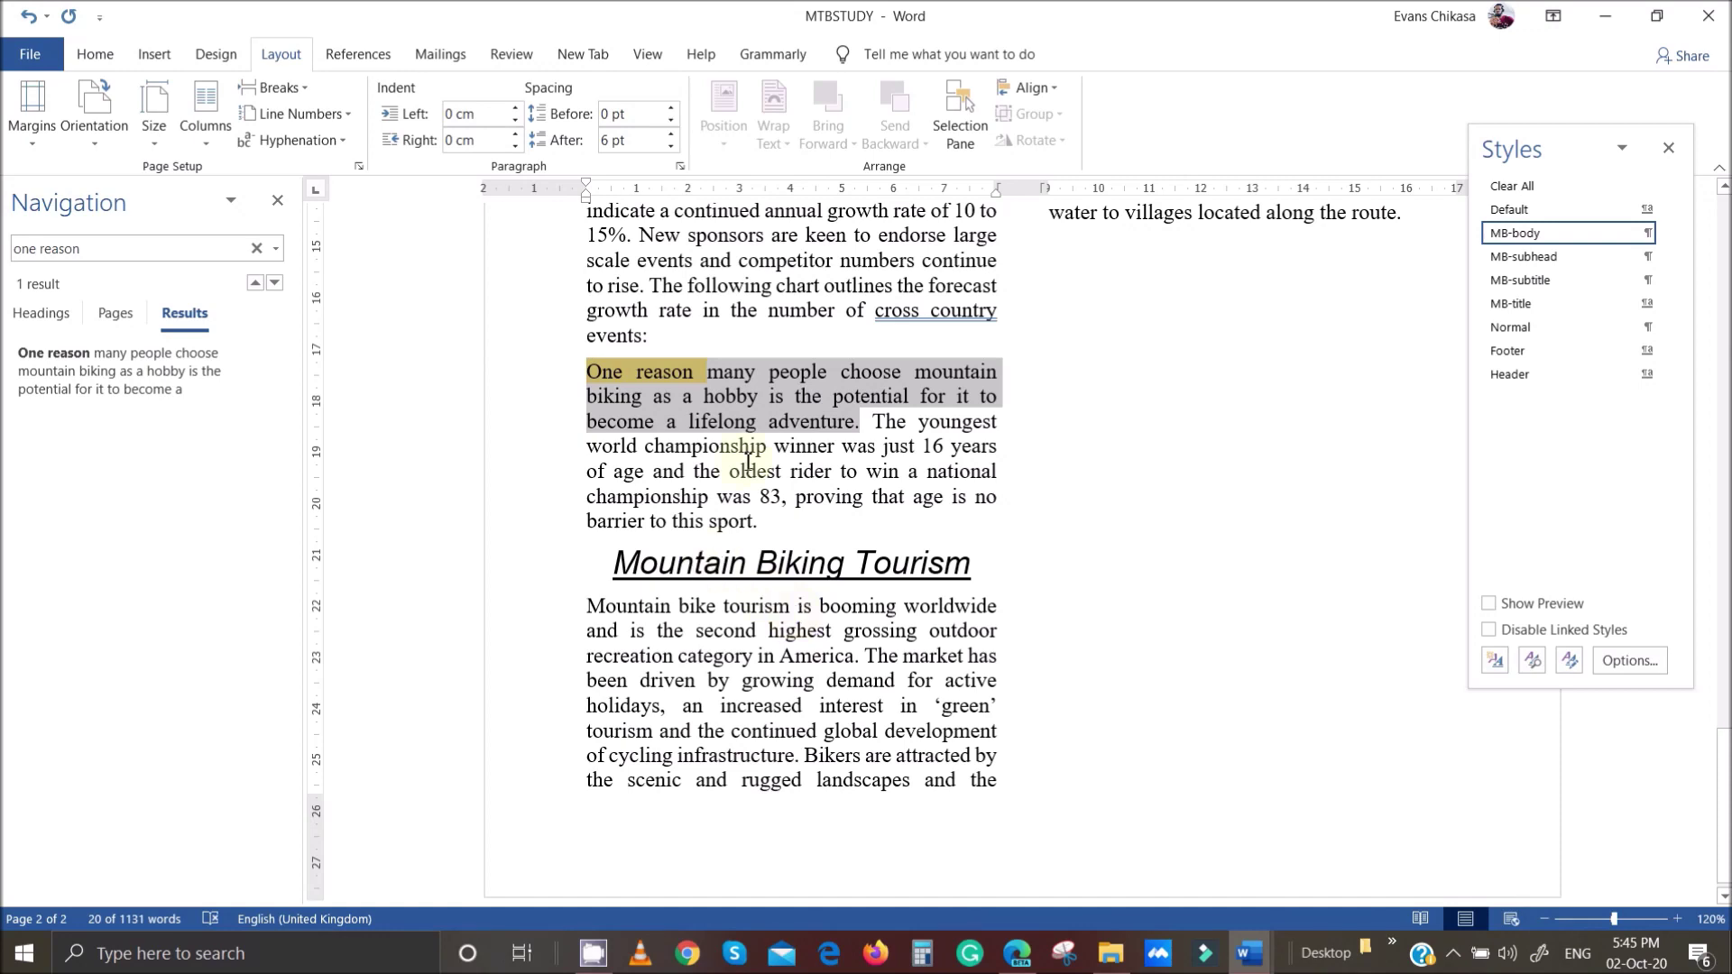
right_click(762, 417)
left_click(816, 457)
Return to the exam PDF, dismiss the mail notification and highlight "mental and emotional health" in question 11.
left_click(1016, 954)
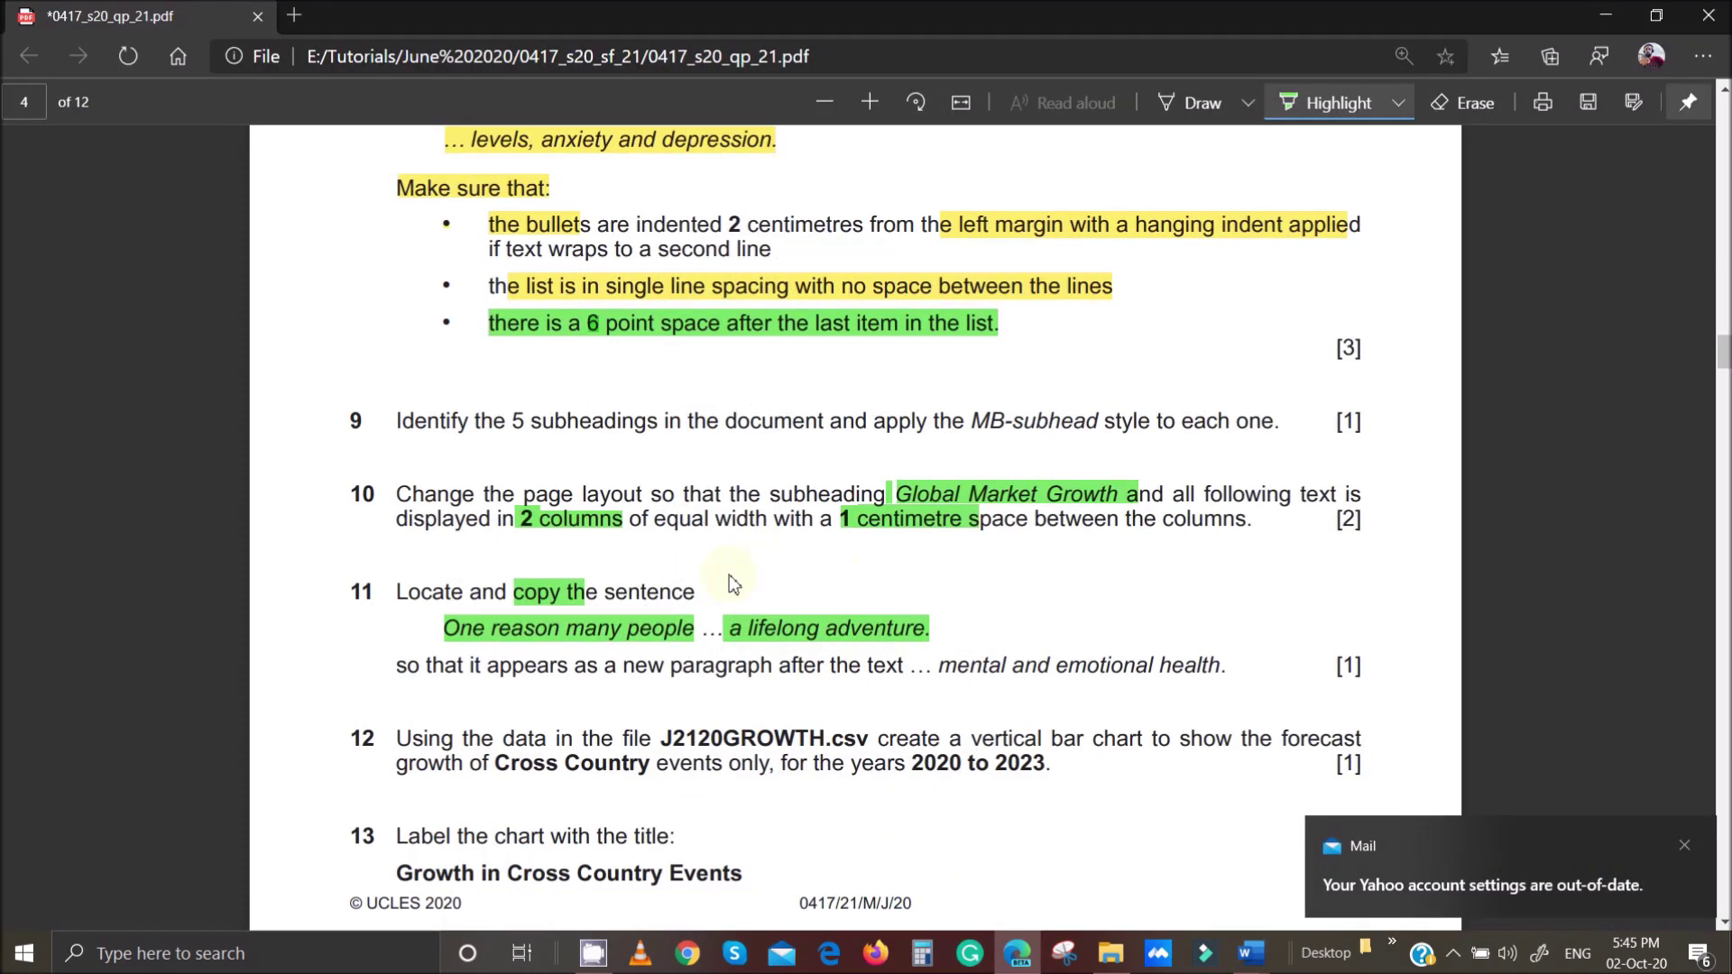
left_click(1682, 846)
scroll(527, 715, "down", 2)
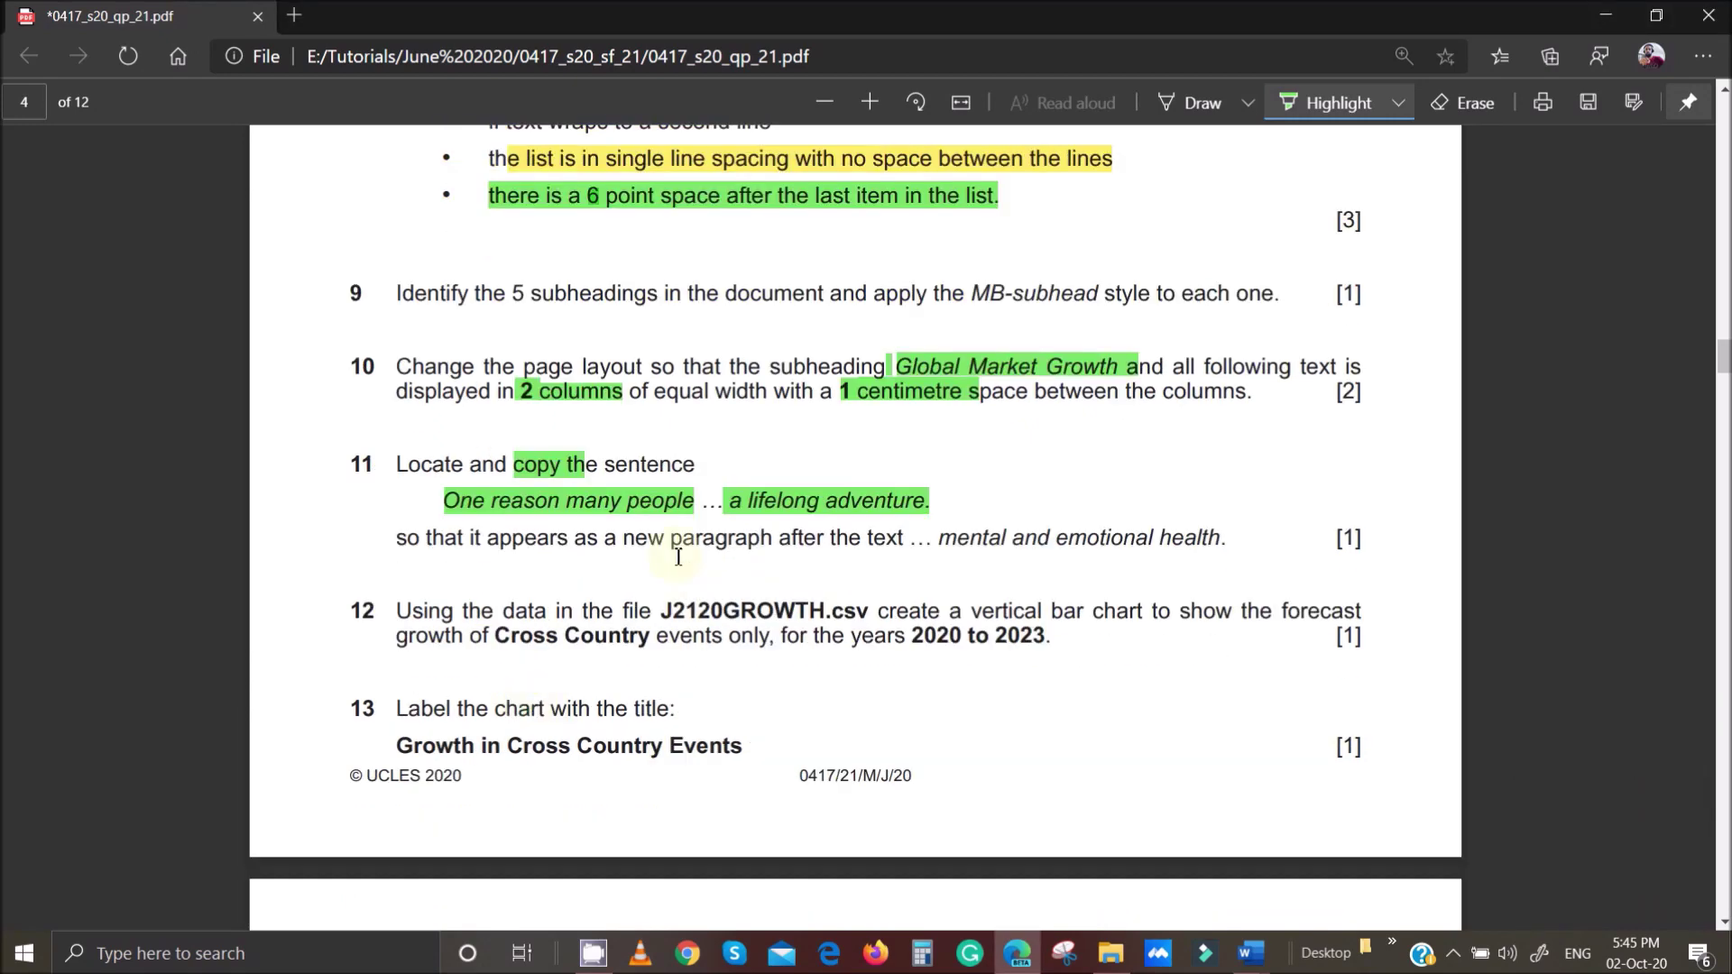
left_click_drag(933, 542, 1222, 544)
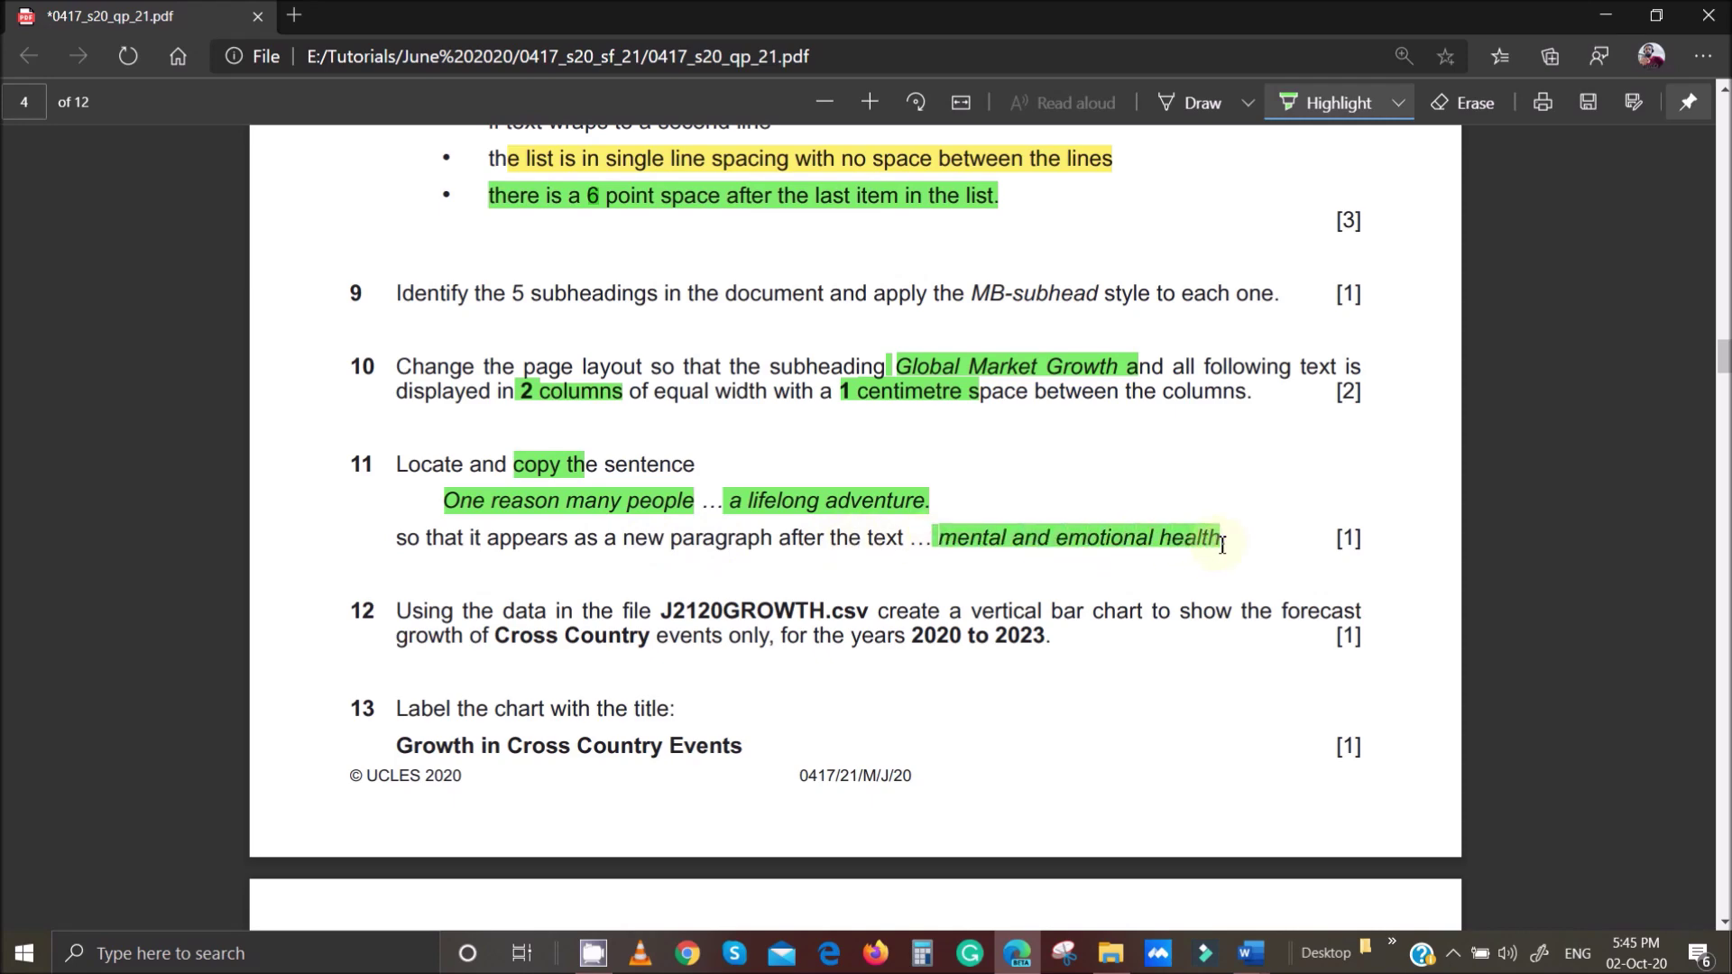
Find "mental and" in the MTBSTUDY Word document and place the insertion point after "mental and emotional health.".
left_click(1252, 955)
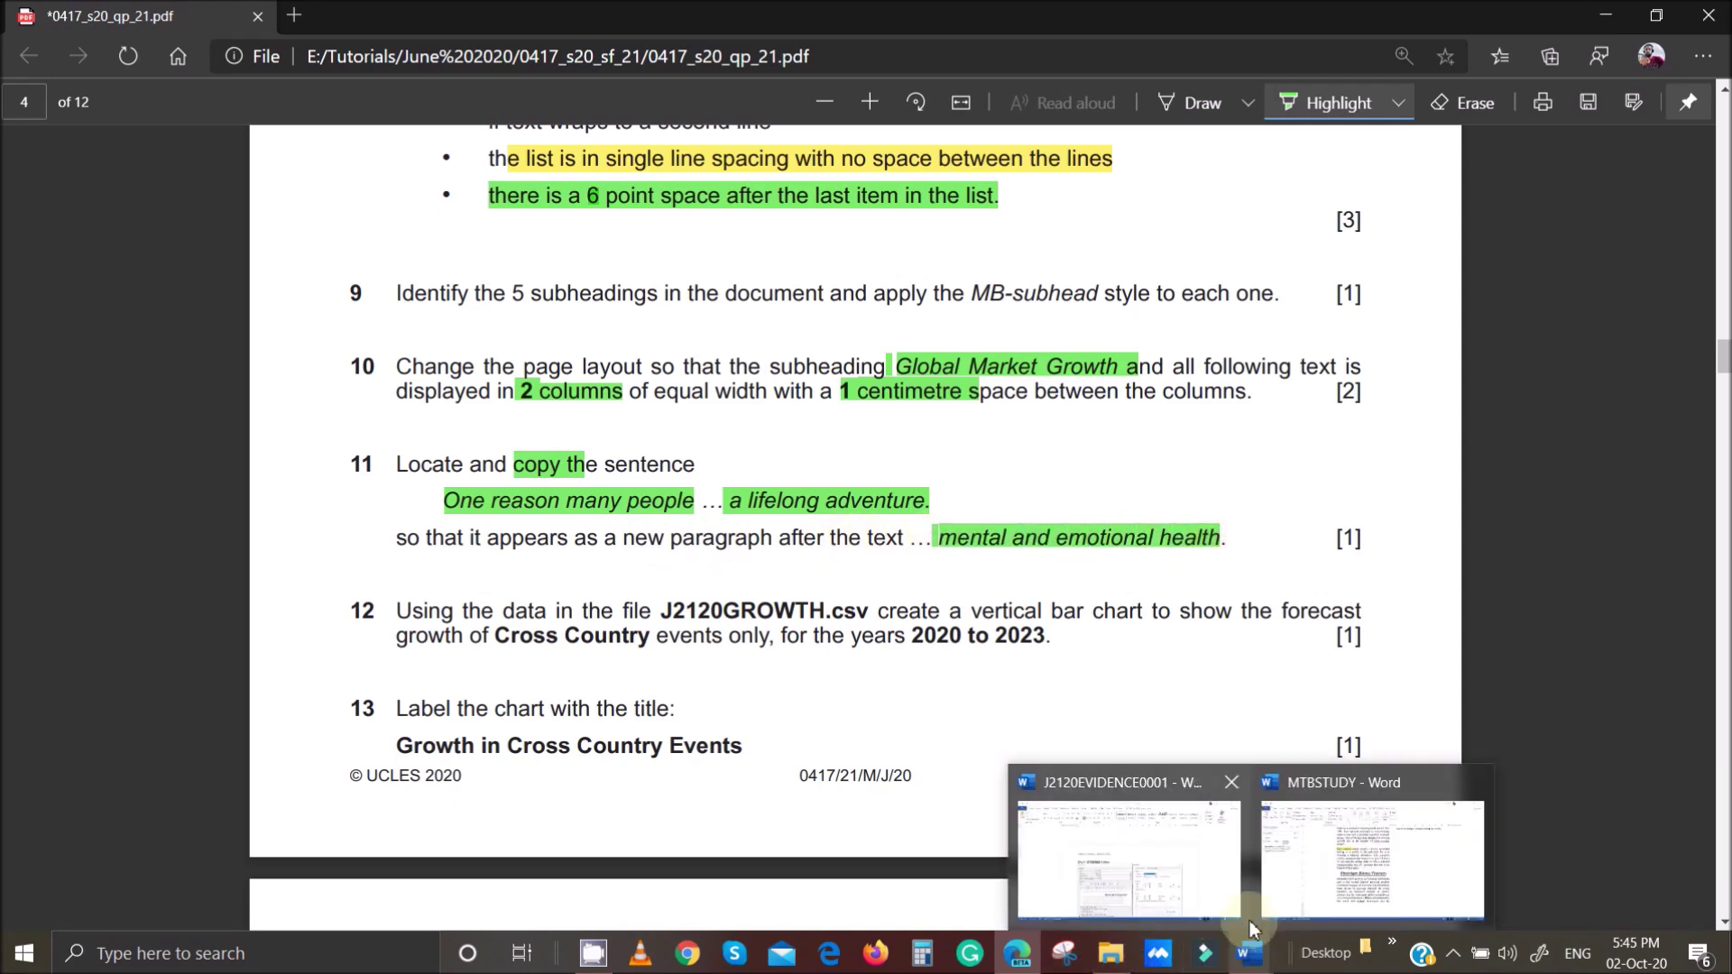
left_click(1371, 856)
left_click(100, 254)
type("mental and")
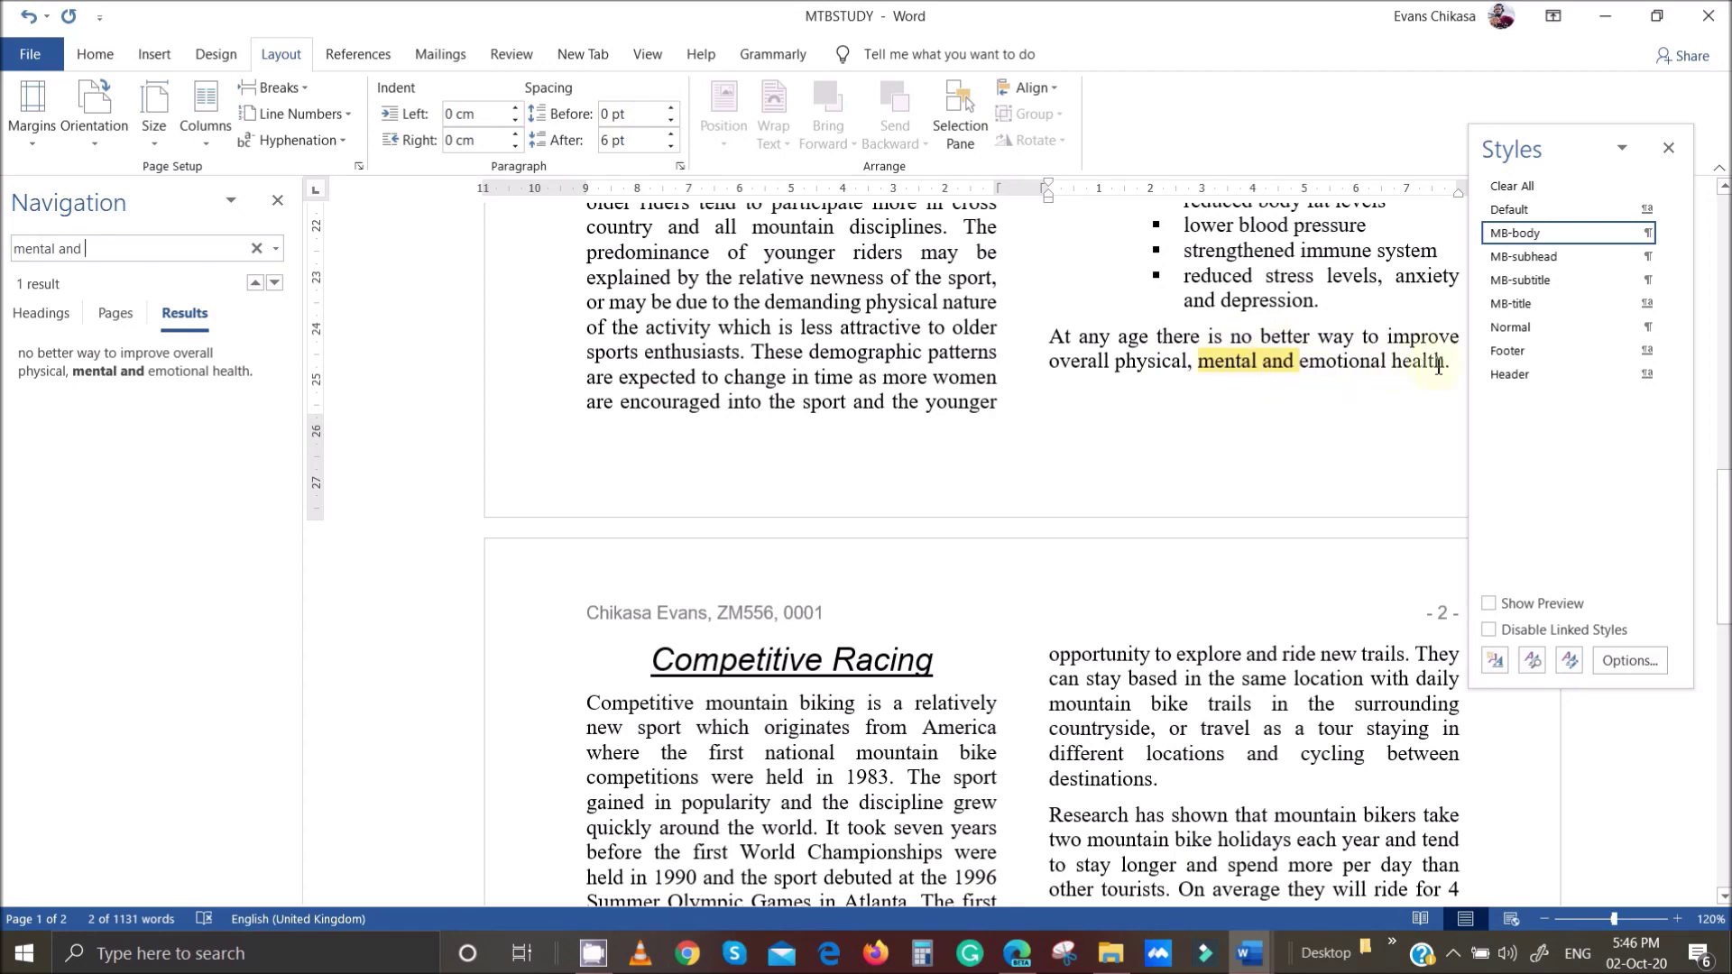
left_click(1451, 362)
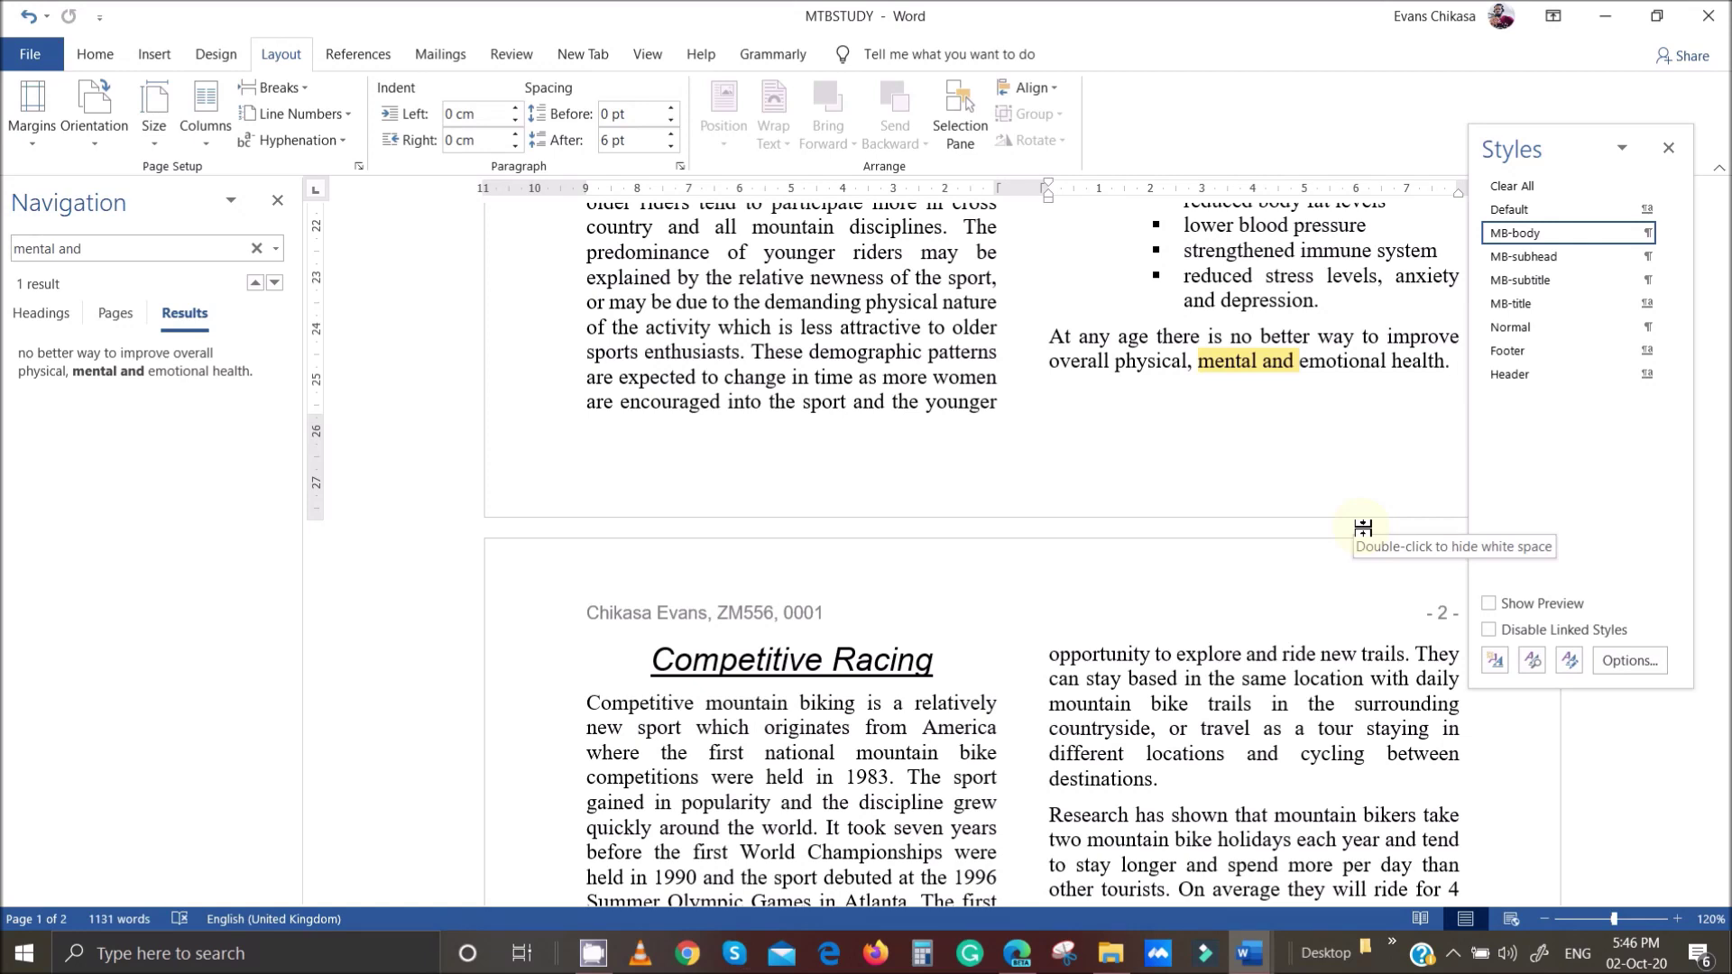
Highlight "a new paragraph" in question 11 of the exam PDF and return to the MTBSTUDY Word document.
mouse_move(1017, 953)
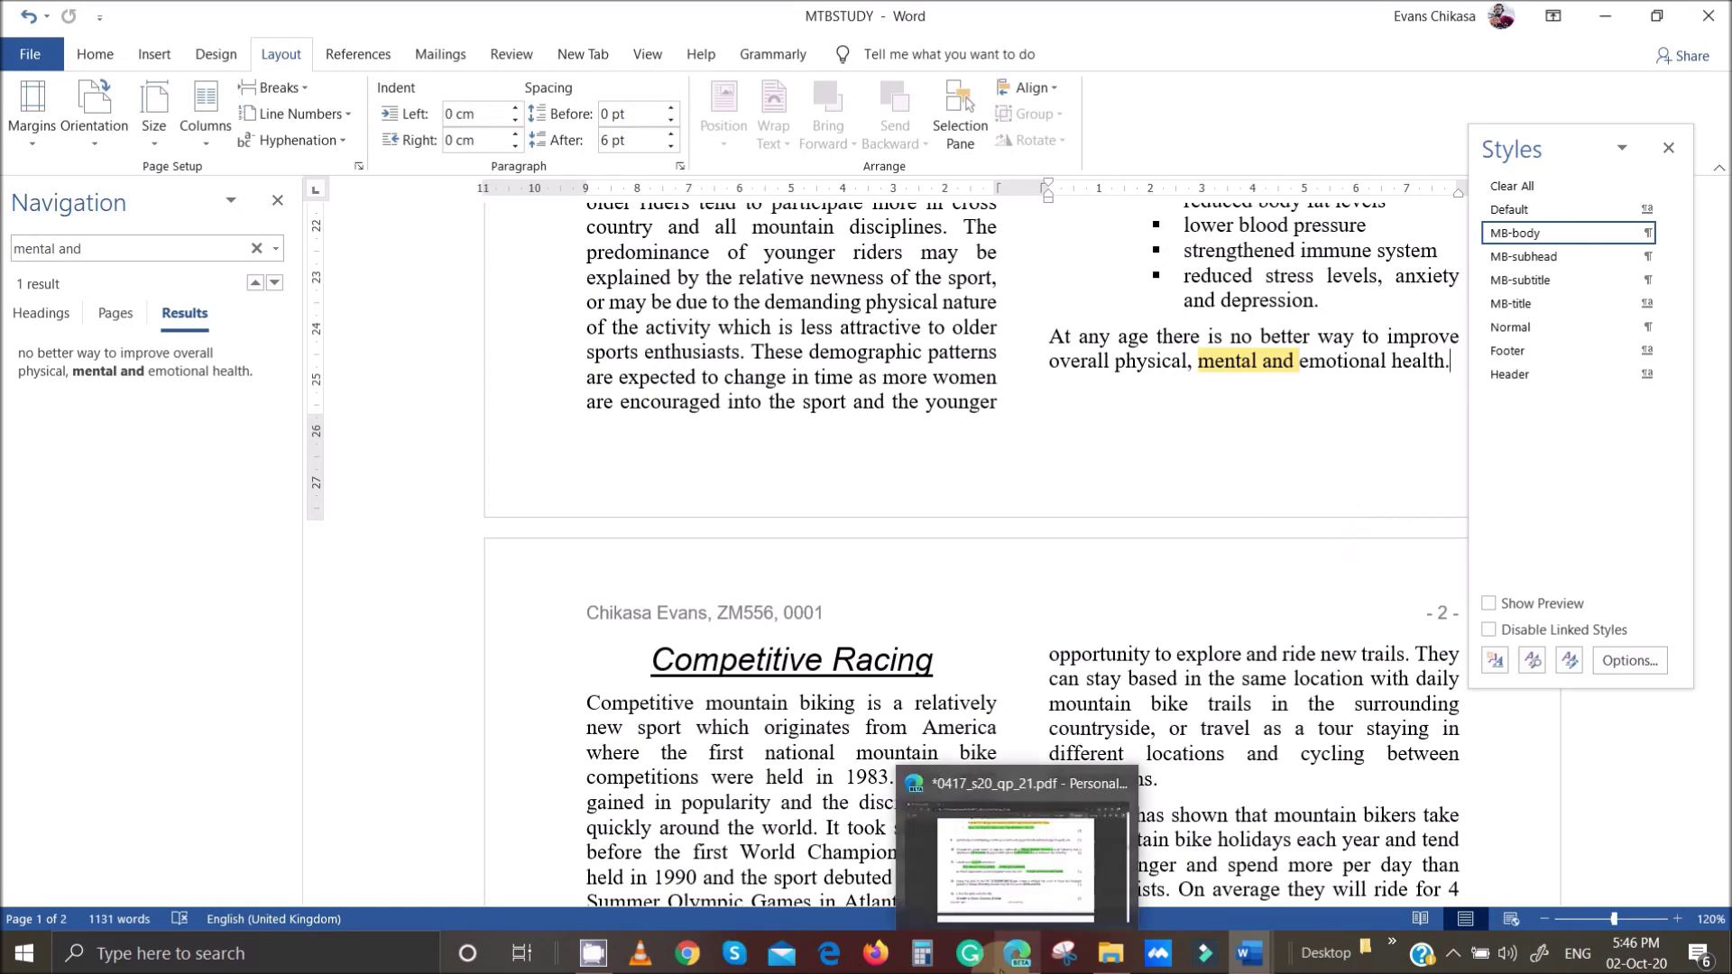
left_click(1030, 892)
left_click_drag(609, 539, 781, 543)
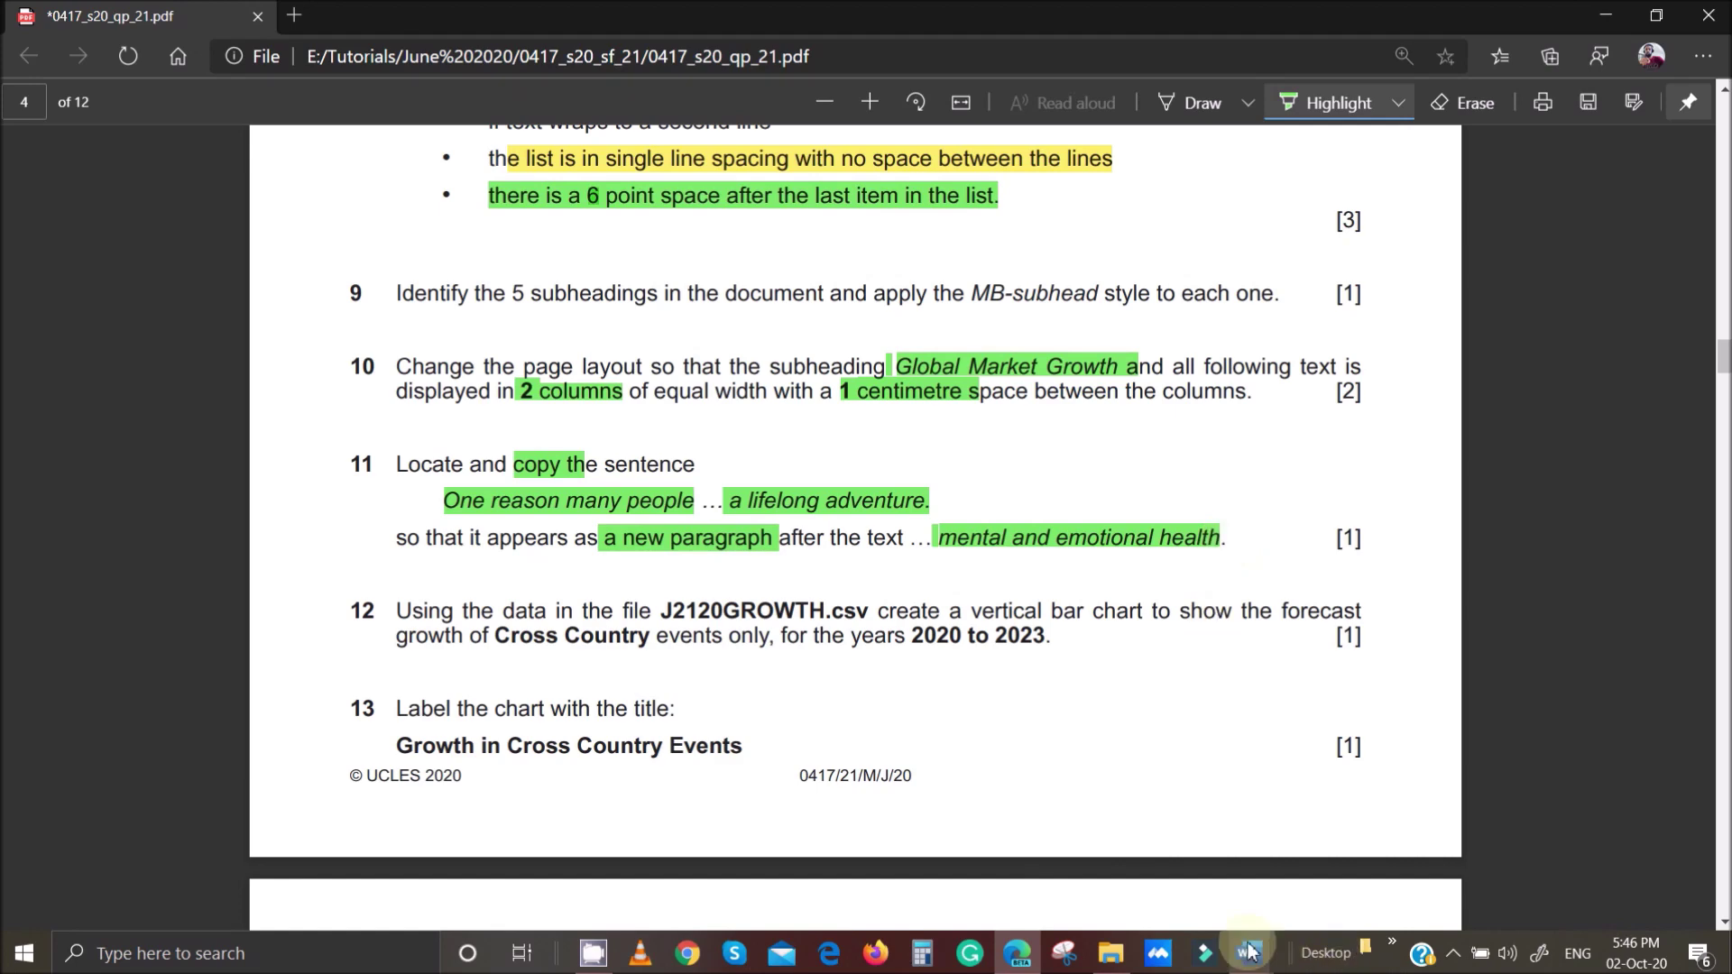
mouse_move(1250, 953)
left_click(1371, 873)
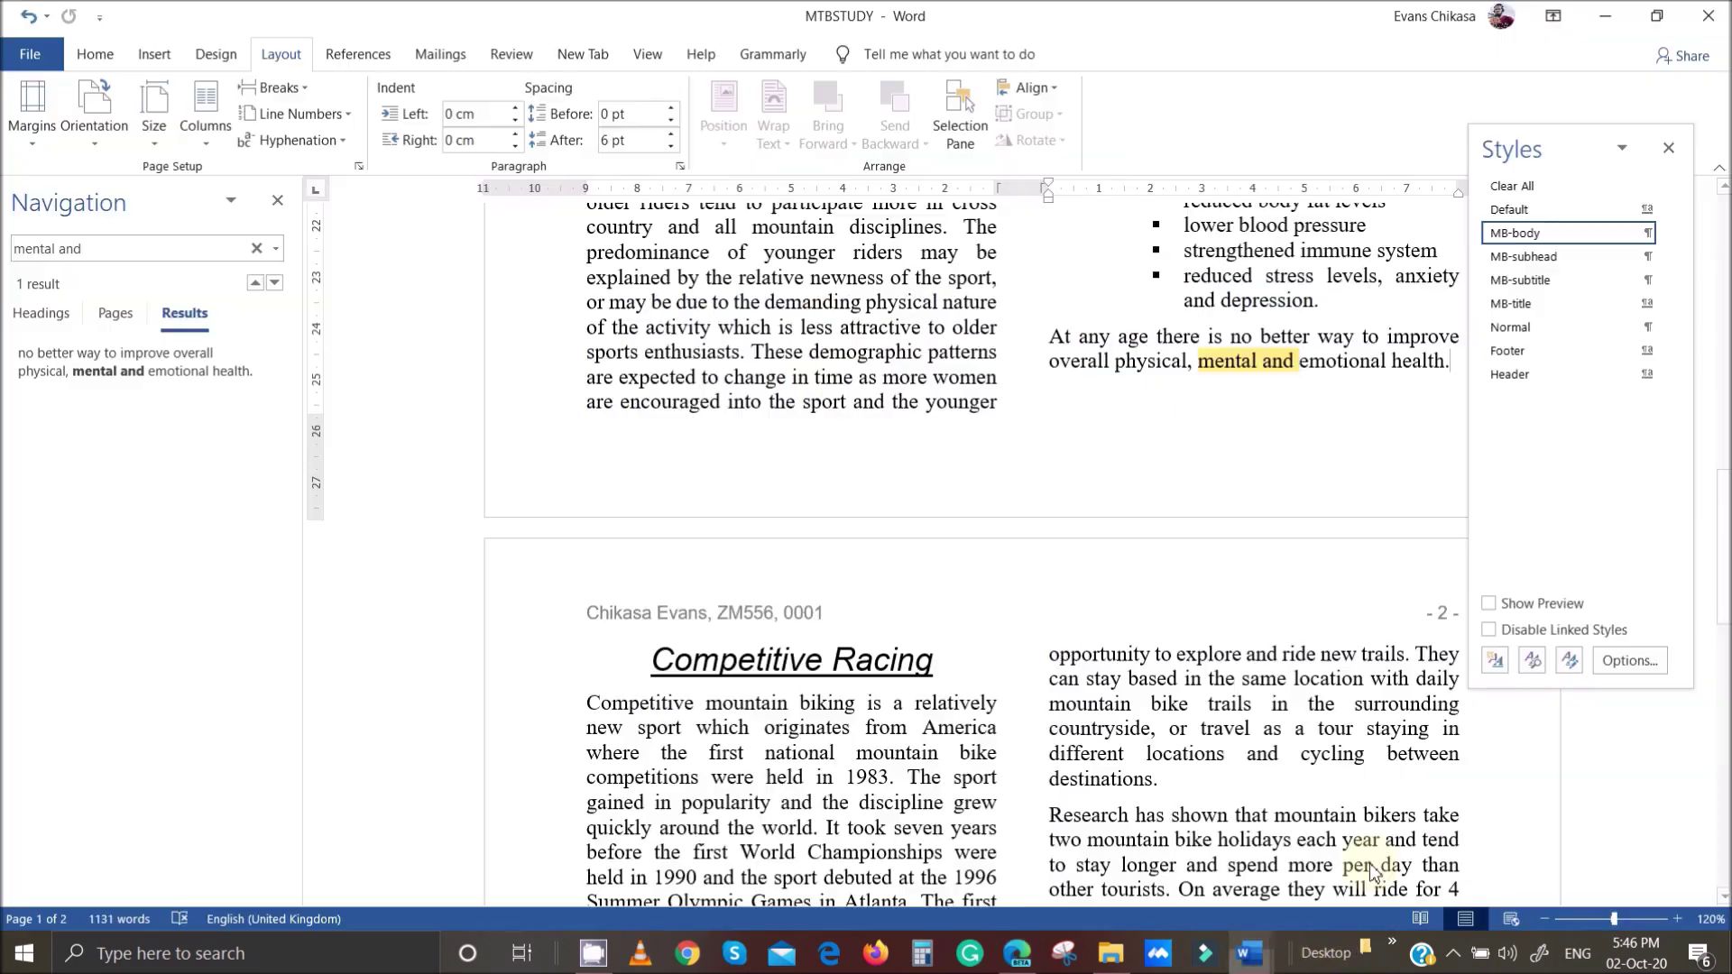
Paste the copied sentence as a new paragraph after "mental and emotional health.", keeping its source formatting.
left_click(1461, 473)
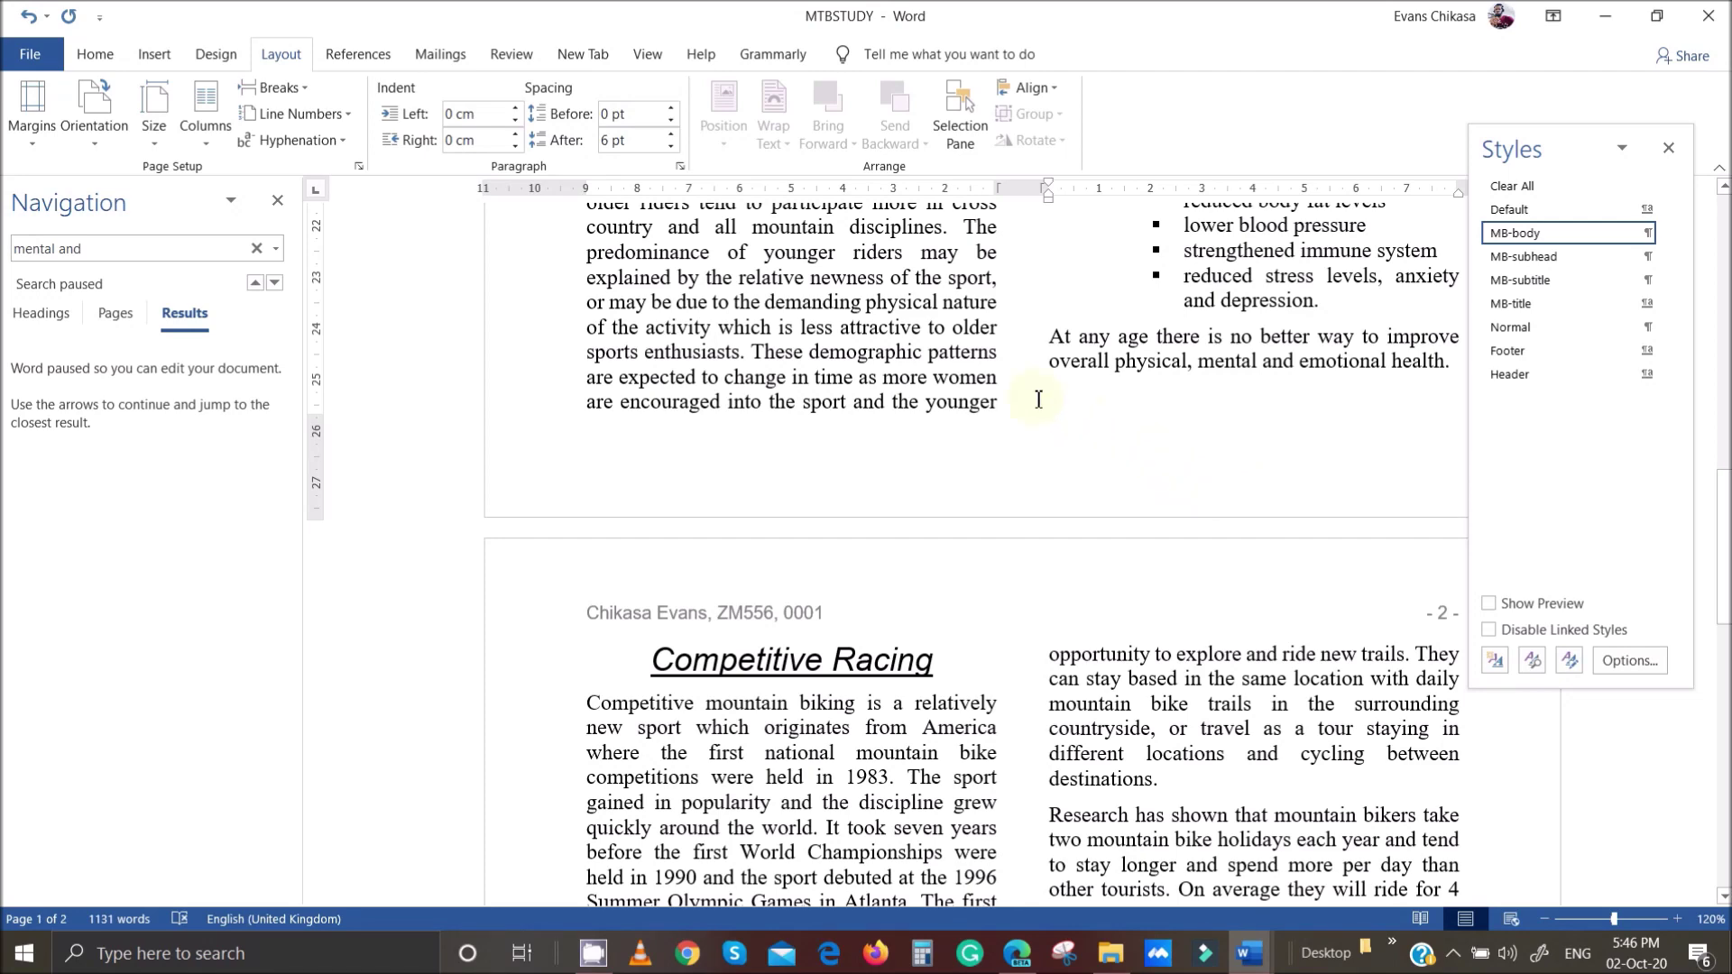
right_click(1056, 402)
left_click(1098, 500)
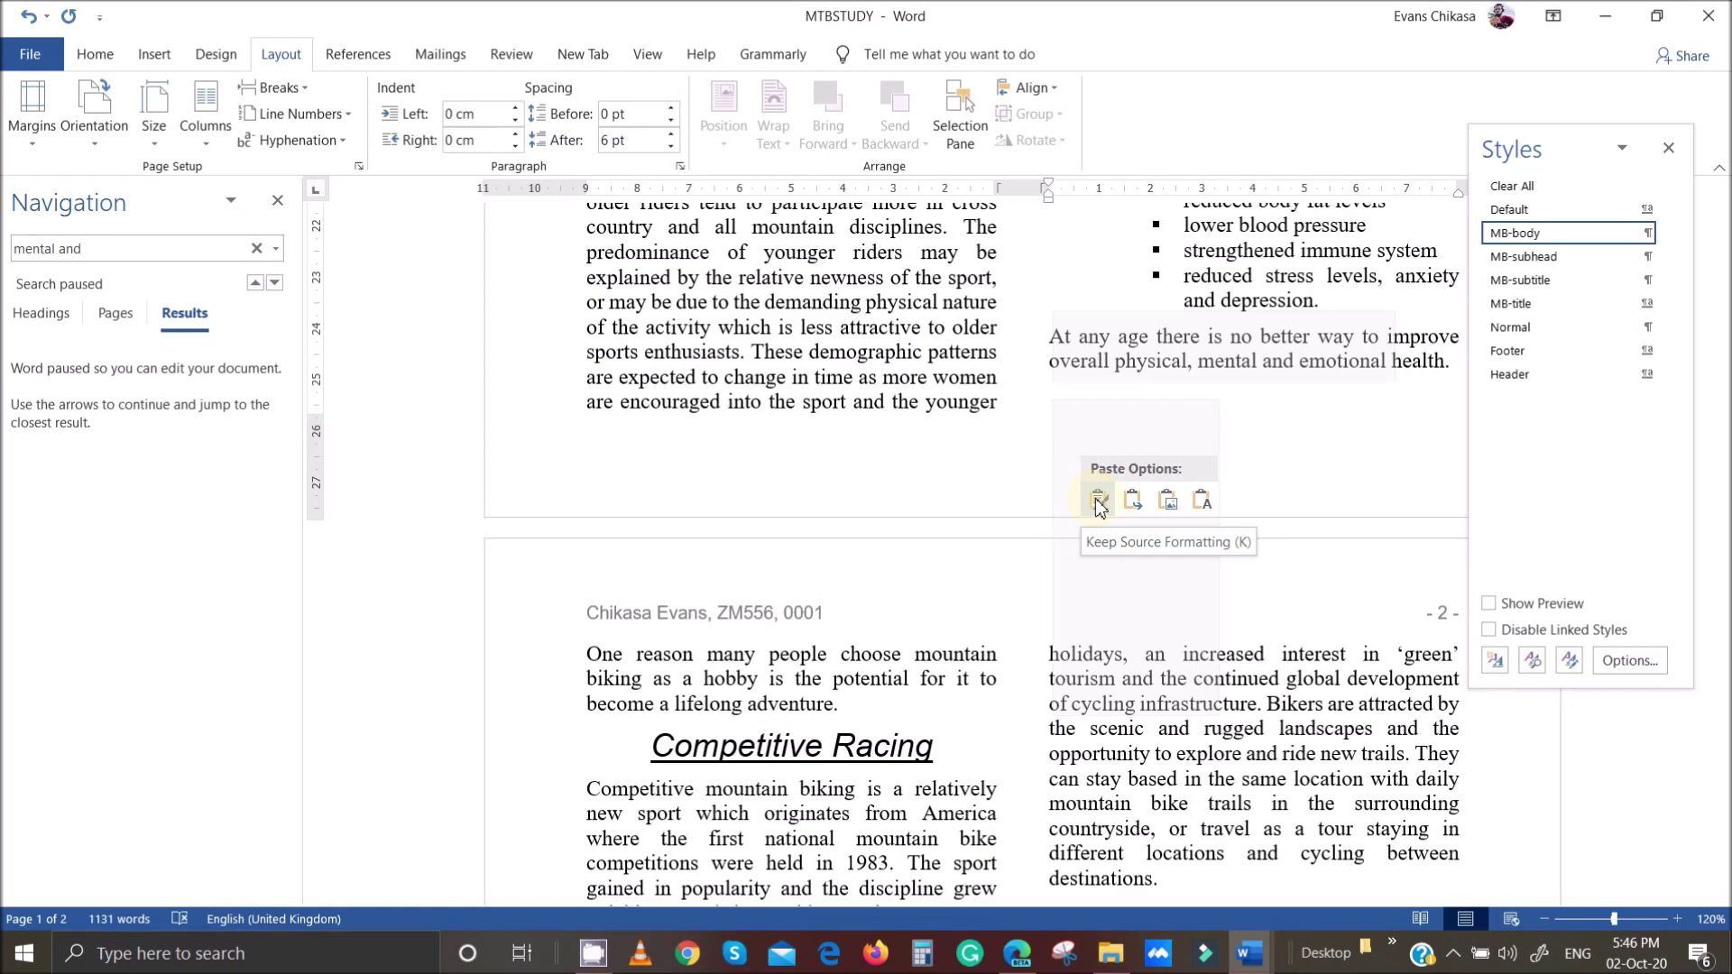
left_click(1098, 502)
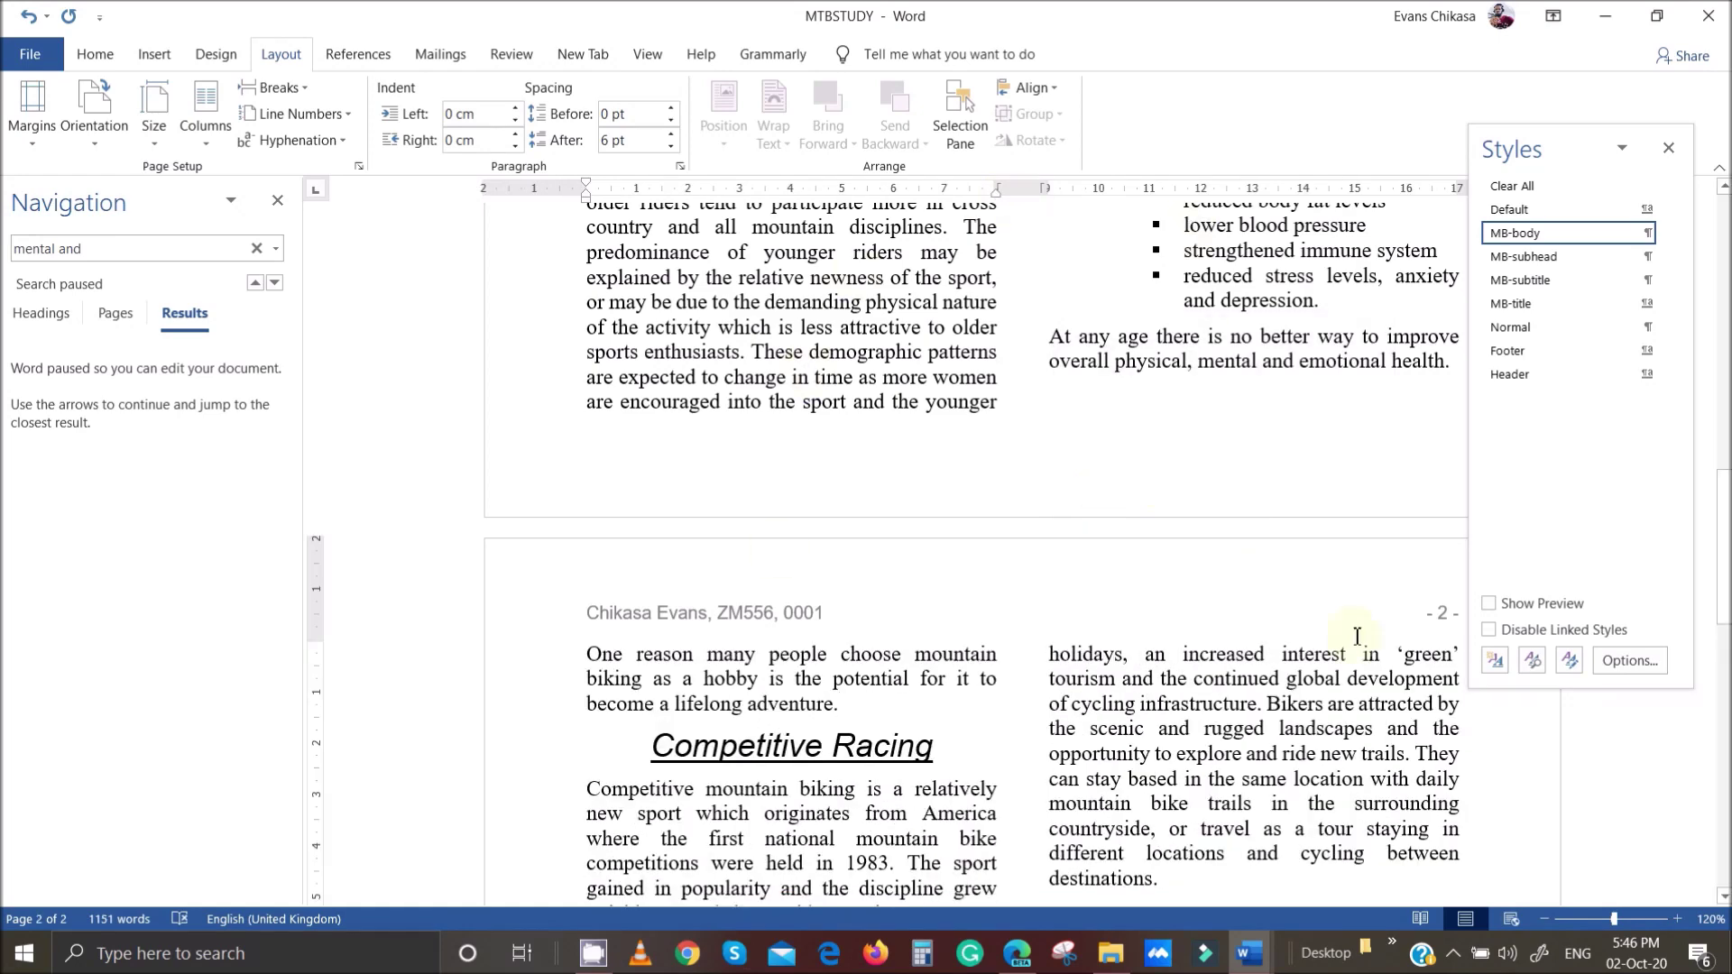
Switch to the exam PDF in Edge and highlight "J2120G" of the file name and "2020 to 2023" in question 12.
mouse_move(1026, 963)
left_click(1043, 834)
scroll(523, 563, "down", 4)
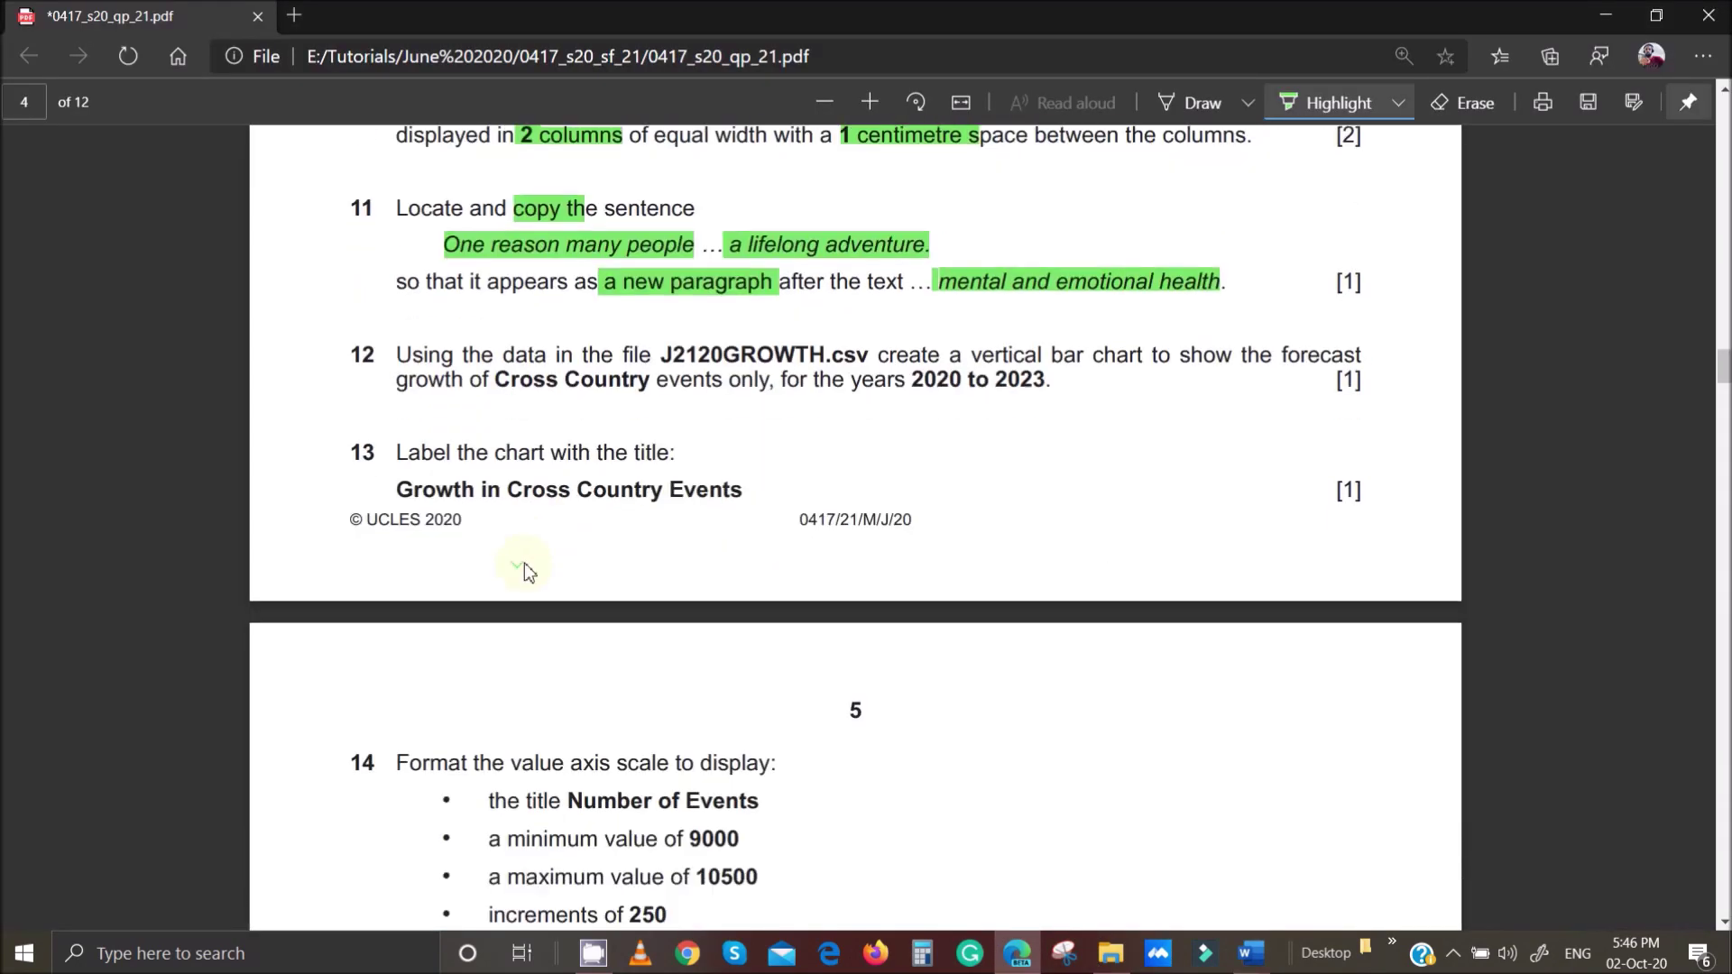
left_click_drag(664, 352, 868, 356)
left_click_drag(911, 378, 1067, 383)
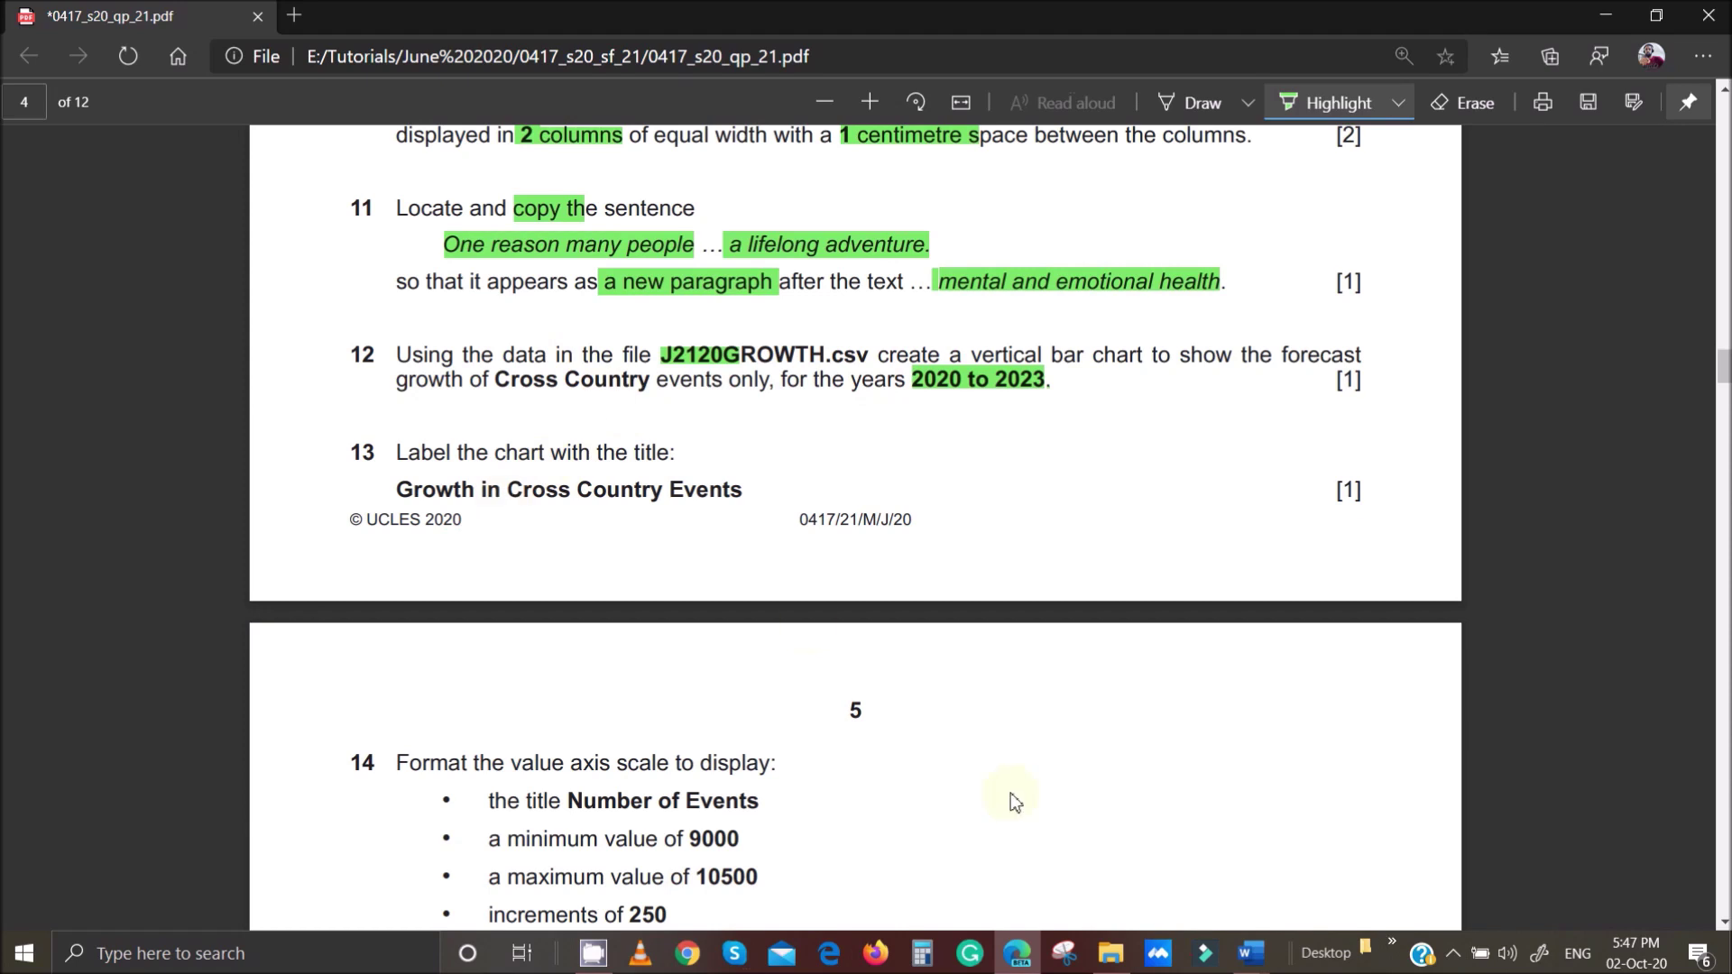
Open the J2120GROWTH CSV file from the SFiles folder in Excel and dismiss the document recovery list.
left_click(1110, 953)
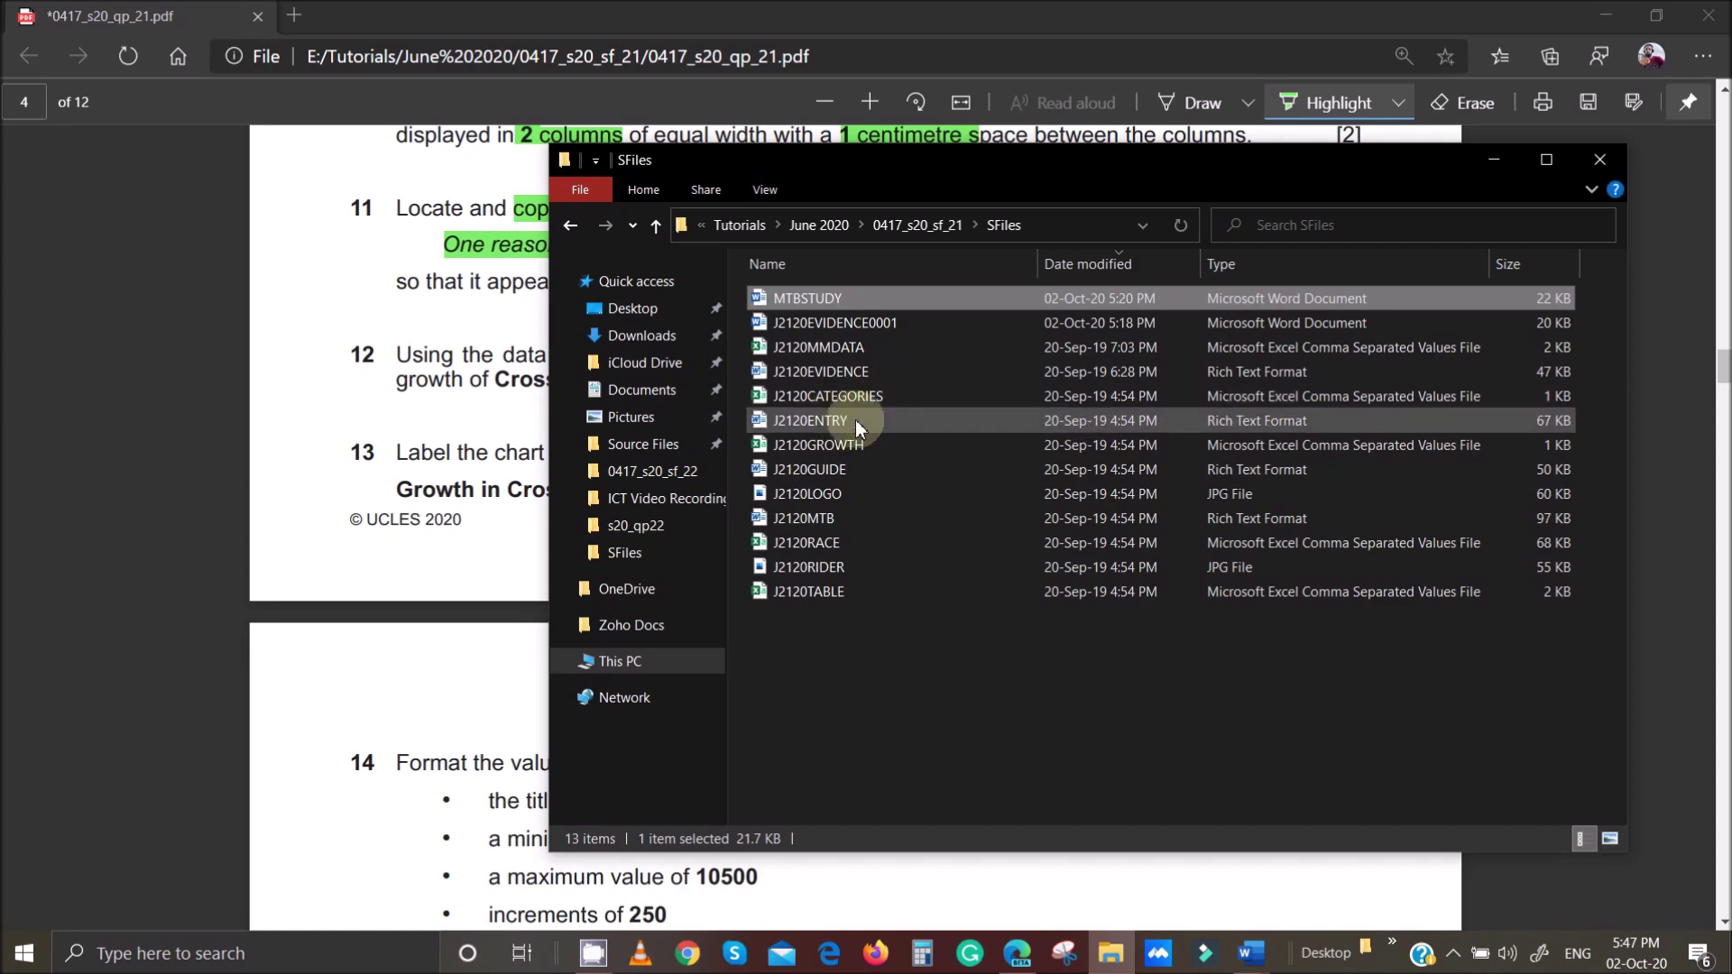
left_click(866, 443)
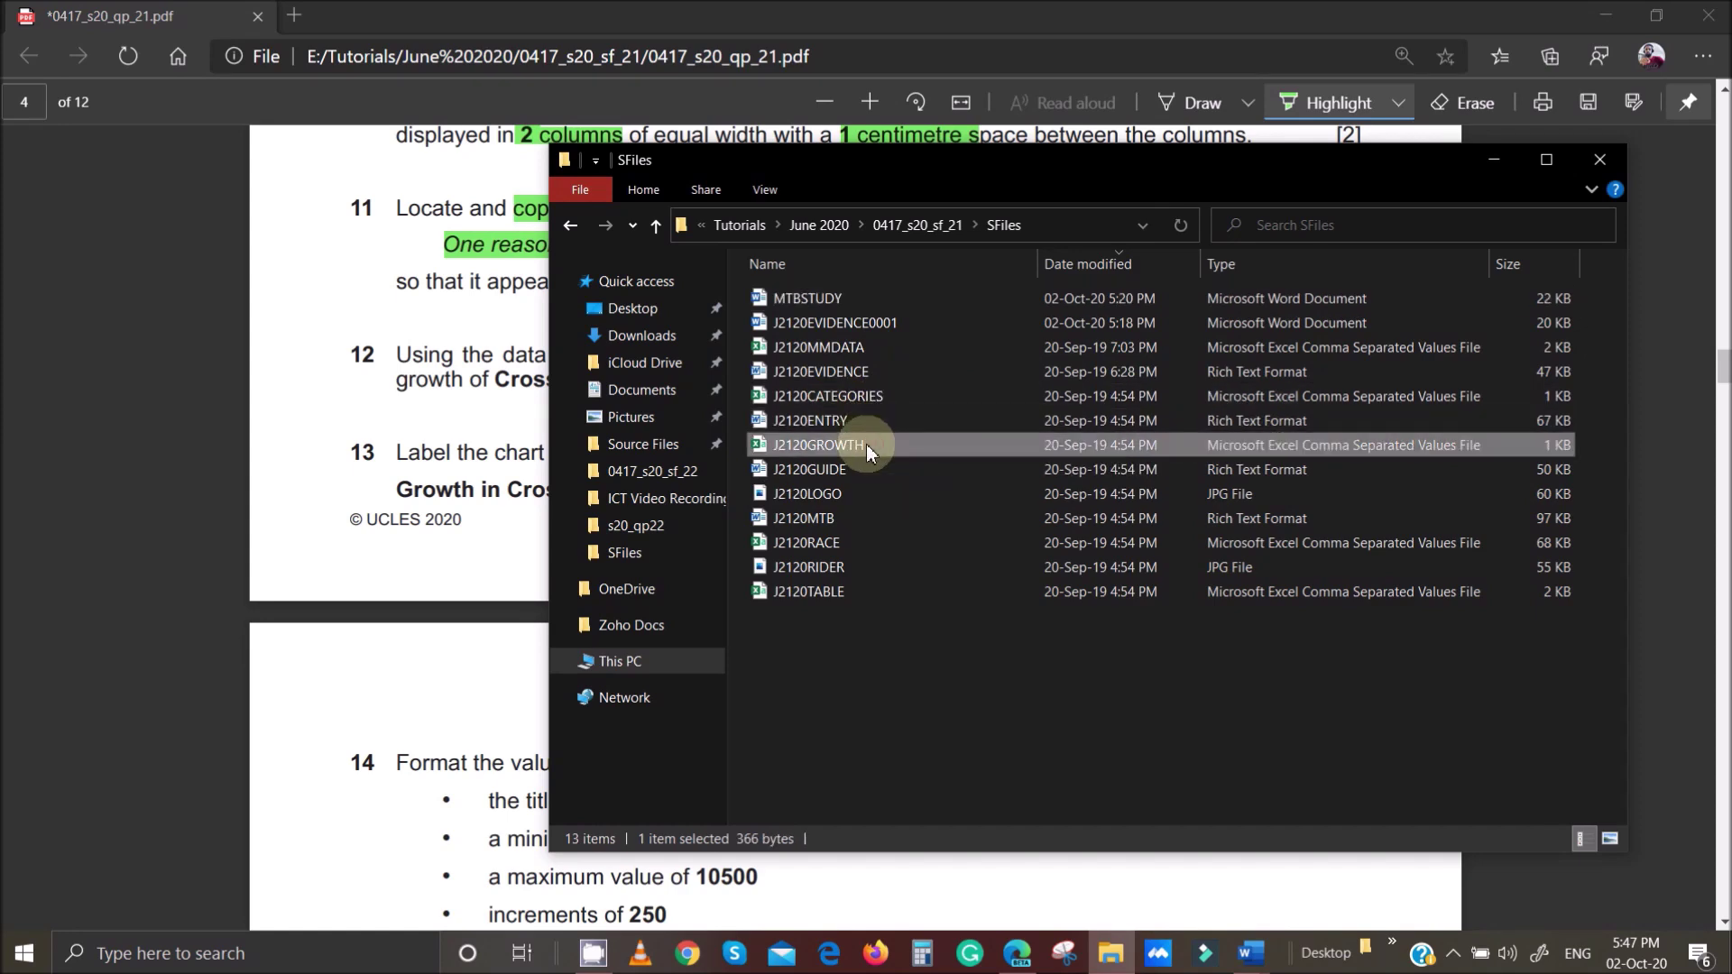
double_click(866, 443)
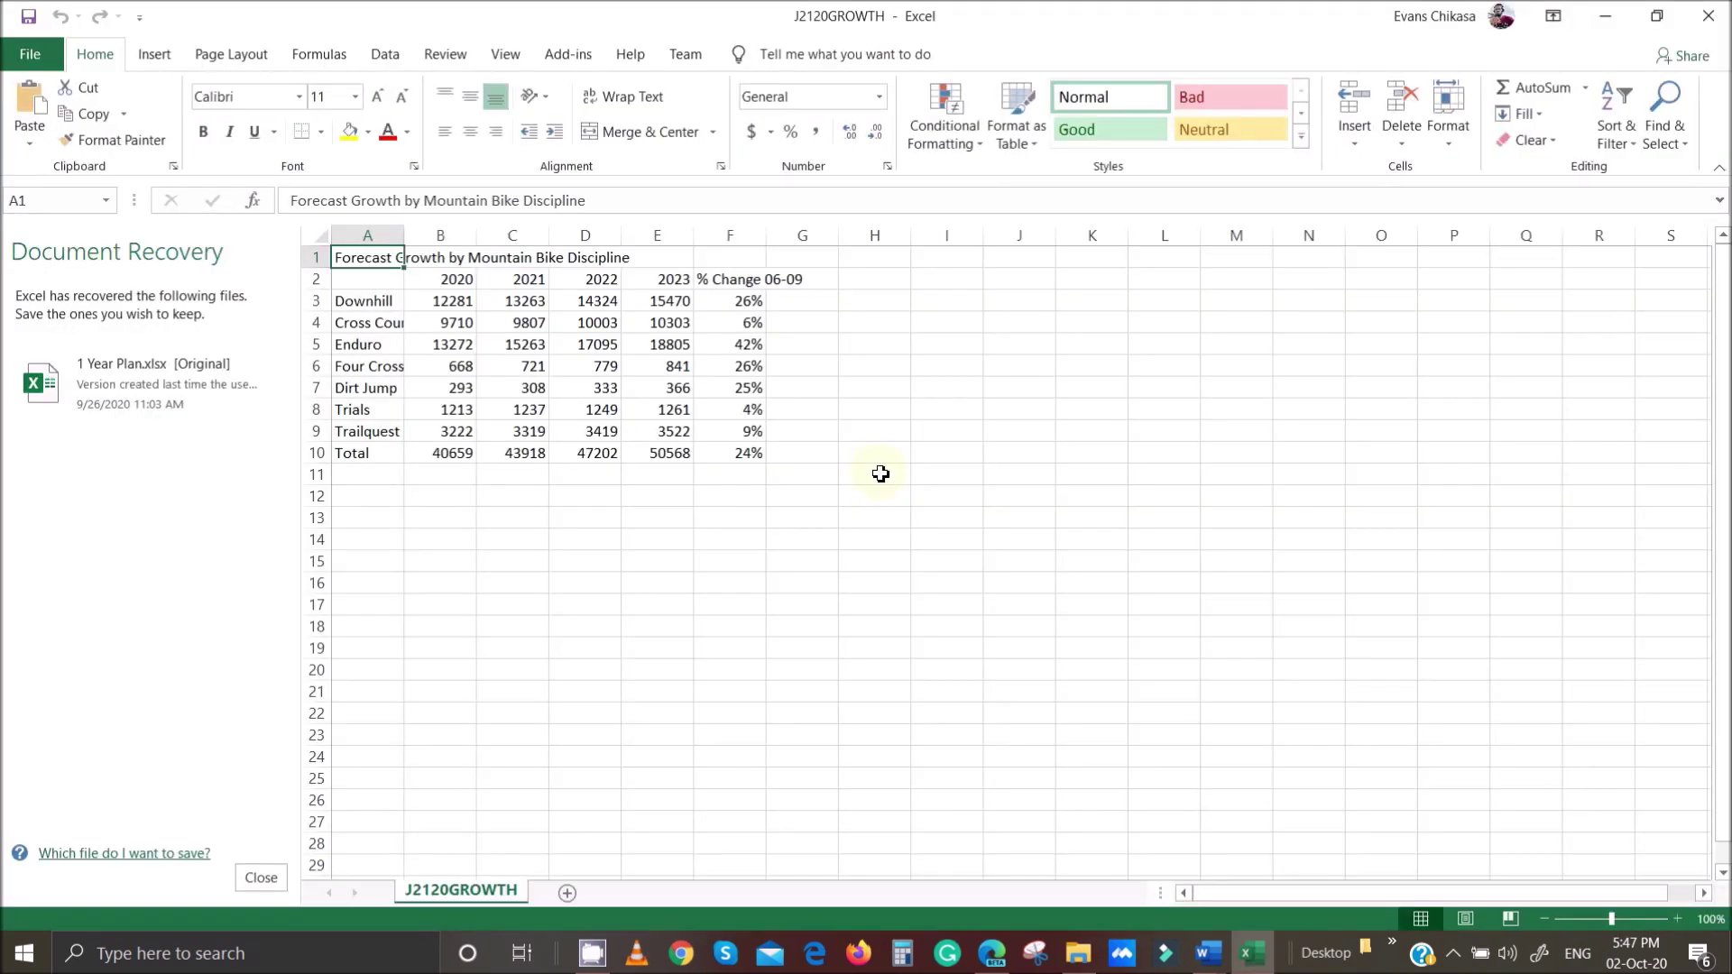
left_click(261, 877)
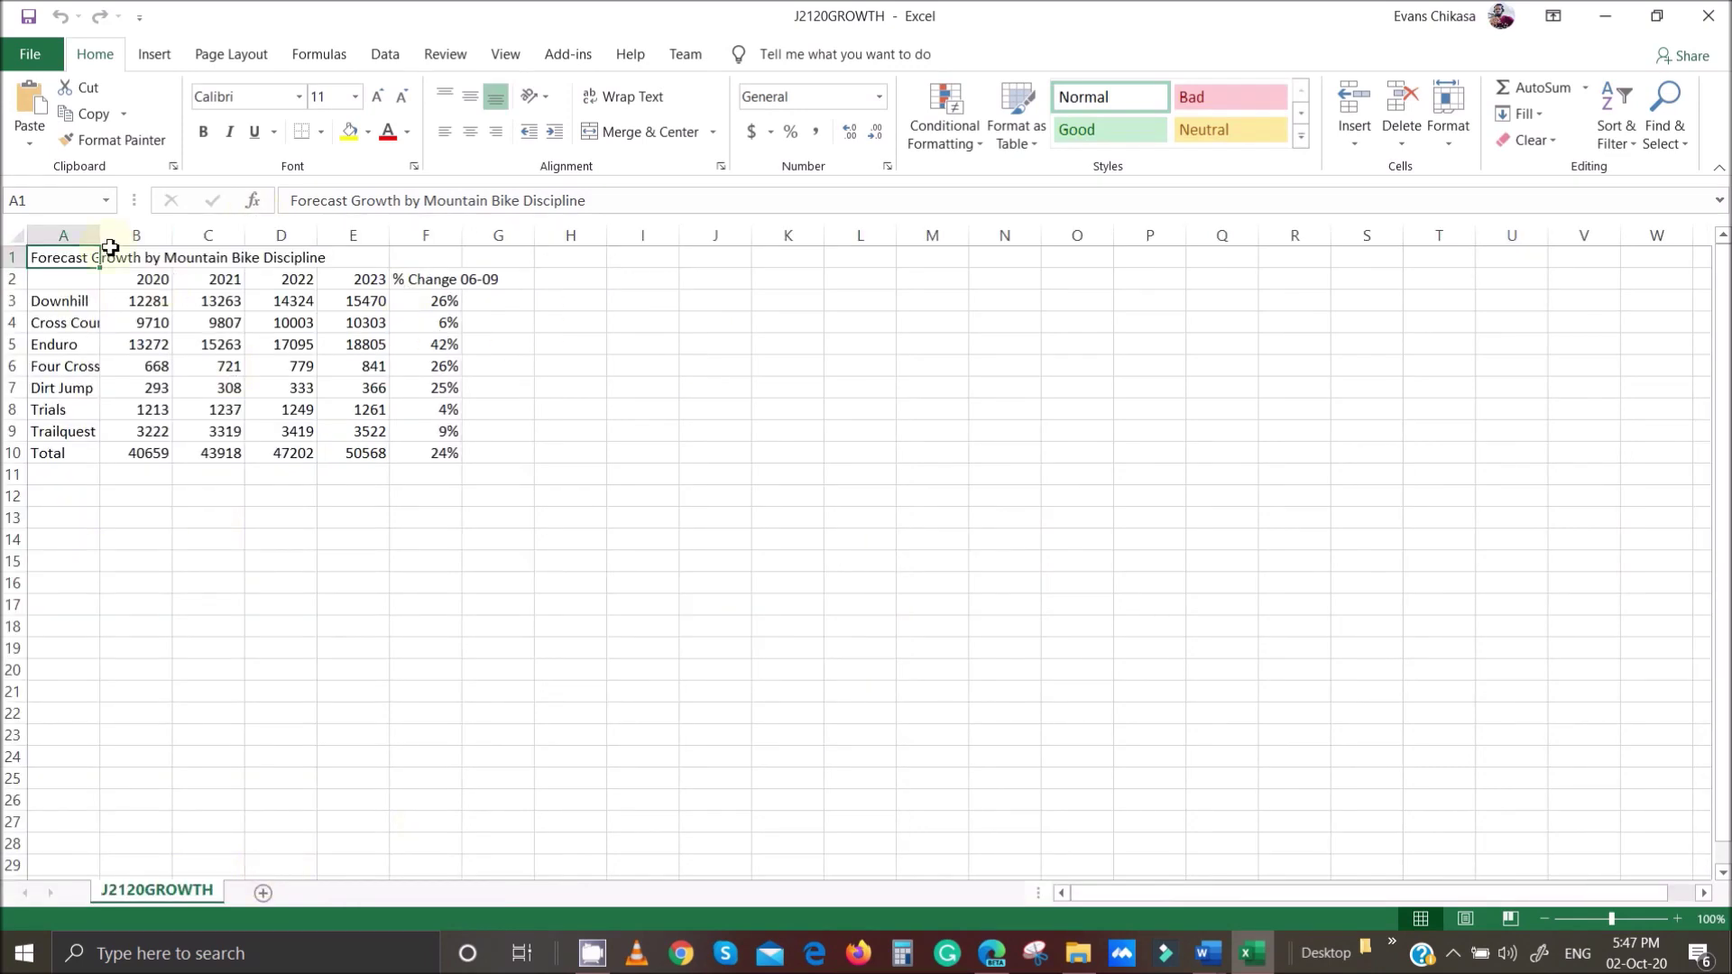
Fit the width of all worksheet columns to their contents.
left_click(17, 236)
double_click(104, 239)
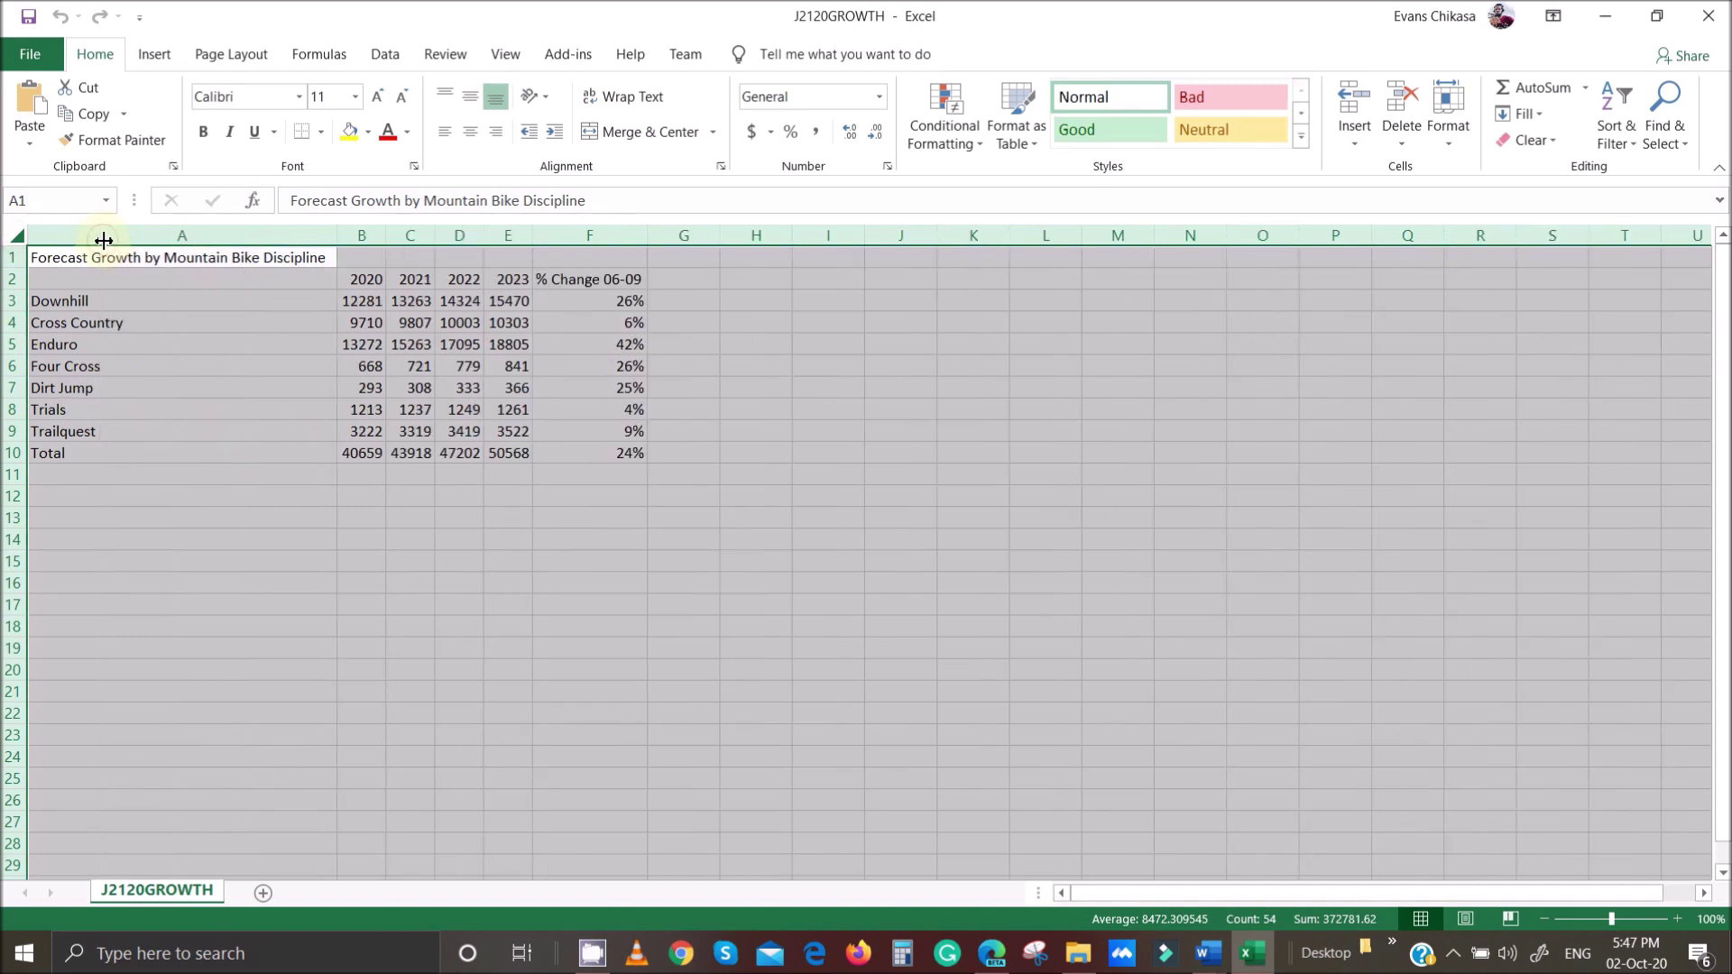
left_click(606, 510)
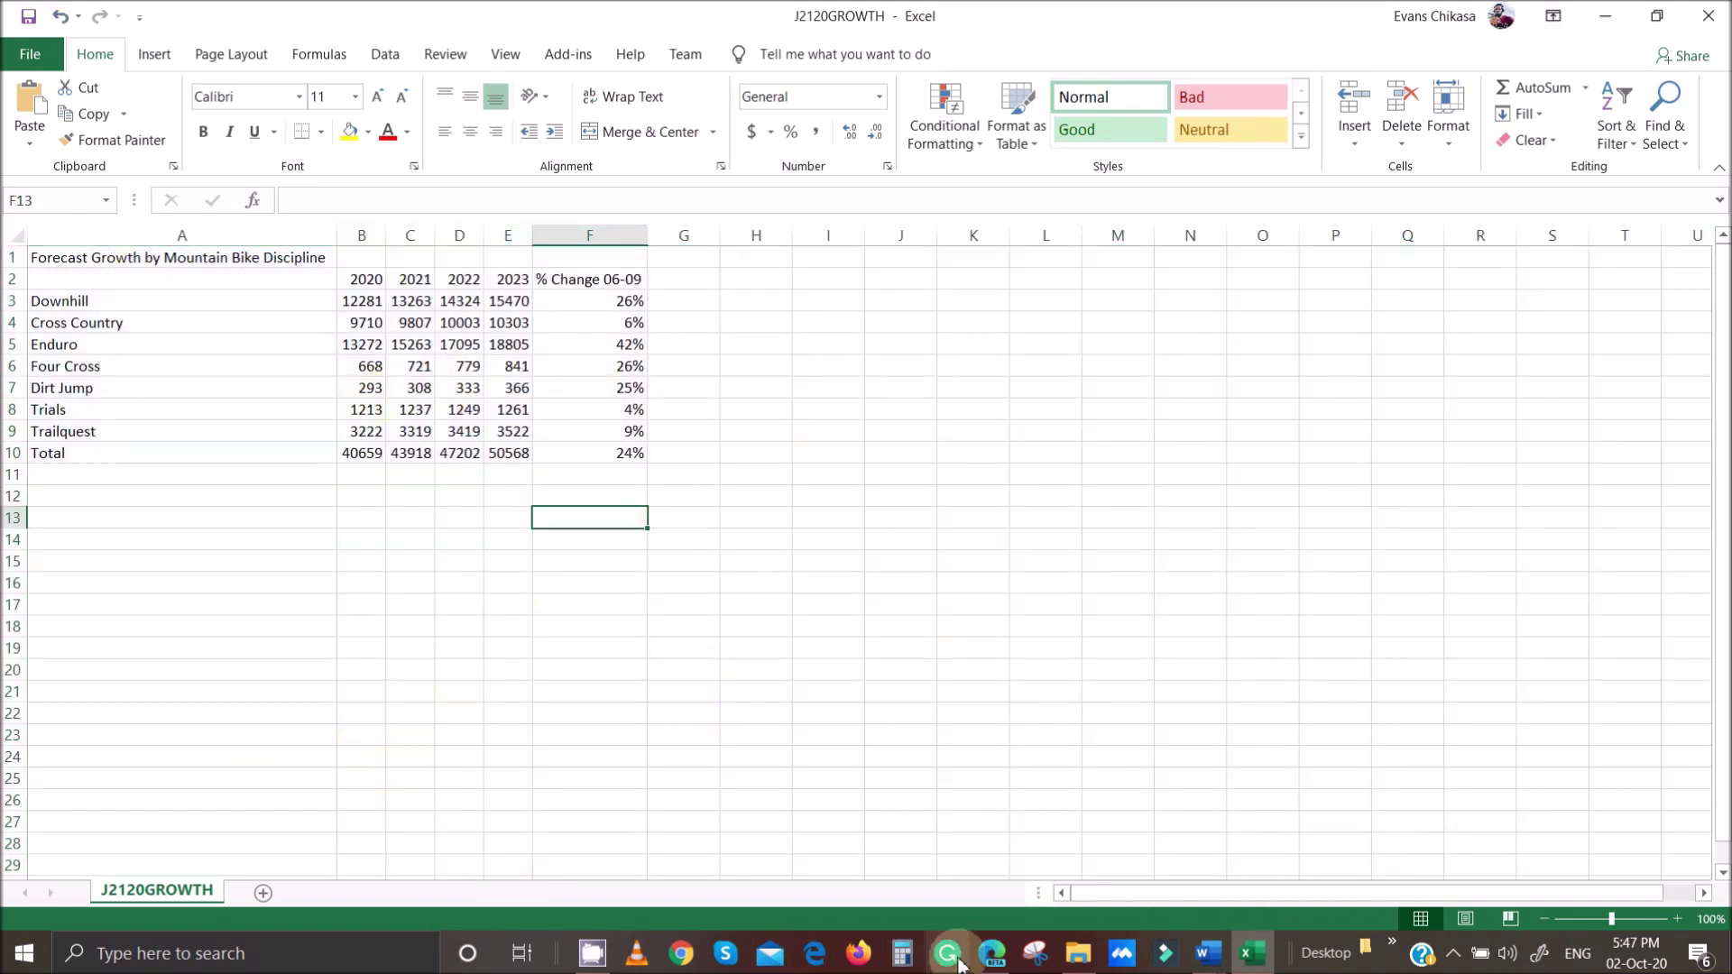
Highlight "Cross Country events only" in question 12 of the exam PDF and return to the J2120GROWTH workbook.
mouse_move(997, 963)
left_click(993, 882)
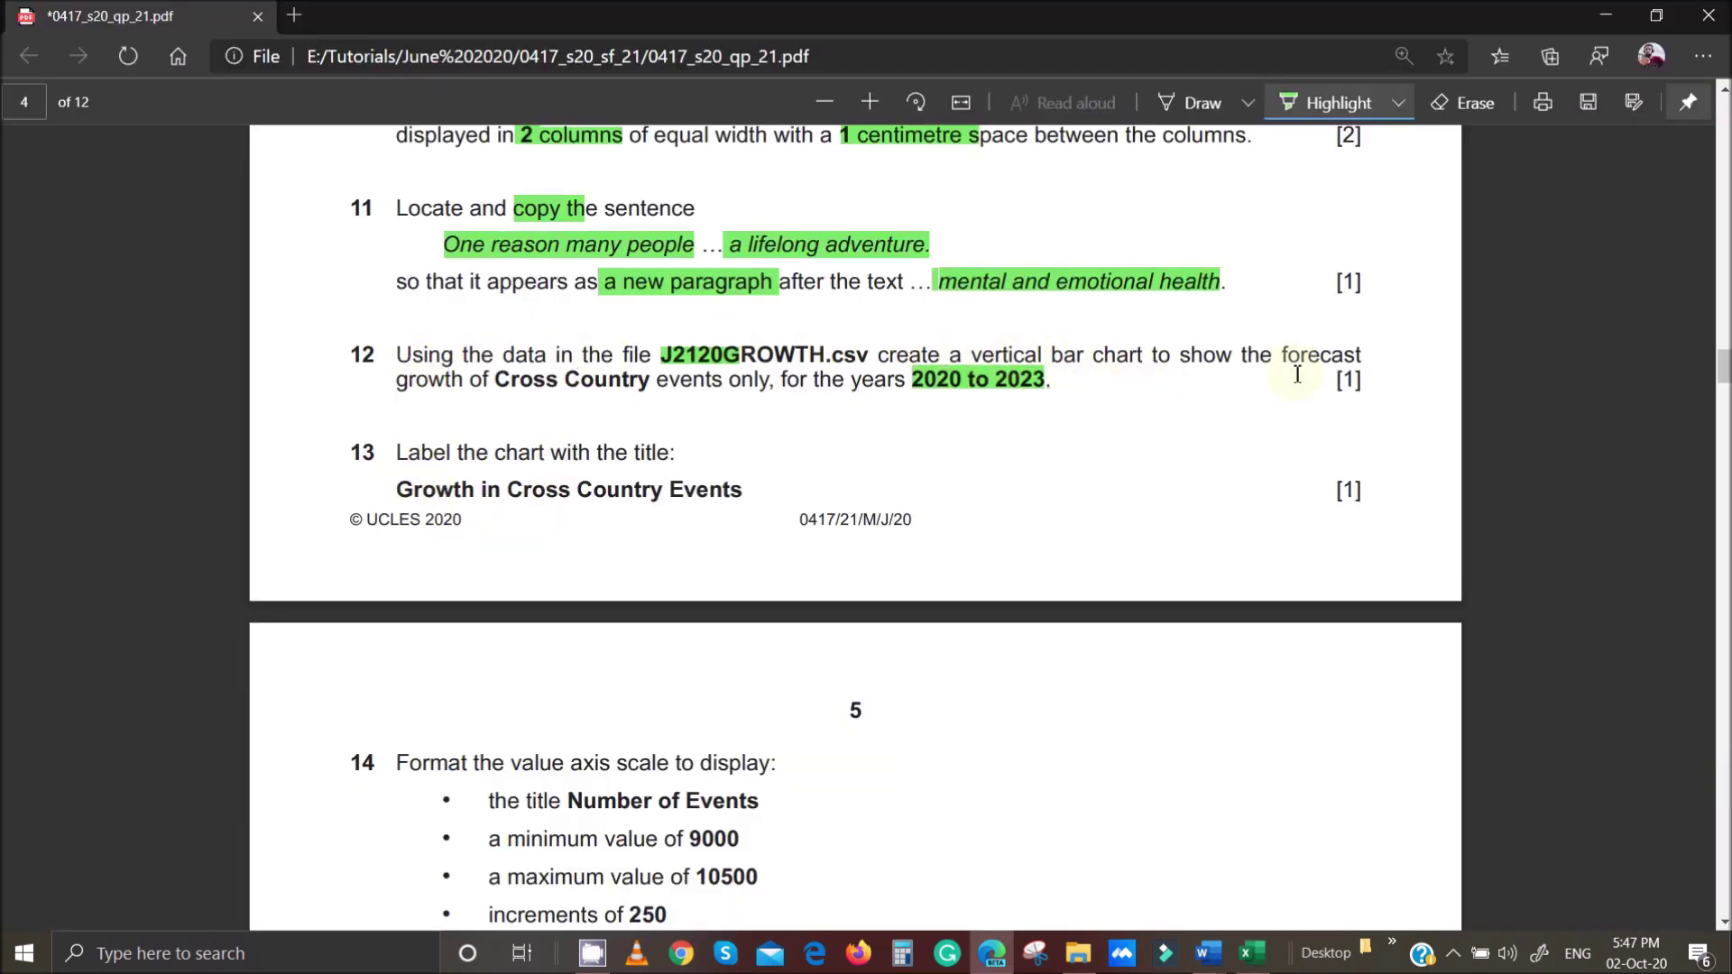
left_click_drag(490, 381, 772, 385)
mouse_move(1266, 960)
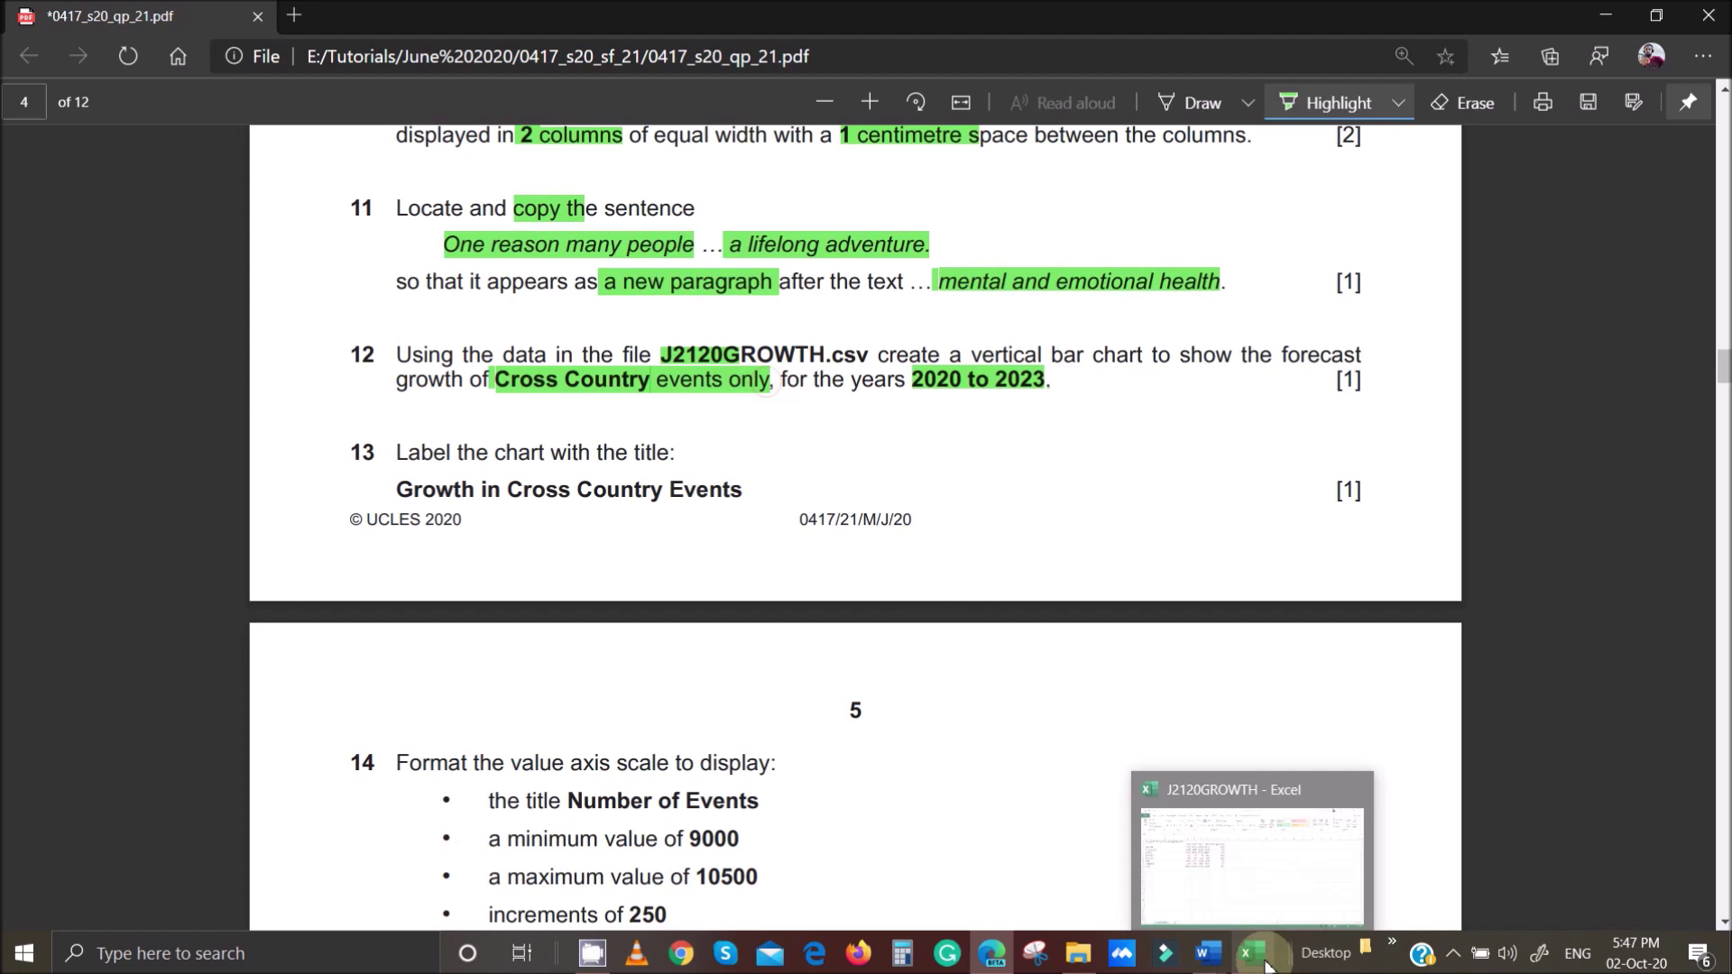
left_click(1254, 857)
left_click(72, 321)
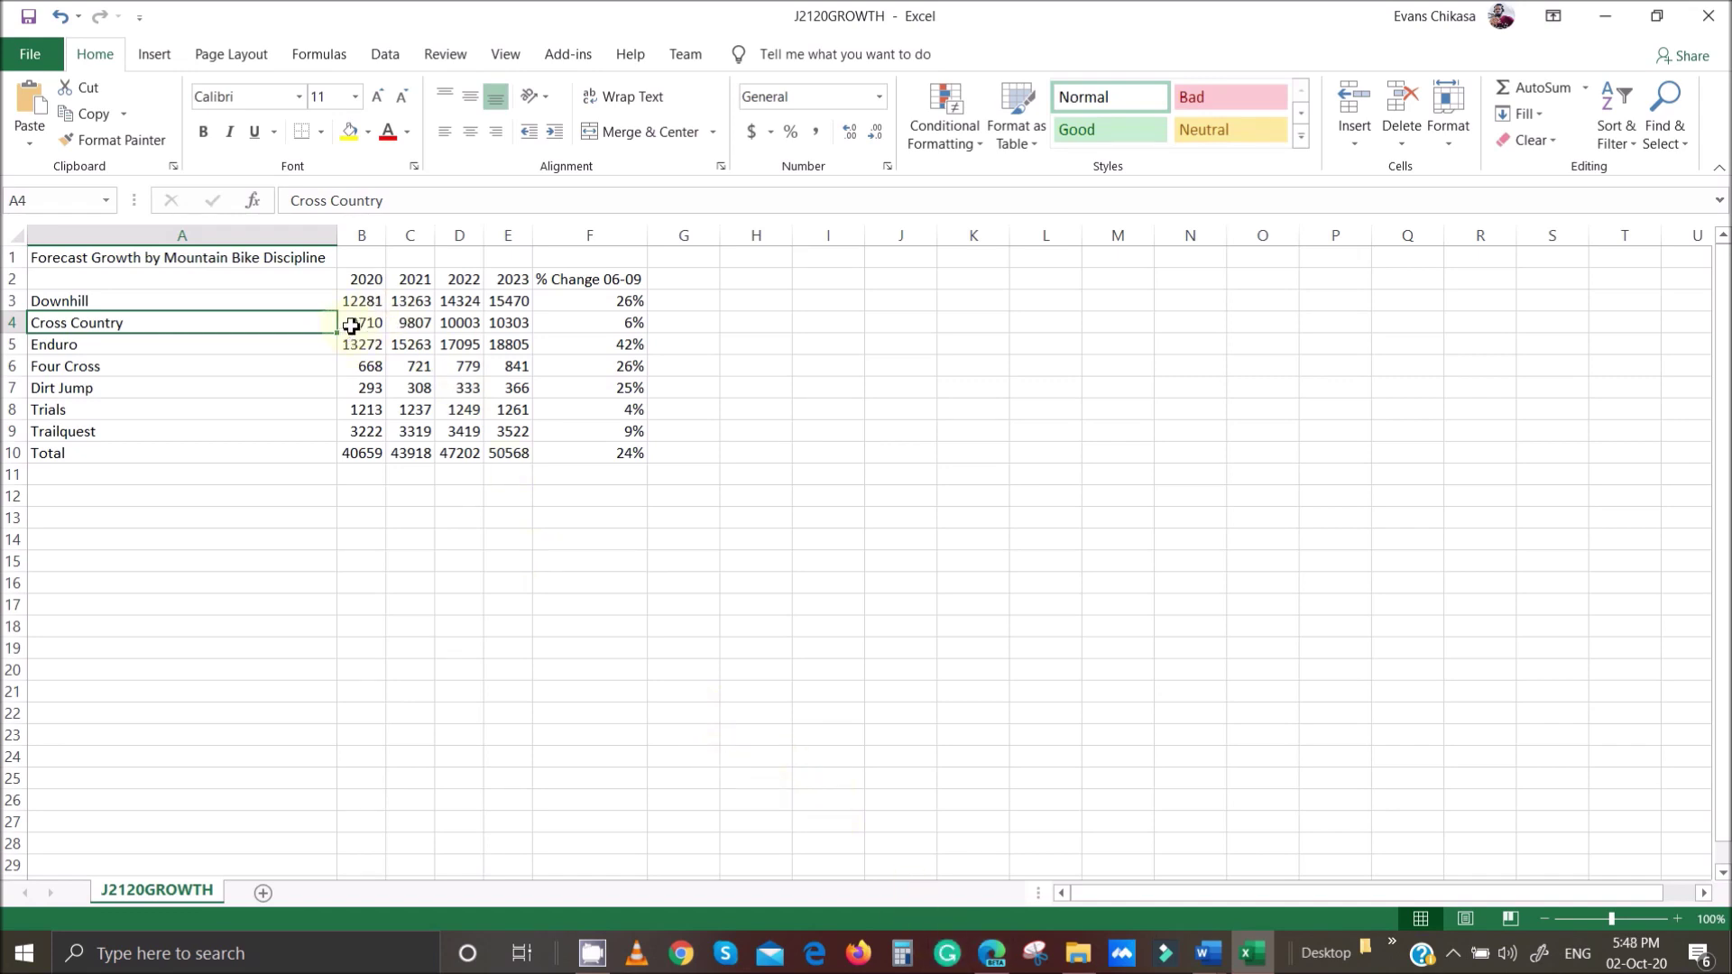
left_click_drag(356, 323, 532, 317)
left_click_drag(360, 280, 506, 279, "ctrl")
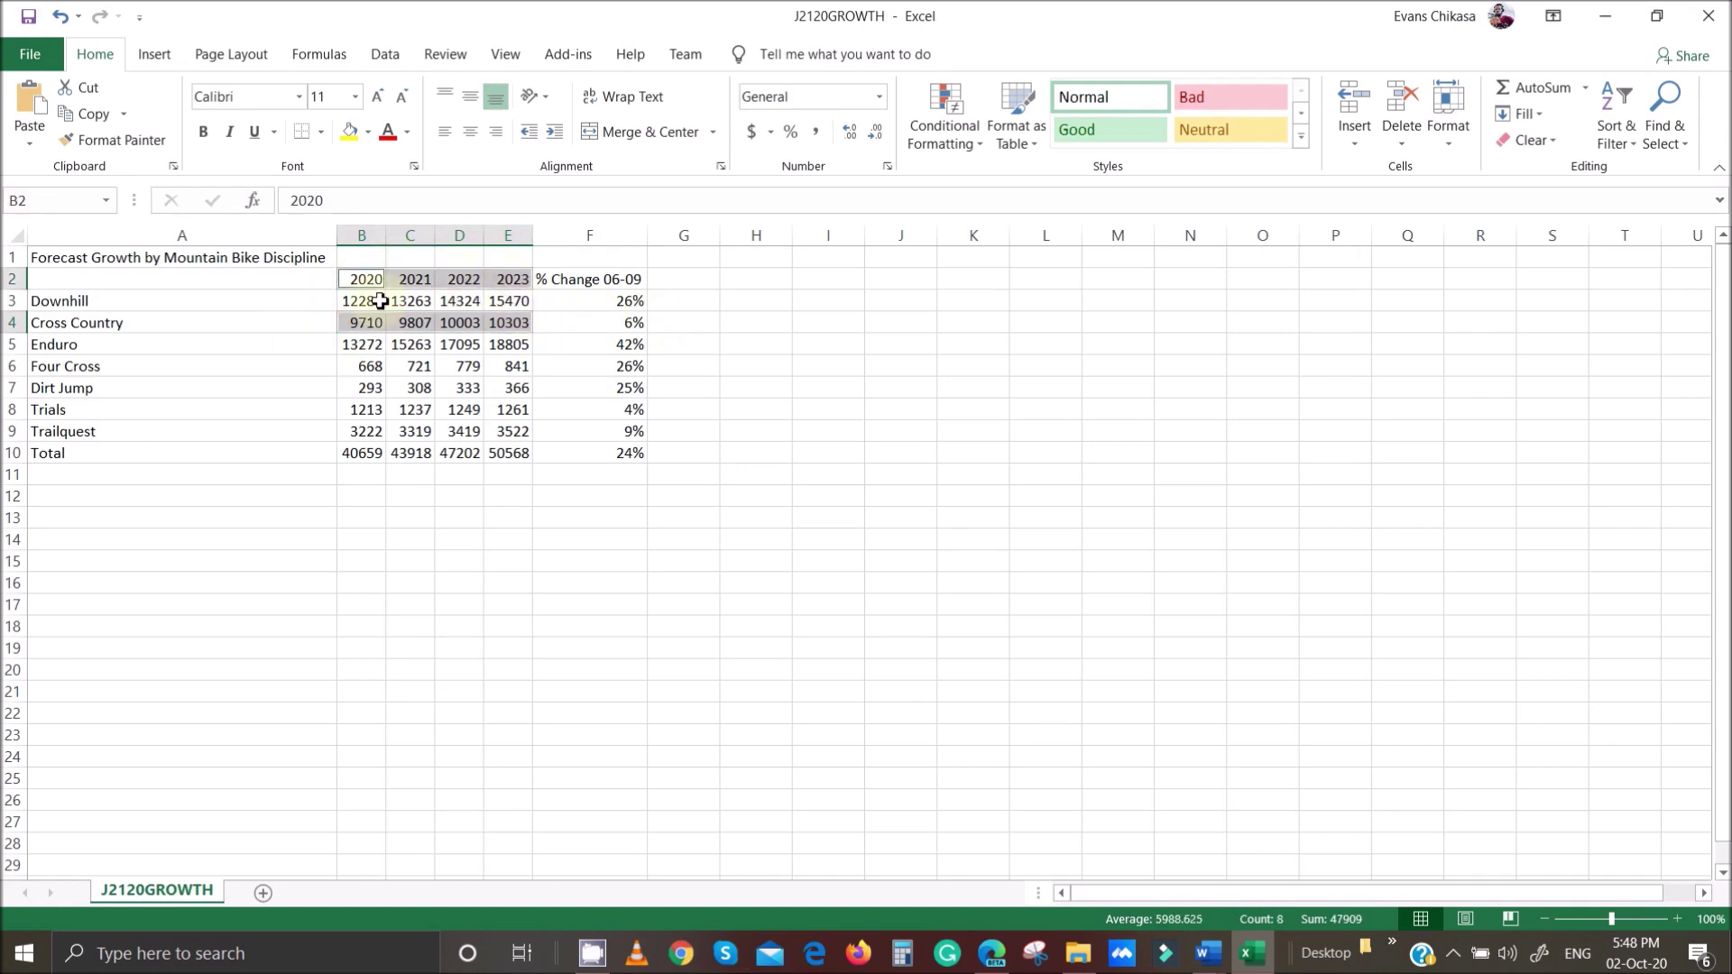
left_click(156, 55)
left_click(794, 88)
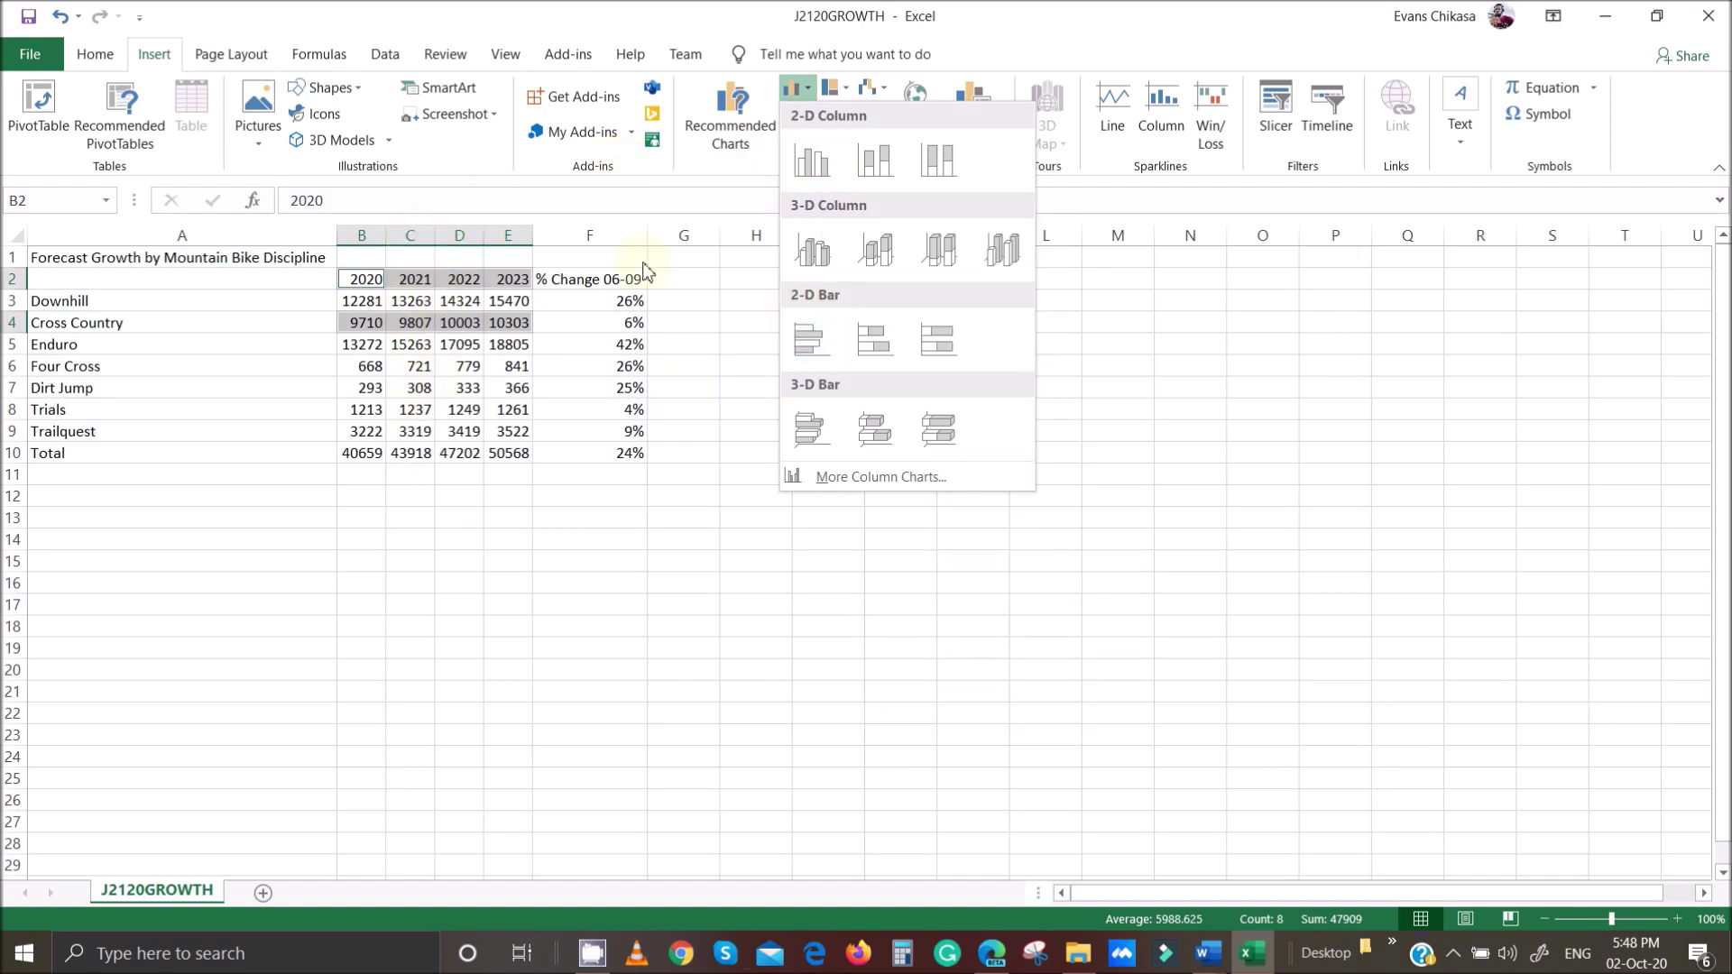
left_click(700, 25)
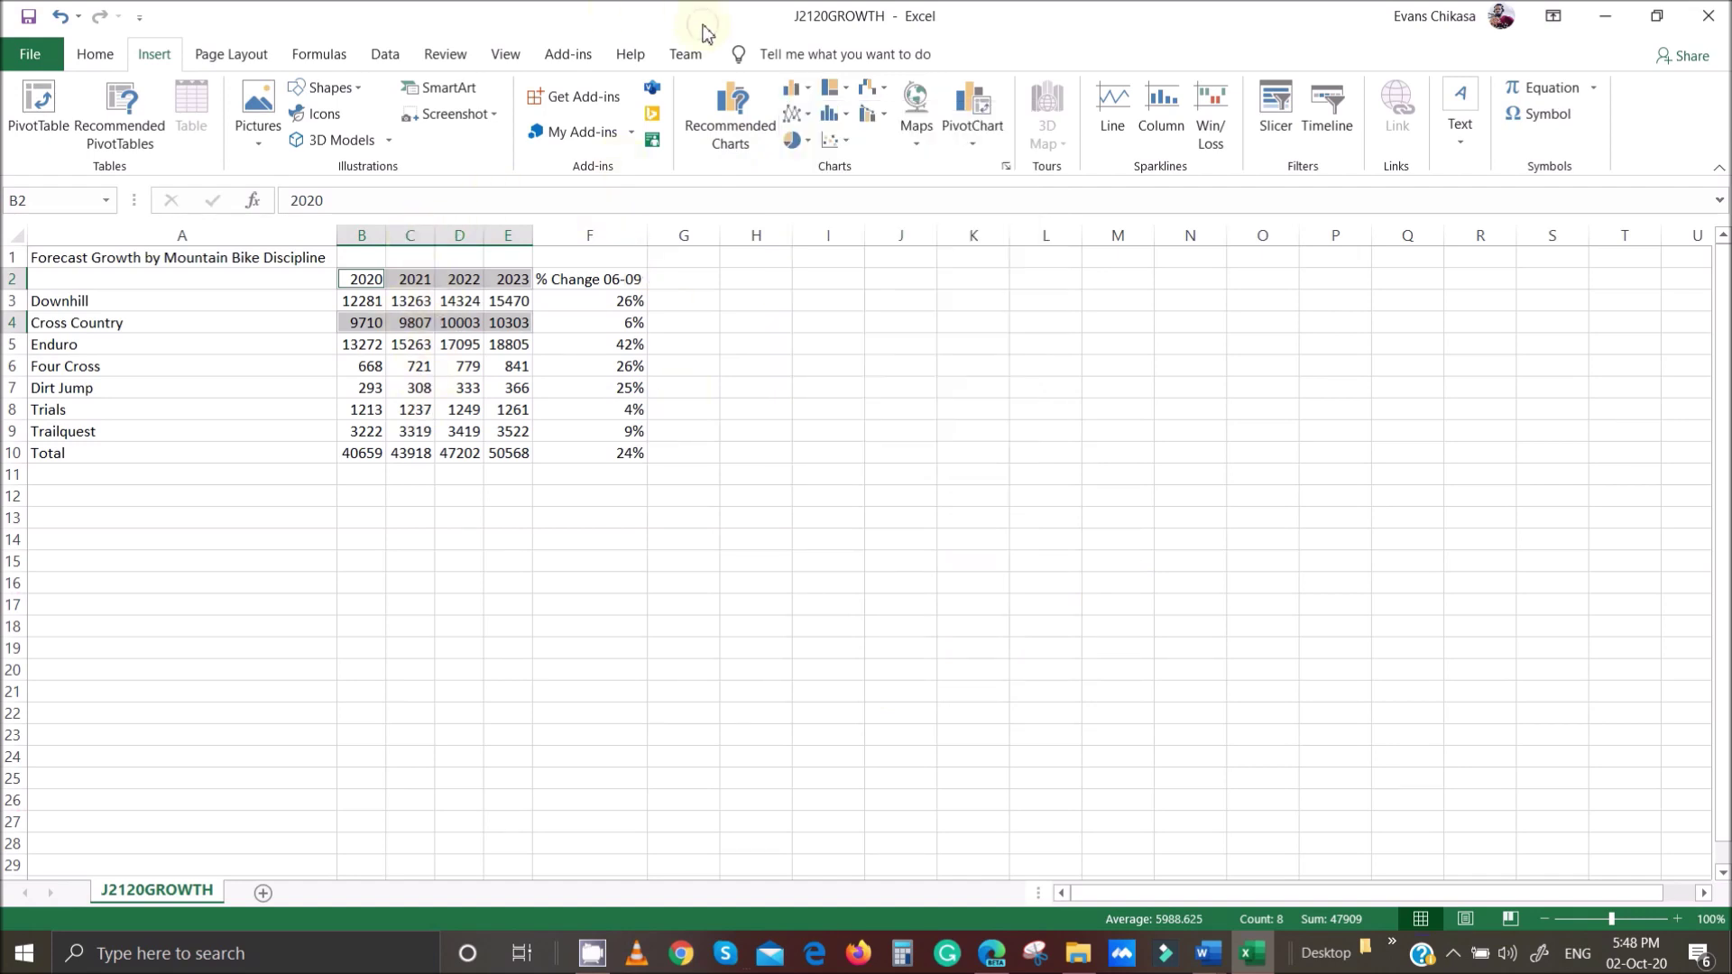
Insert a 2-D clustered column chart from the Cross Country values in B4:E4.
left_click(384, 330)
left_click_drag(363, 323, 514, 321)
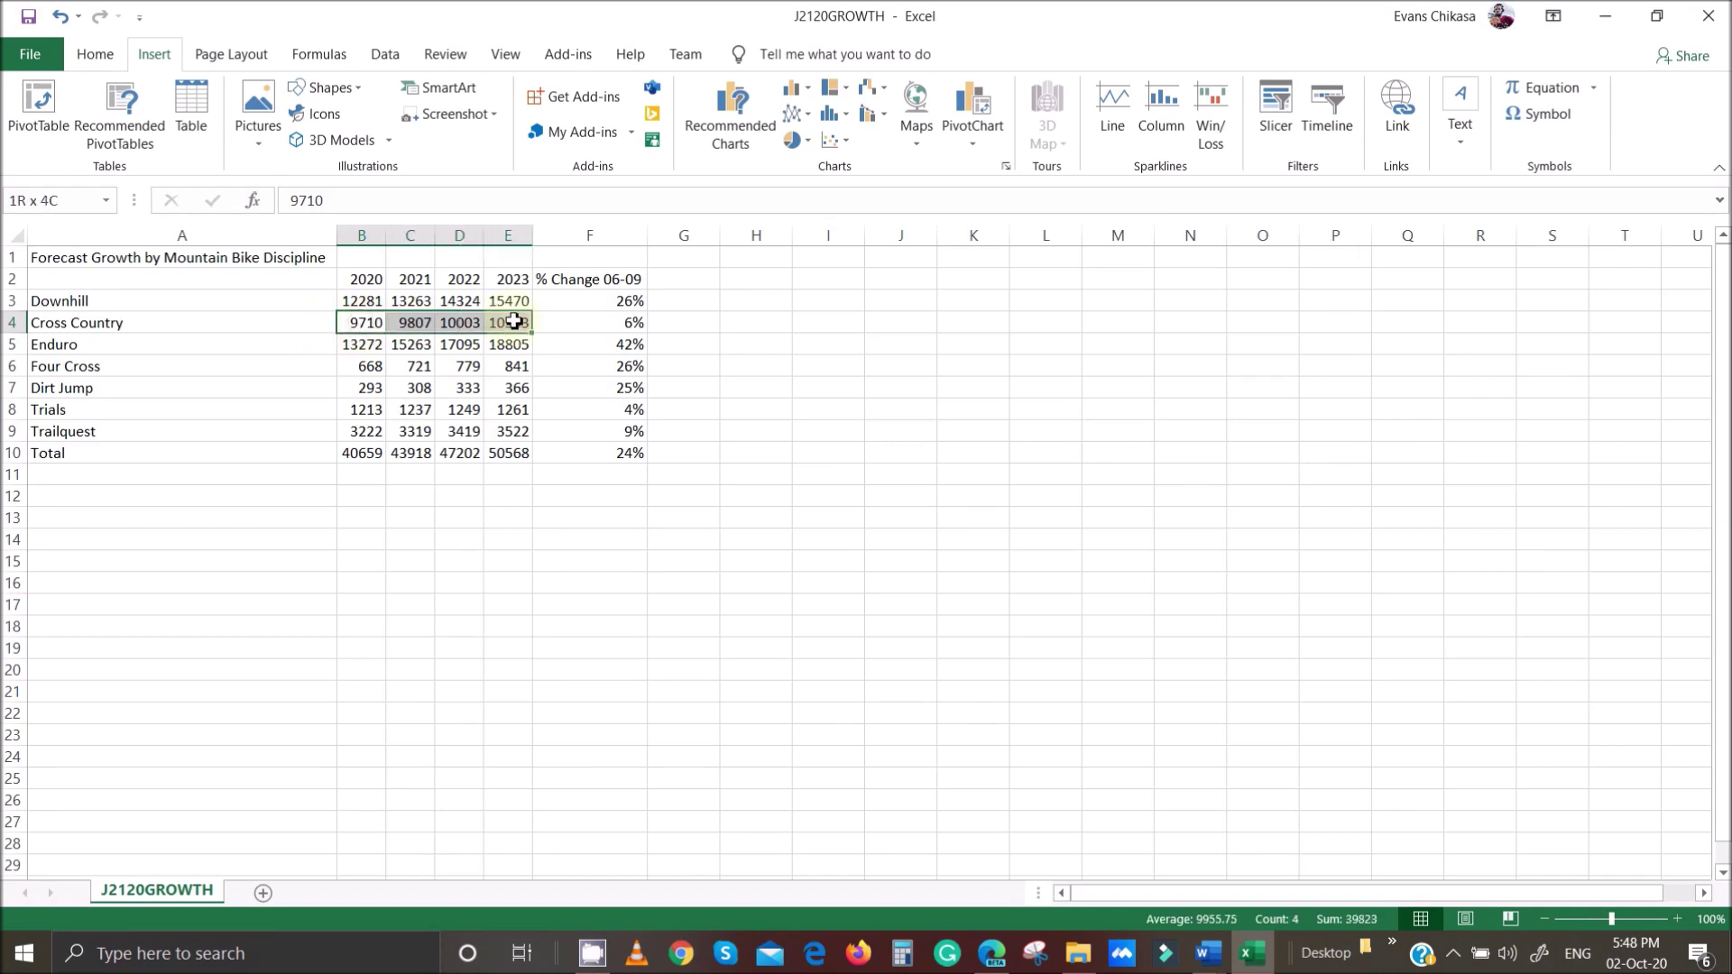
left_click(796, 89)
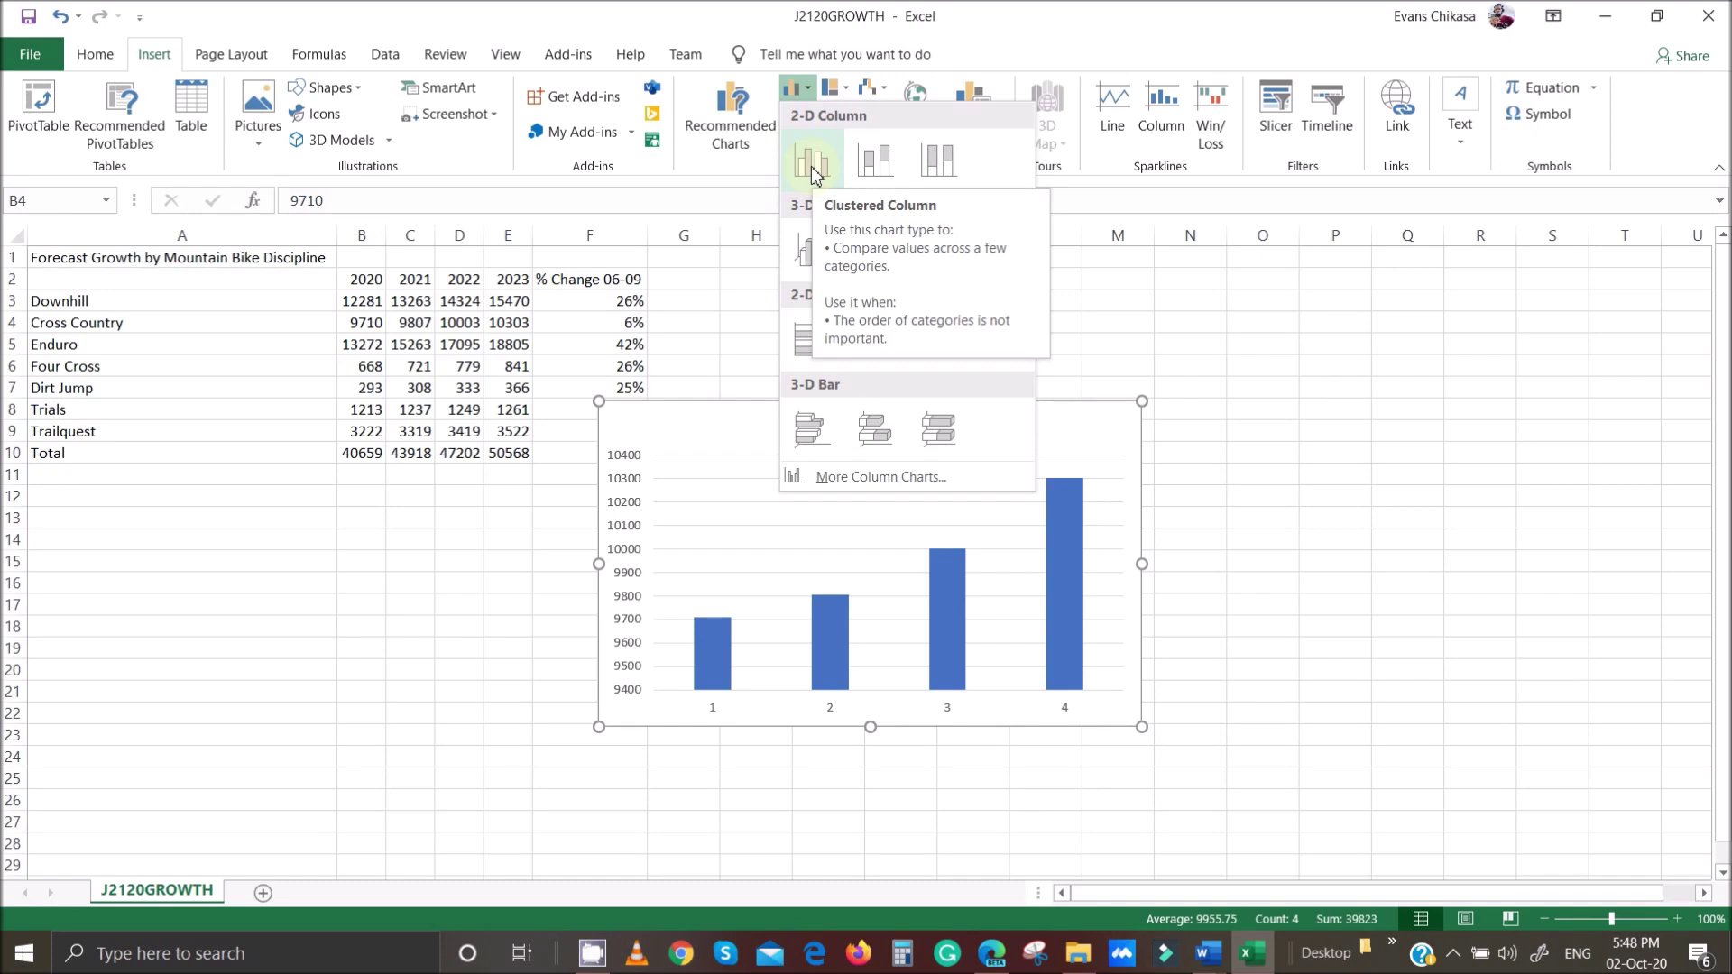
left_click(811, 167)
Set the chart's horizontal axis labels to the years 2020 to 2023 in B2:E2.
left_click(712, 714)
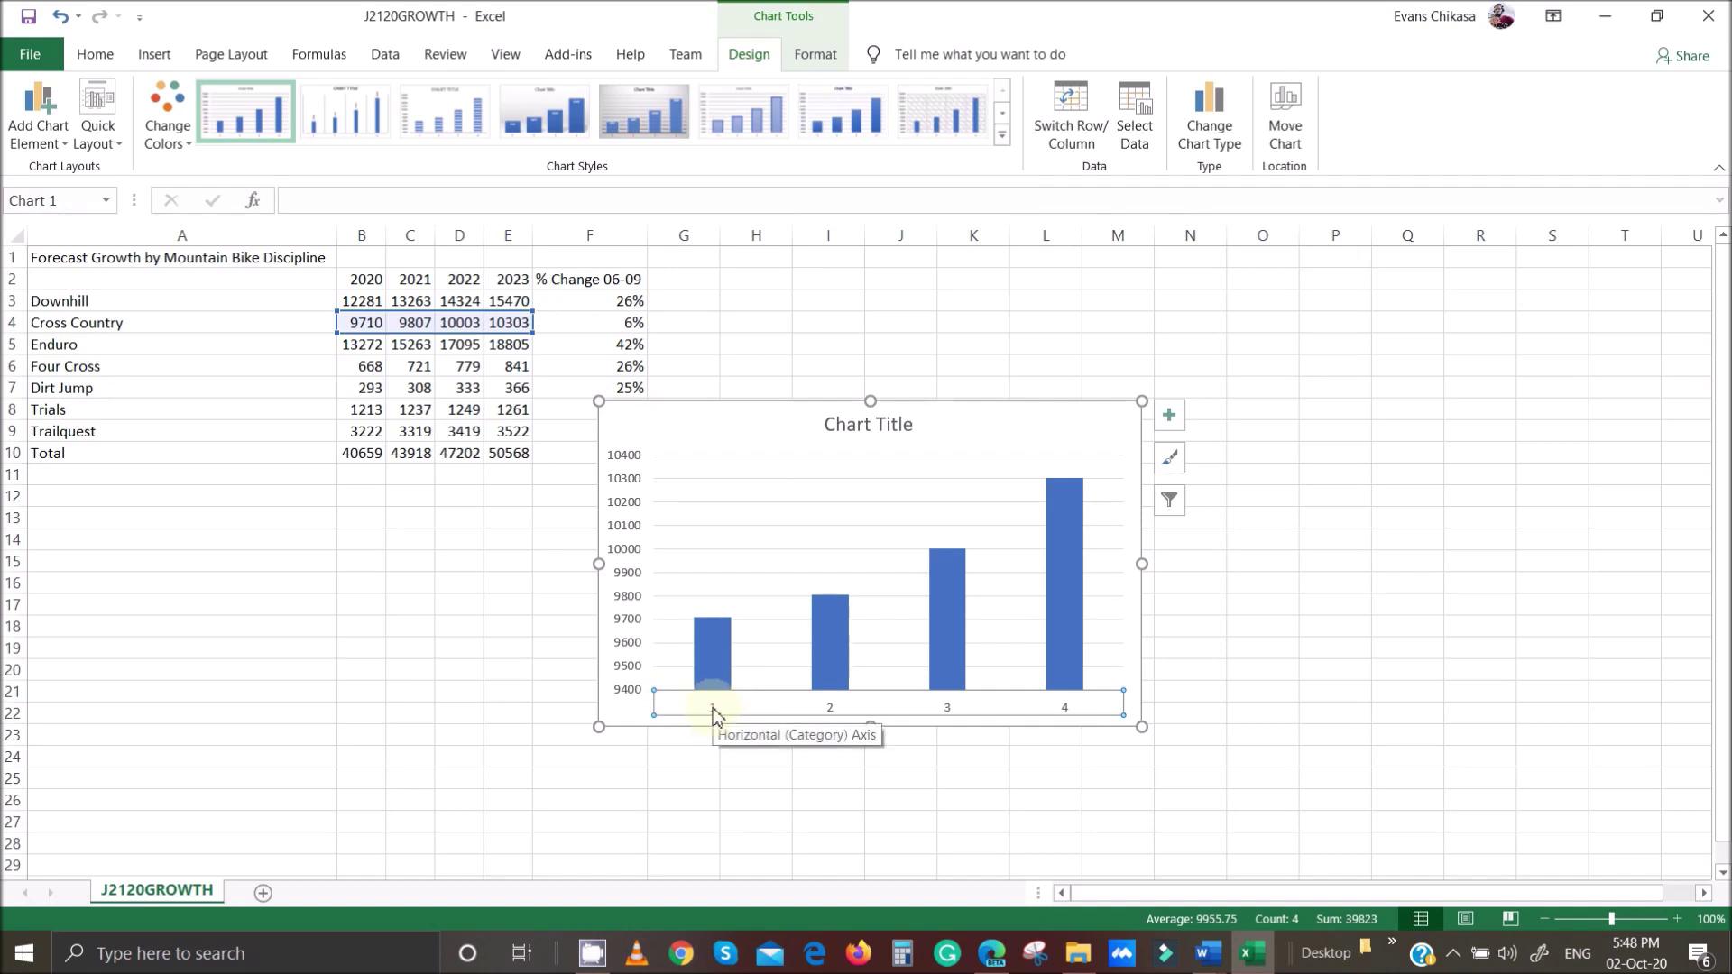
right_click(712, 714)
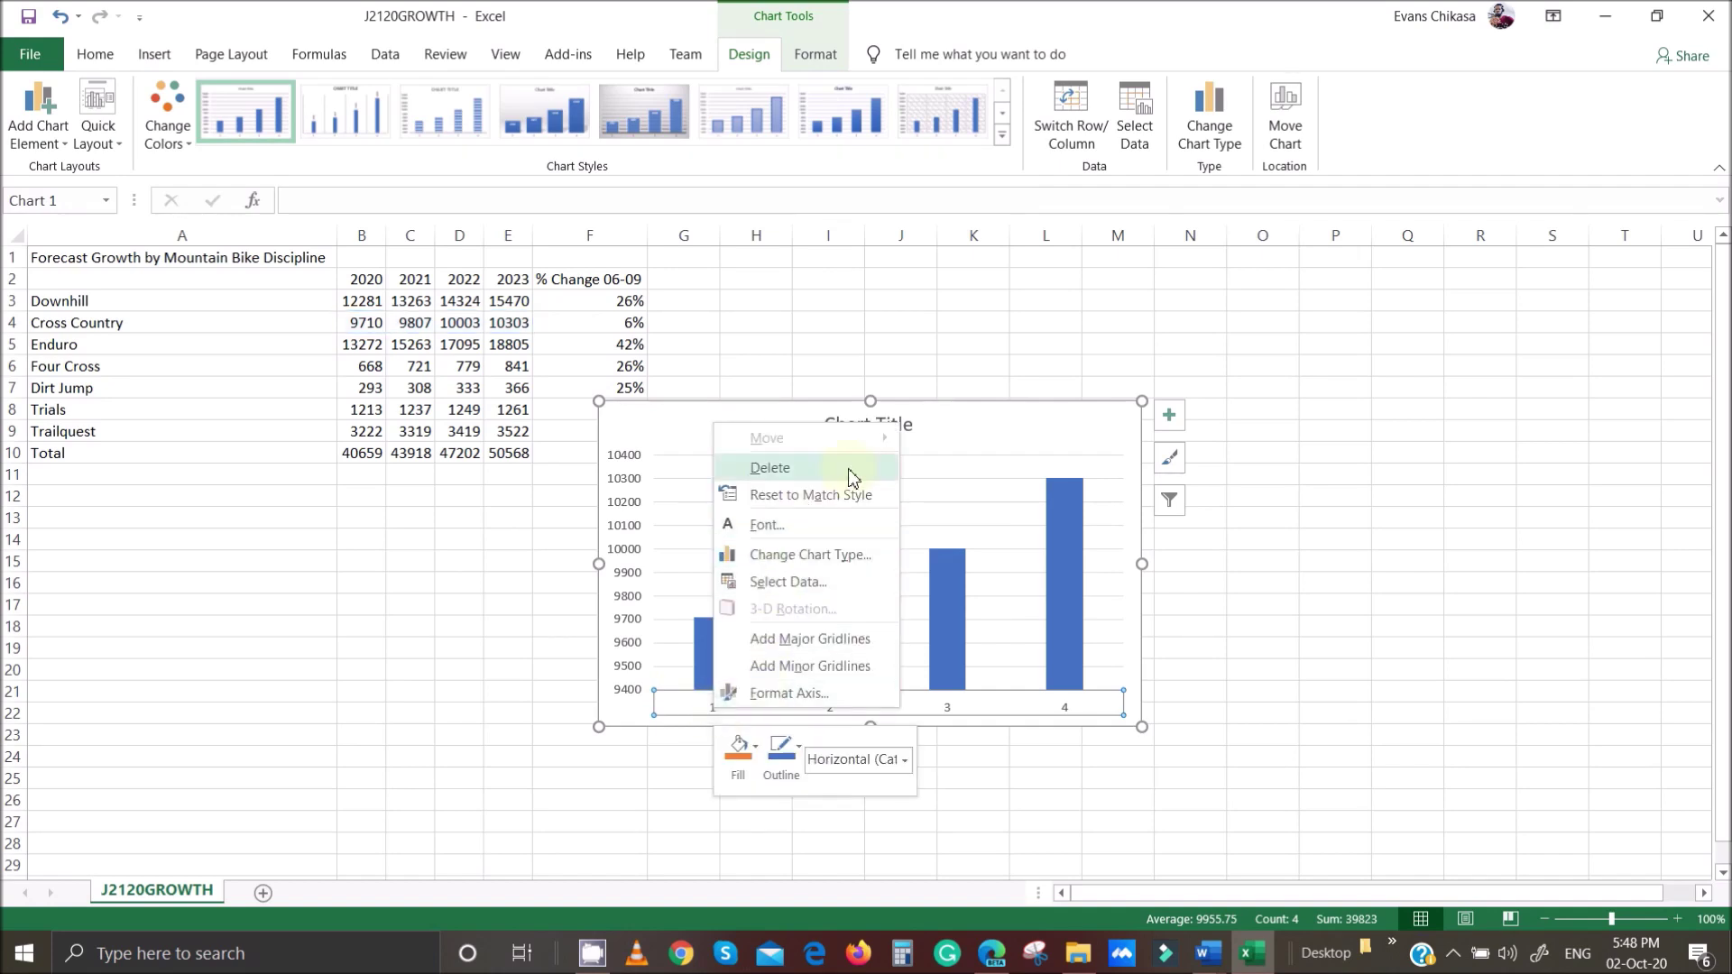
left_click(824, 584)
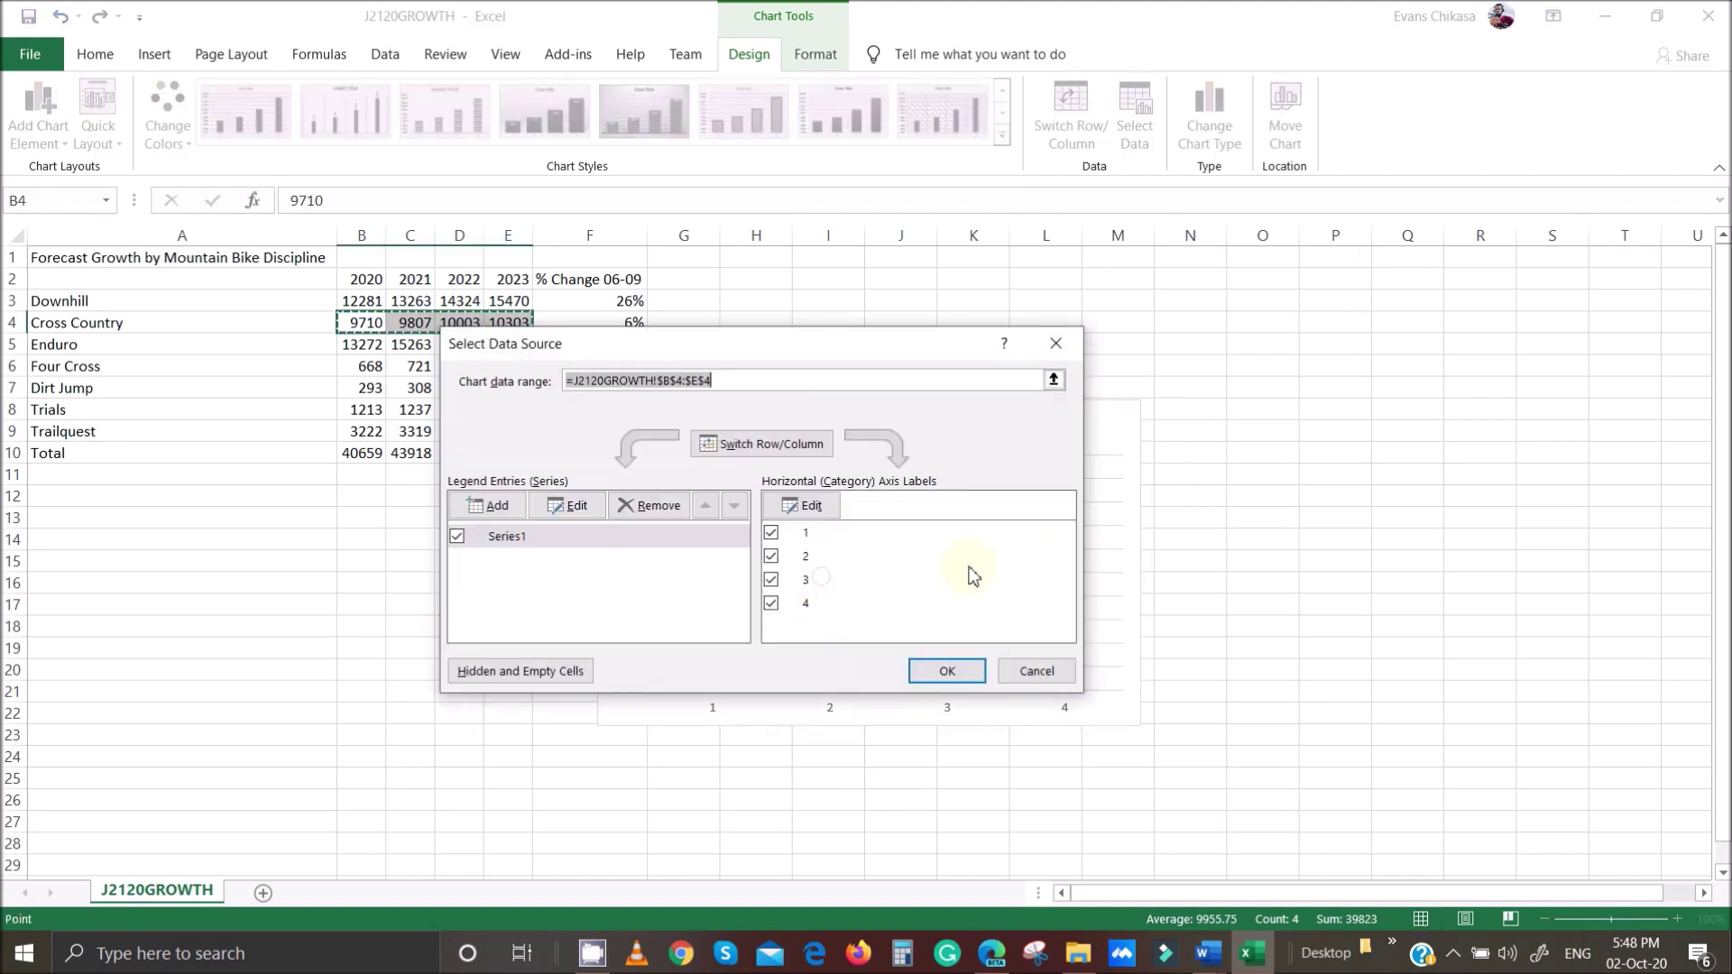
left_click(815, 507)
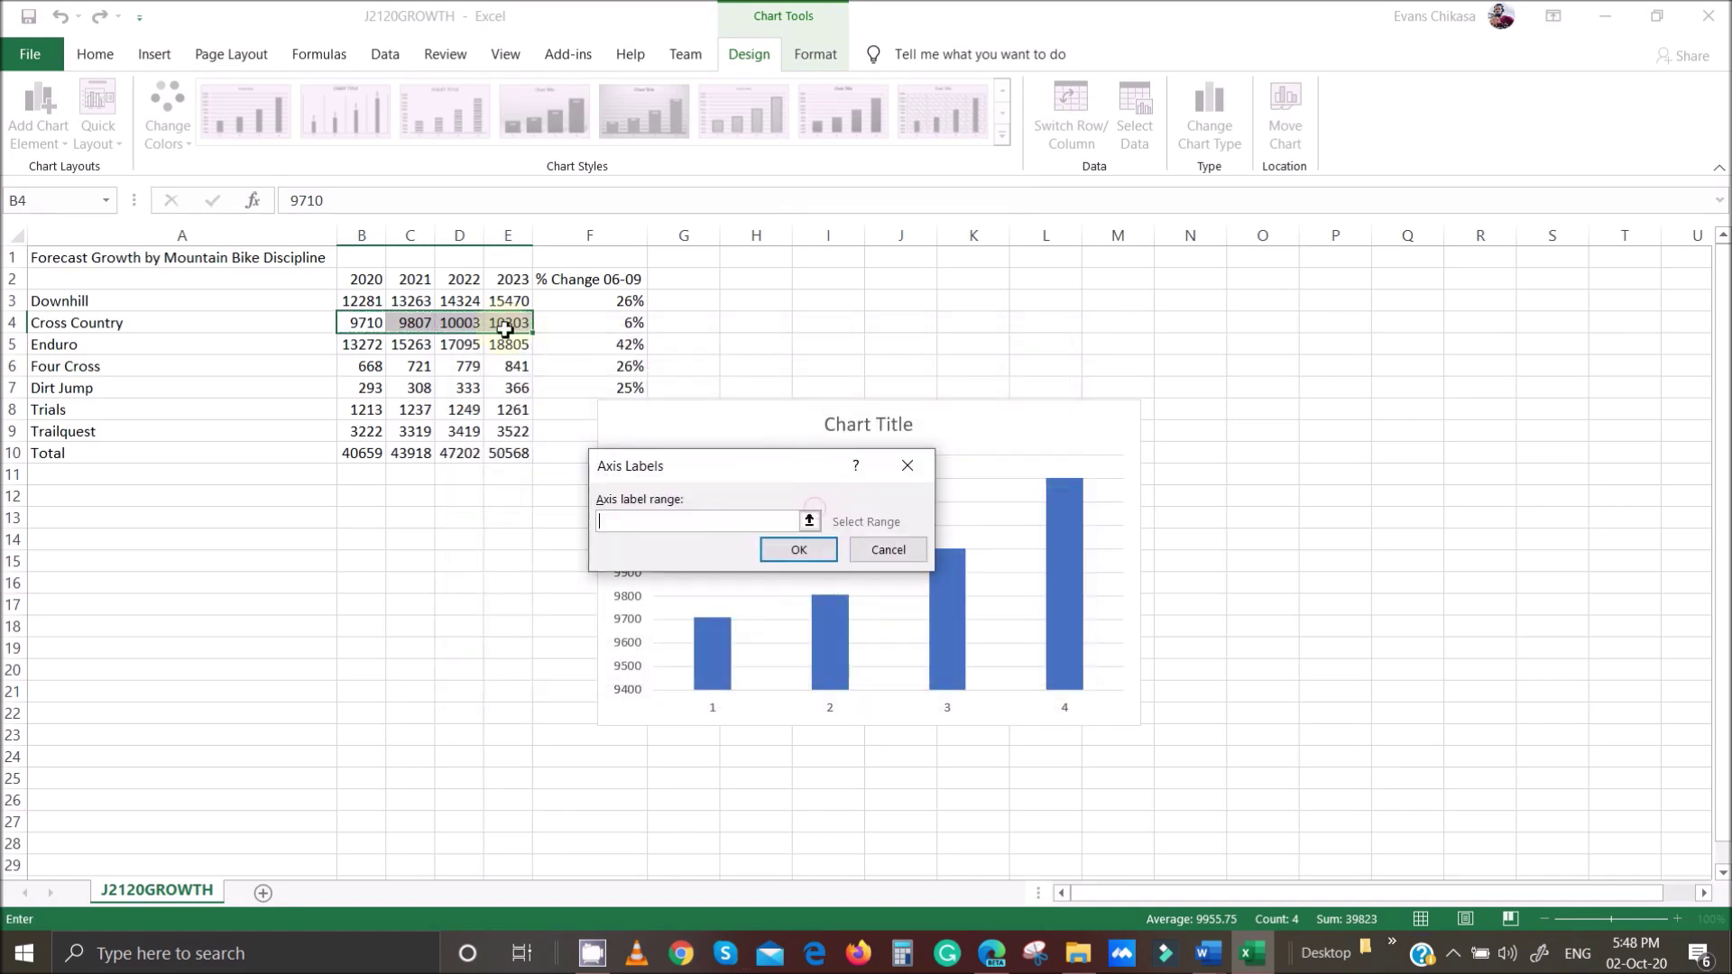
left_click_drag(361, 279, 526, 279)
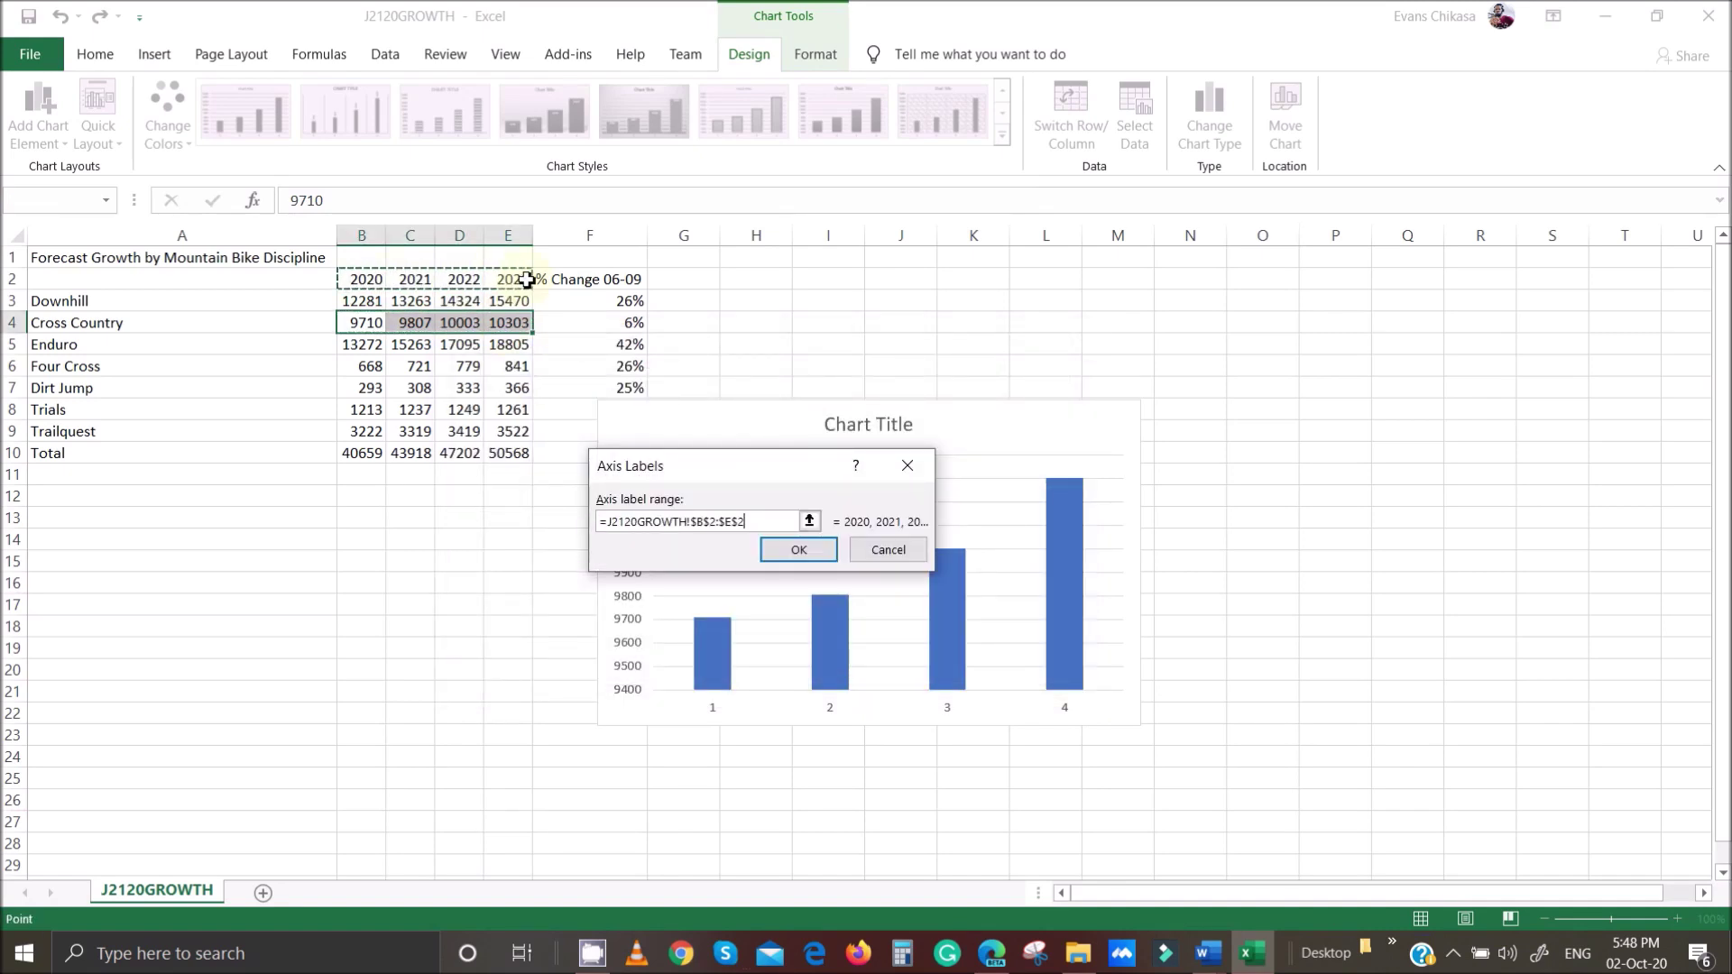
left_click(798, 549)
left_click(938, 675)
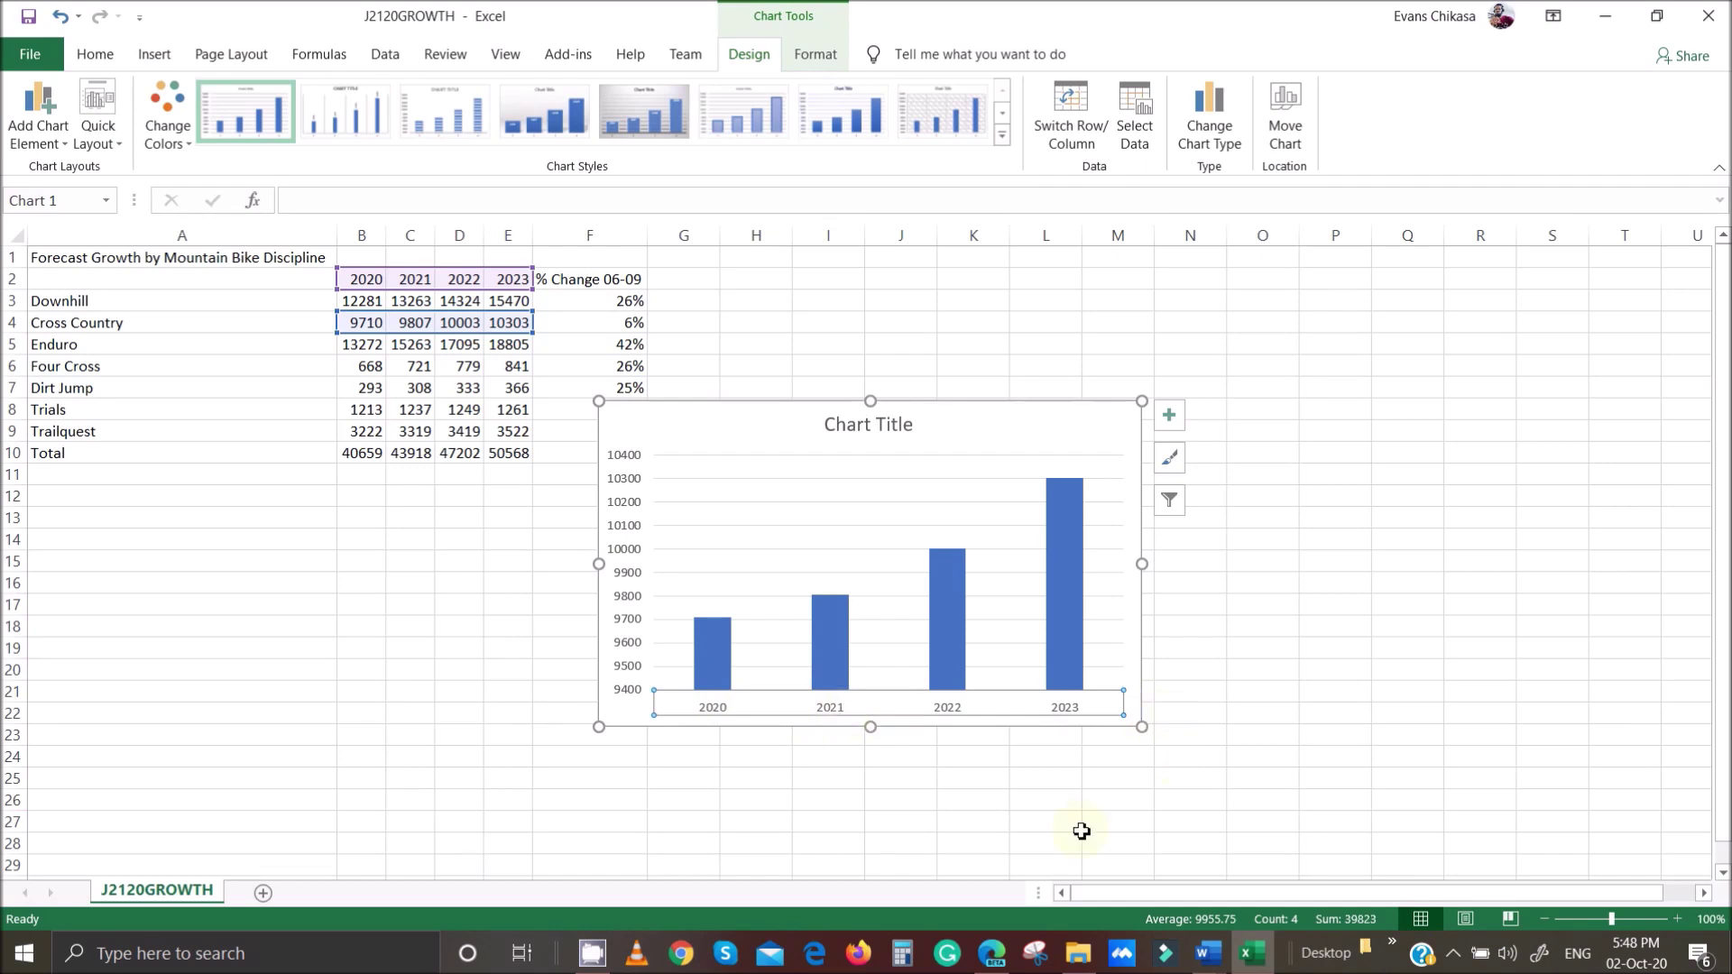
Check the chart title in question 13 of the exam PDF, highlight its word "in", and return to the J2120GROWTH workbook.
mouse_move(992, 953)
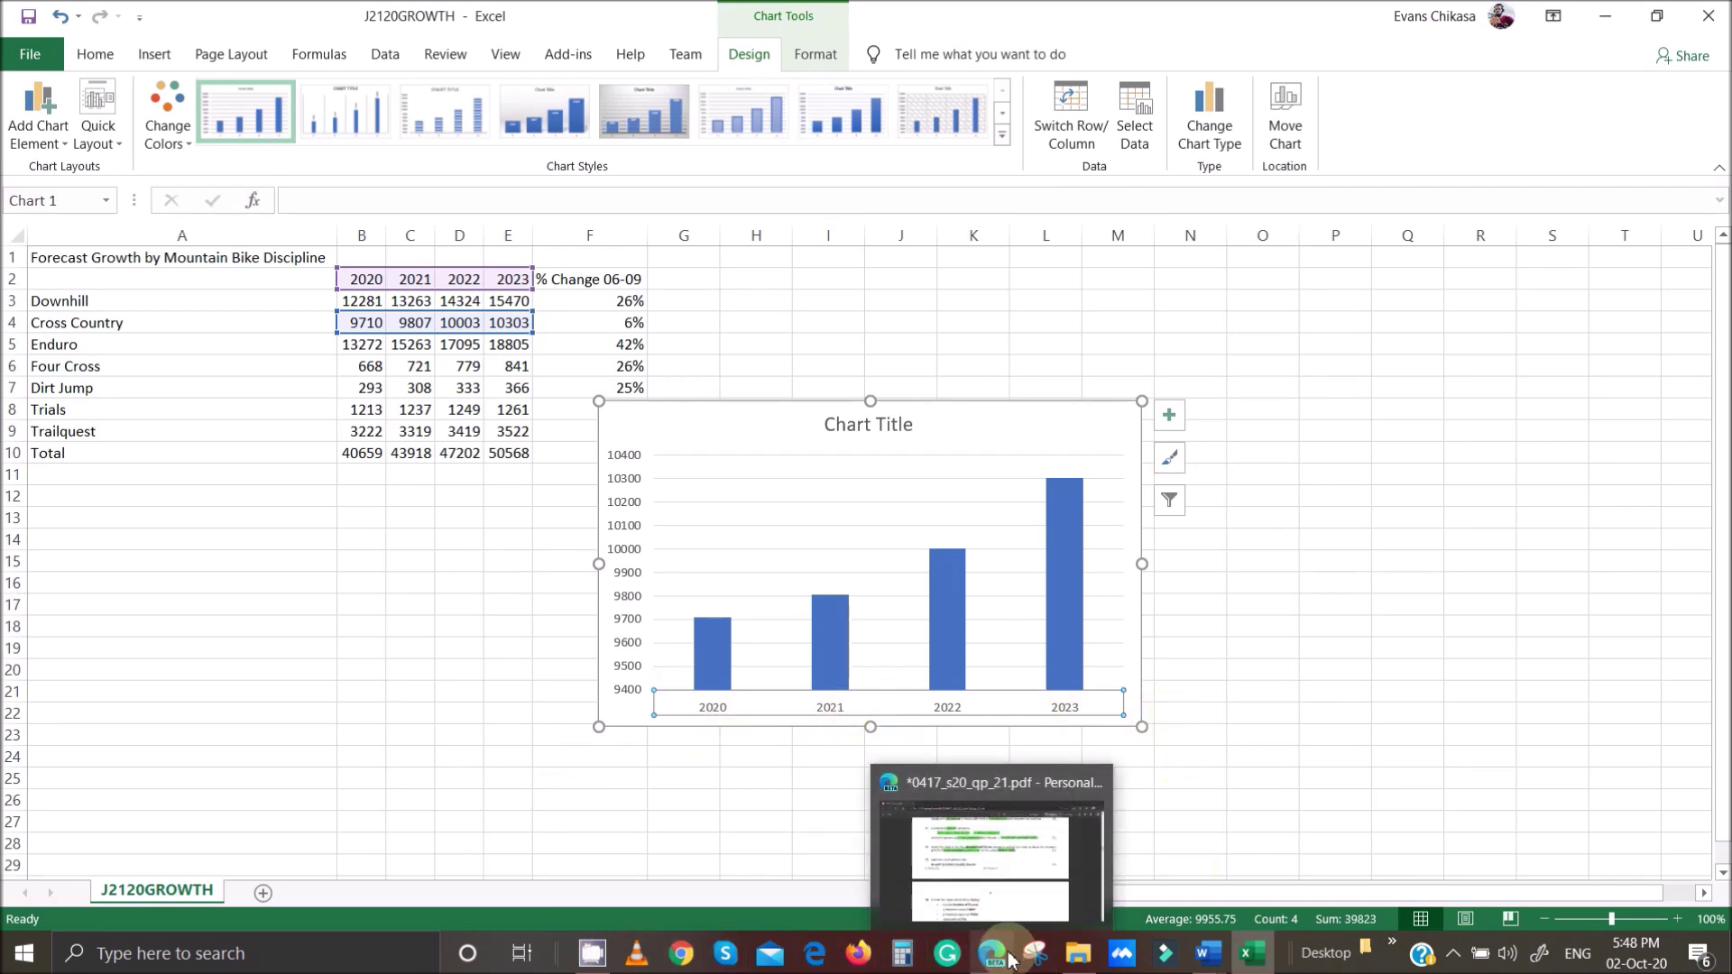
left_click(983, 897)
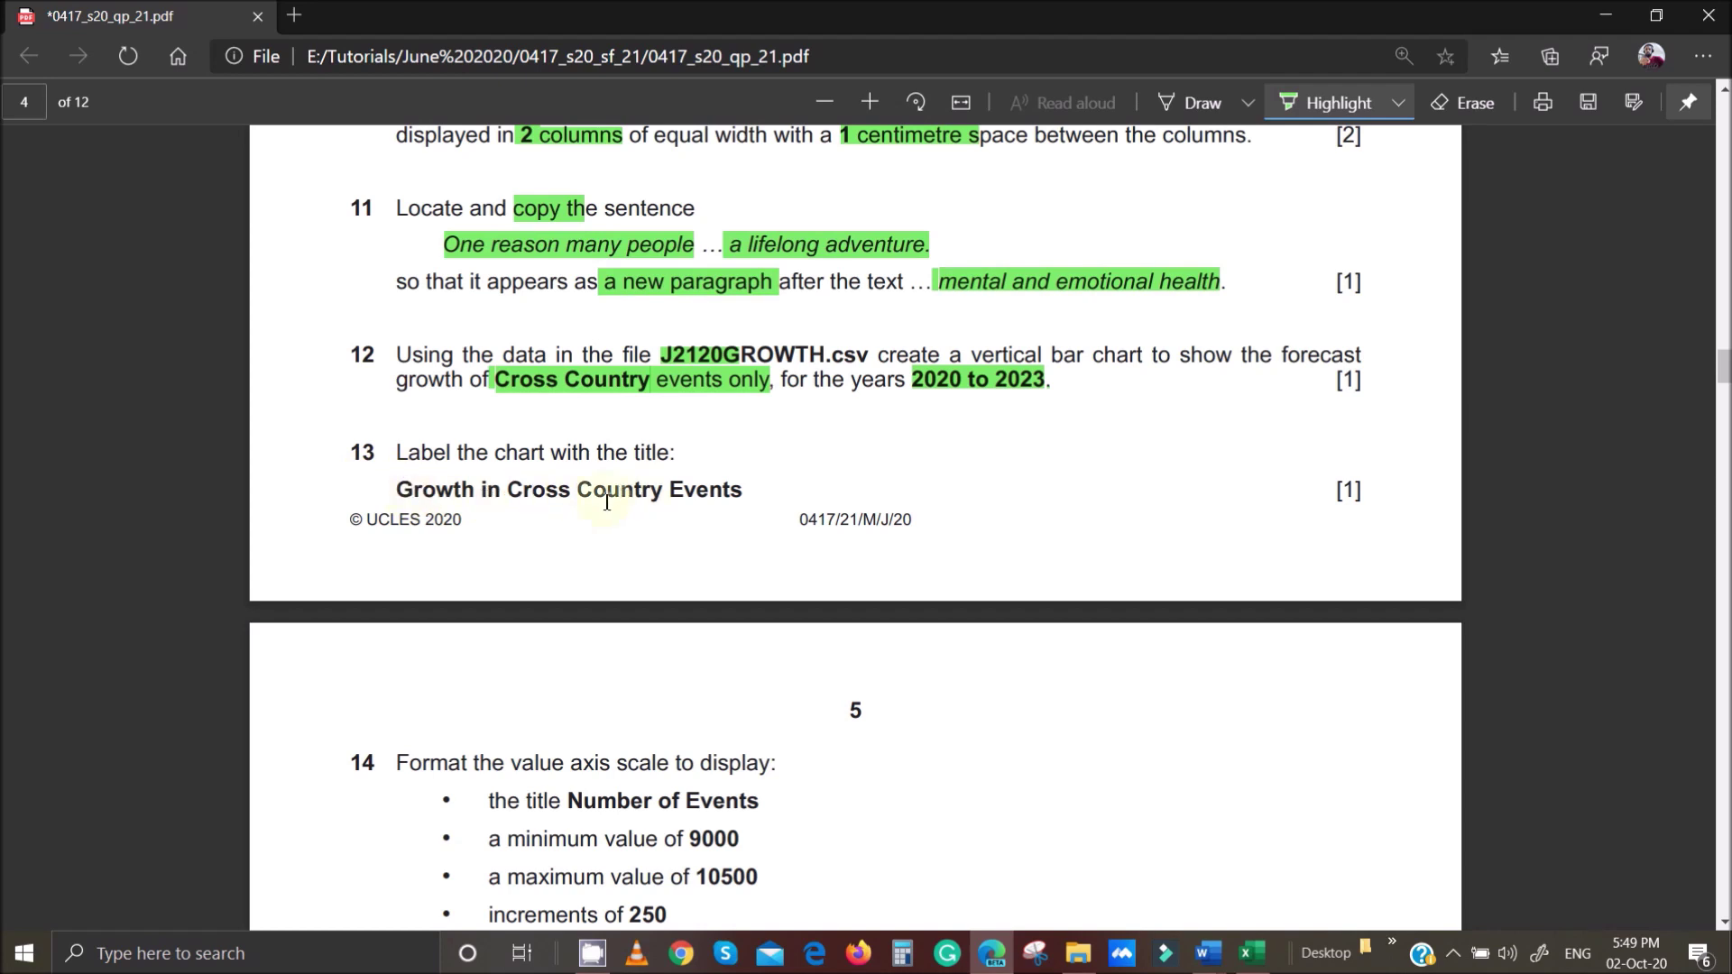
left_click_drag(480, 499, 505, 496)
mouse_move(1254, 952)
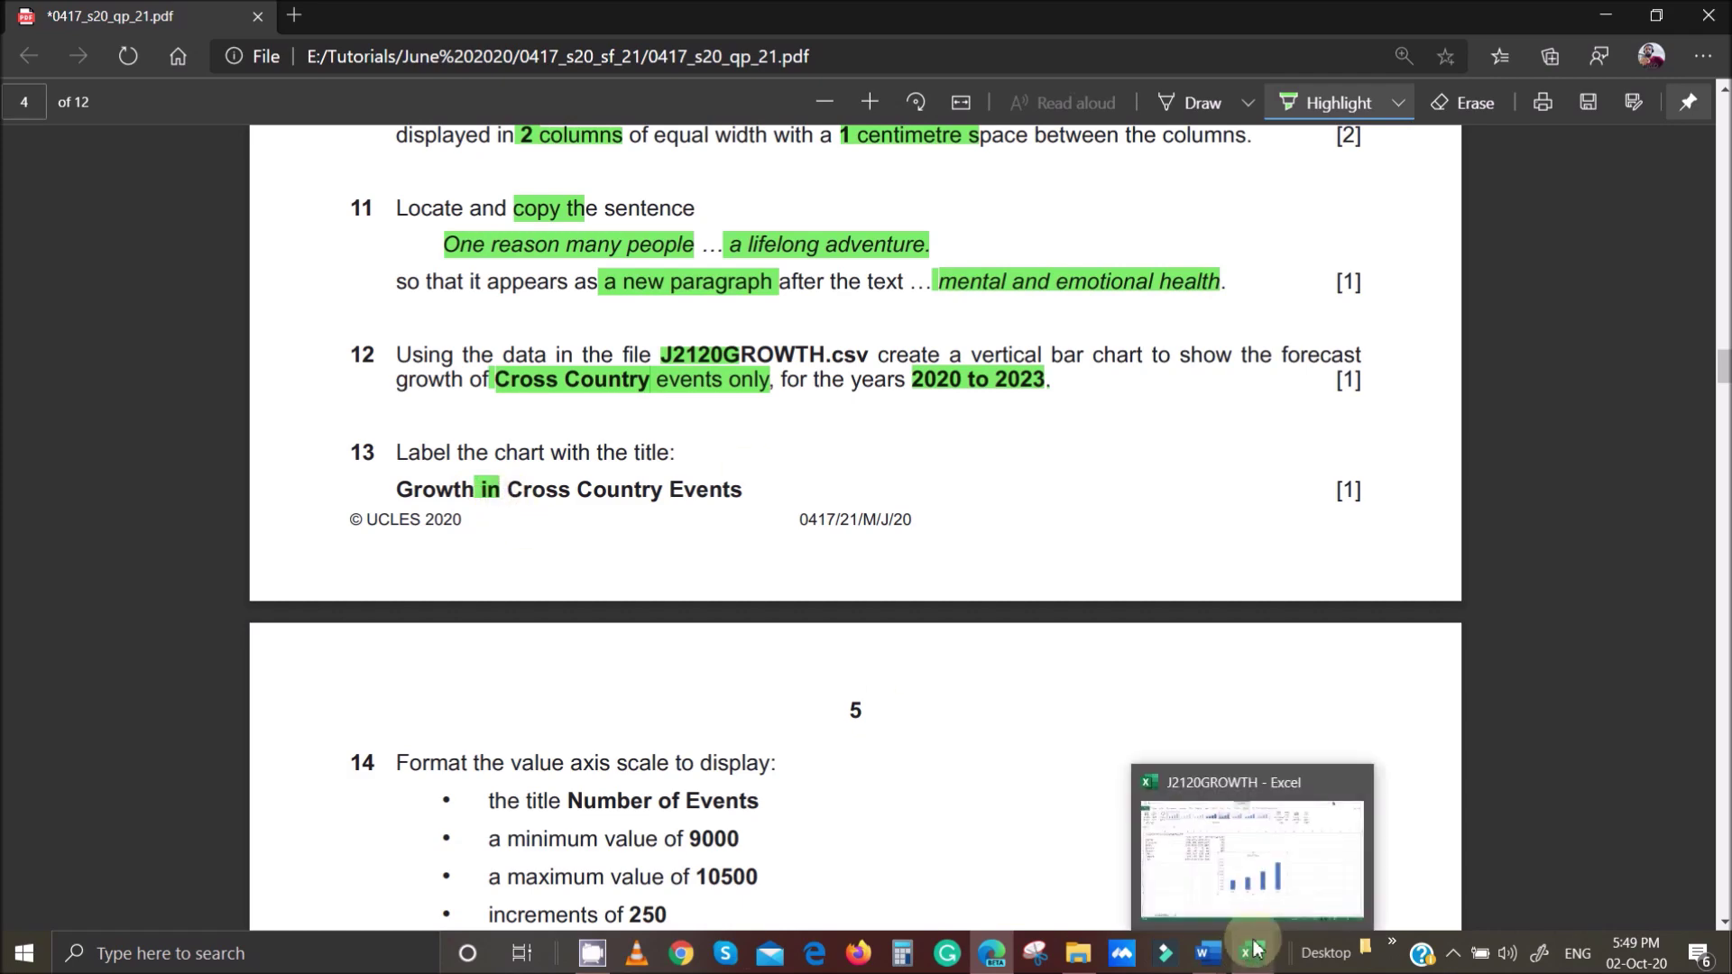
left_click(1270, 890)
left_click(1254, 956)
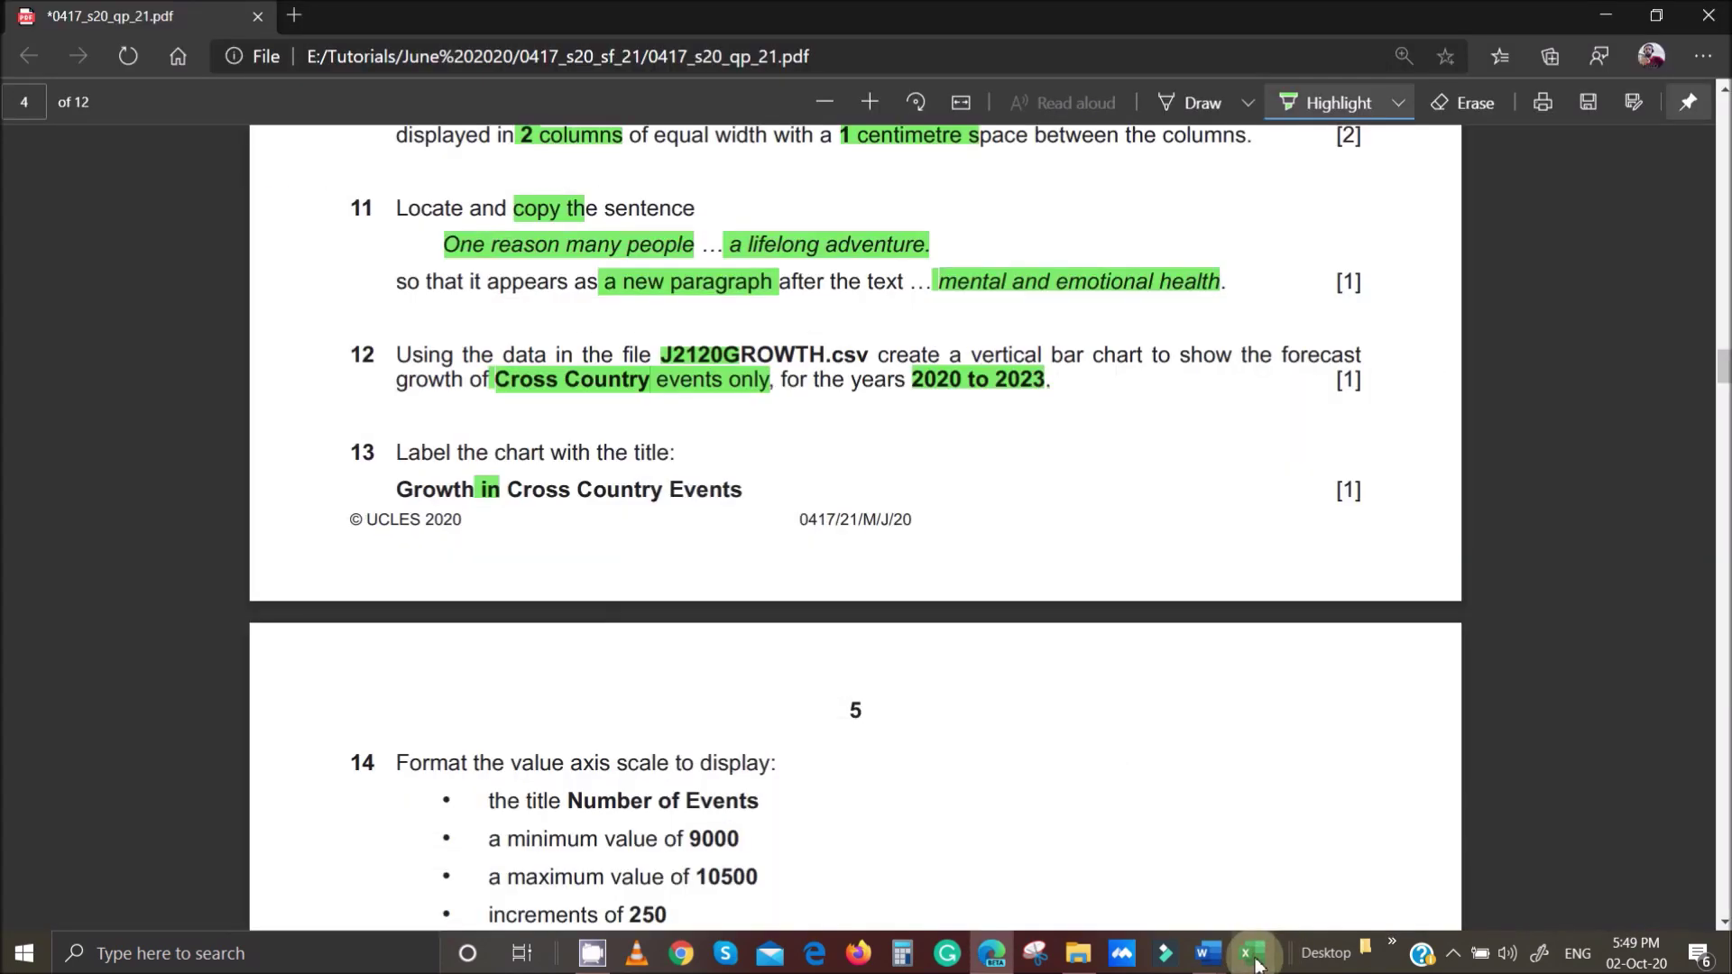
left_click(1254, 964)
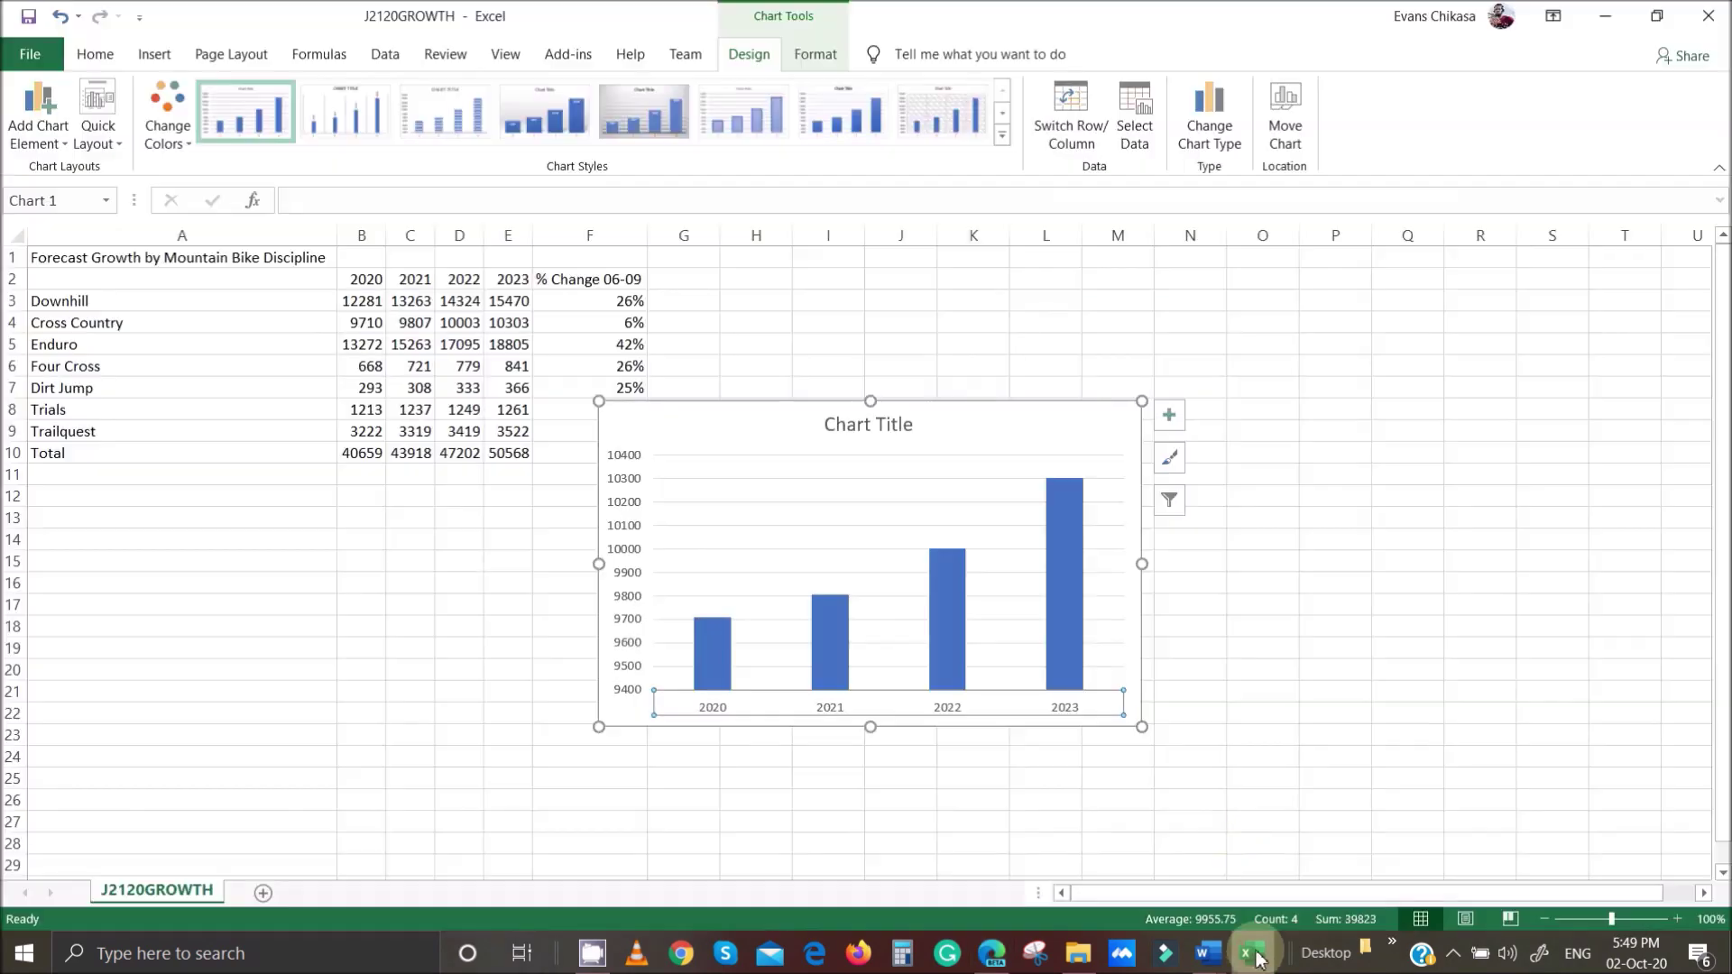
Replace the placeholder chart title with "Growth in Cross Country Events".
double_click(855, 429)
triple_click(856, 431)
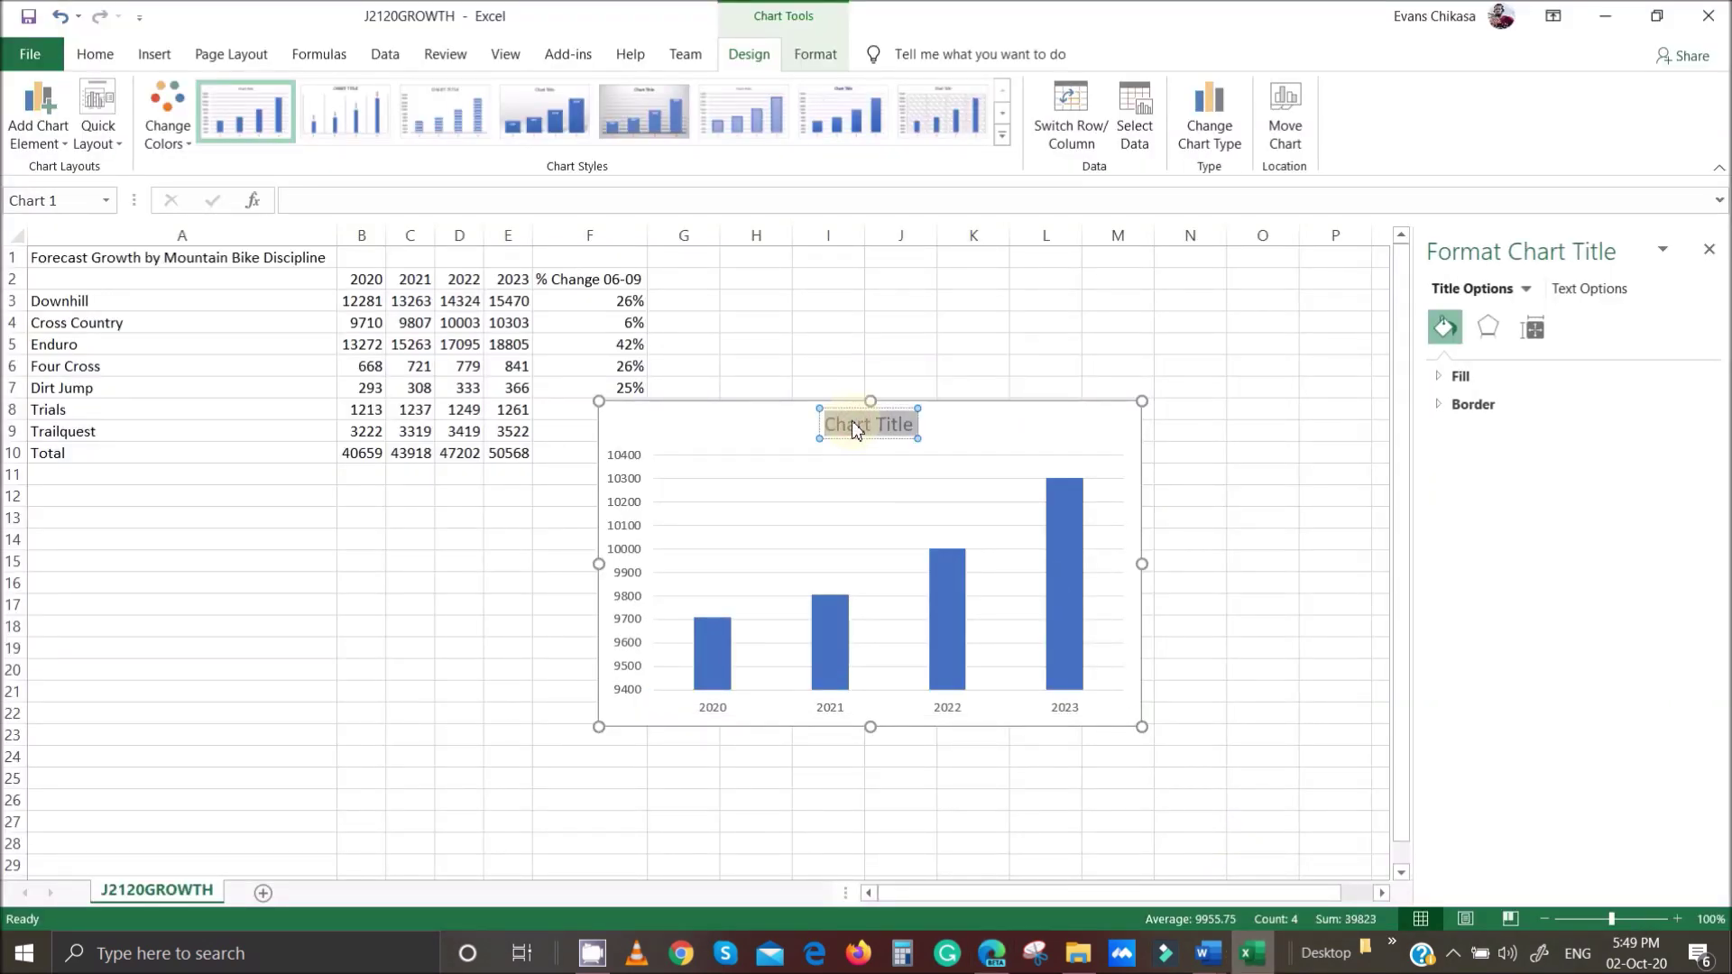
type("Growth in D")
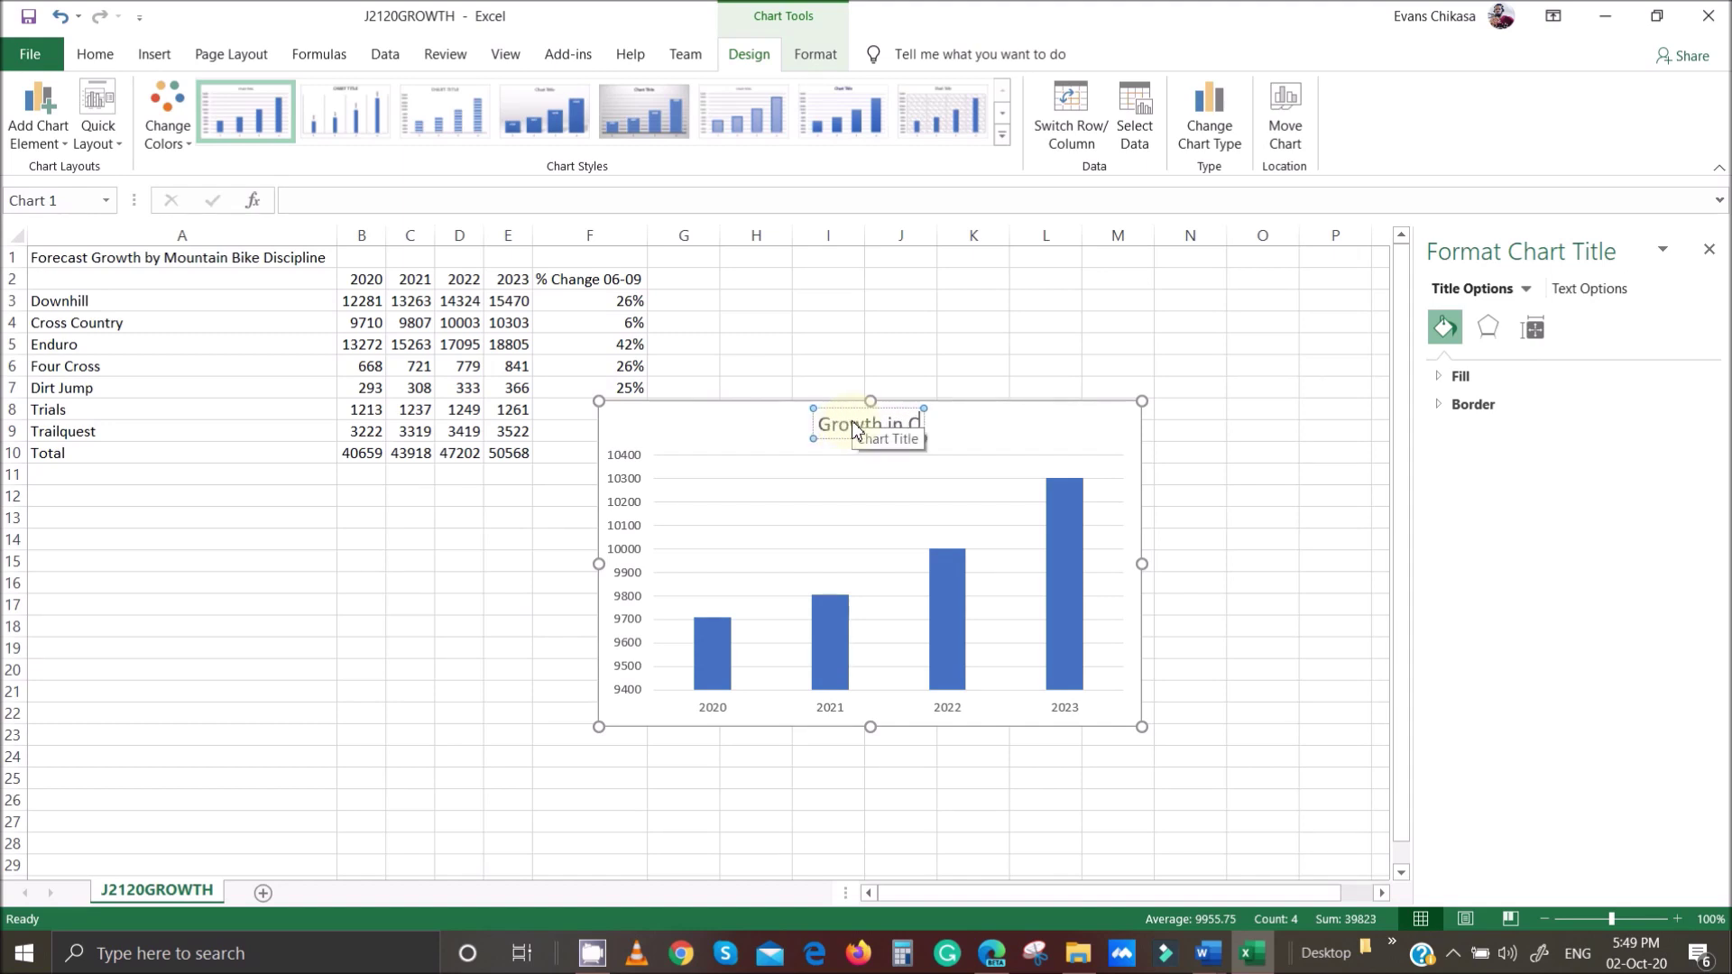
key("BackSpace")
type("Cros")
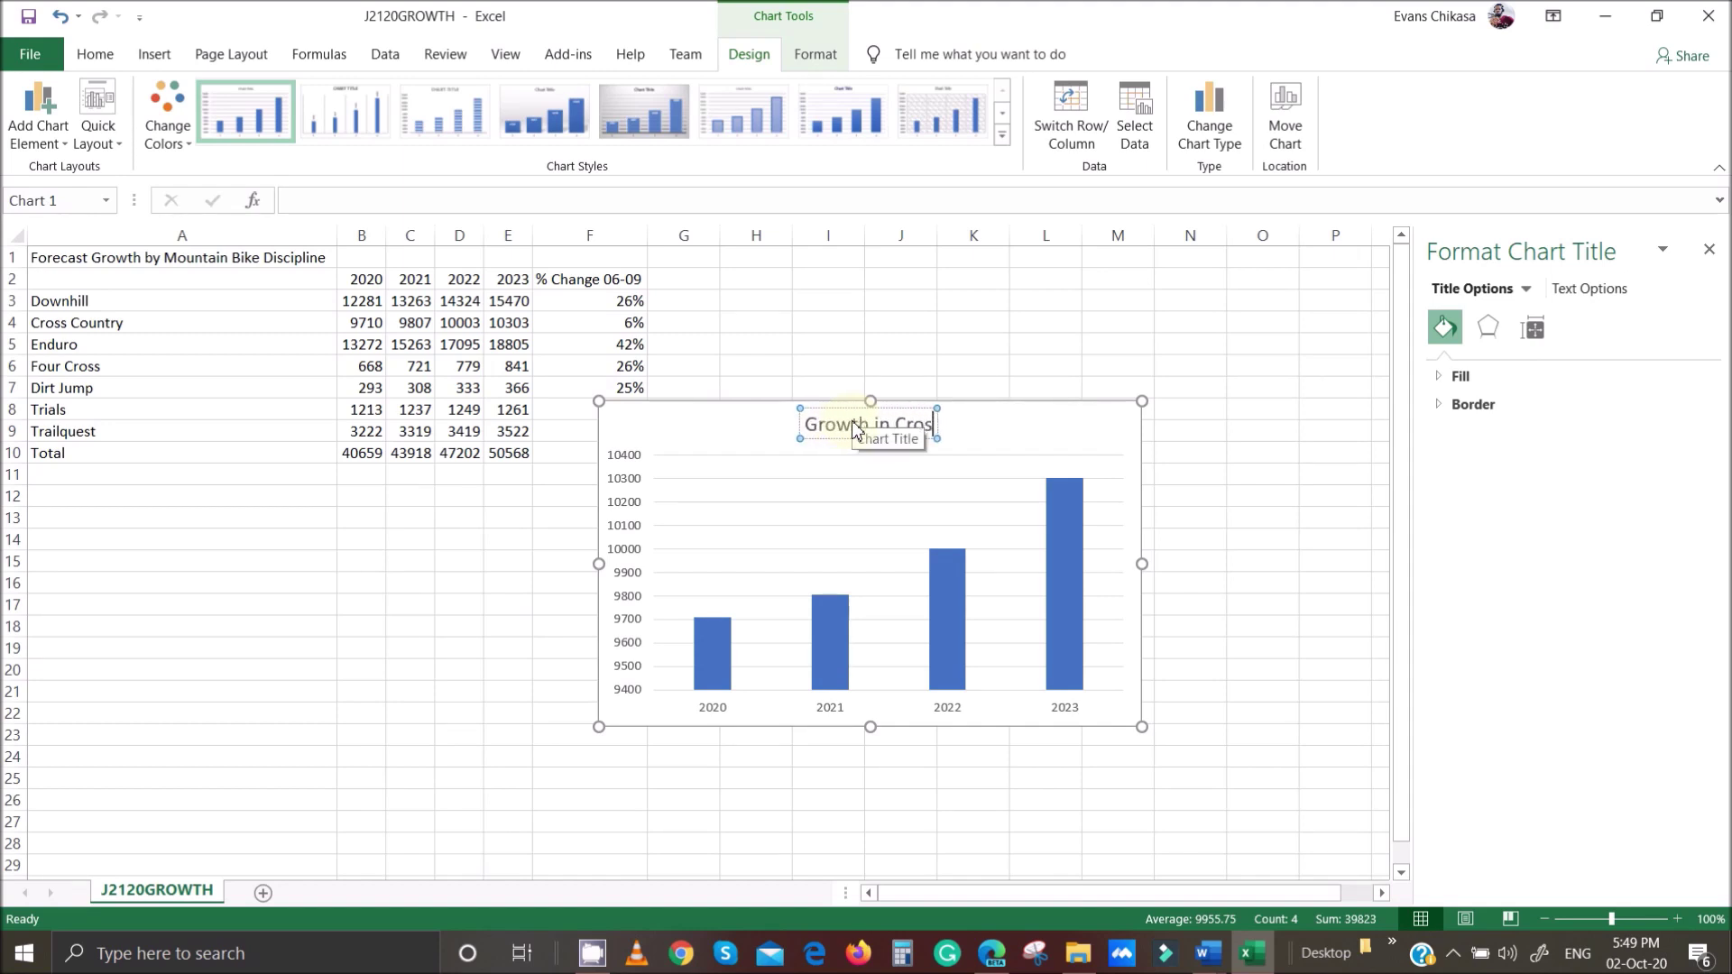
type("s Country Env")
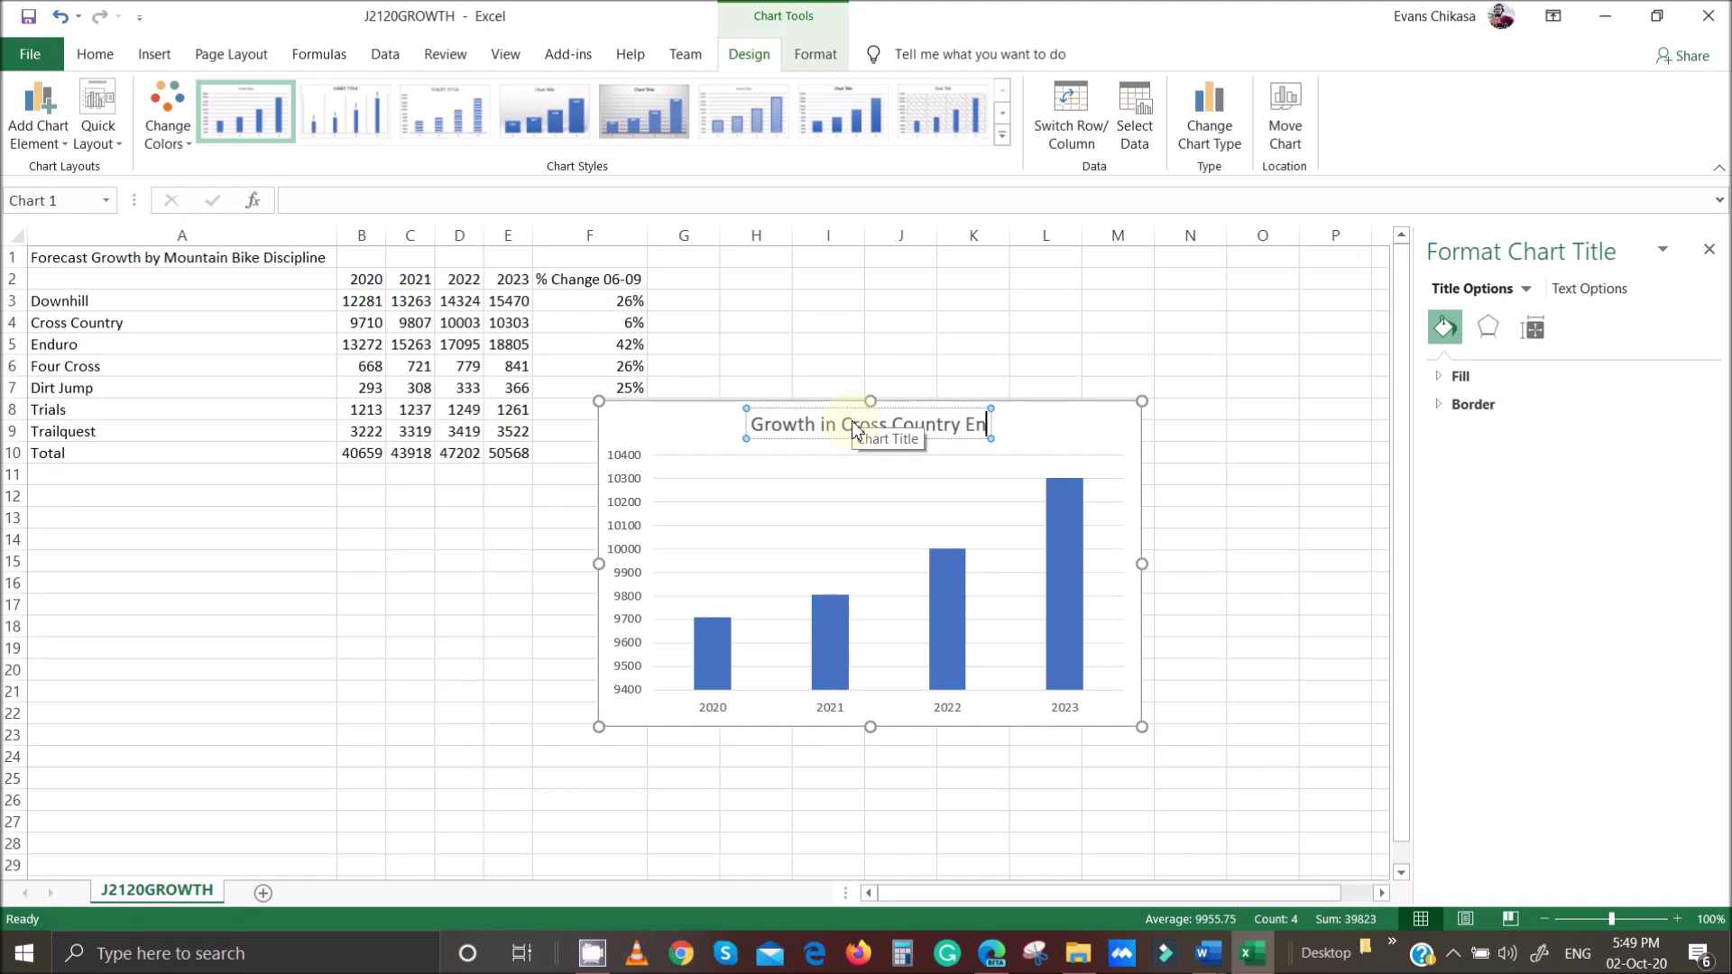
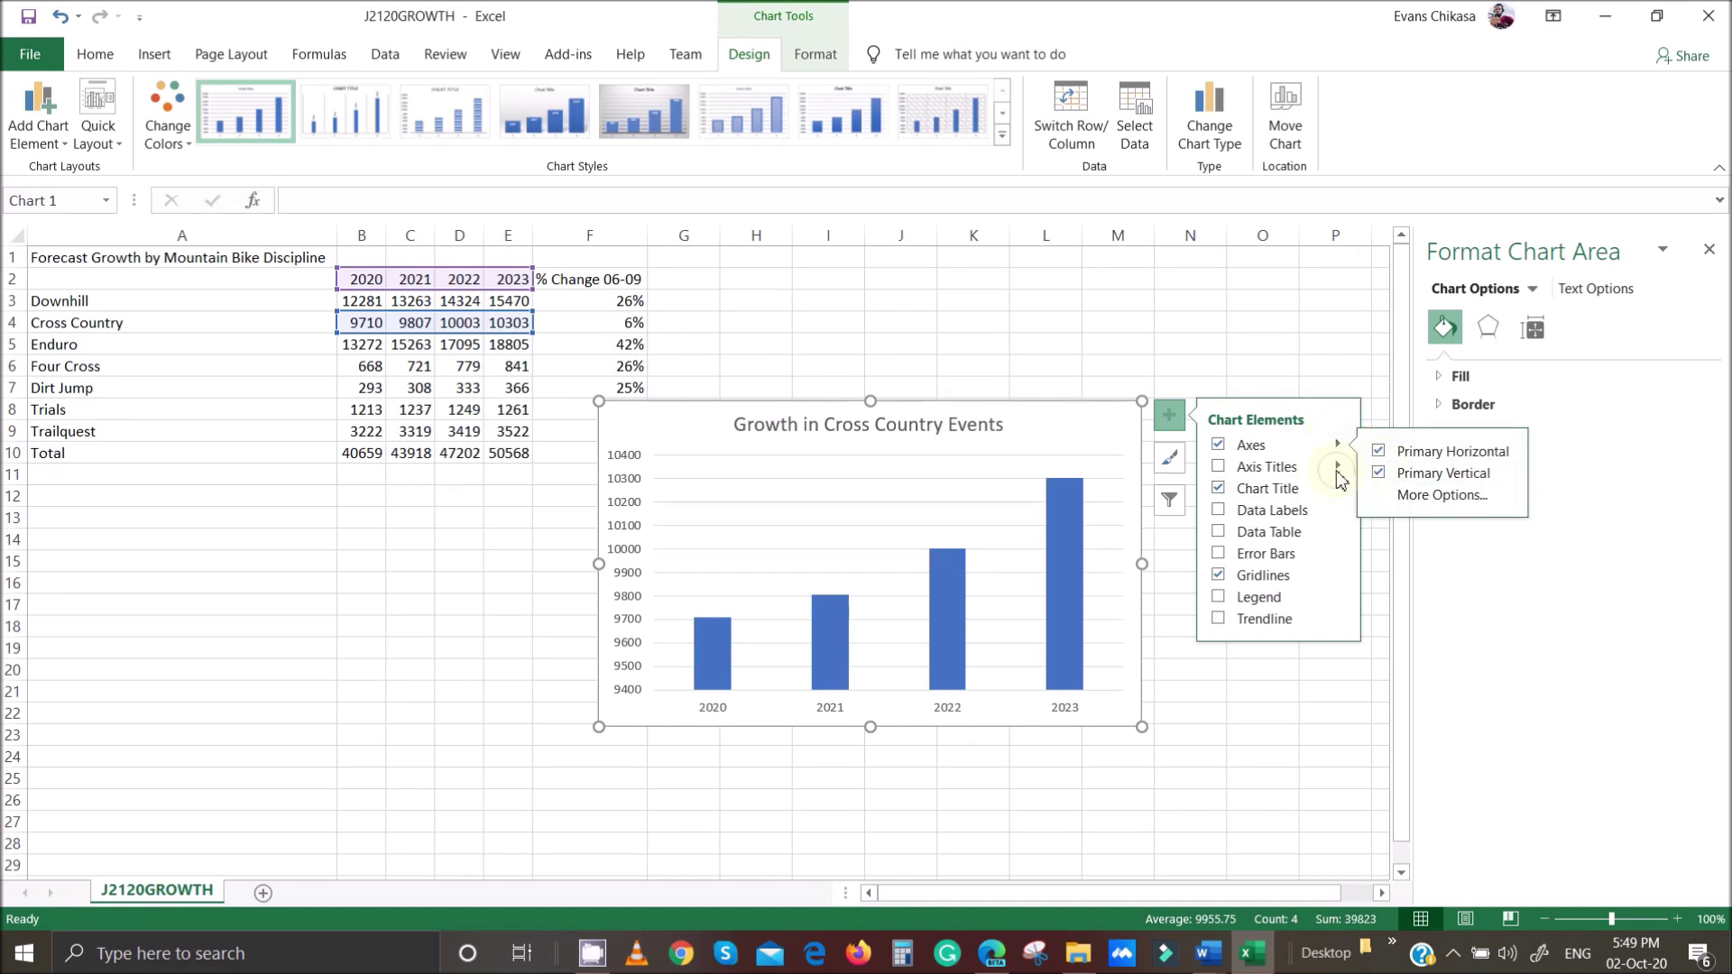
Add a primary vertical axis title to the chart and set its text to "Number of Events".
left_click(1339, 471)
left_click(1430, 477)
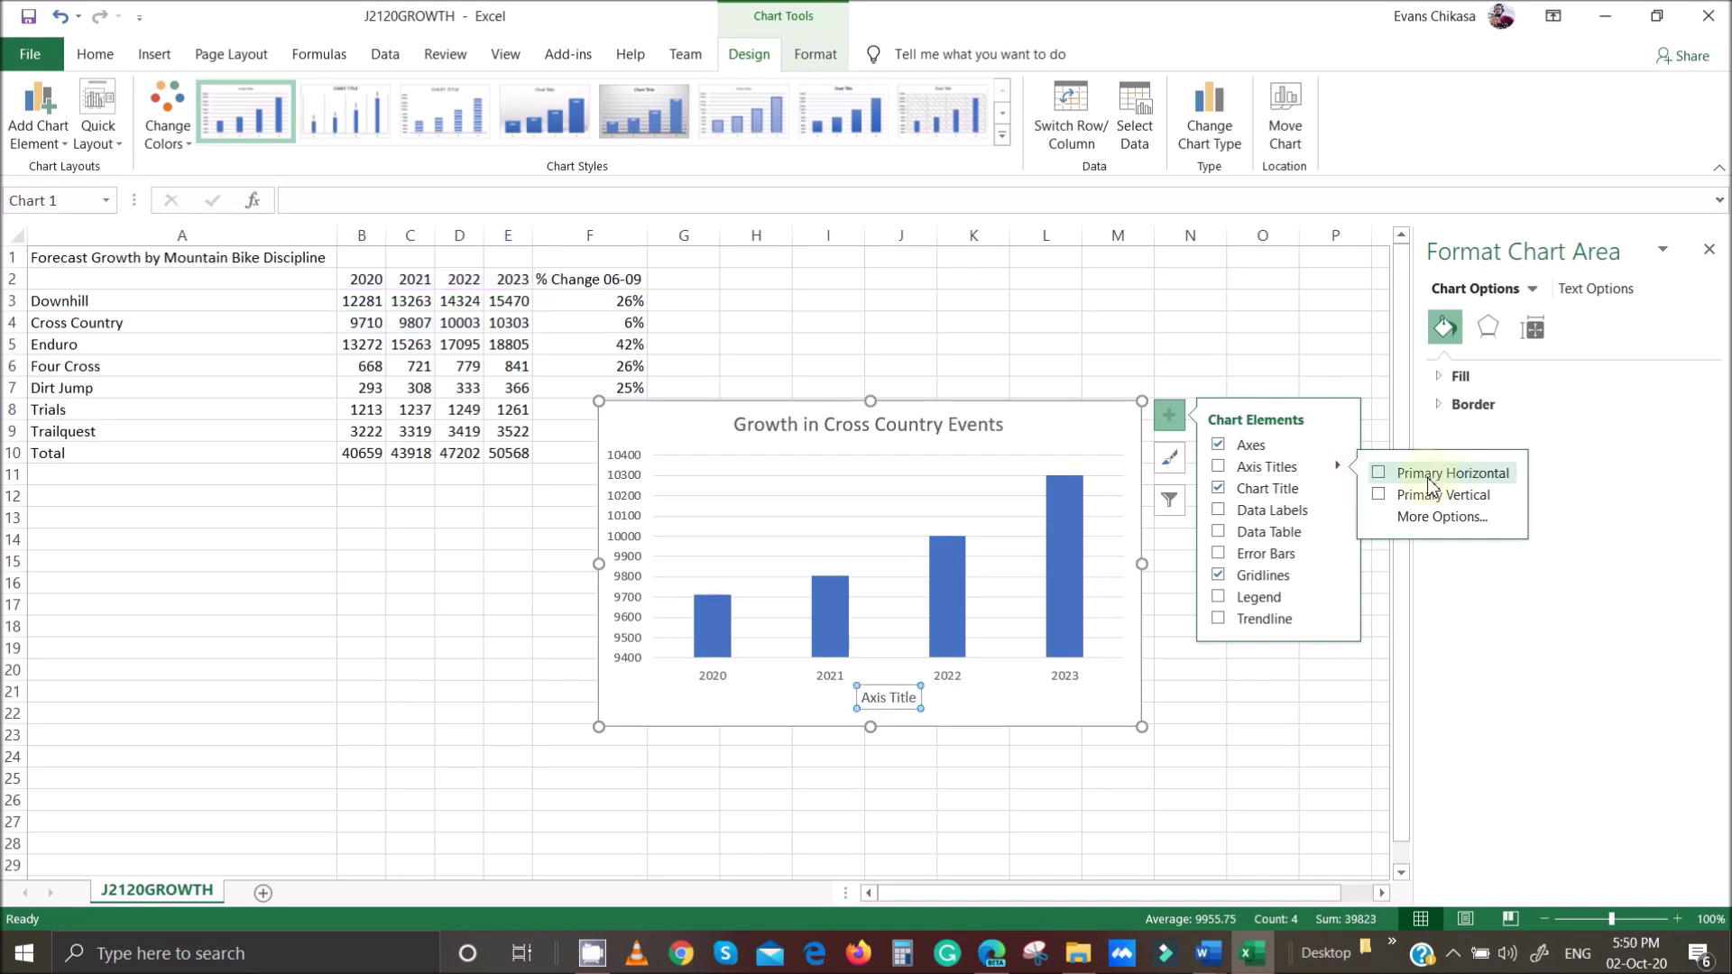
left_click(1387, 497)
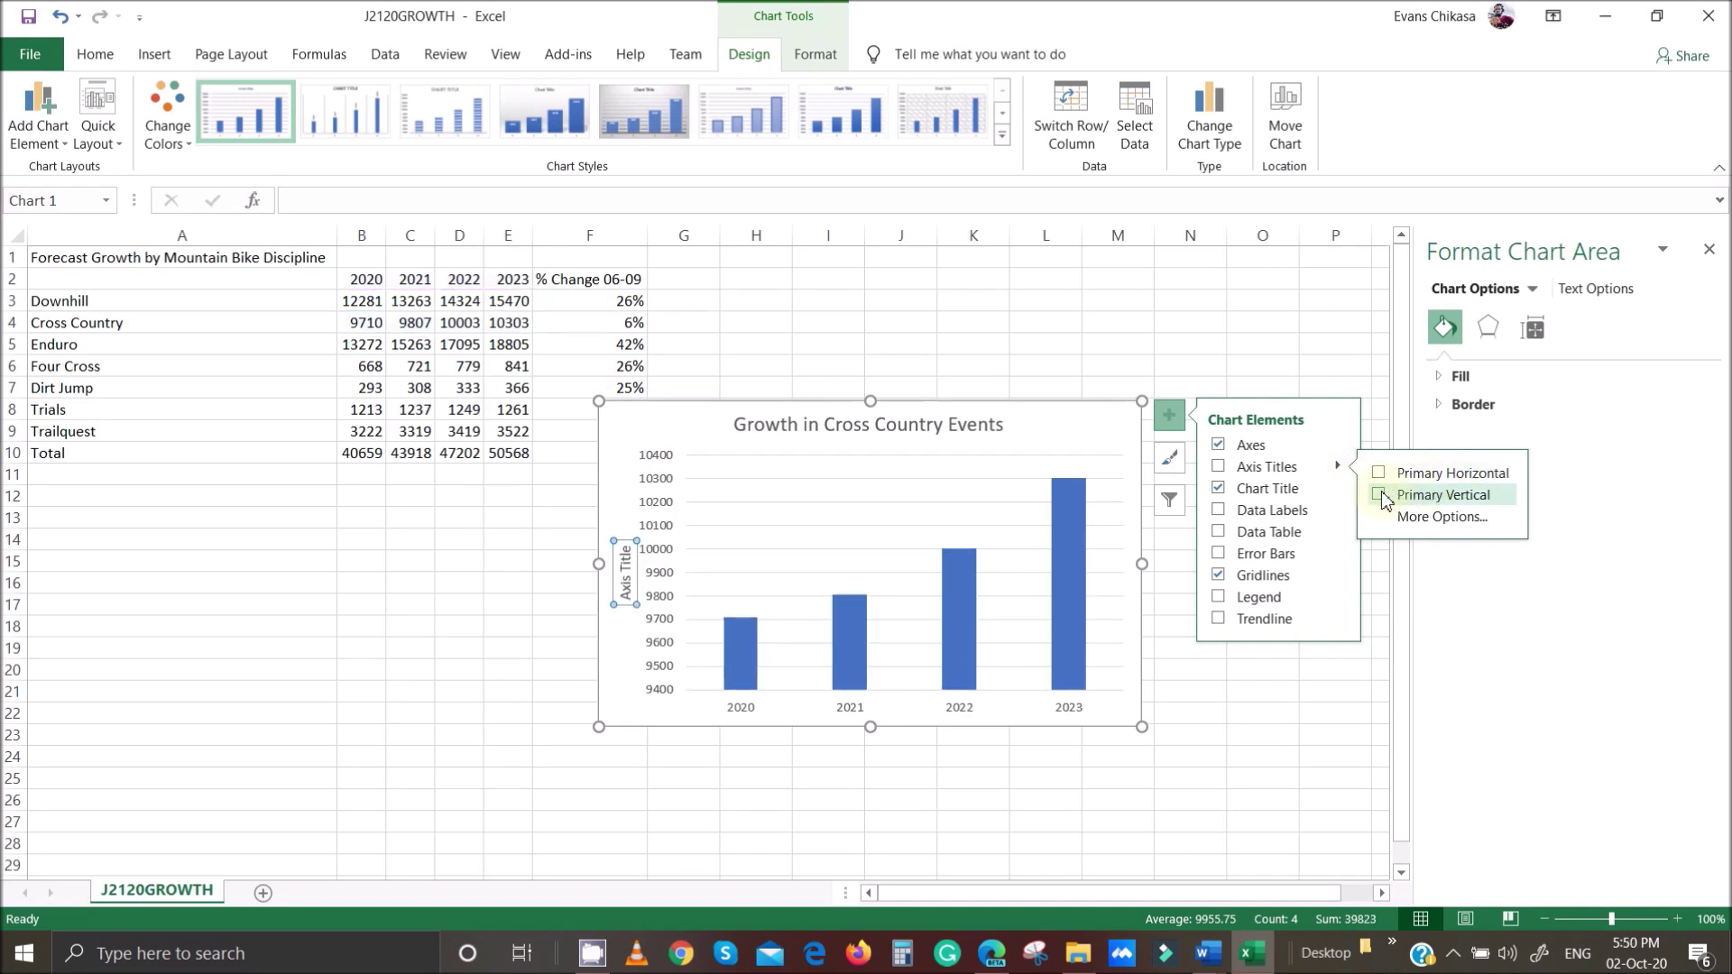
triple_click(628, 585)
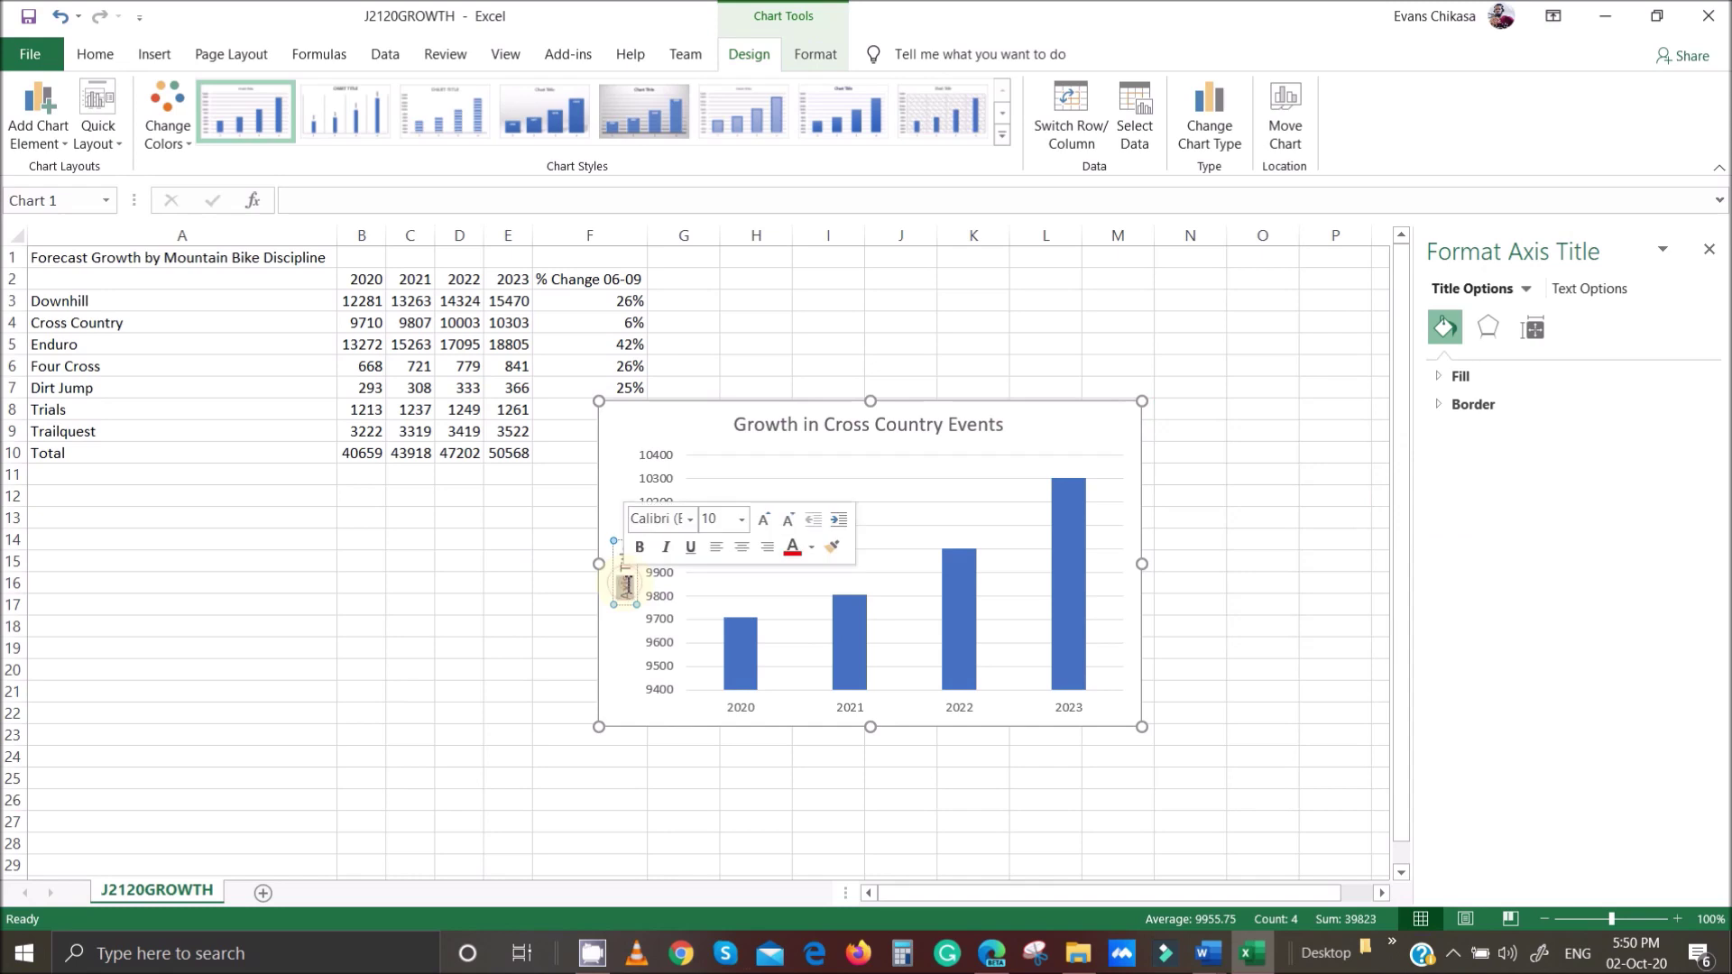
left_click(991, 955)
left_click(991, 954)
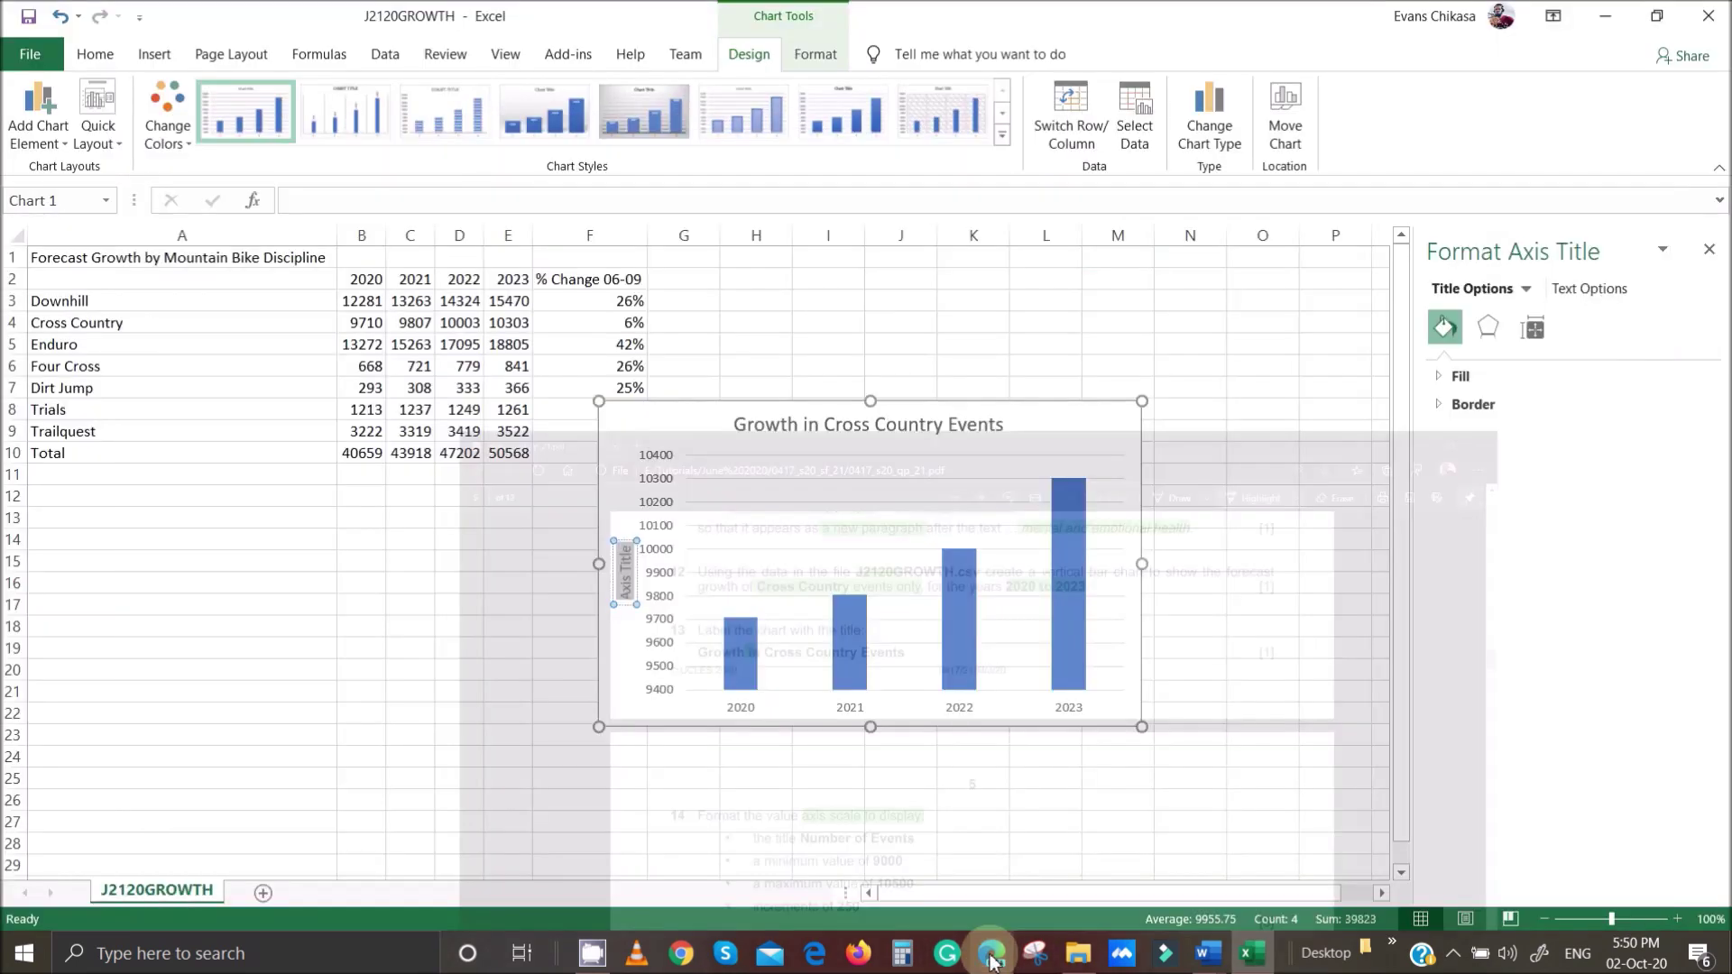
type("Num")
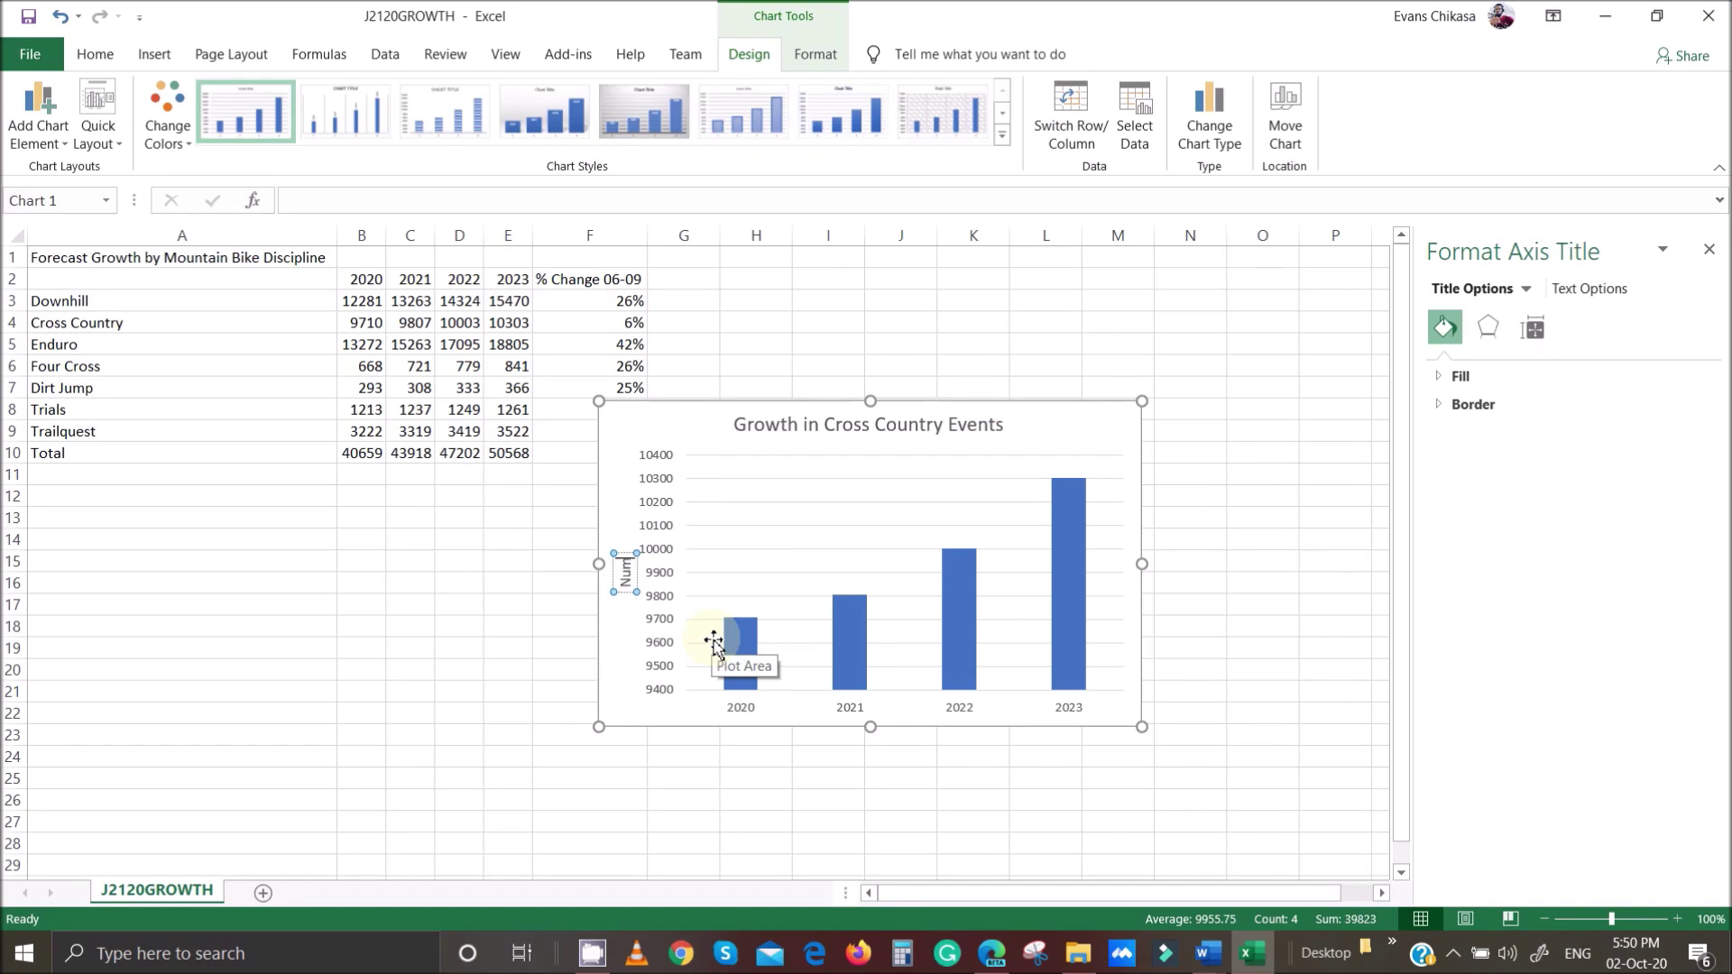
type("ber of Events")
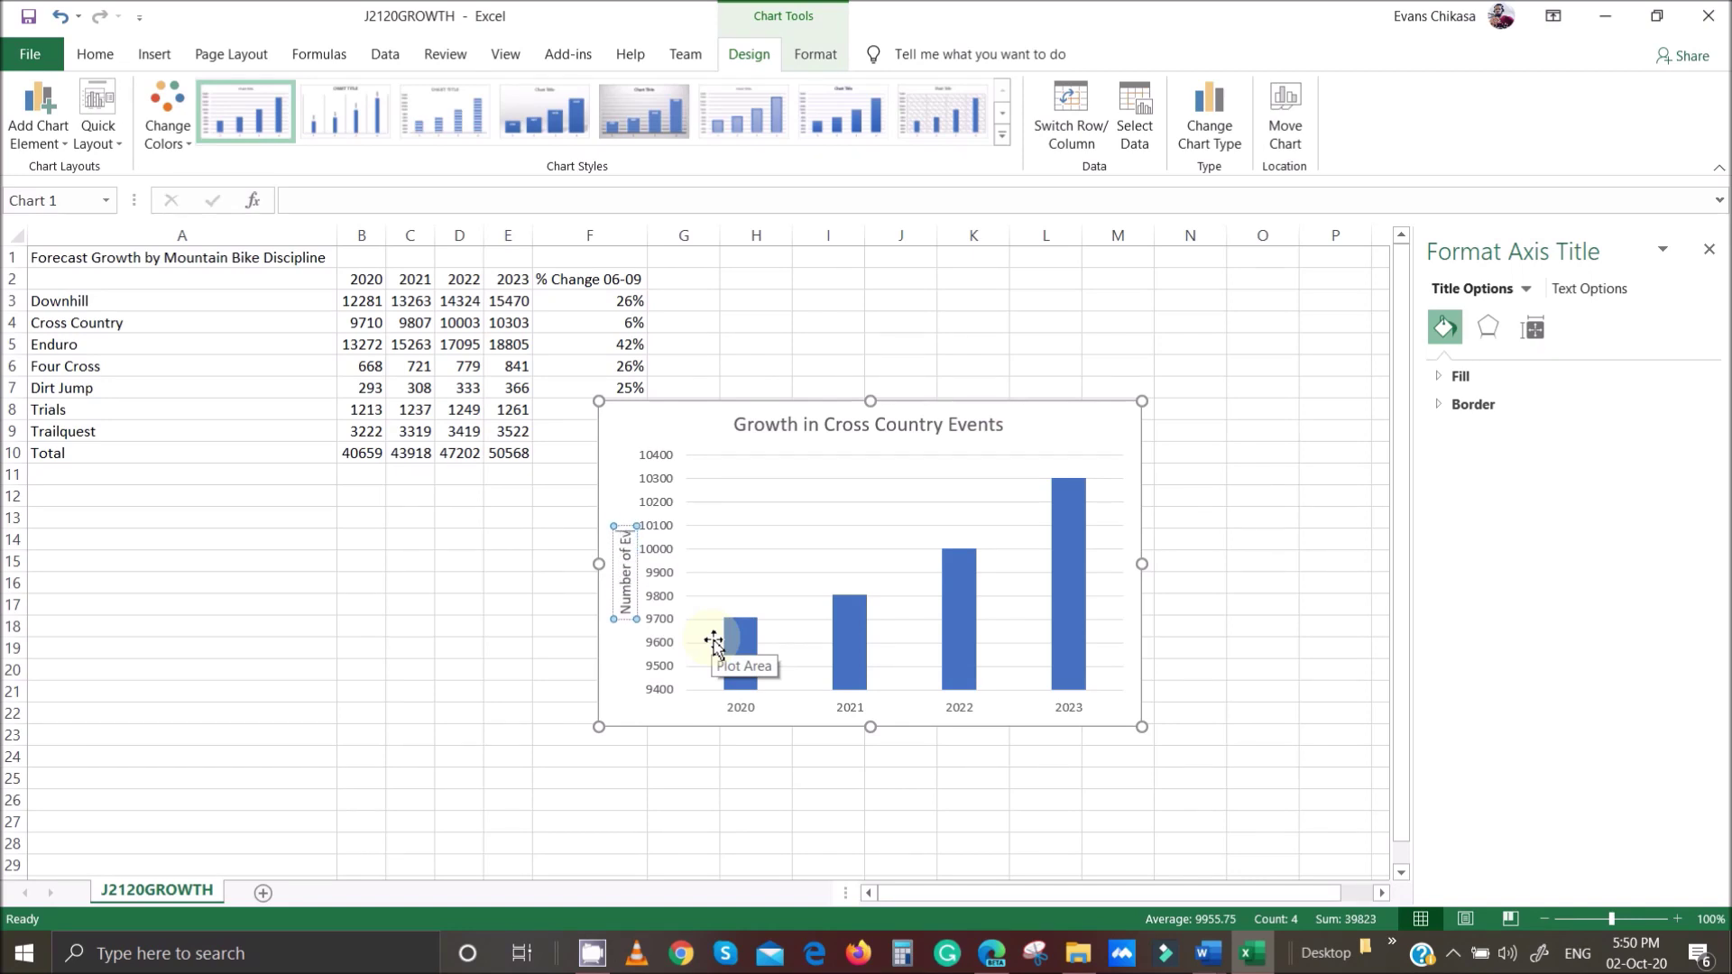
Check question 14 in the exam PDF and set the chart's value axis bounds to minimum 9000 and maximum 10500.
left_click(992, 954)
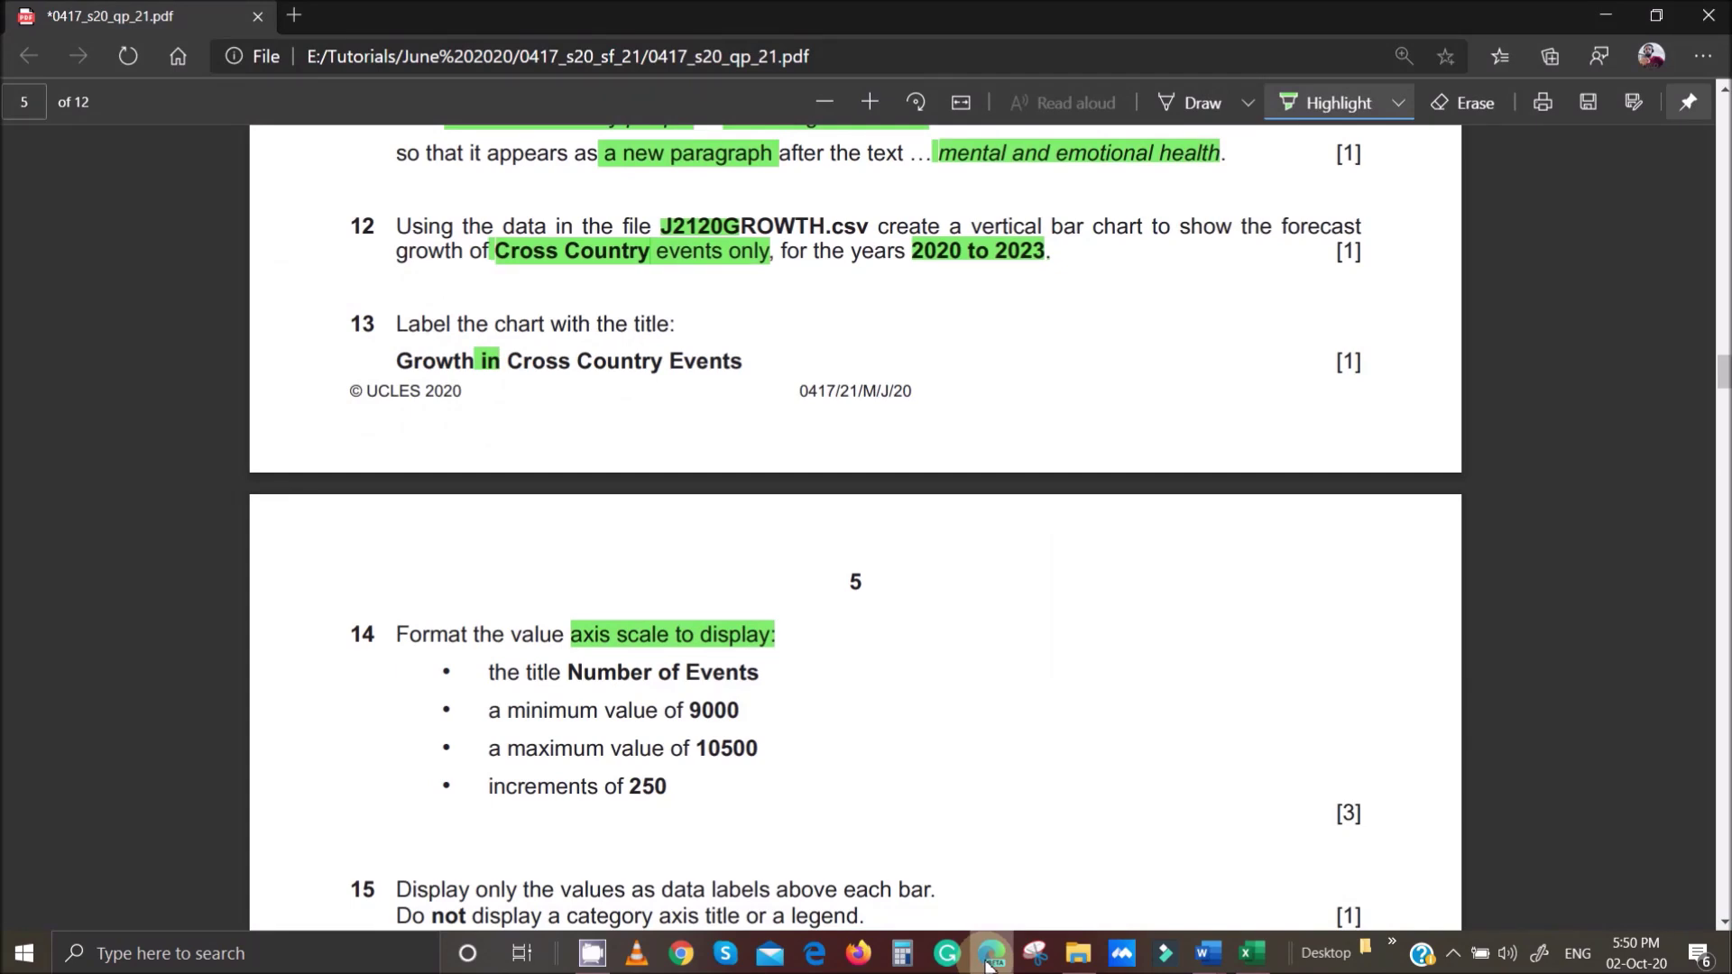
left_click(991, 954)
left_click(669, 554)
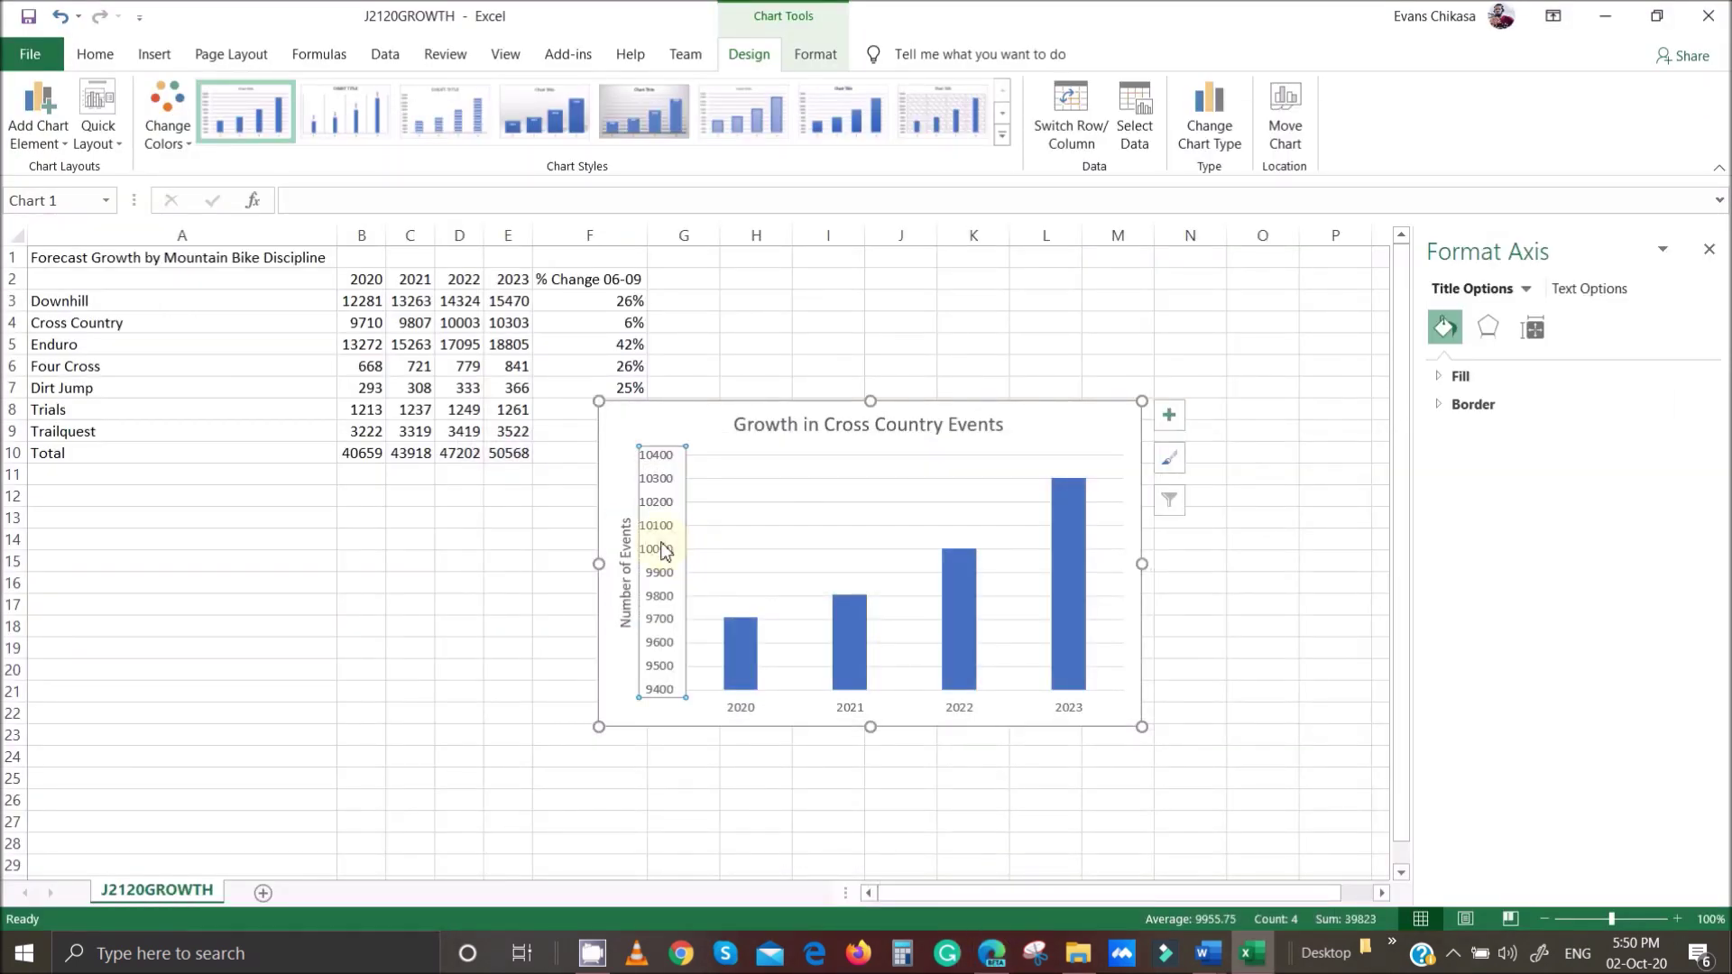
right_click(665, 547)
left_click(795, 792)
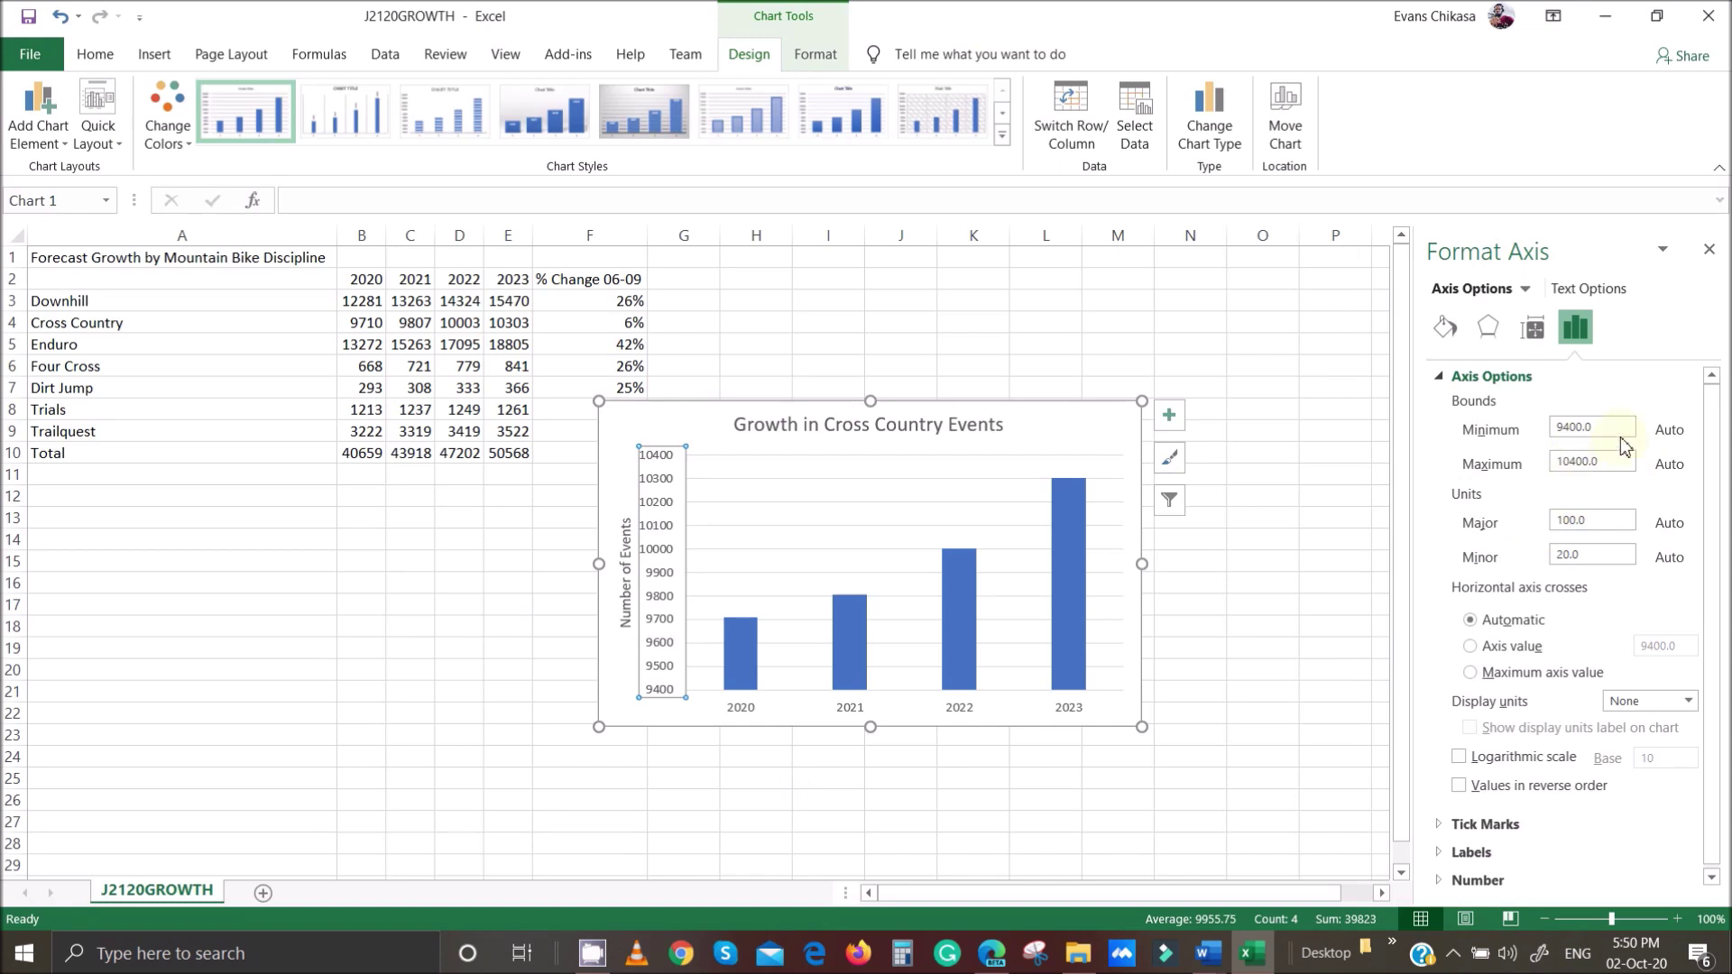
left_click(1610, 426)
left_click(1628, 462)
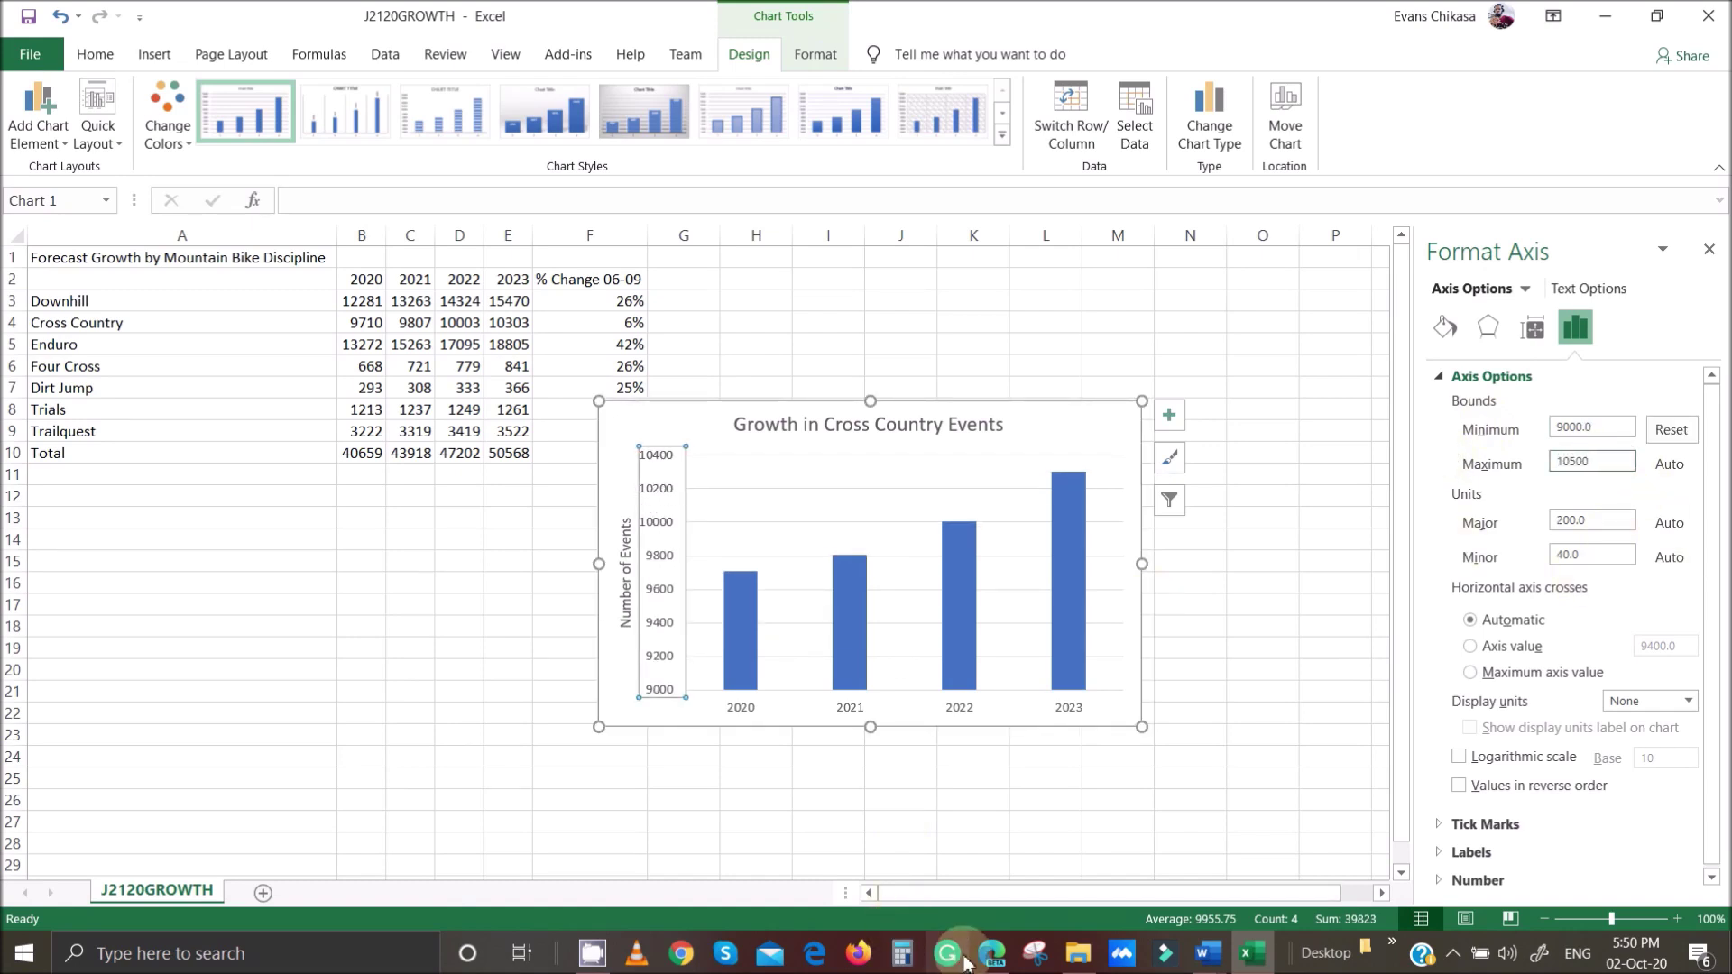
Highlight question 14's title, minimum, maximum and increment requirements in the exam PDF and return to the J2120GROWTH workbook.
mouse_move(991, 954)
left_click(992, 848)
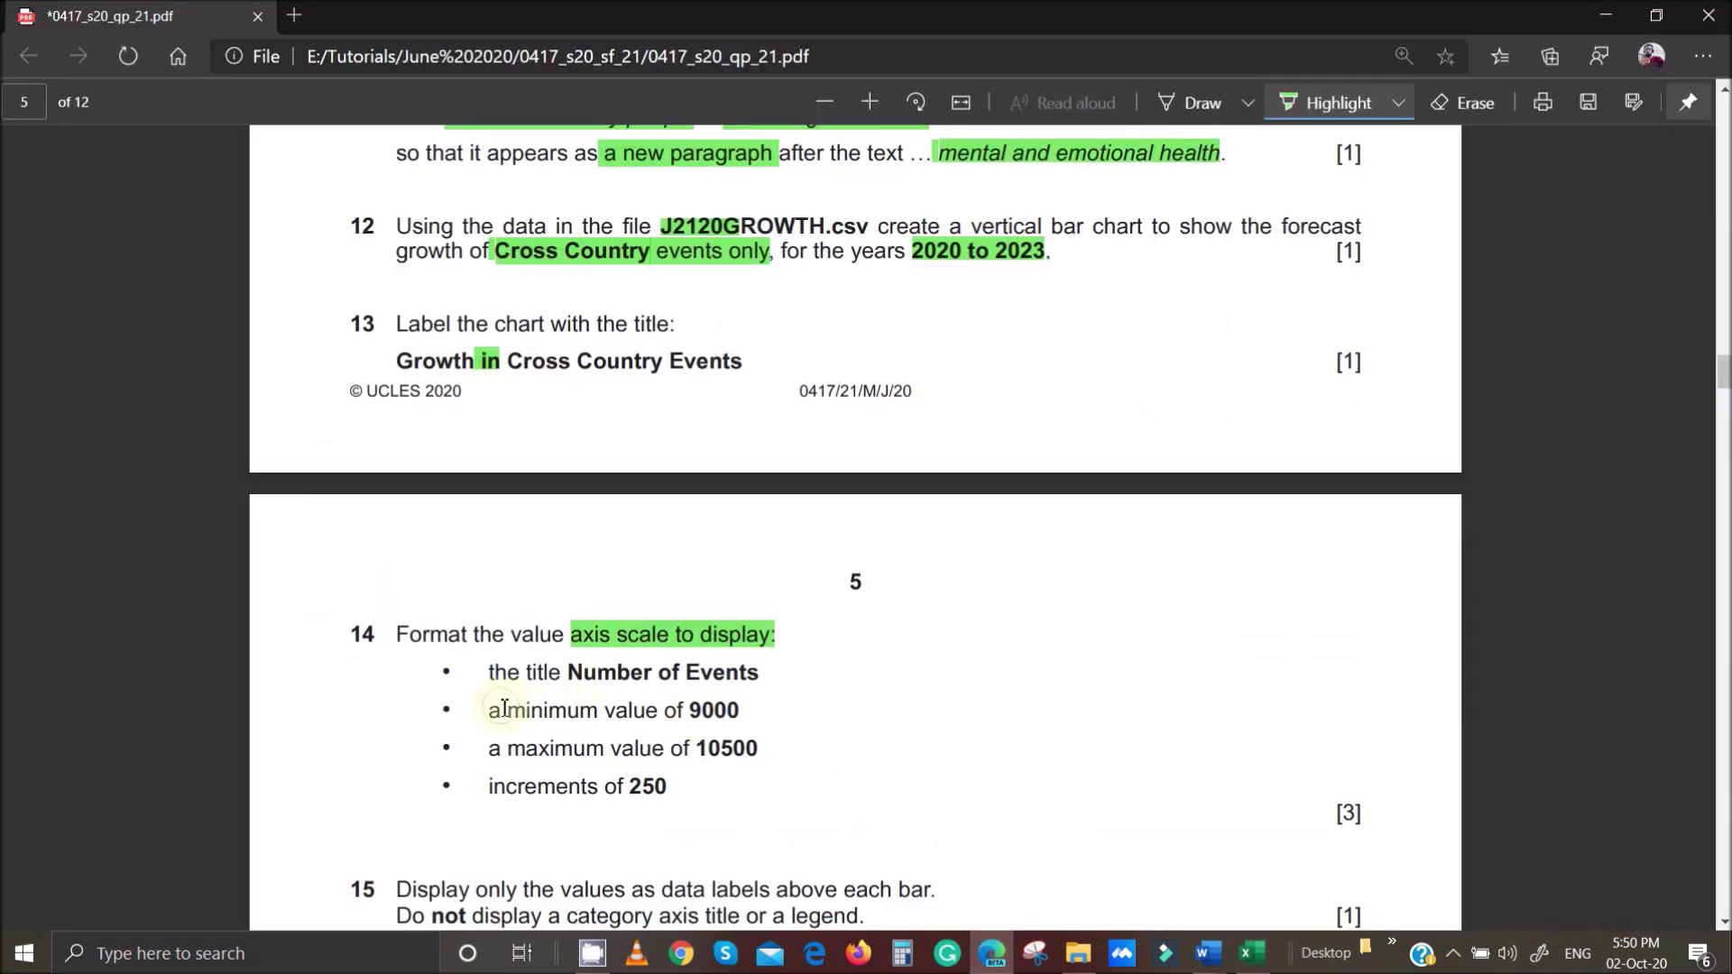
left_click_drag(491, 710, 766, 713)
left_click_drag(506, 672, 712, 672)
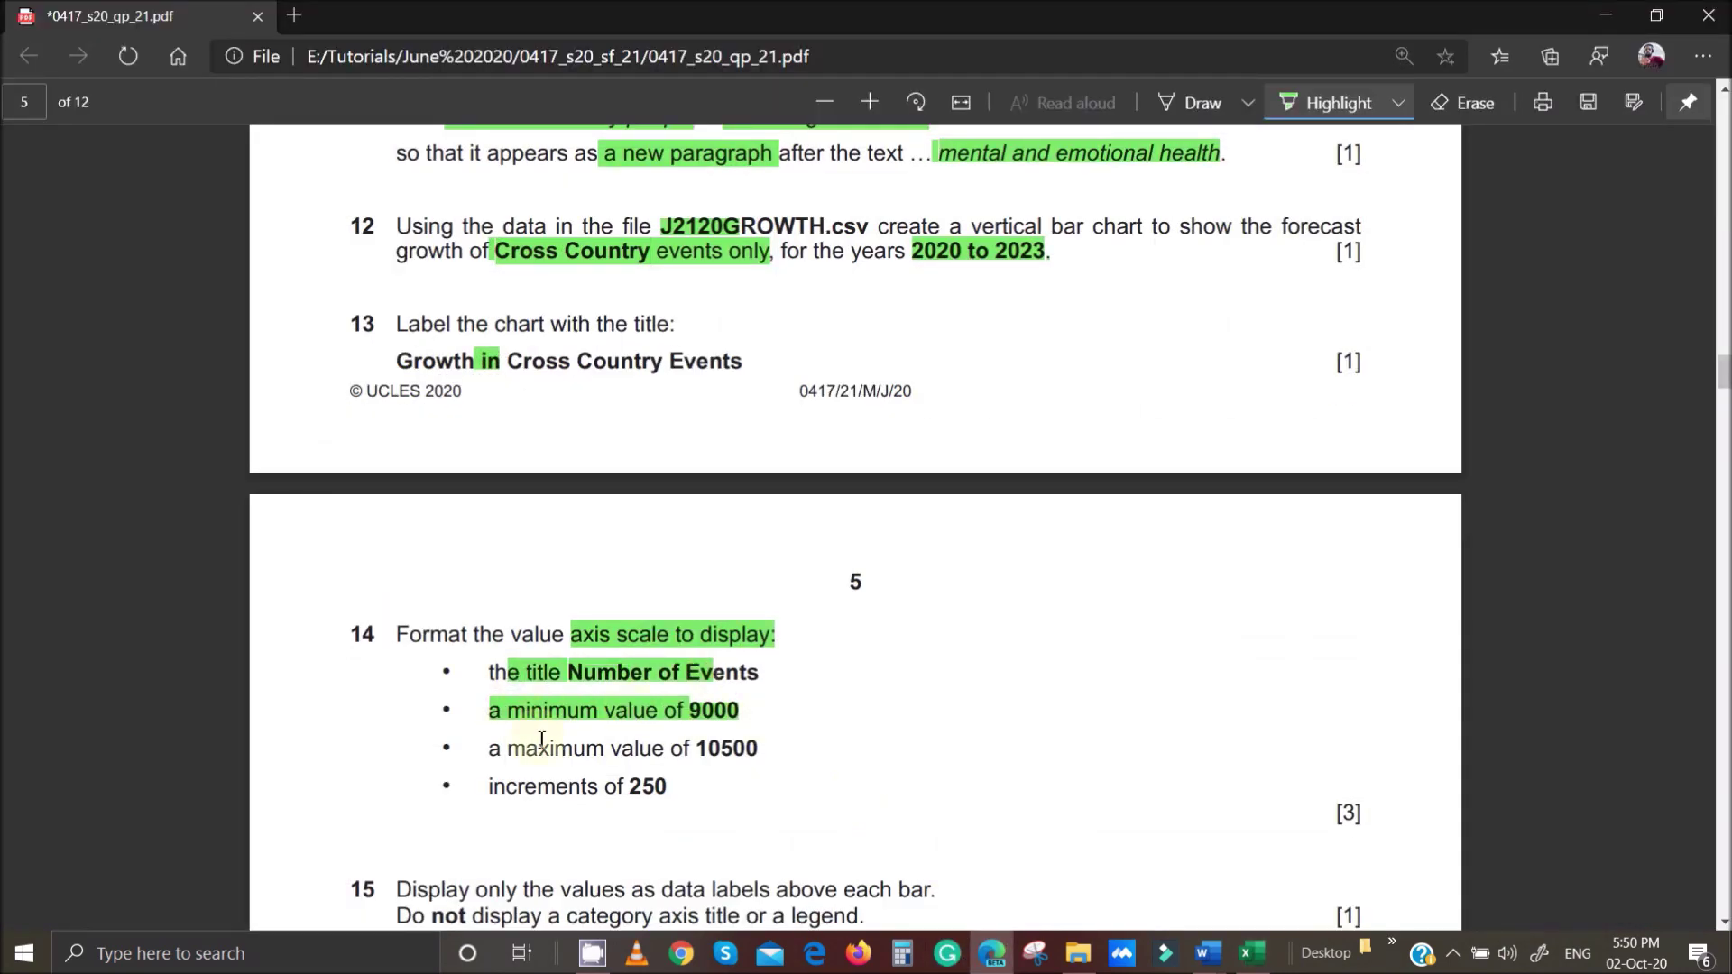
left_click_drag(517, 747, 800, 750)
left_click_drag(508, 786, 700, 788)
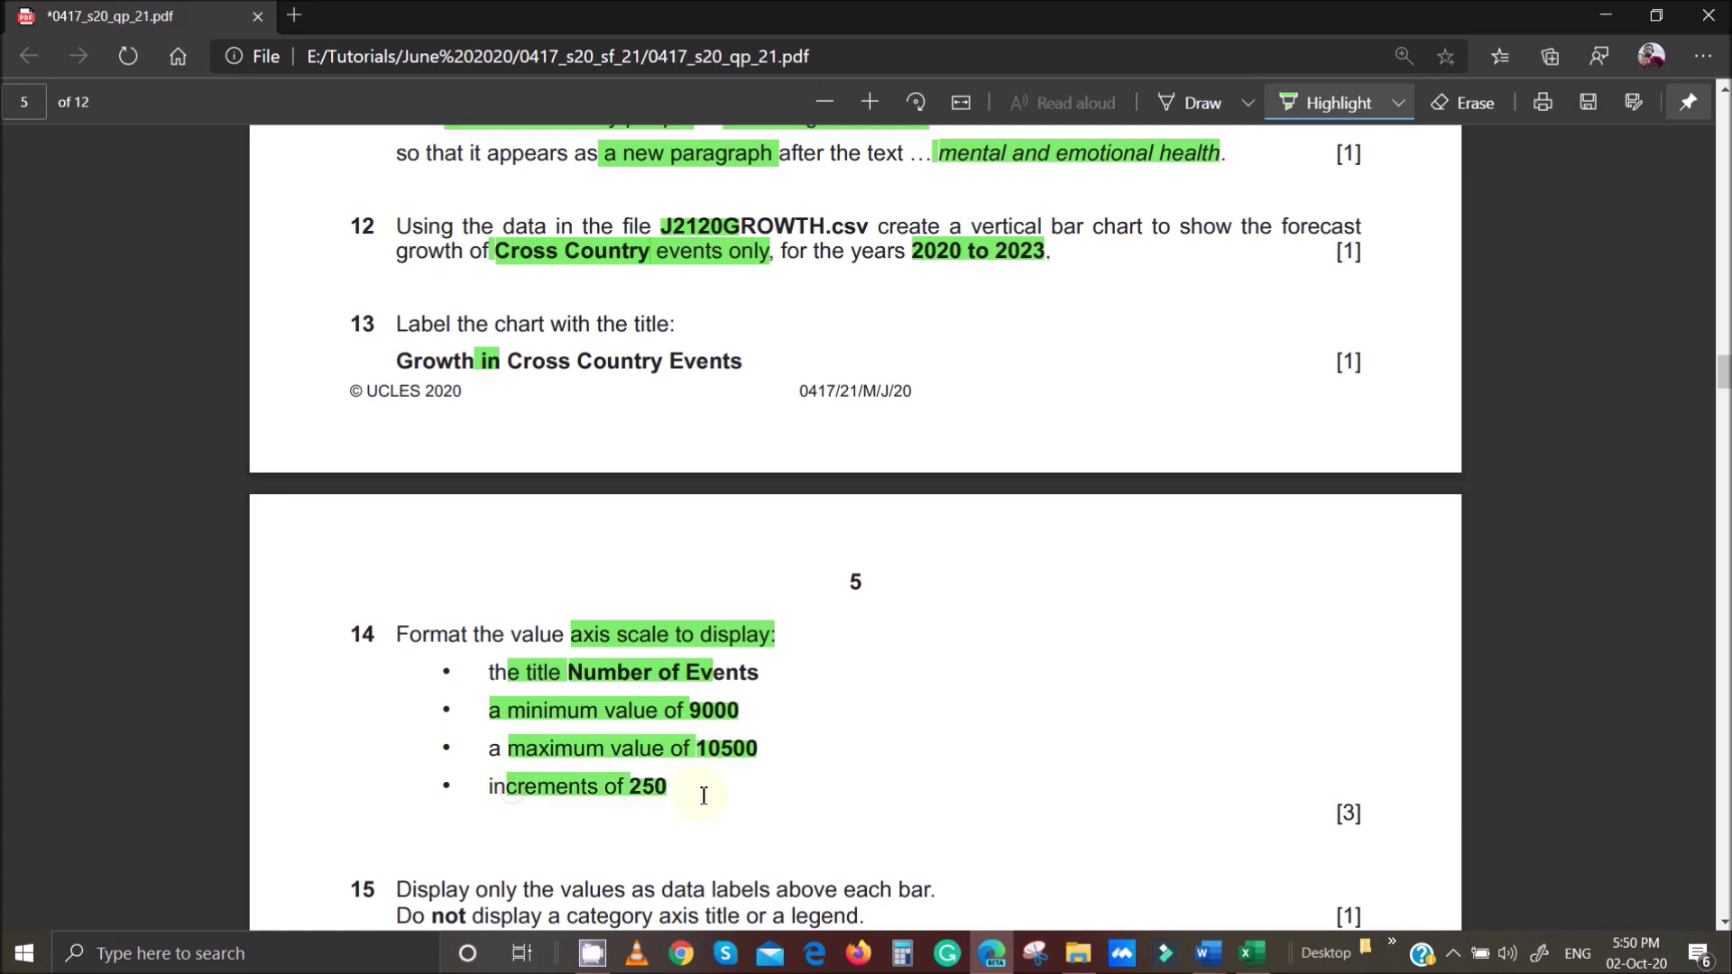
mouse_move(1252, 953)
left_click(1047, 821)
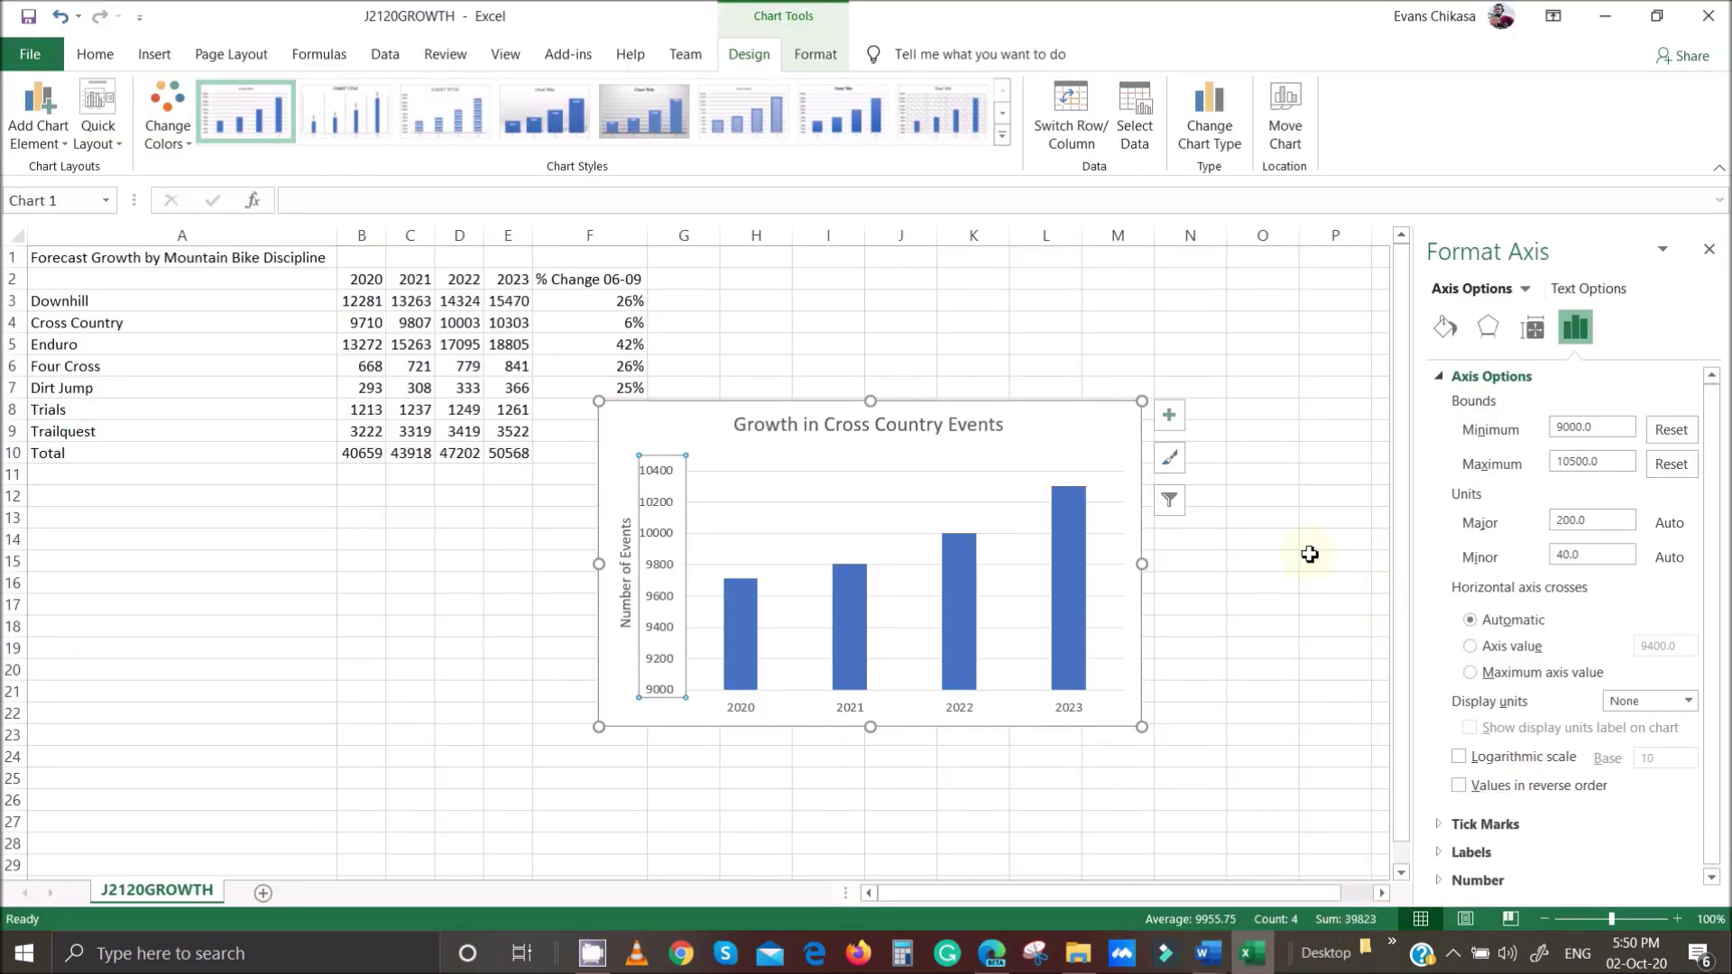
Set the value axis major unit to 250.
double_click(1602, 523)
type("250")
key("Return")
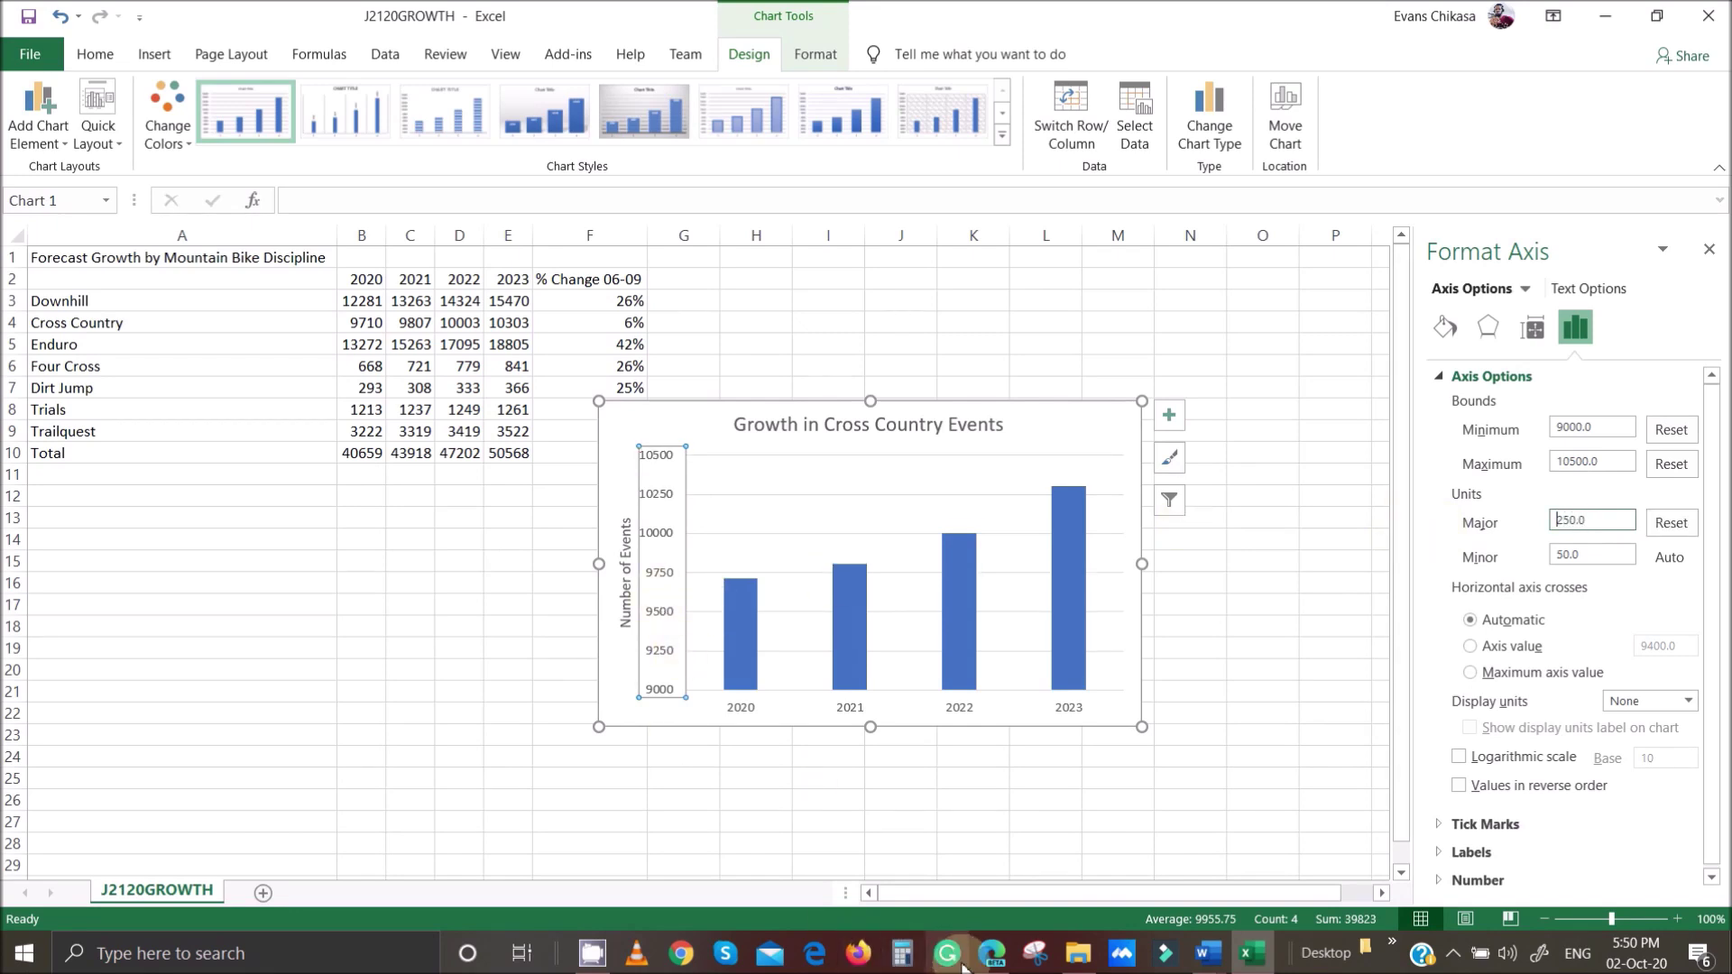
Highlight question 15's data label, category axis title and legend instructions in the exam PDF, and return to the J2120GROWTH workbook.
left_click(991, 953)
scroll(625, 665, "down", 2)
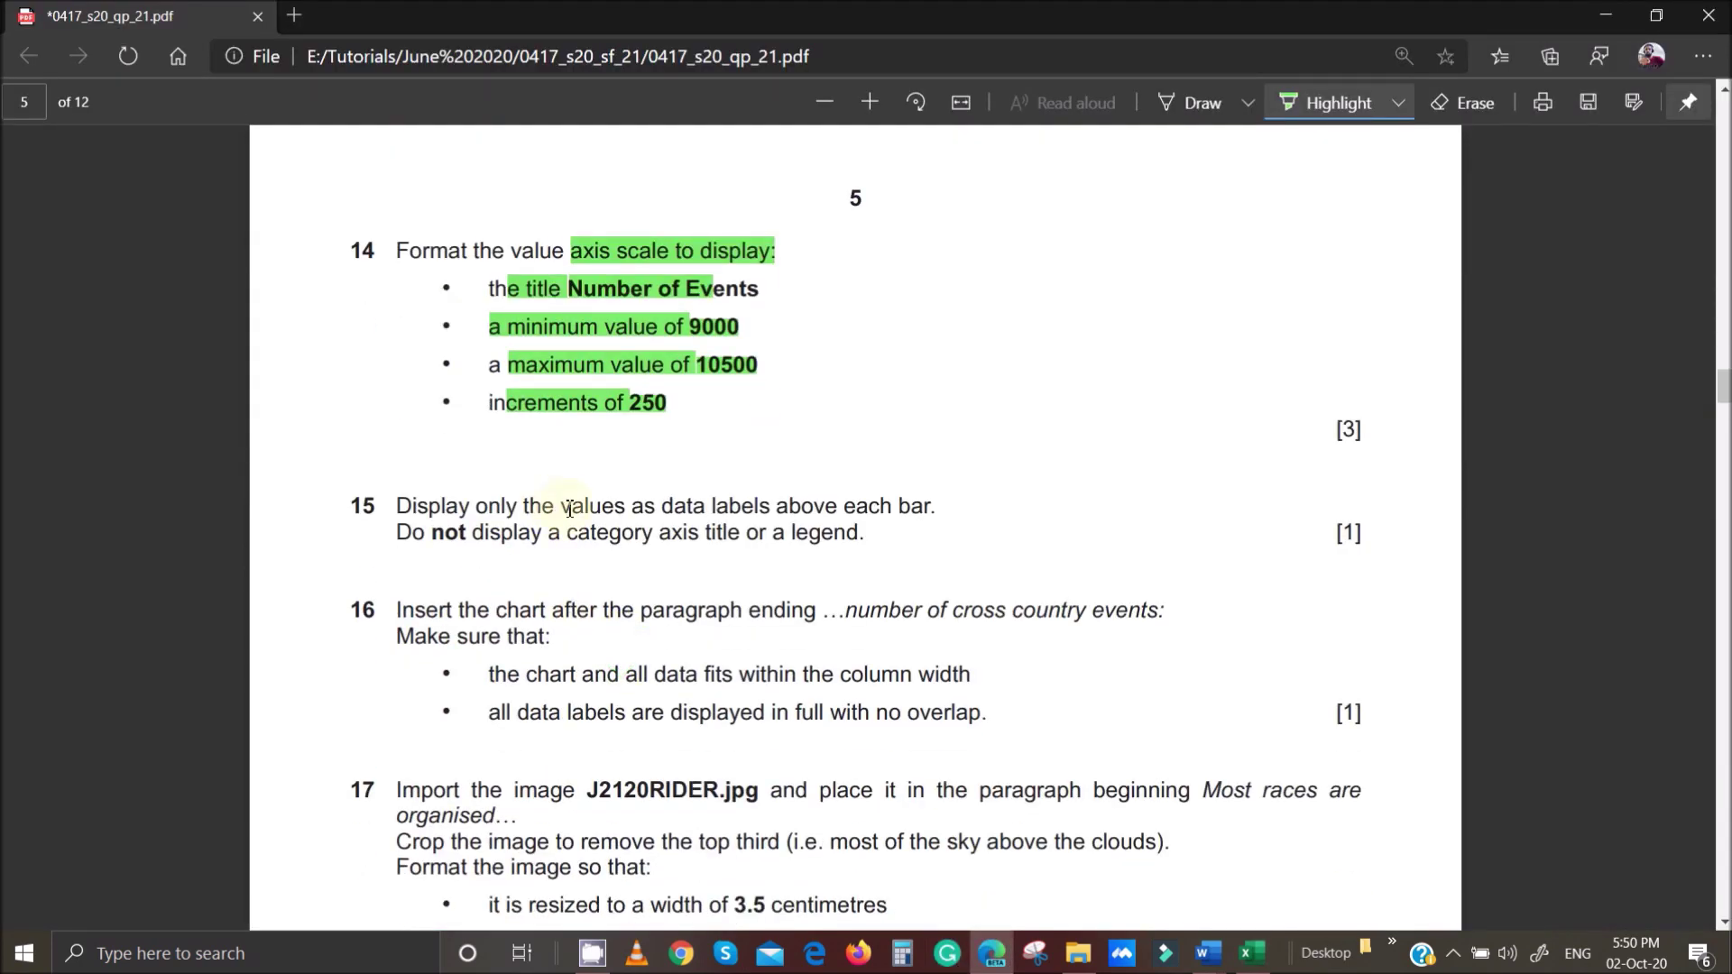
left_click_drag(446, 508, 935, 501)
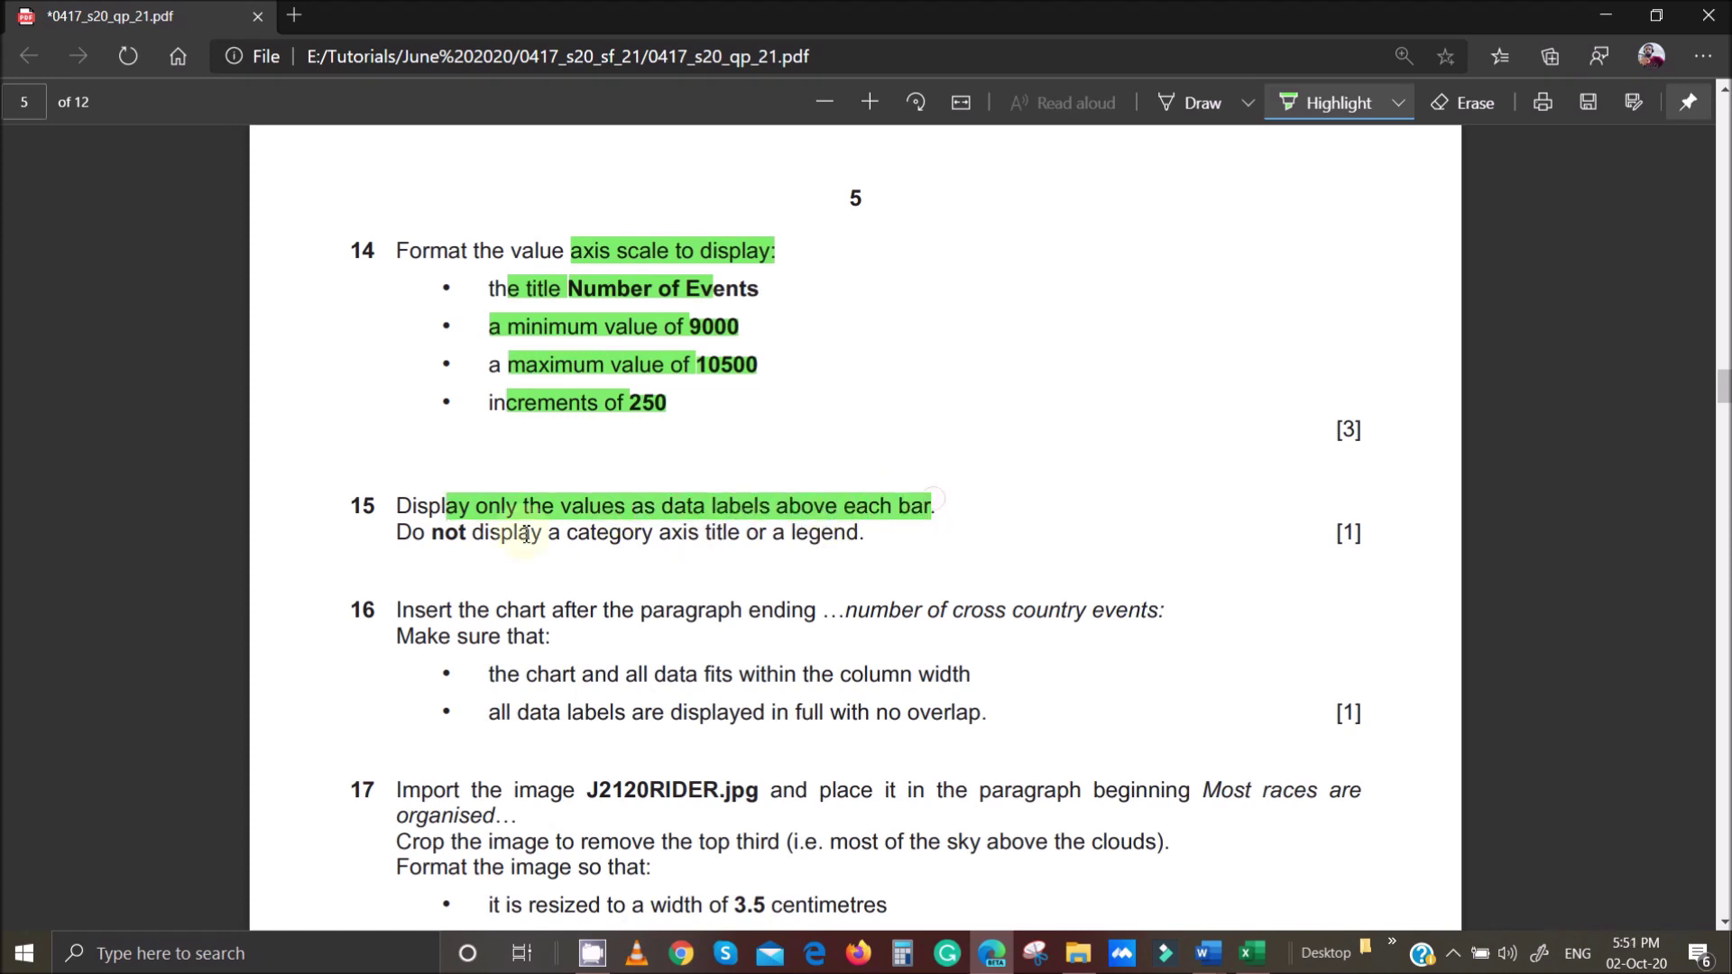
left_click_drag(413, 533, 883, 536)
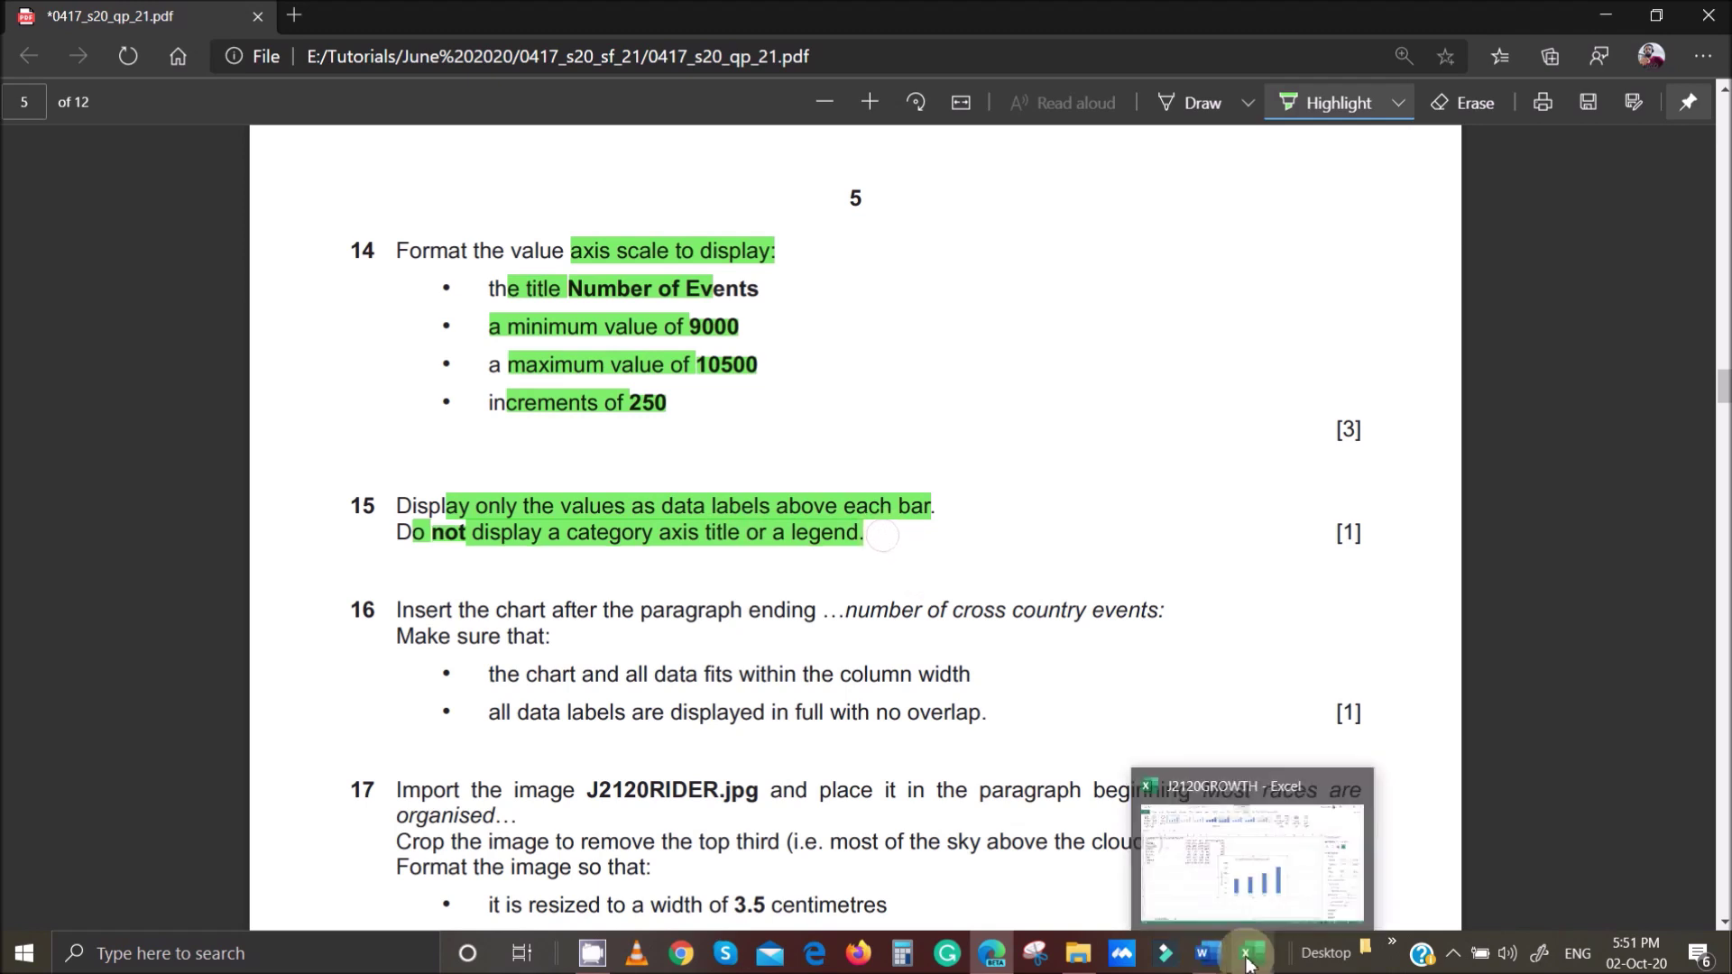
left_click(1271, 866)
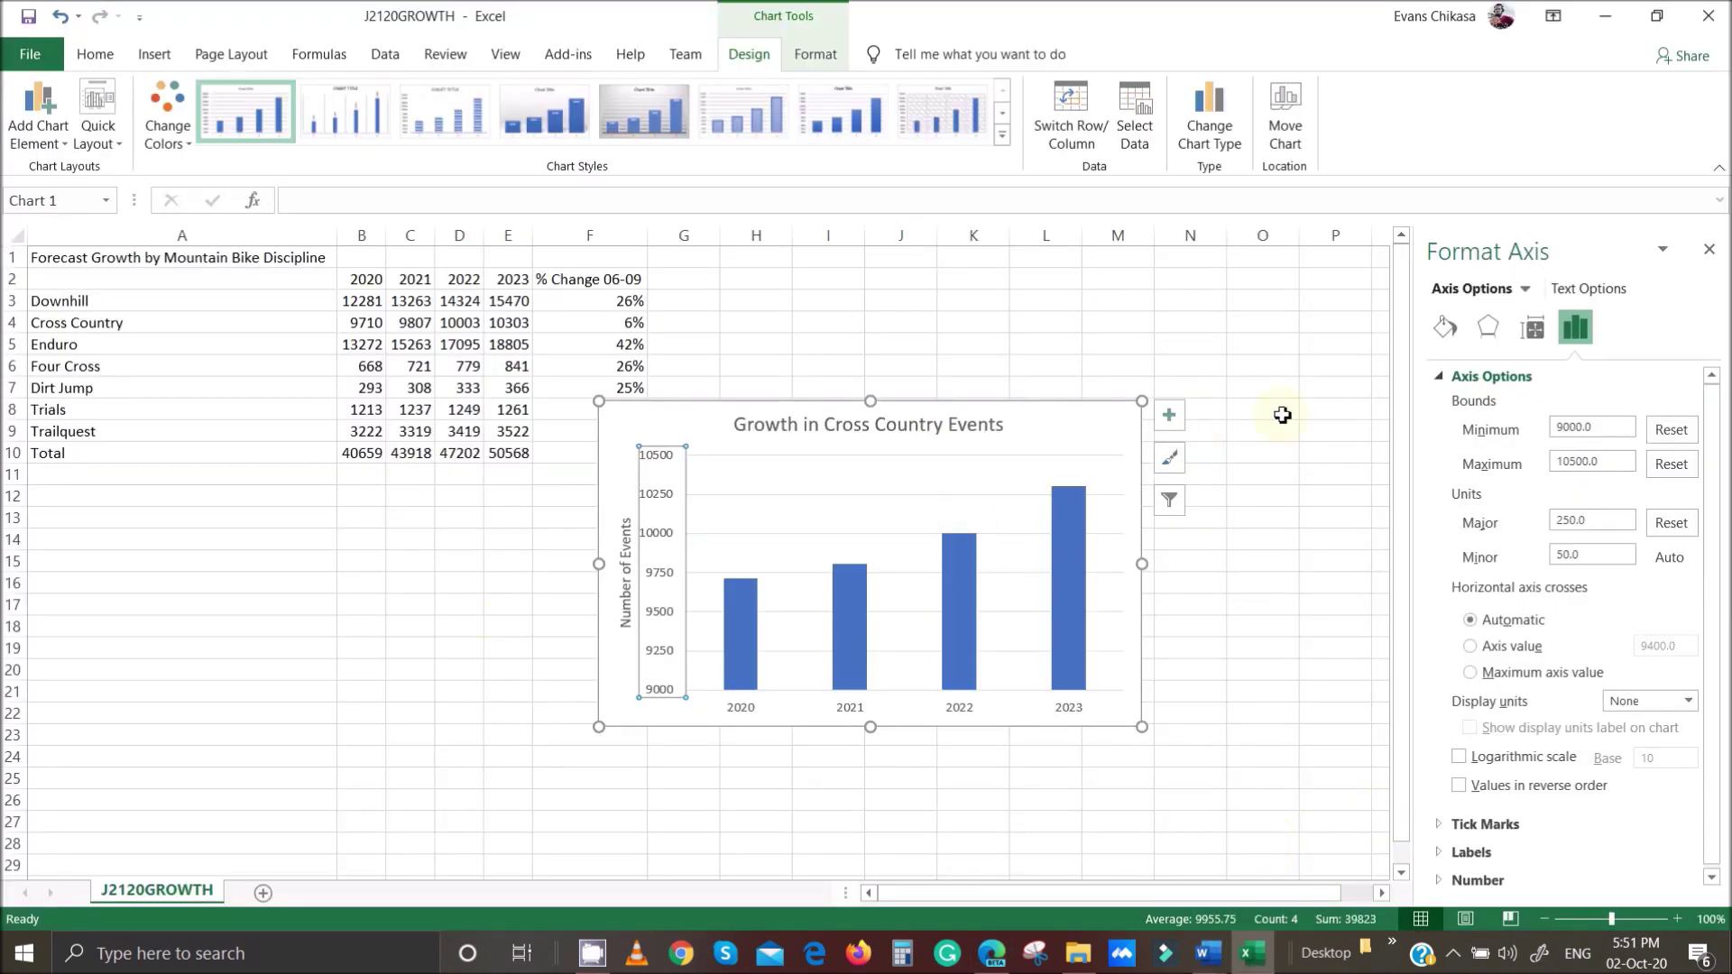
Add data labels to the chart's columns at the Outside End position.
left_click(1169, 415)
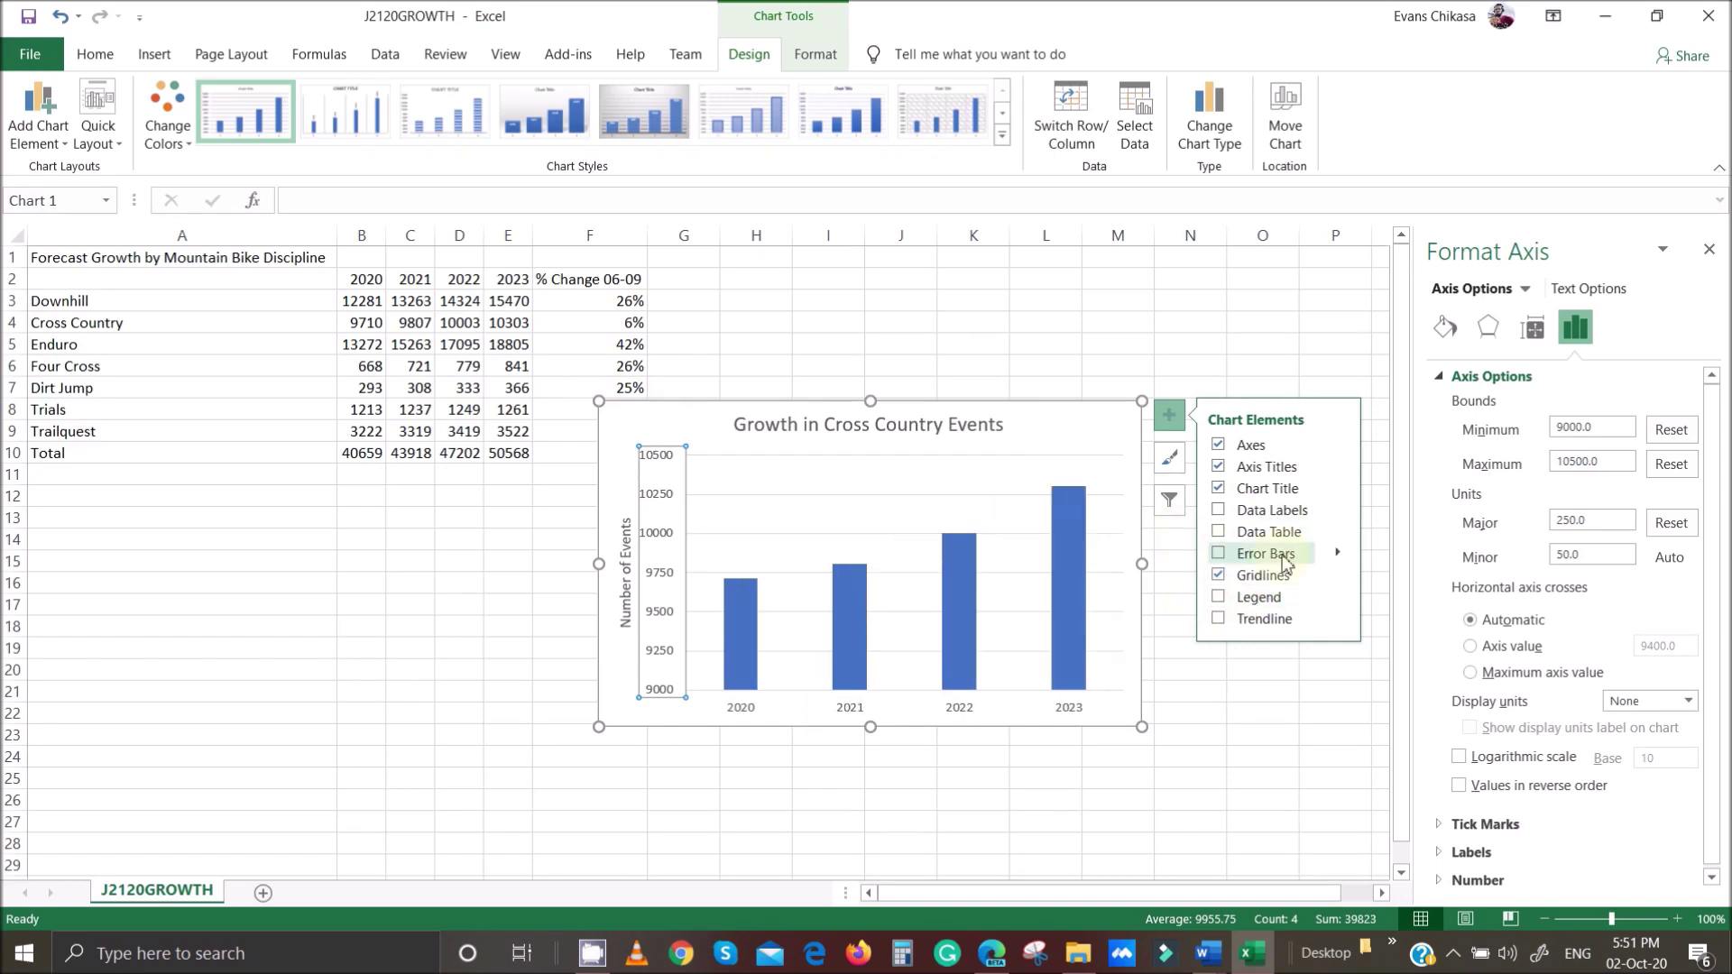
left_click(1332, 511)
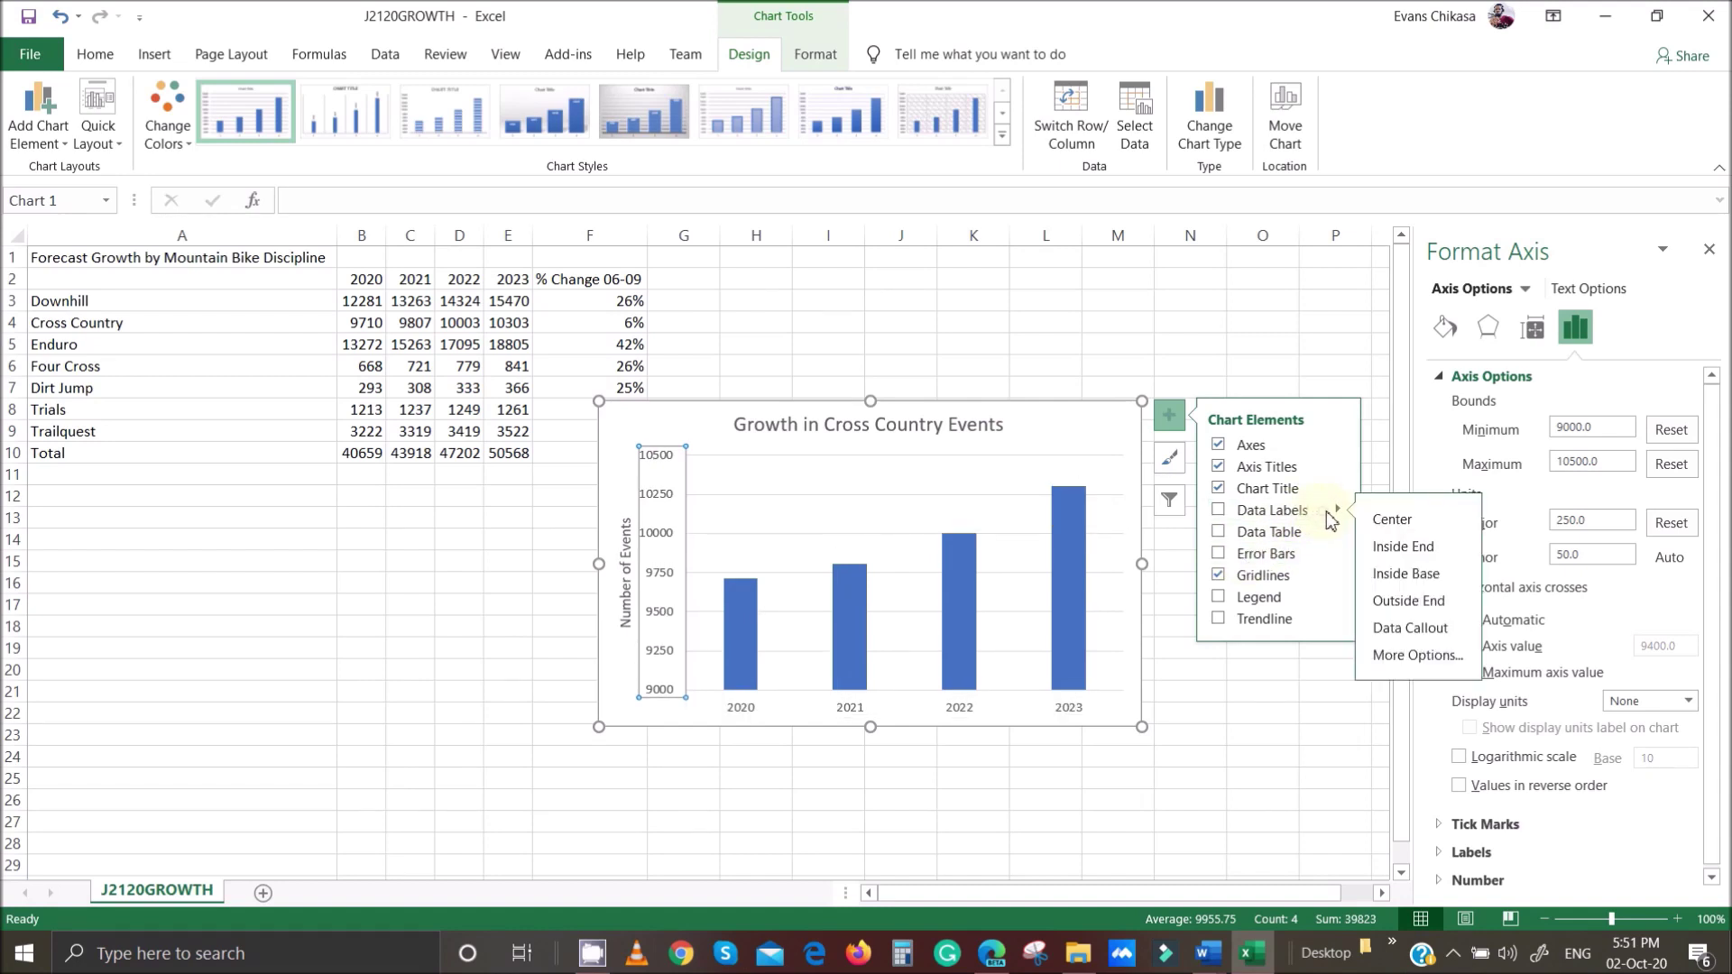
left_click(1404, 602)
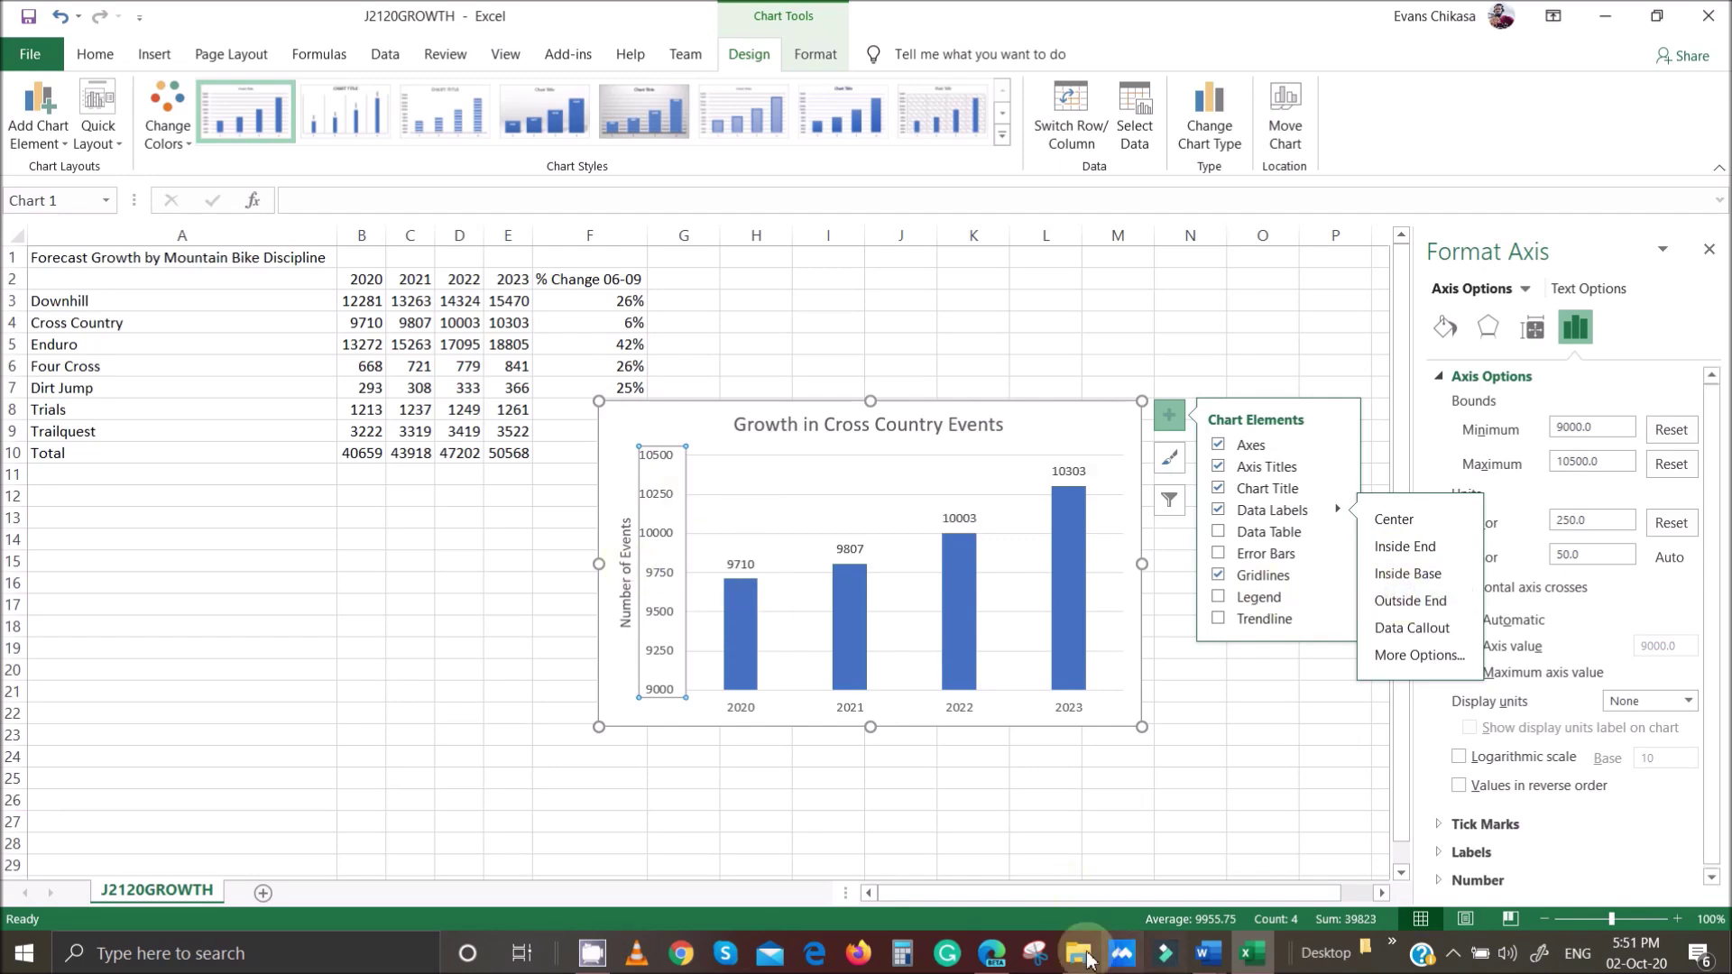
Highlight question 16's requirements on column width and non-overlapping data labels in the exam PDF.
left_click(991, 954)
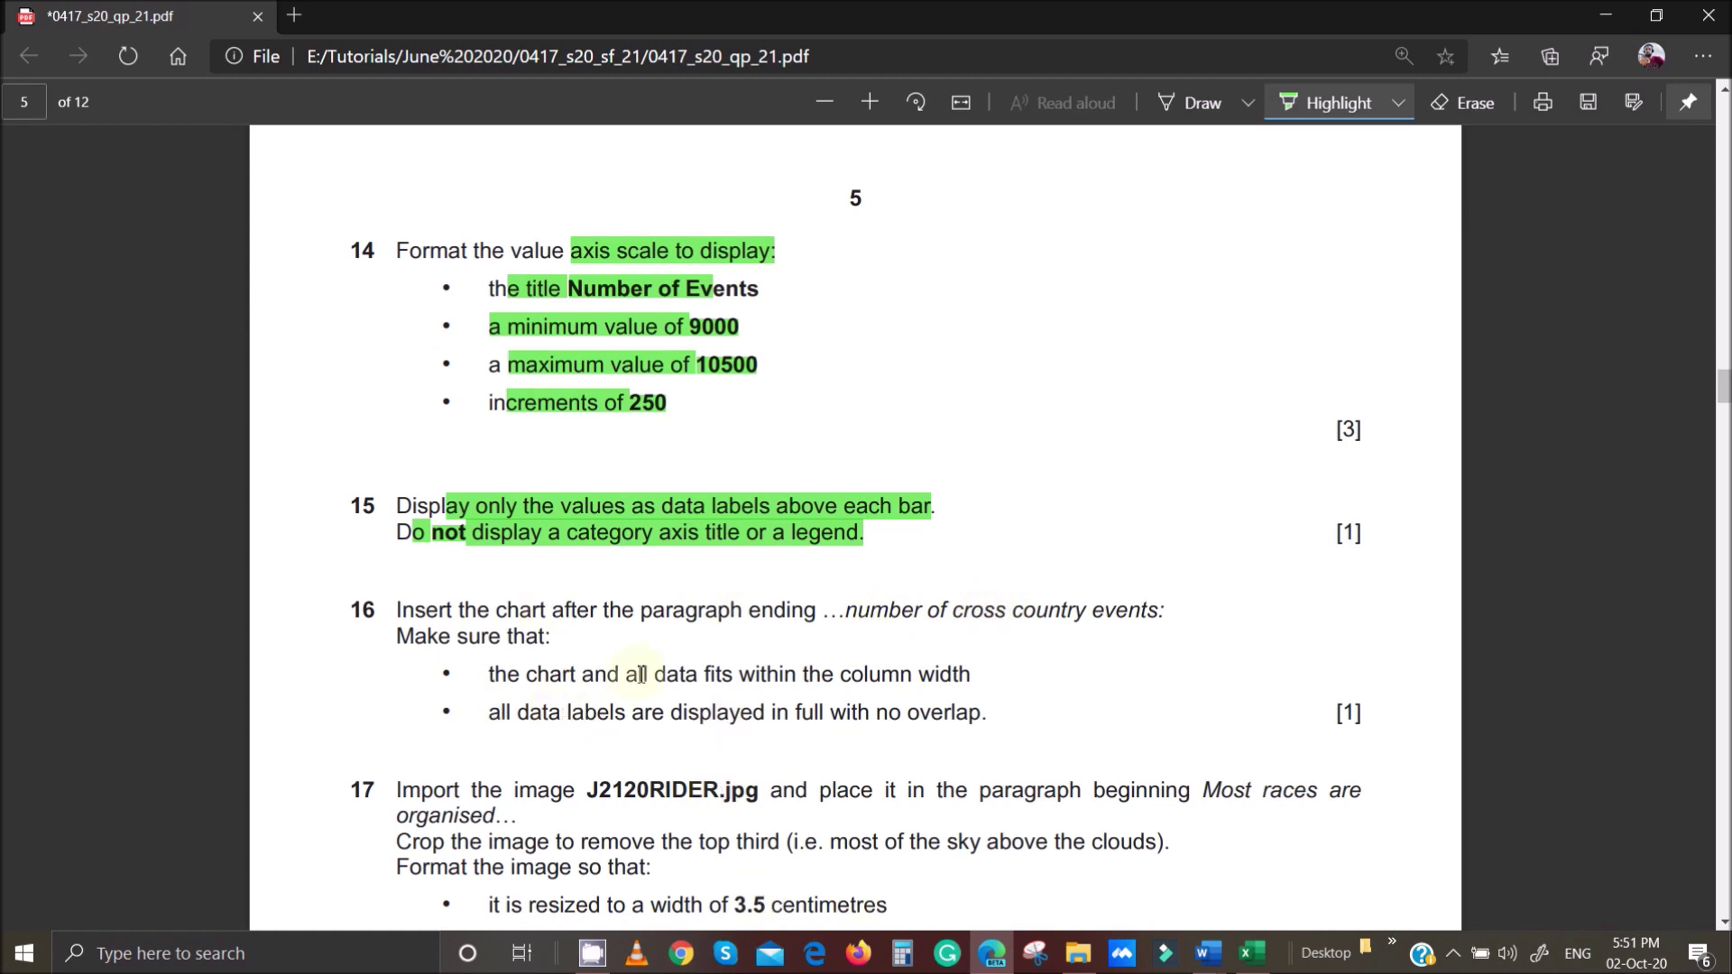
left_click_drag(660, 674, 1013, 672)
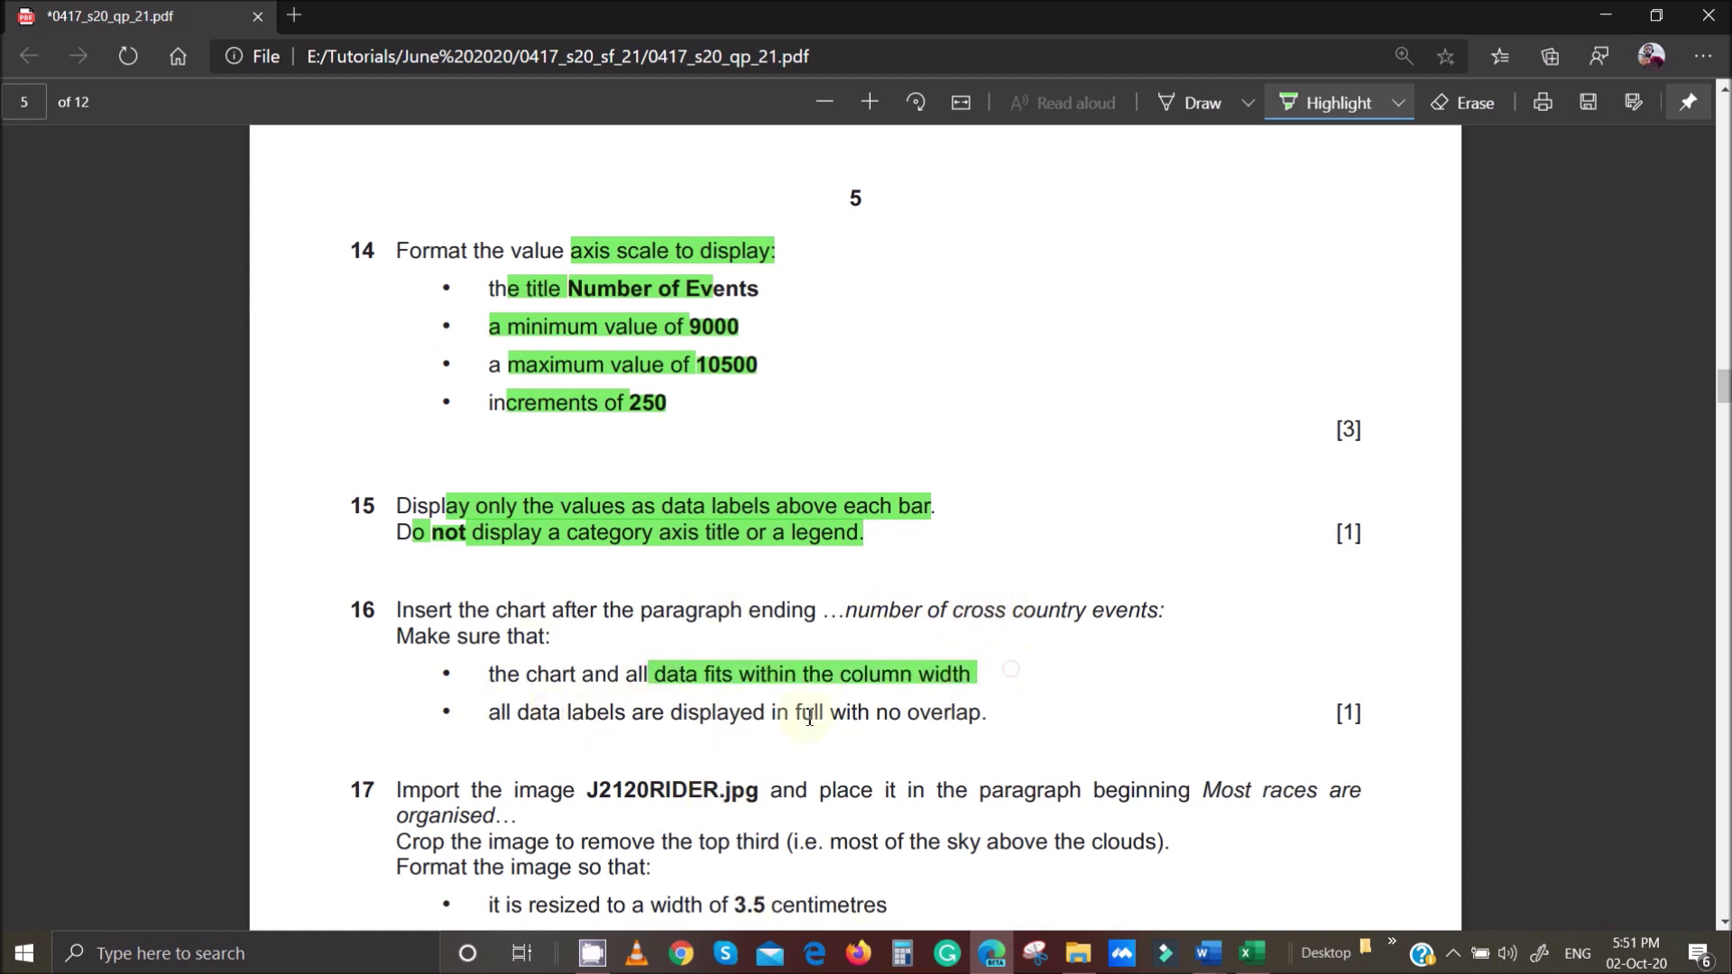
left_click_drag(510, 717, 985, 708)
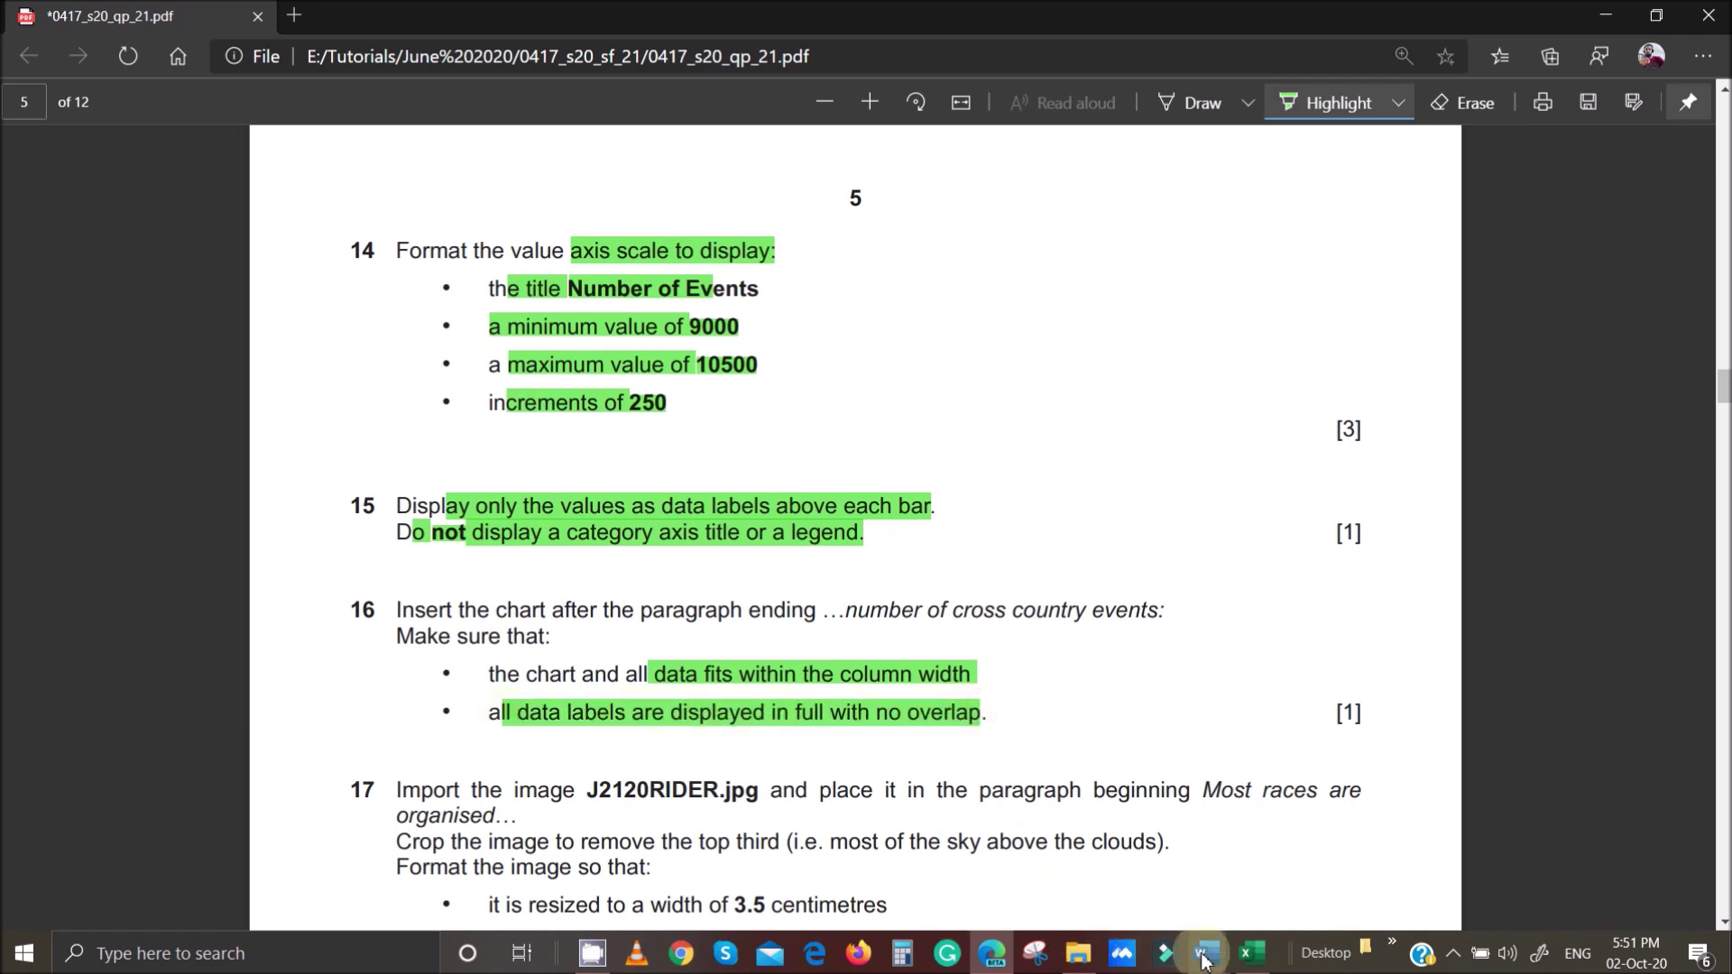
mouse_move(1206, 953)
mouse_move(1274, 879)
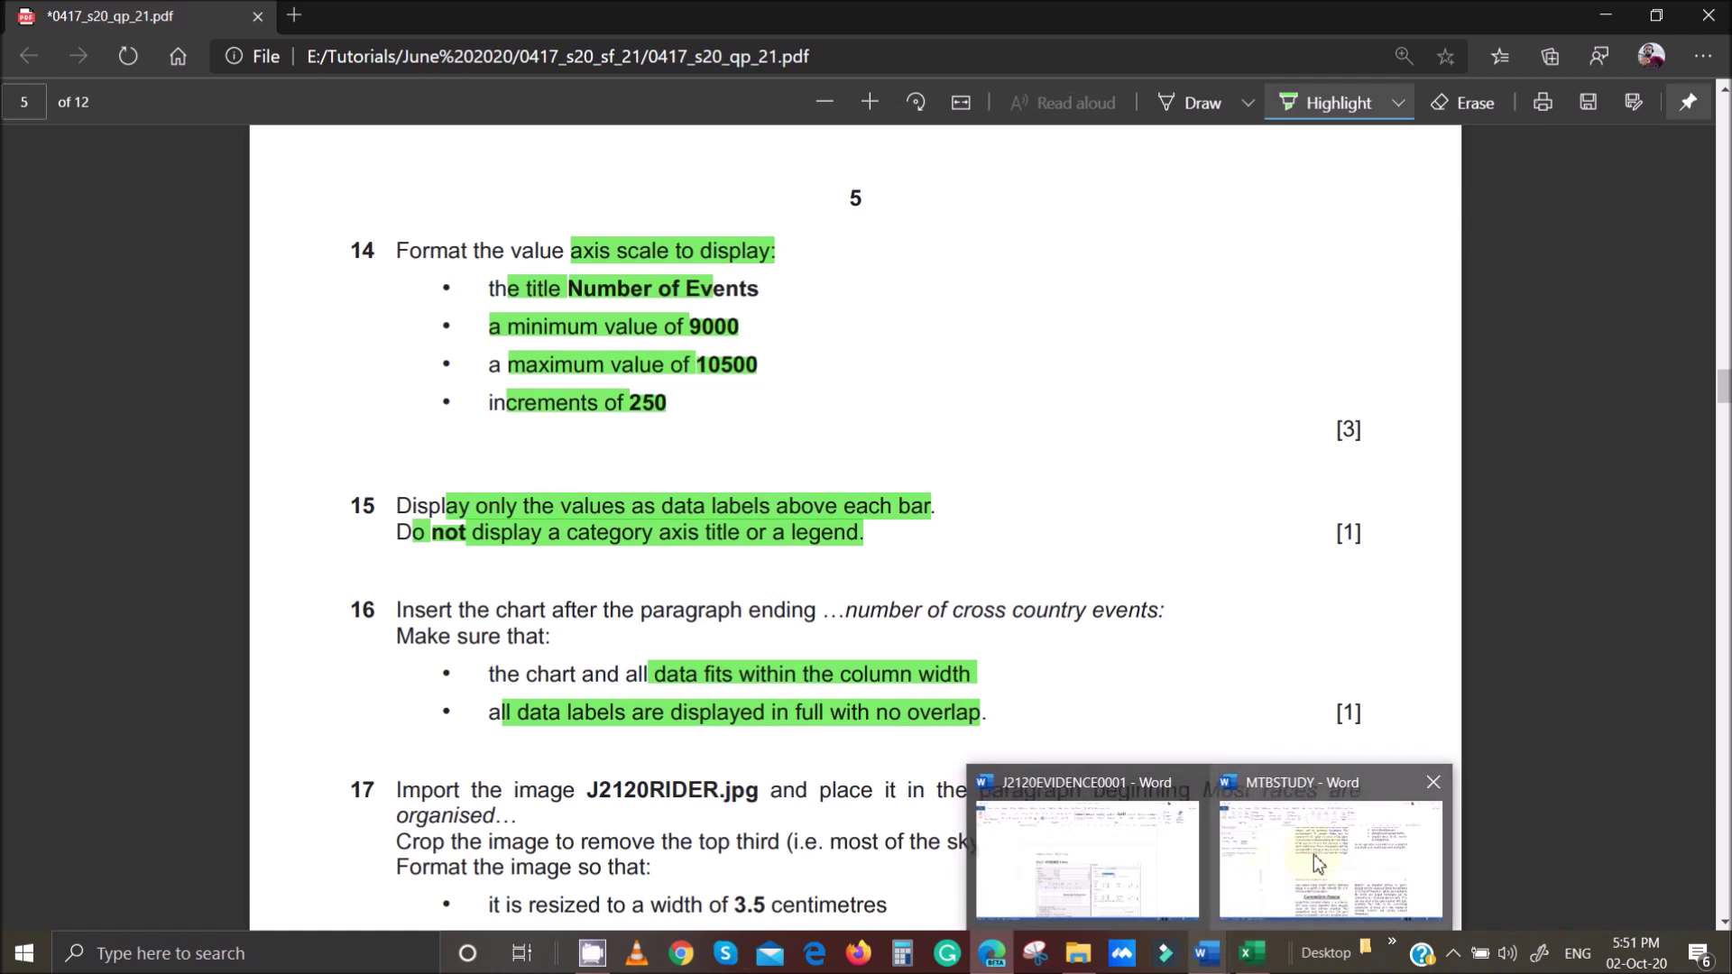
Return to the J2120GROWTH workbook and copy the whole Cross Country chart.
left_click(1252, 953)
left_click(1098, 420)
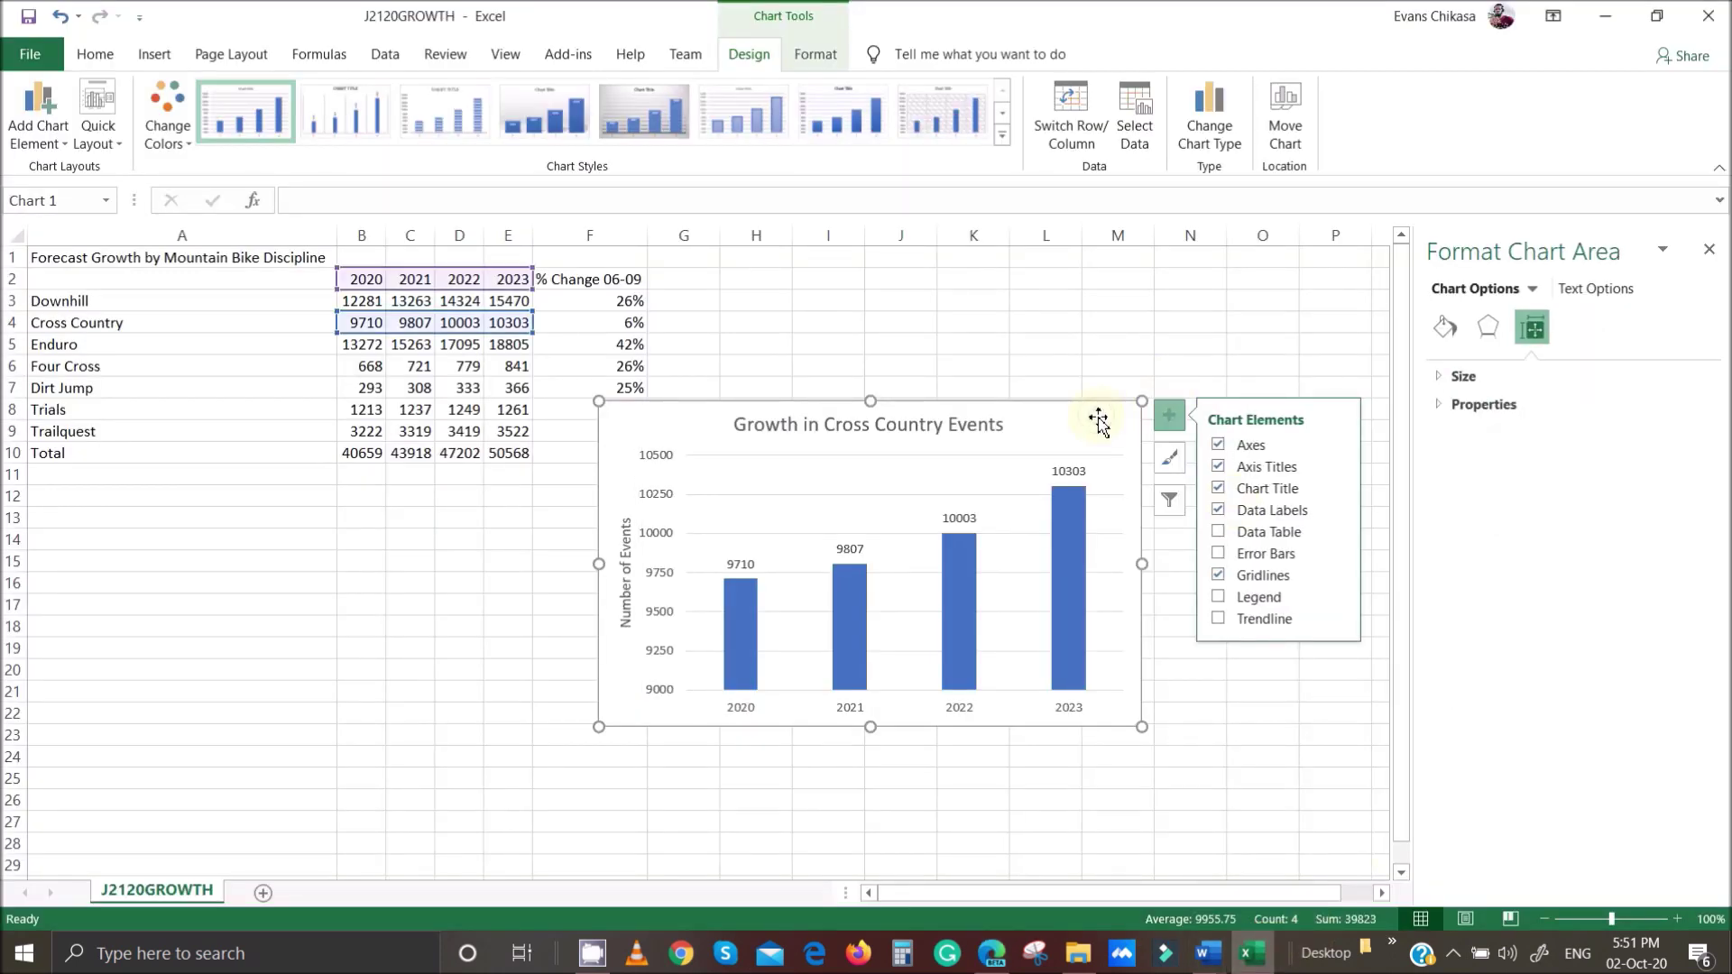
right_click(1098, 420)
left_click(1118, 453)
Highlight "number of cross country events:" in question 16 of the exam PDF and switch to the MTBSTUDY document in Word.
mouse_move(1209, 963)
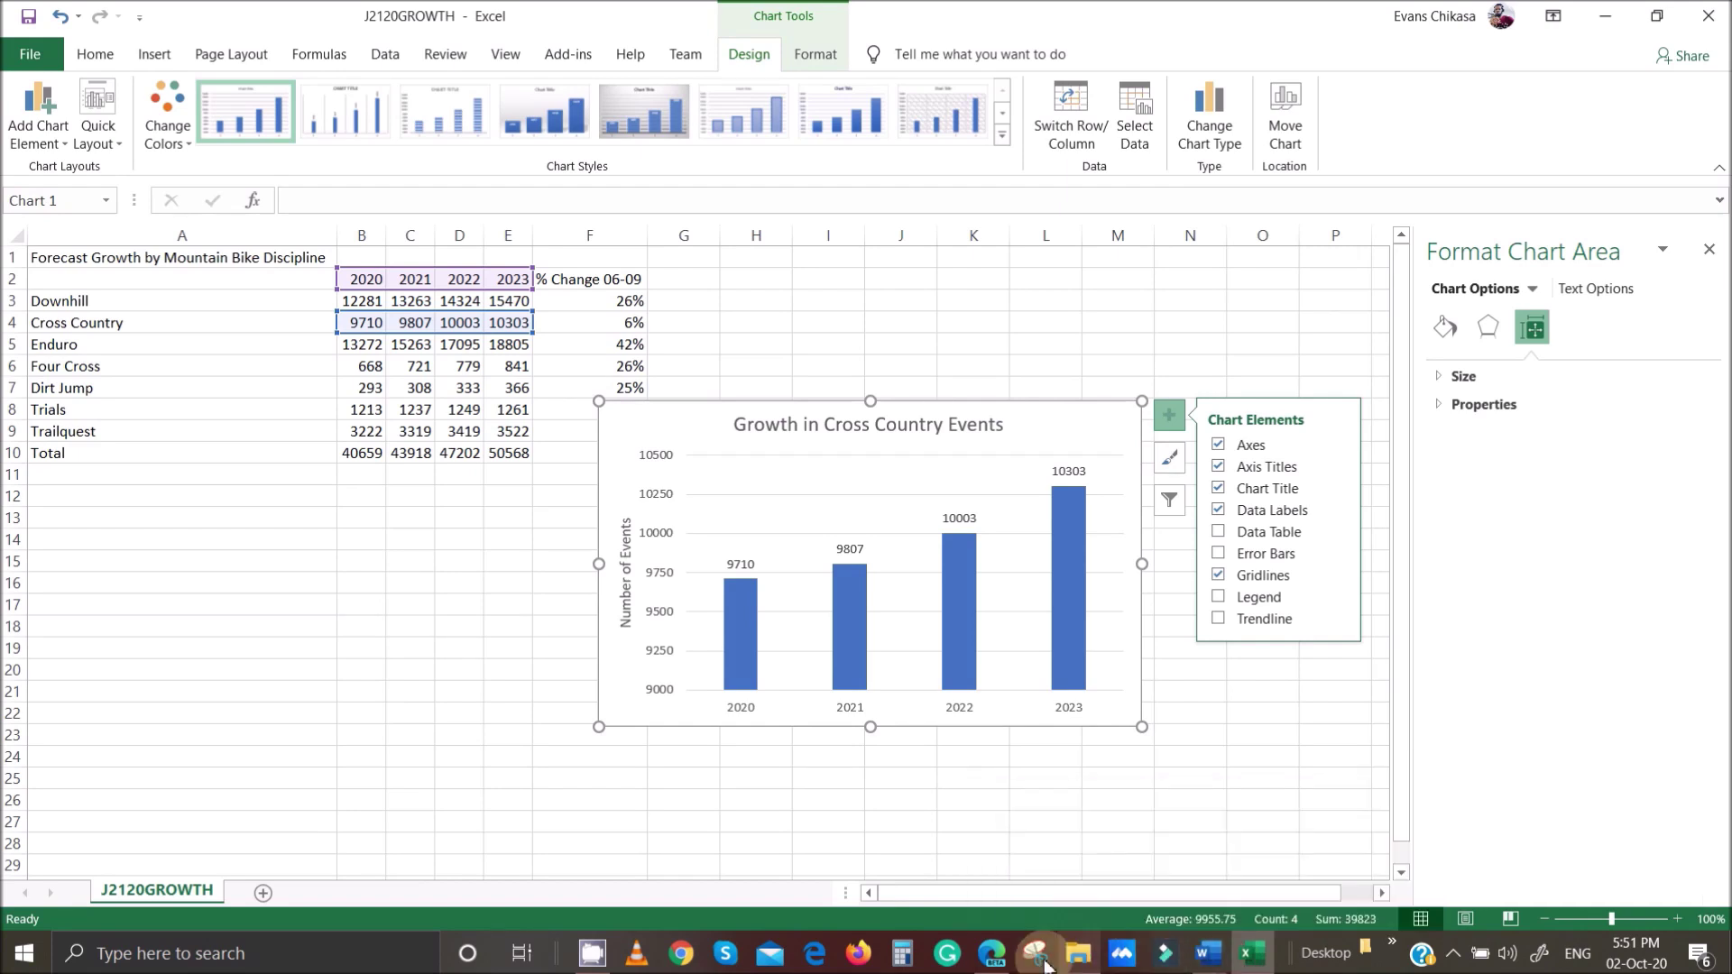
left_click(991, 953)
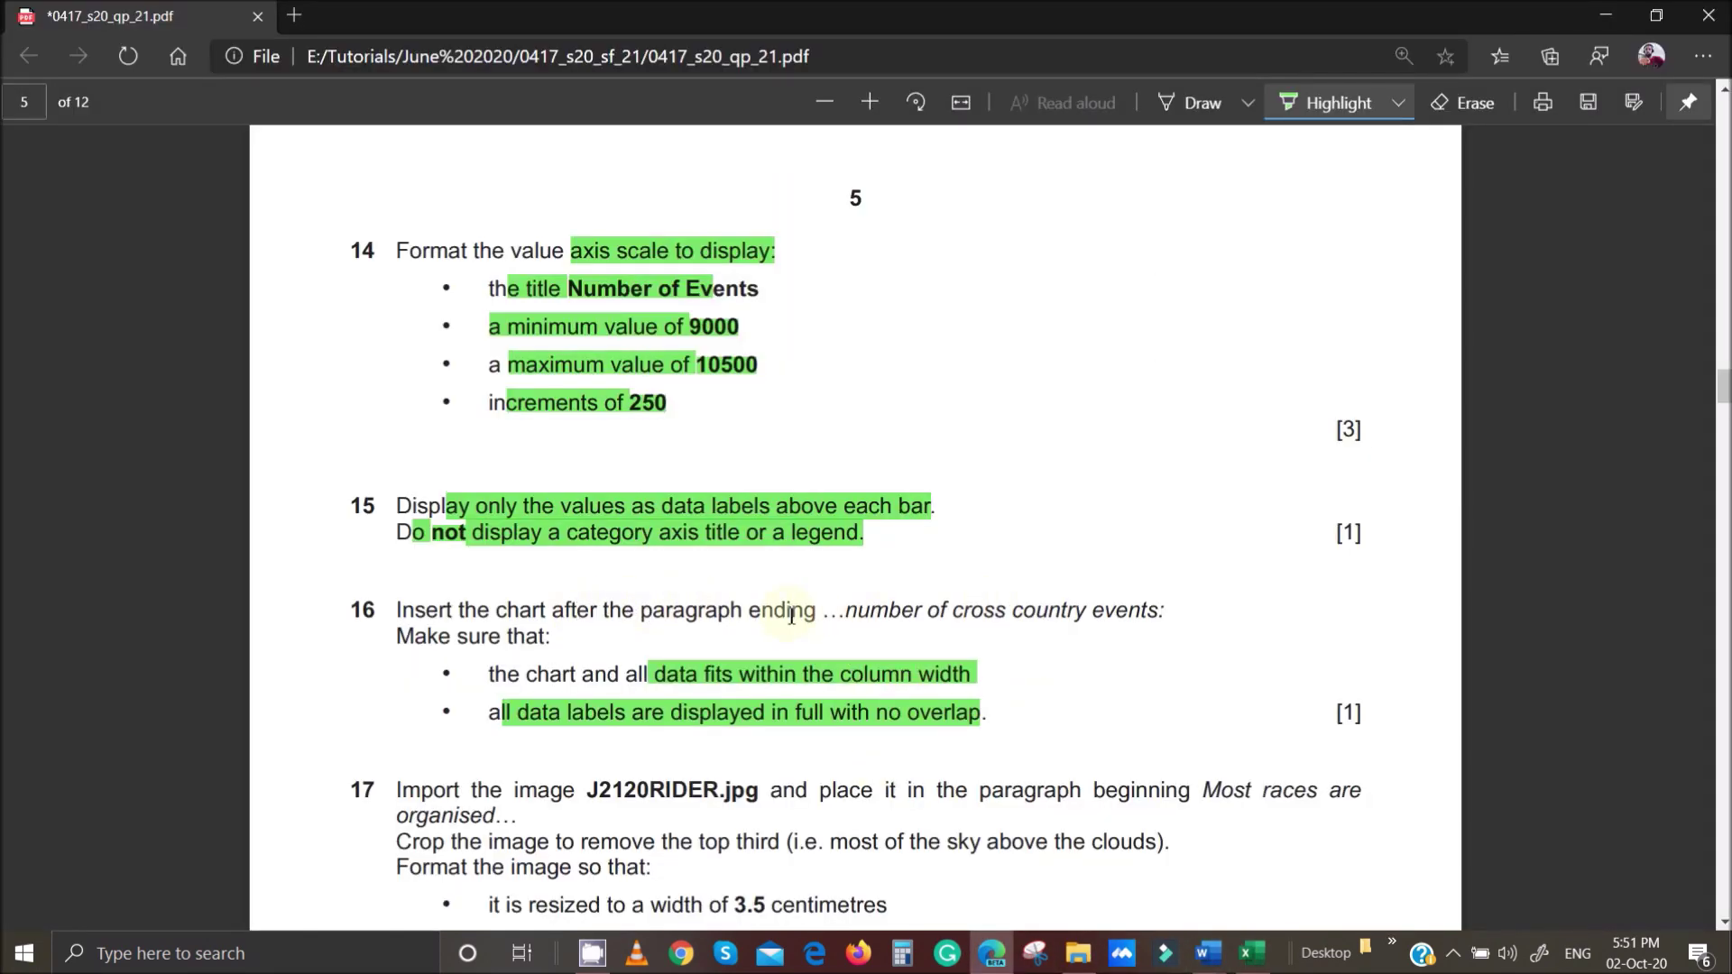
left_click_drag(848, 618, 1165, 623)
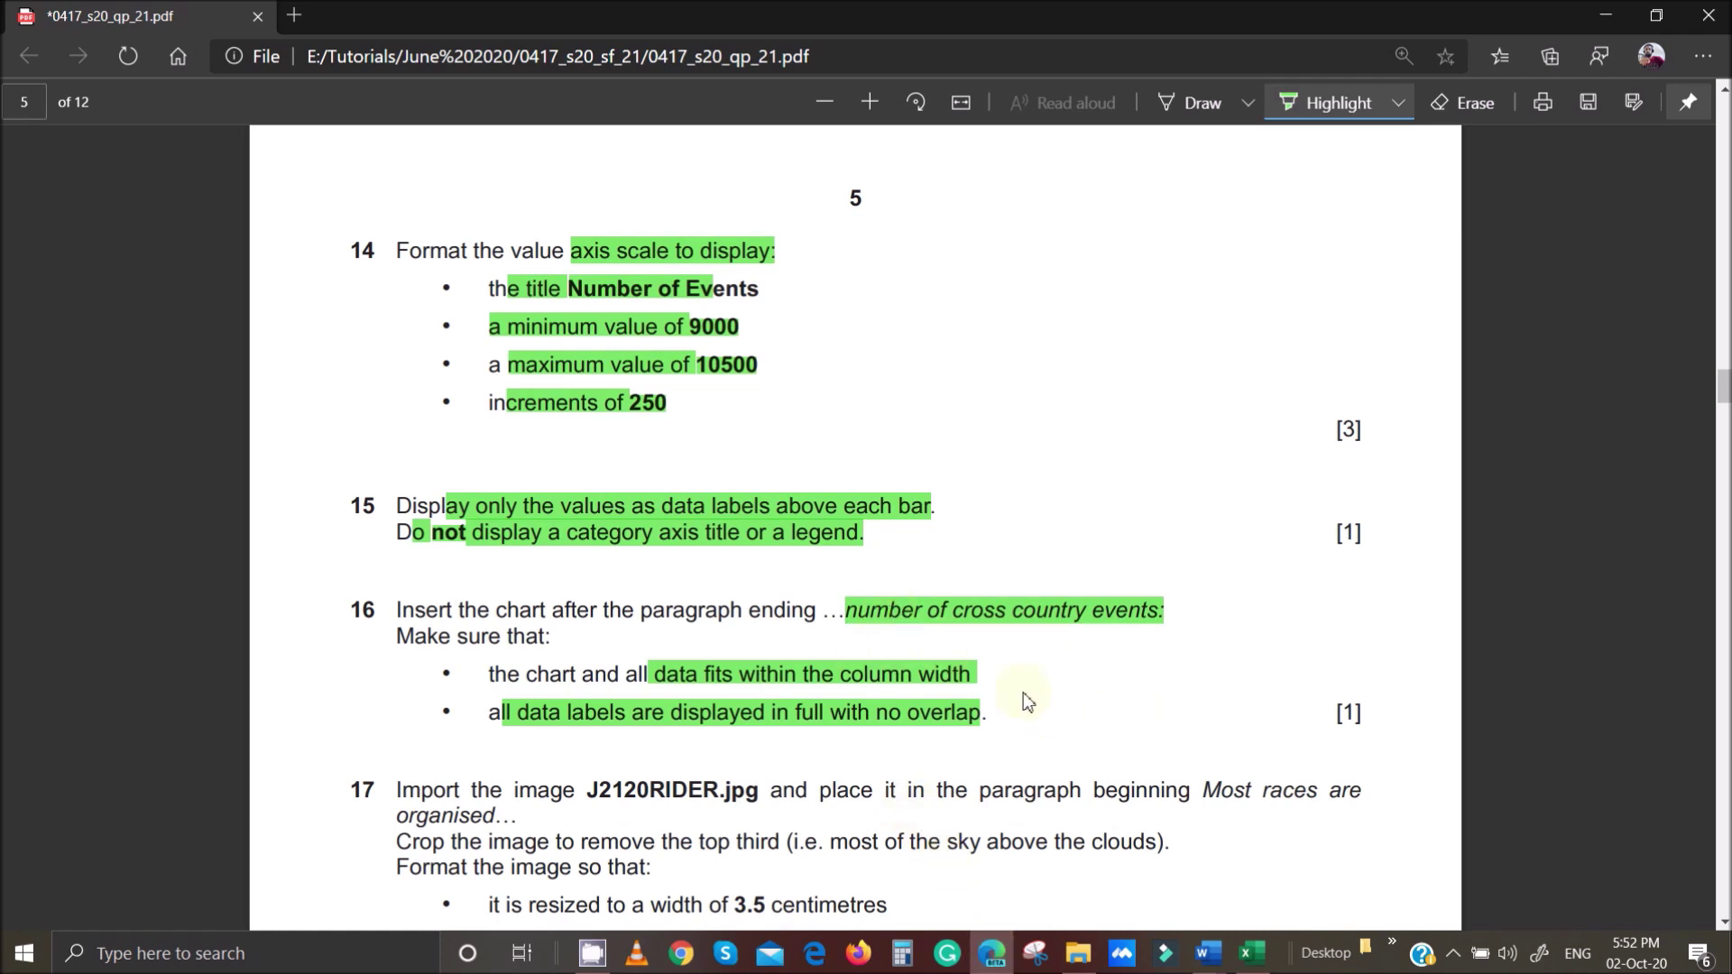
mouse_move(1254, 953)
left_click(1273, 855)
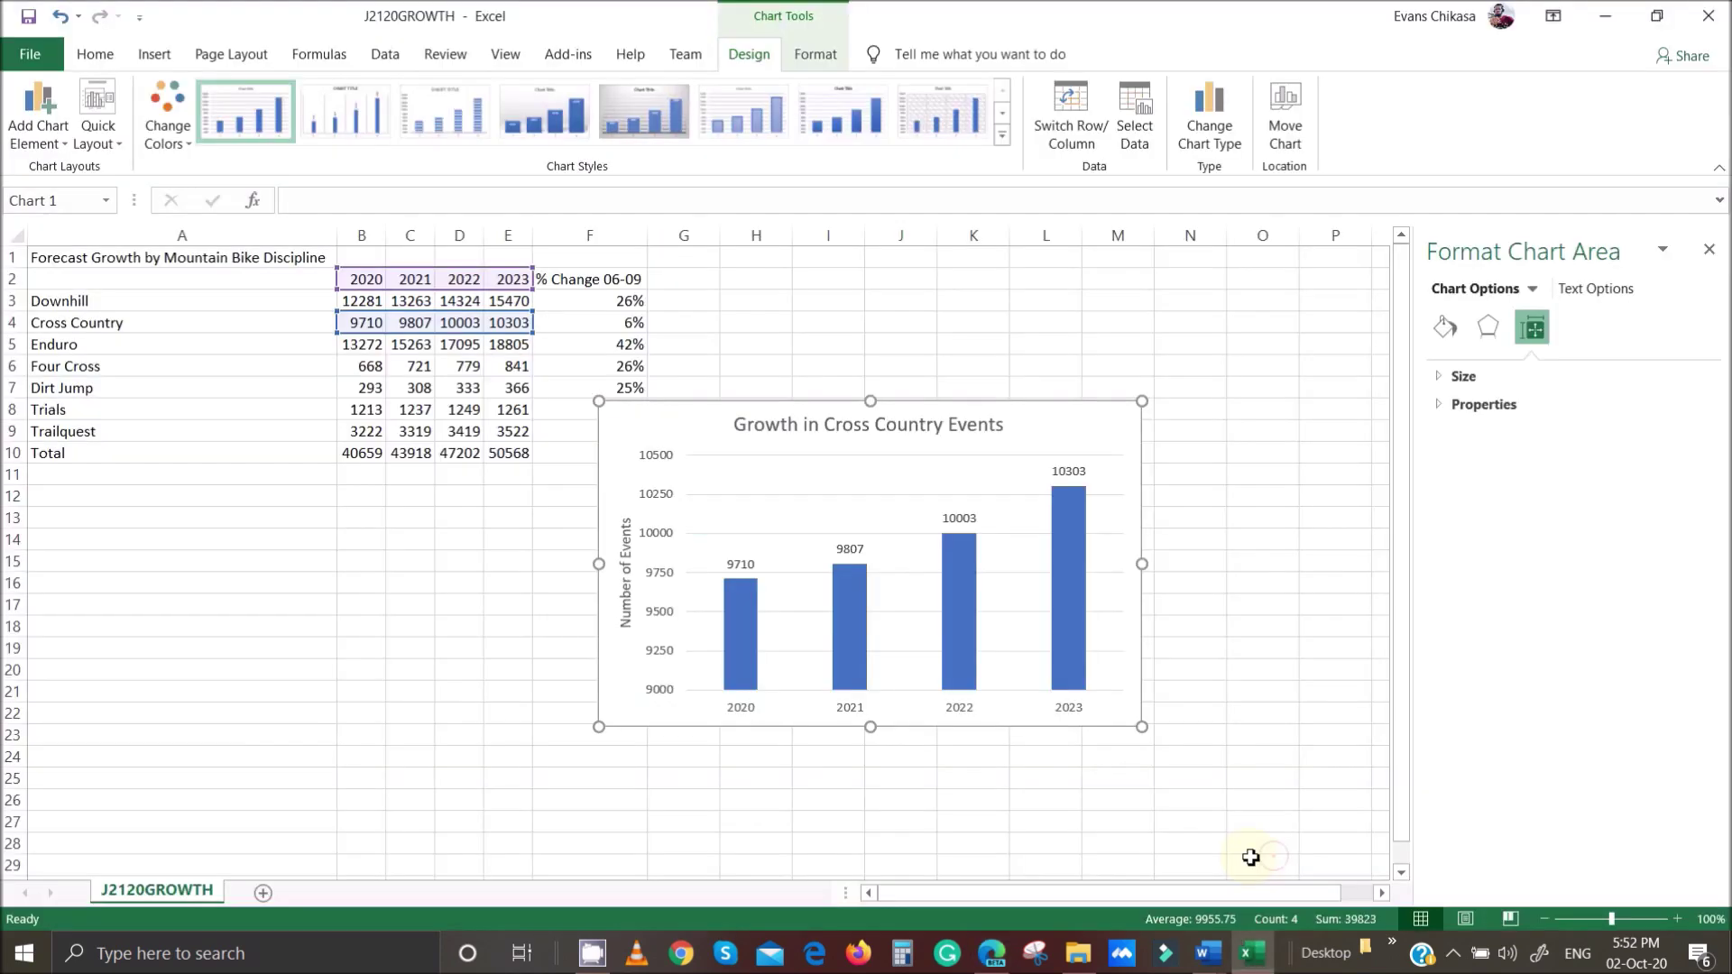
left_click(1326, 852)
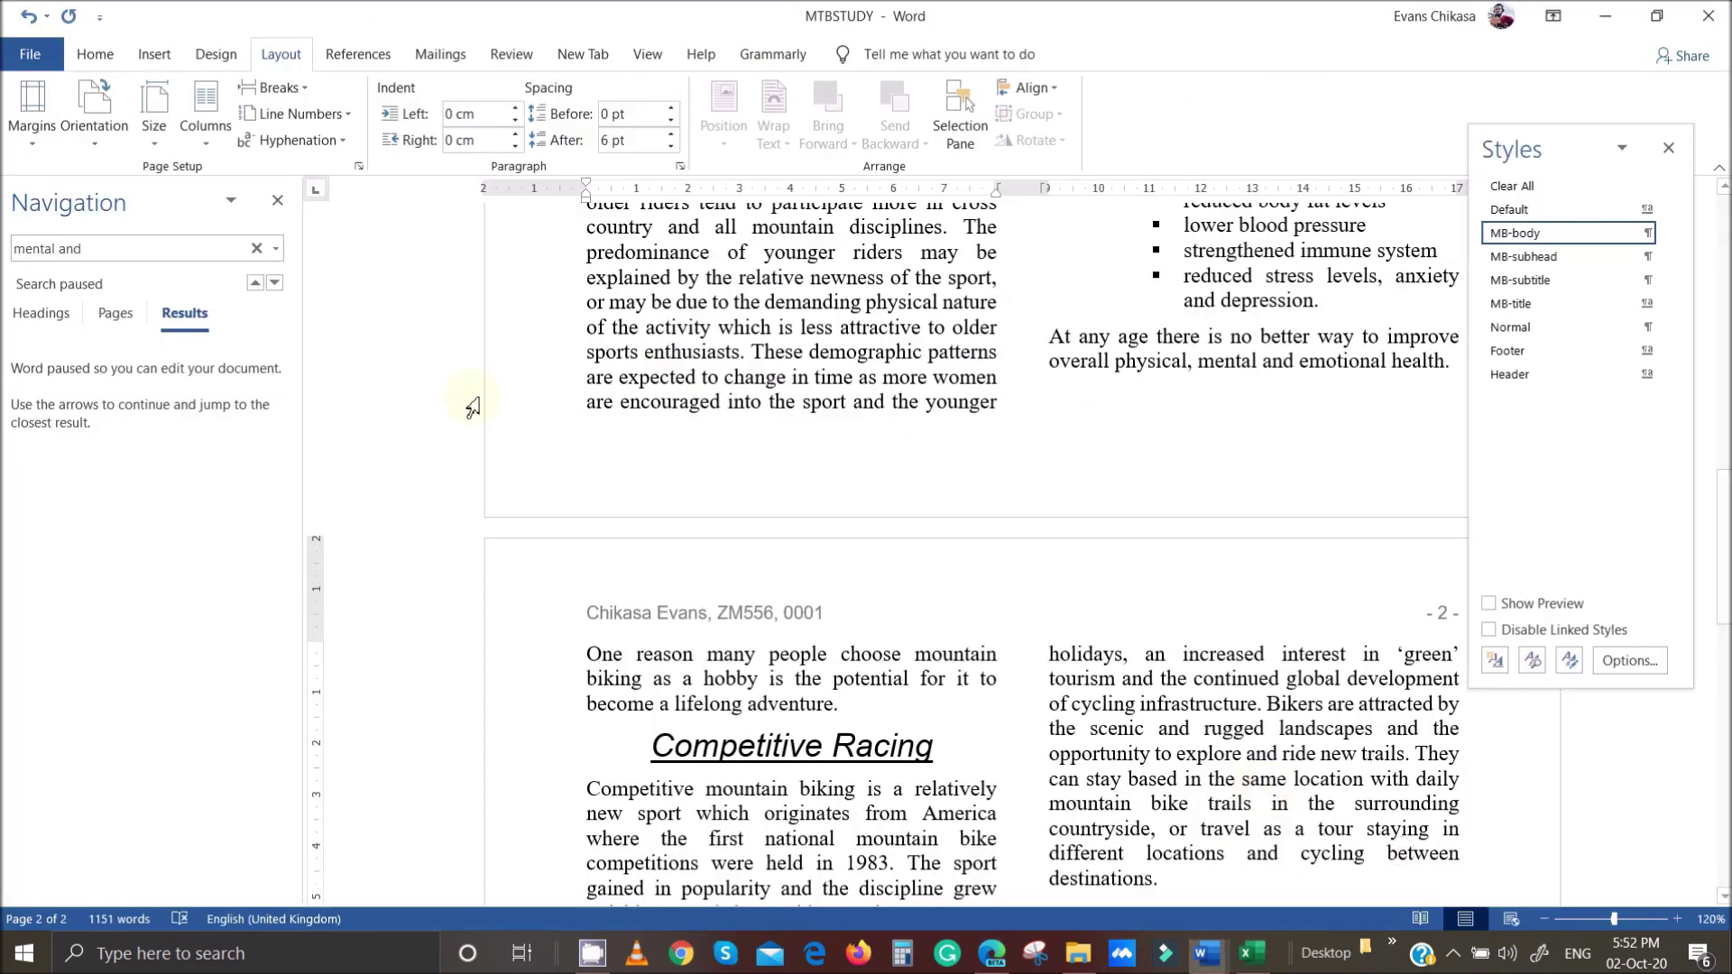
Find "number of cross" in the document and insert an empty paragraph after the paragraph ending "number of cross country events:".
left_click(67, 257)
type("nu")
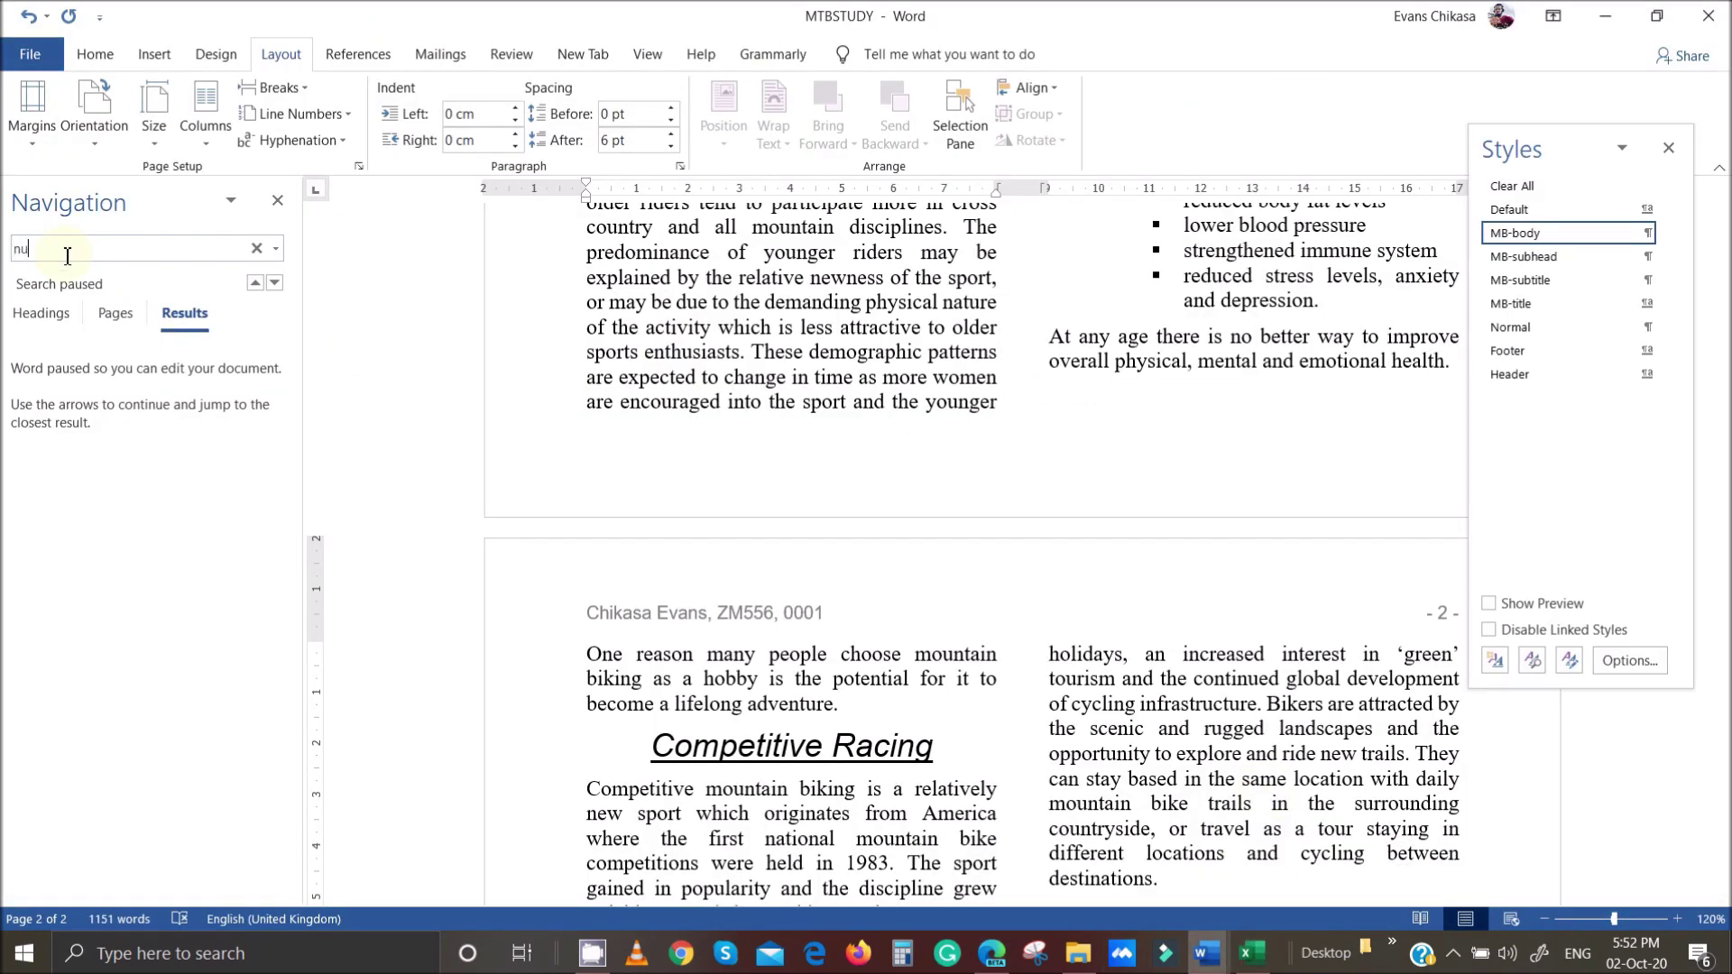
type("mber of cross")
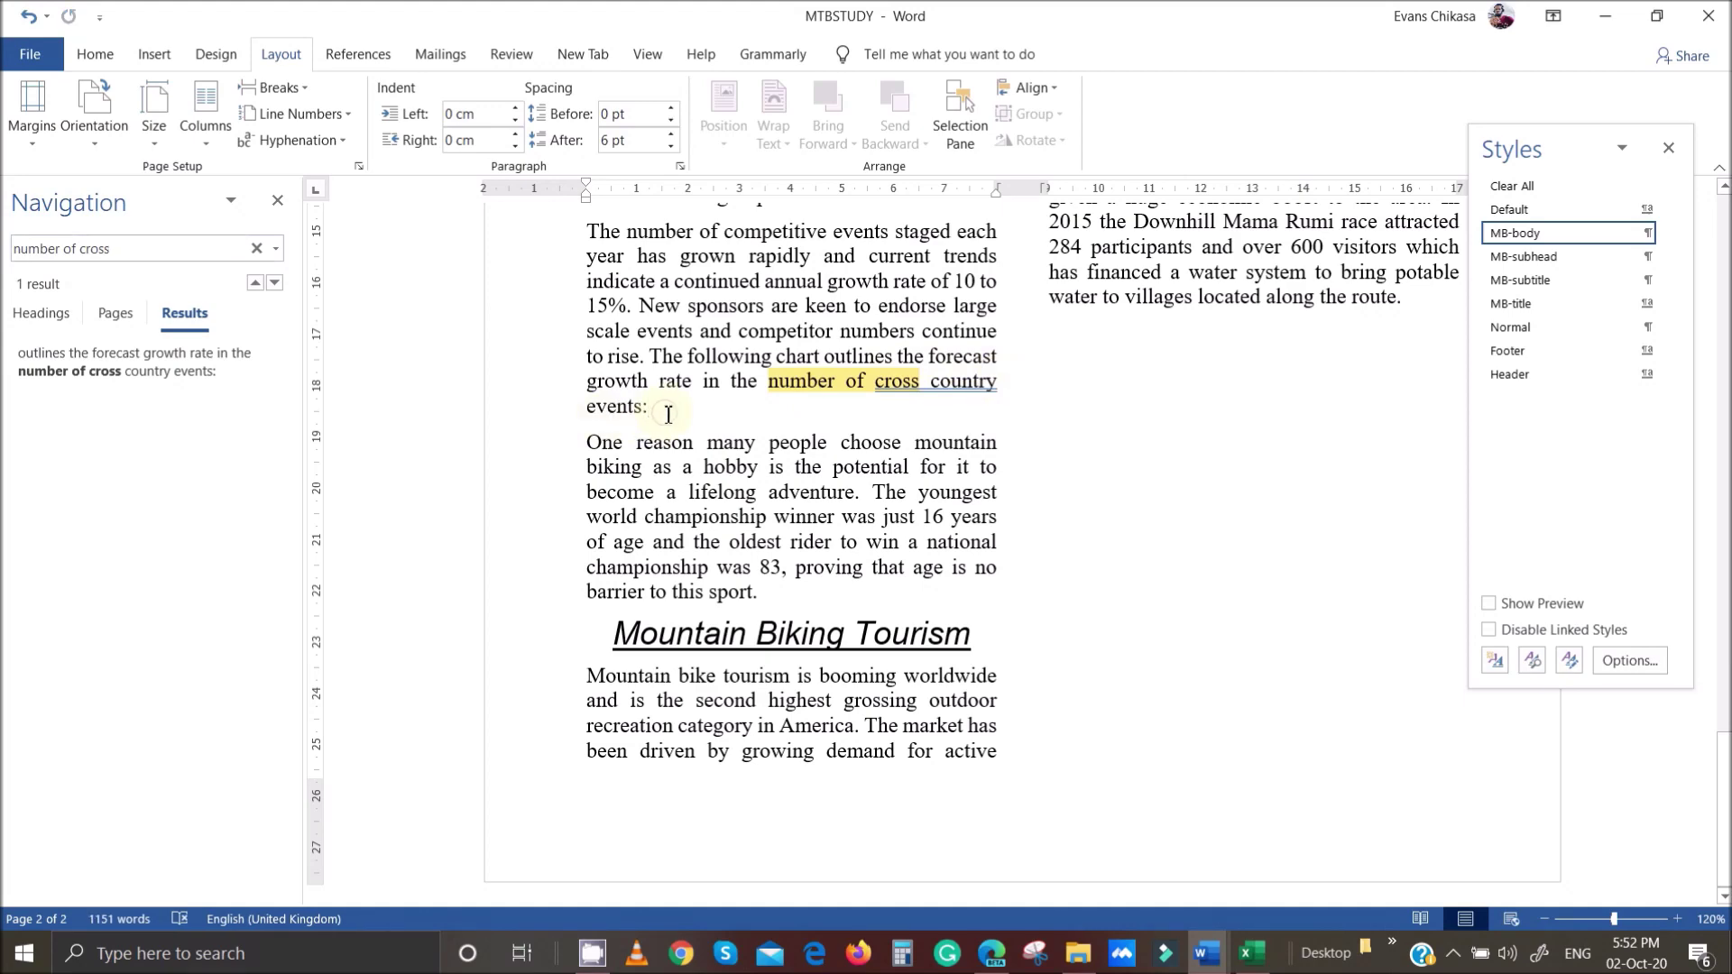
key("Return")
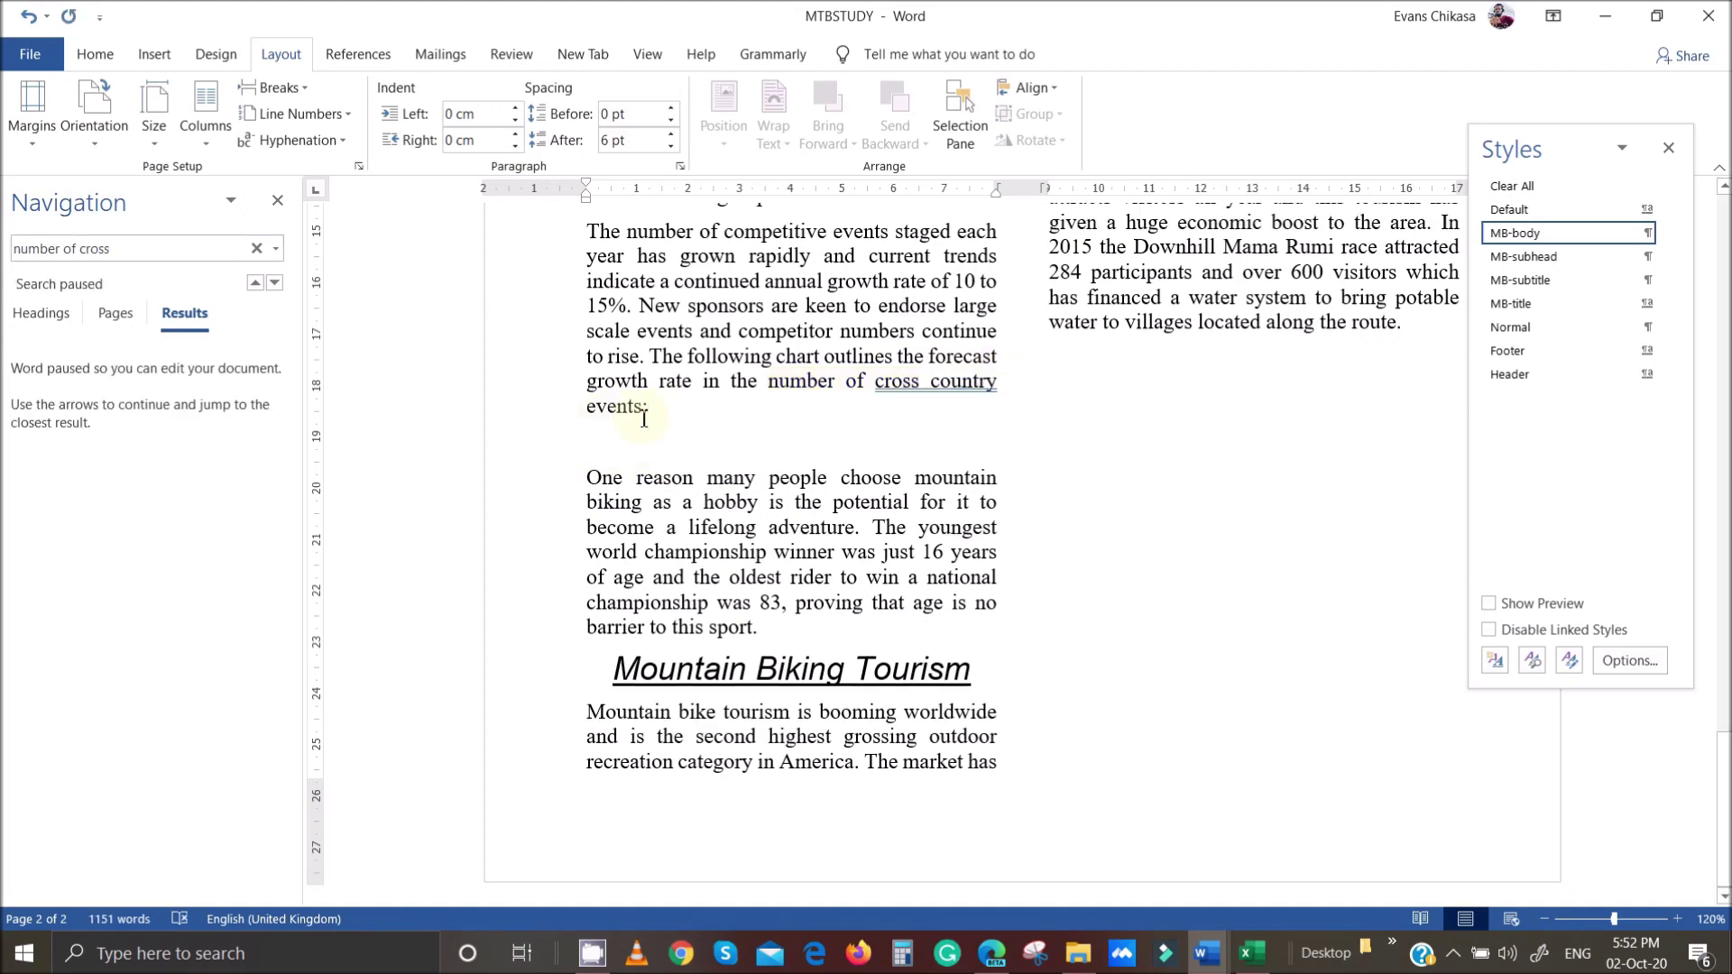
Paste the copied Cross Country chart into the empty paragraph after "number of cross country events:".
key("ctrl+v")
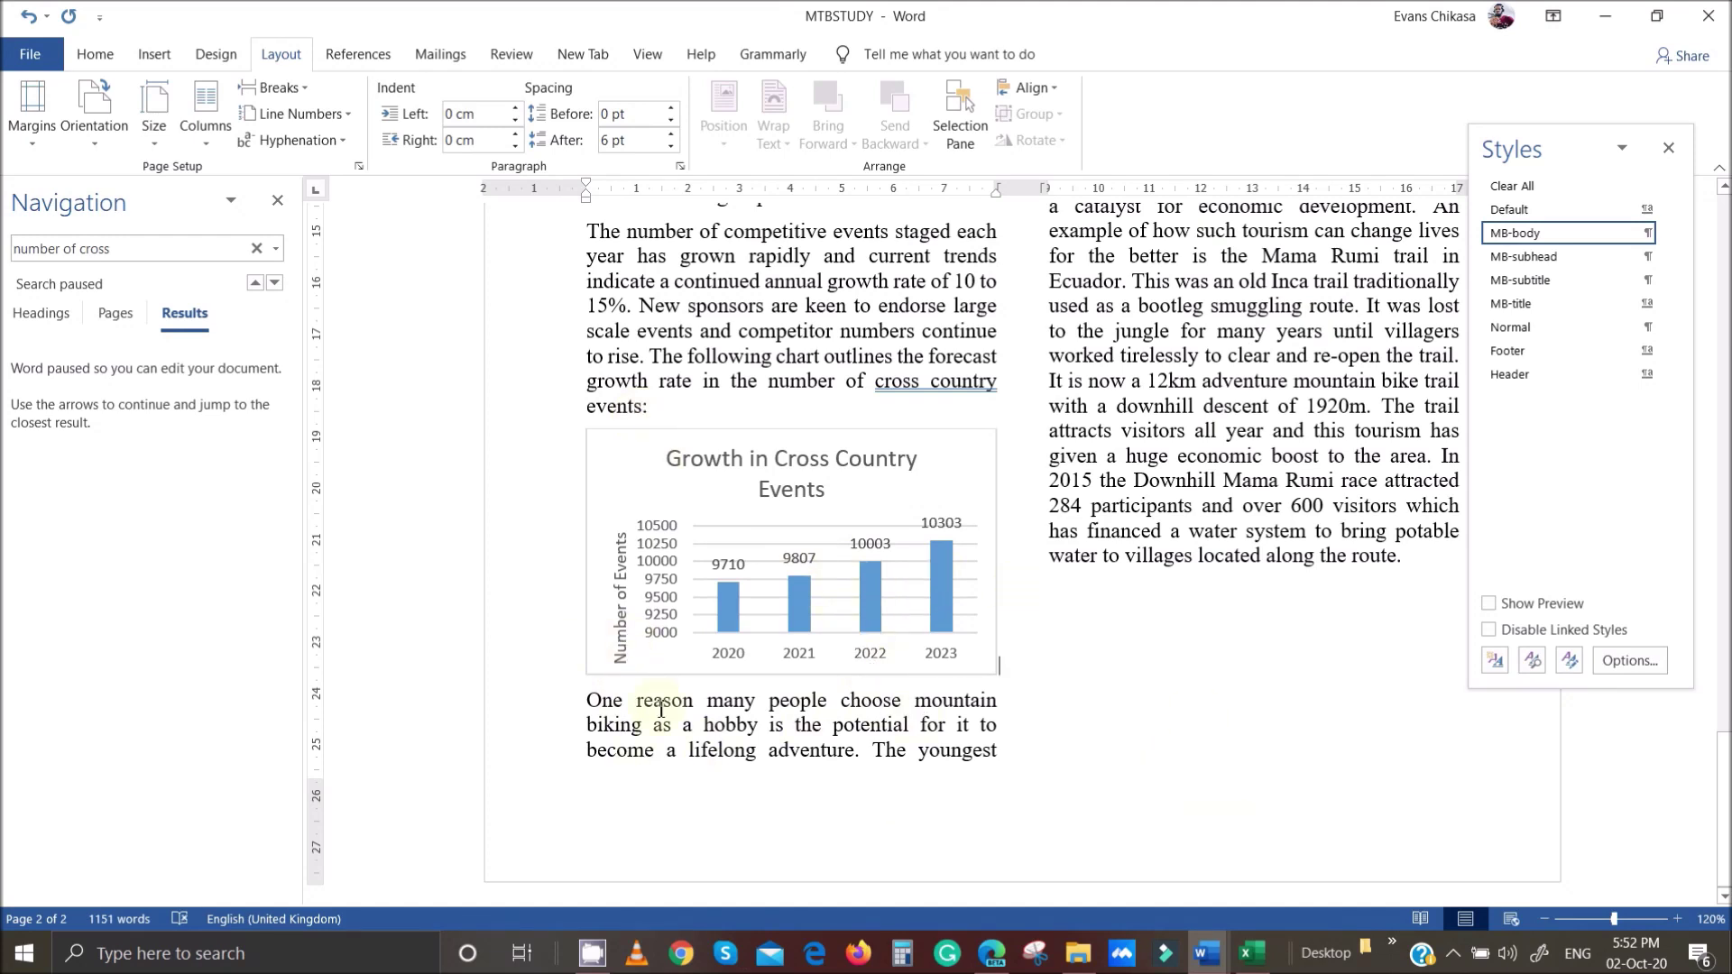
Highlight "J2120RIDER.jpg" and "Most races are organised" in question 17 of the exam PDF, then return to the MTBSTUDY document in Word.
mouse_move(1082, 958)
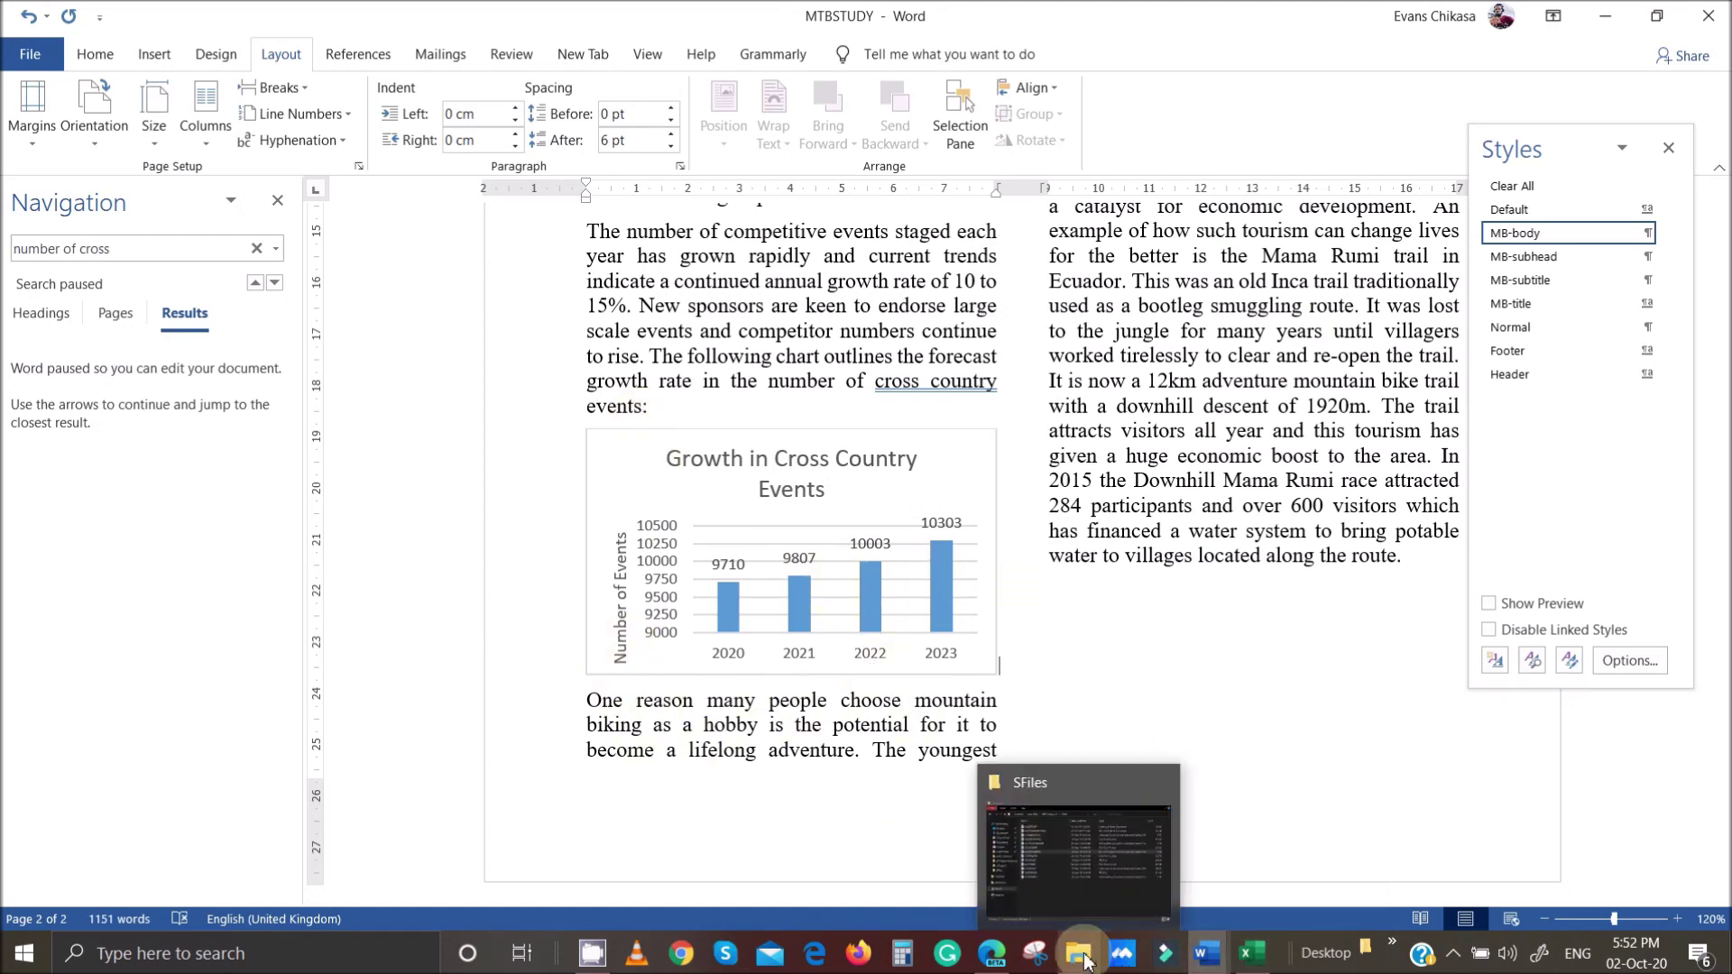
left_click(993, 953)
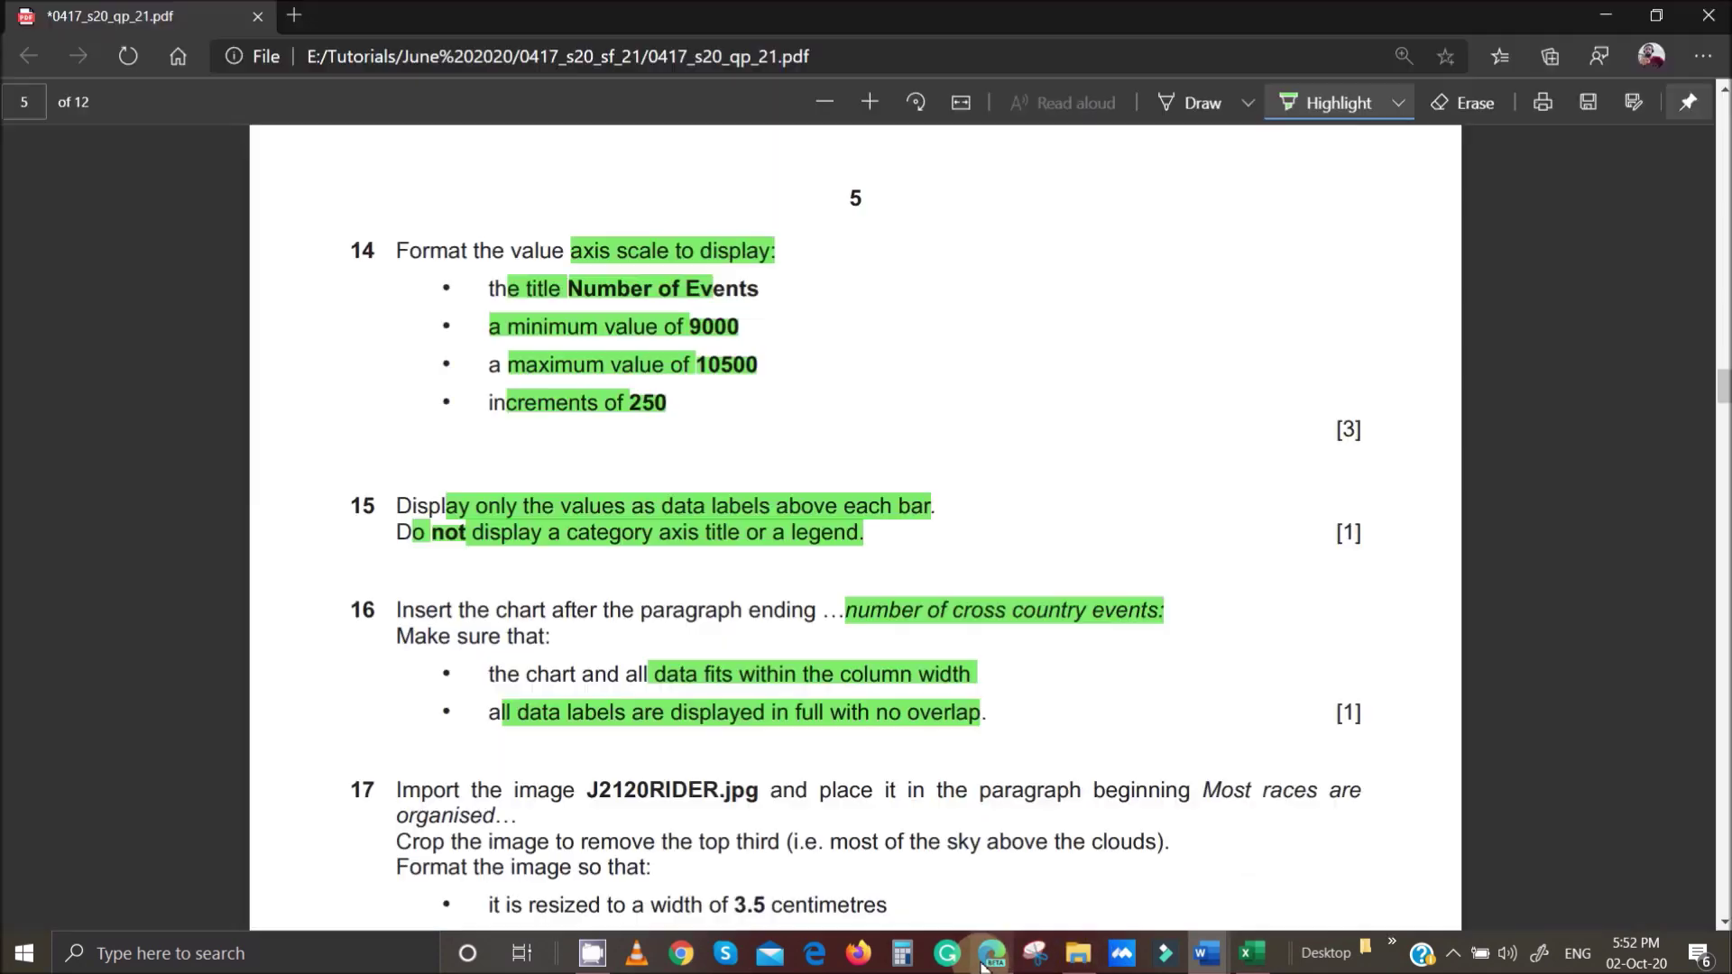
scroll(710, 689, "down", 3)
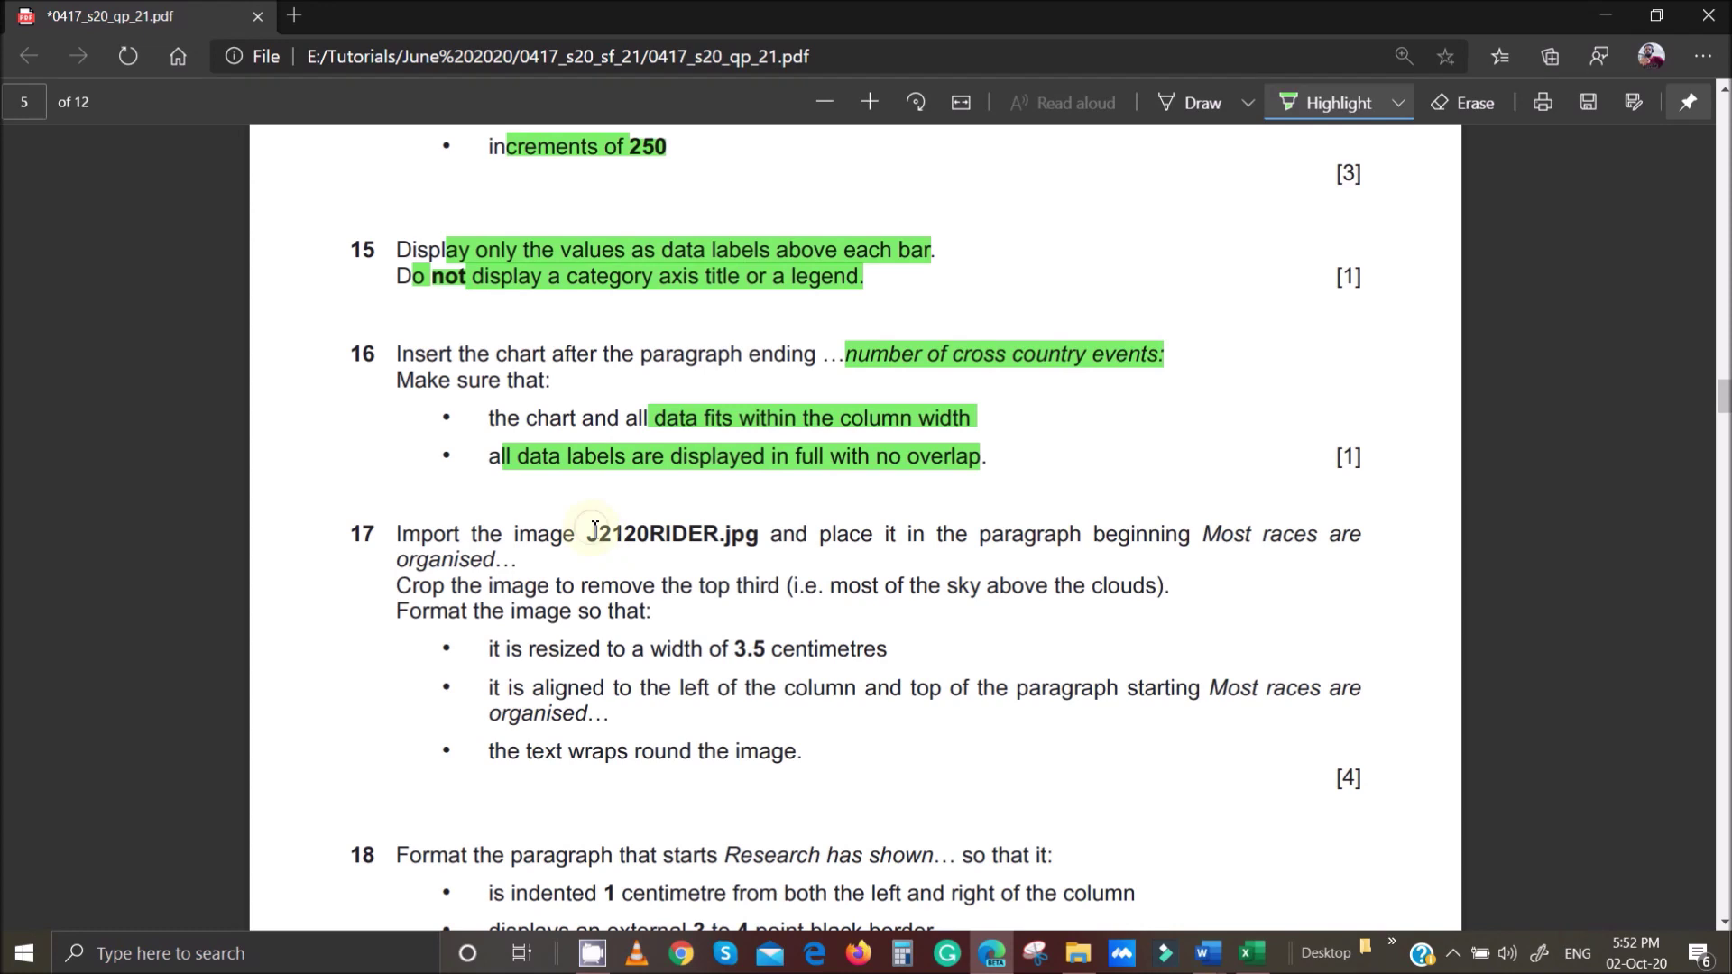
left_click_drag(591, 532, 764, 534)
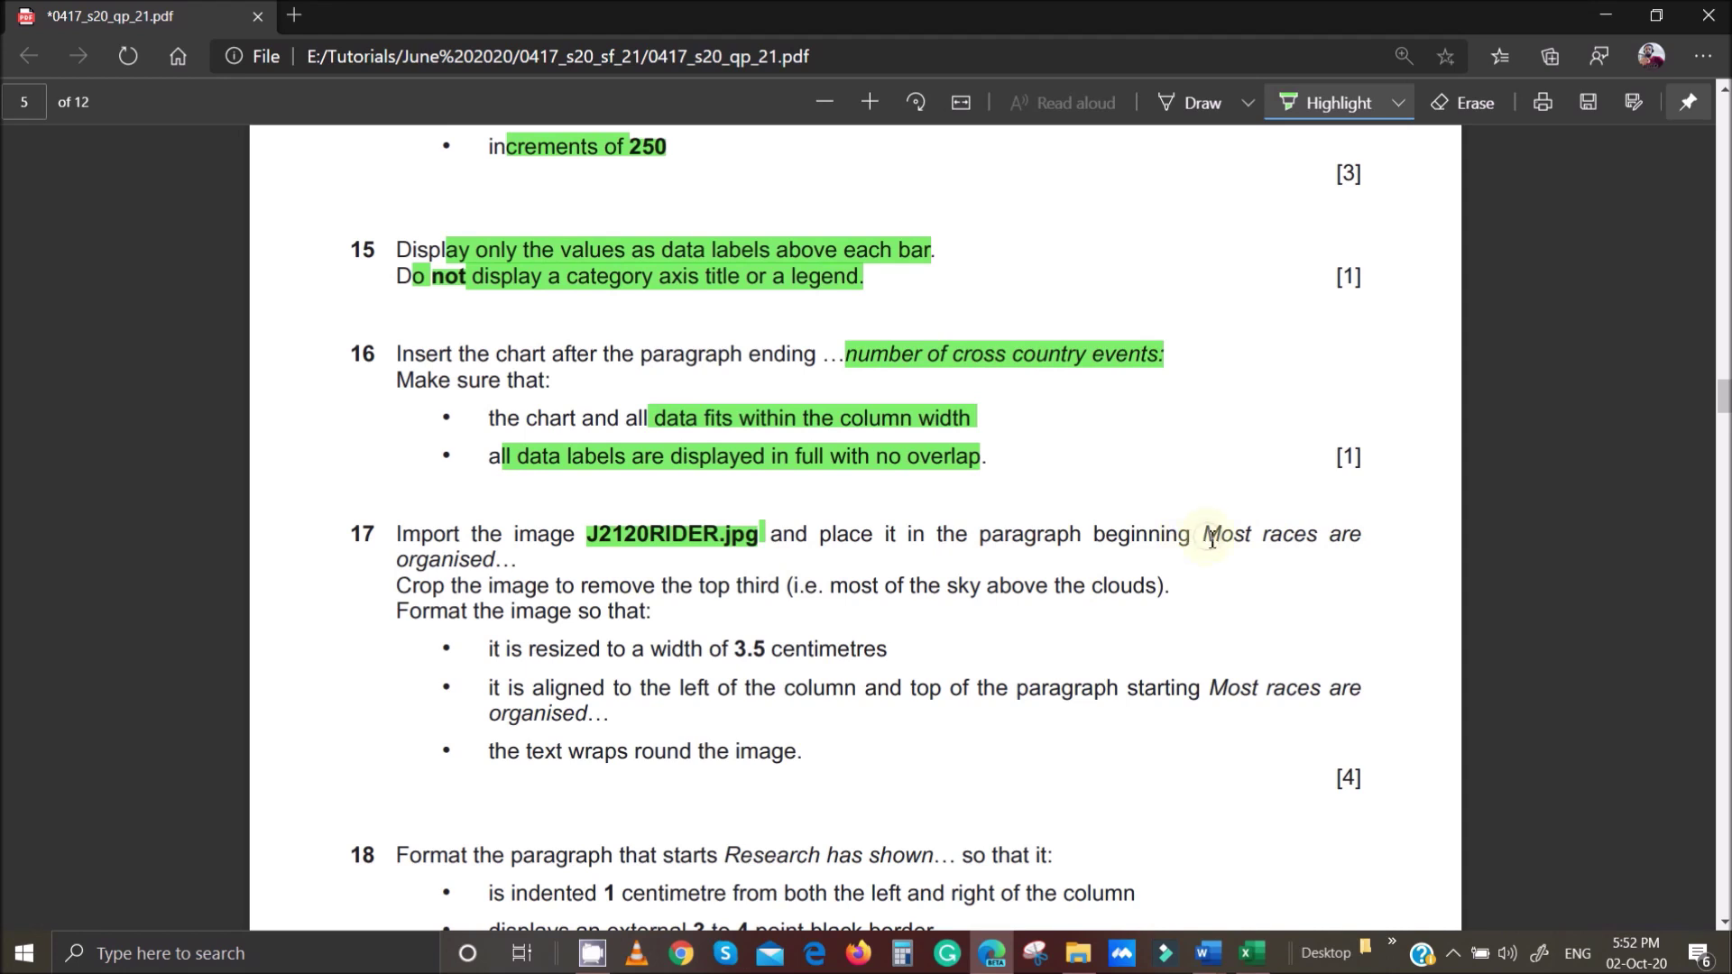
left_click_drag(1212, 539, 521, 560)
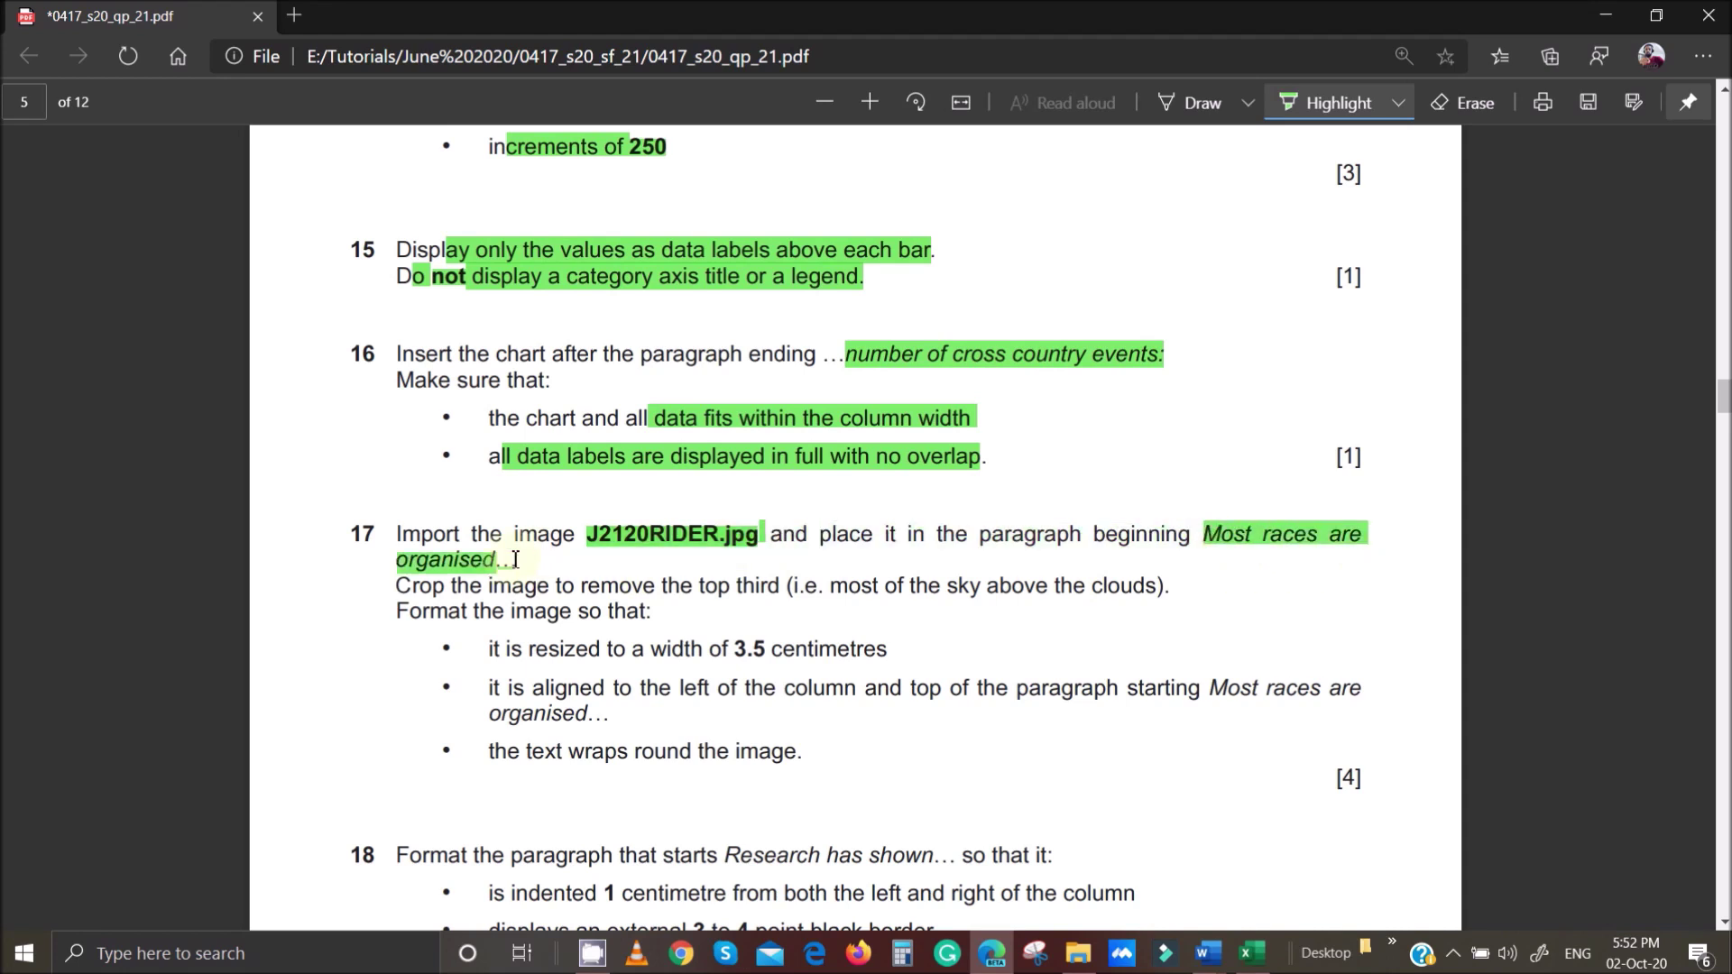
mouse_move(1204, 949)
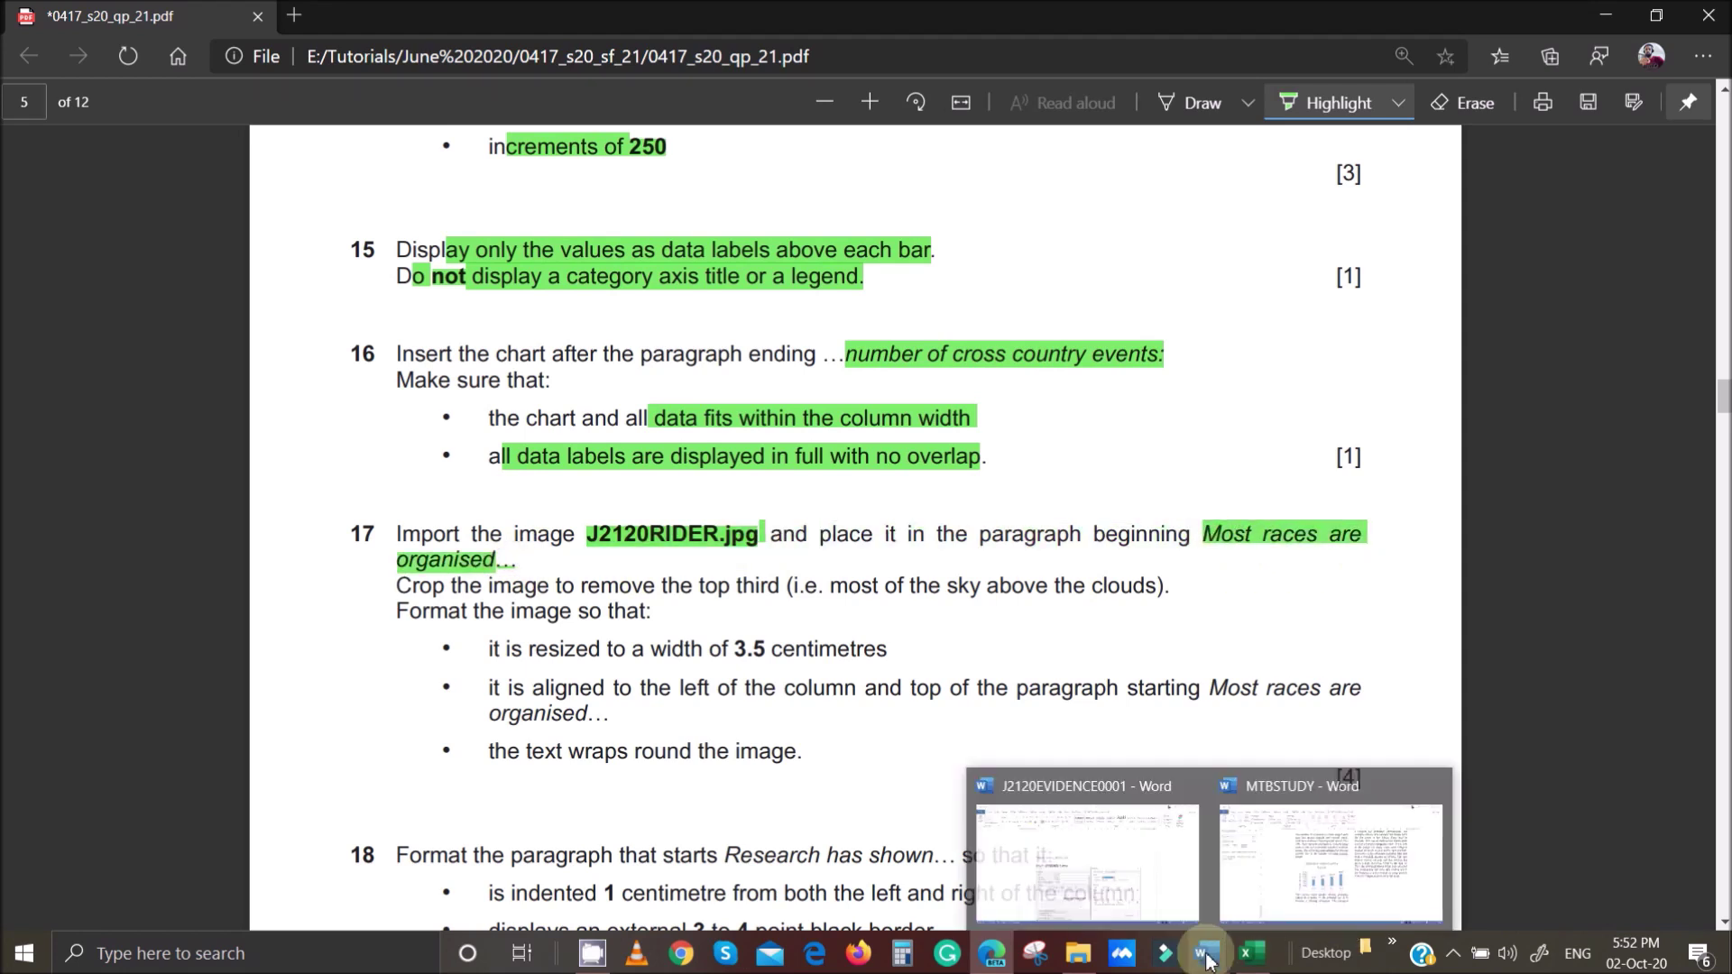
left_click(1290, 859)
Find "most races" in the MTBSTUDY document.
left_click(117, 249)
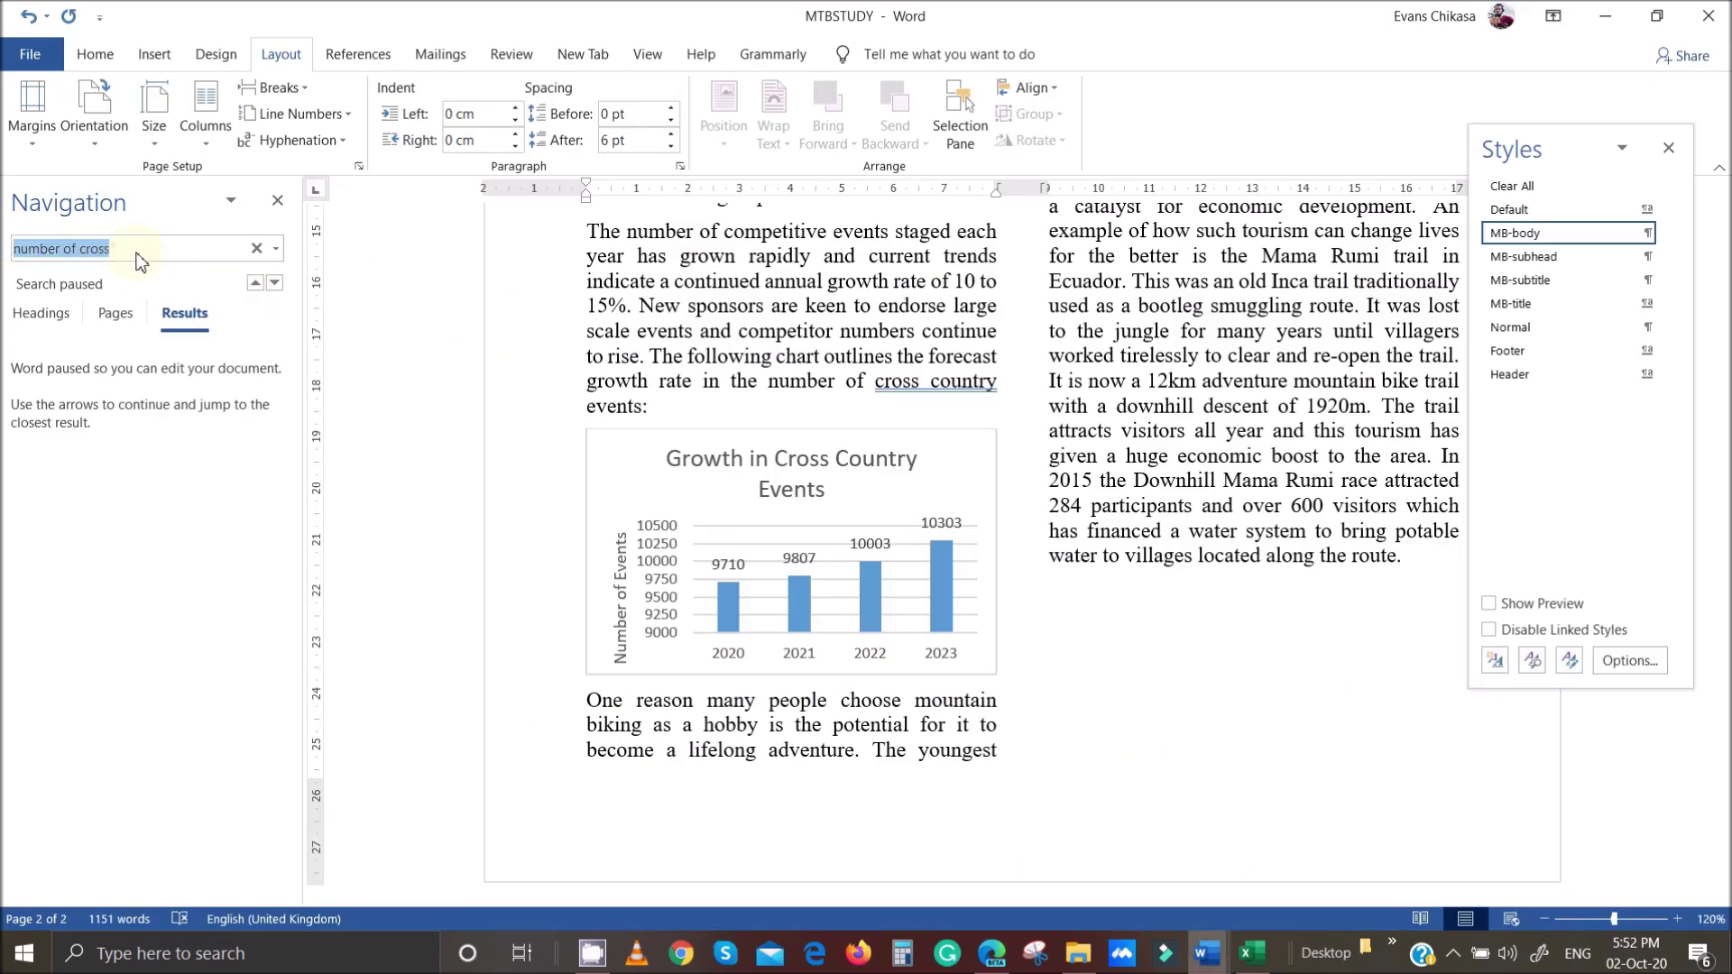
type("most r")
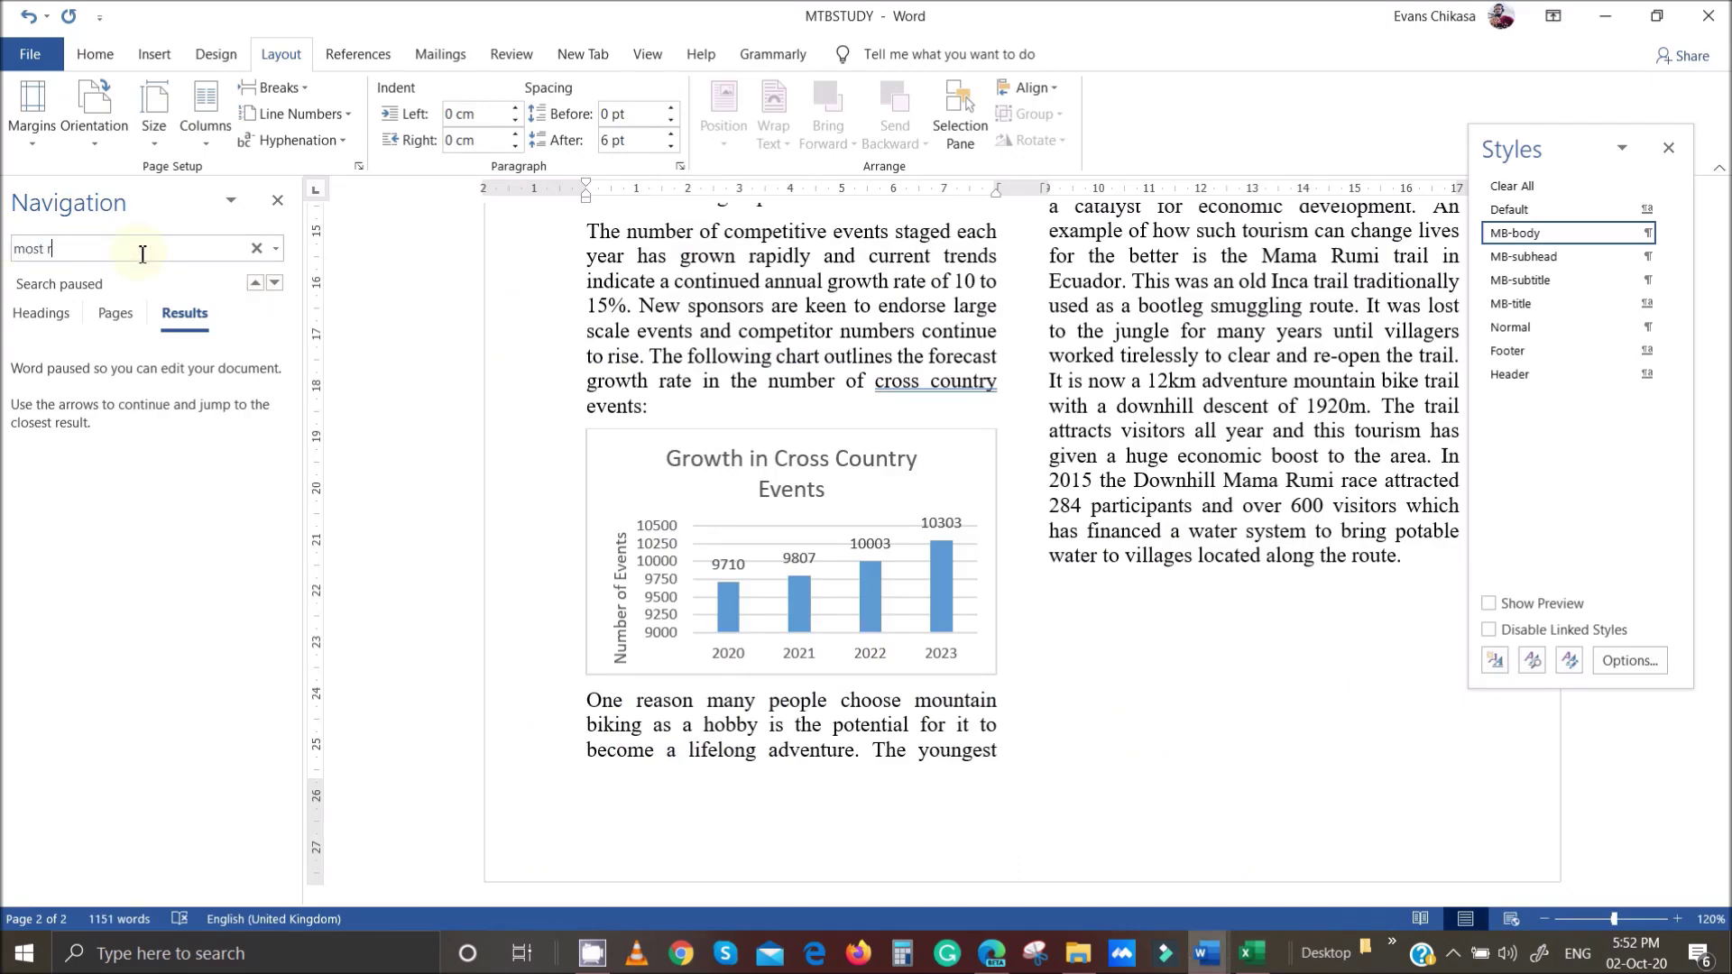
type("aces")
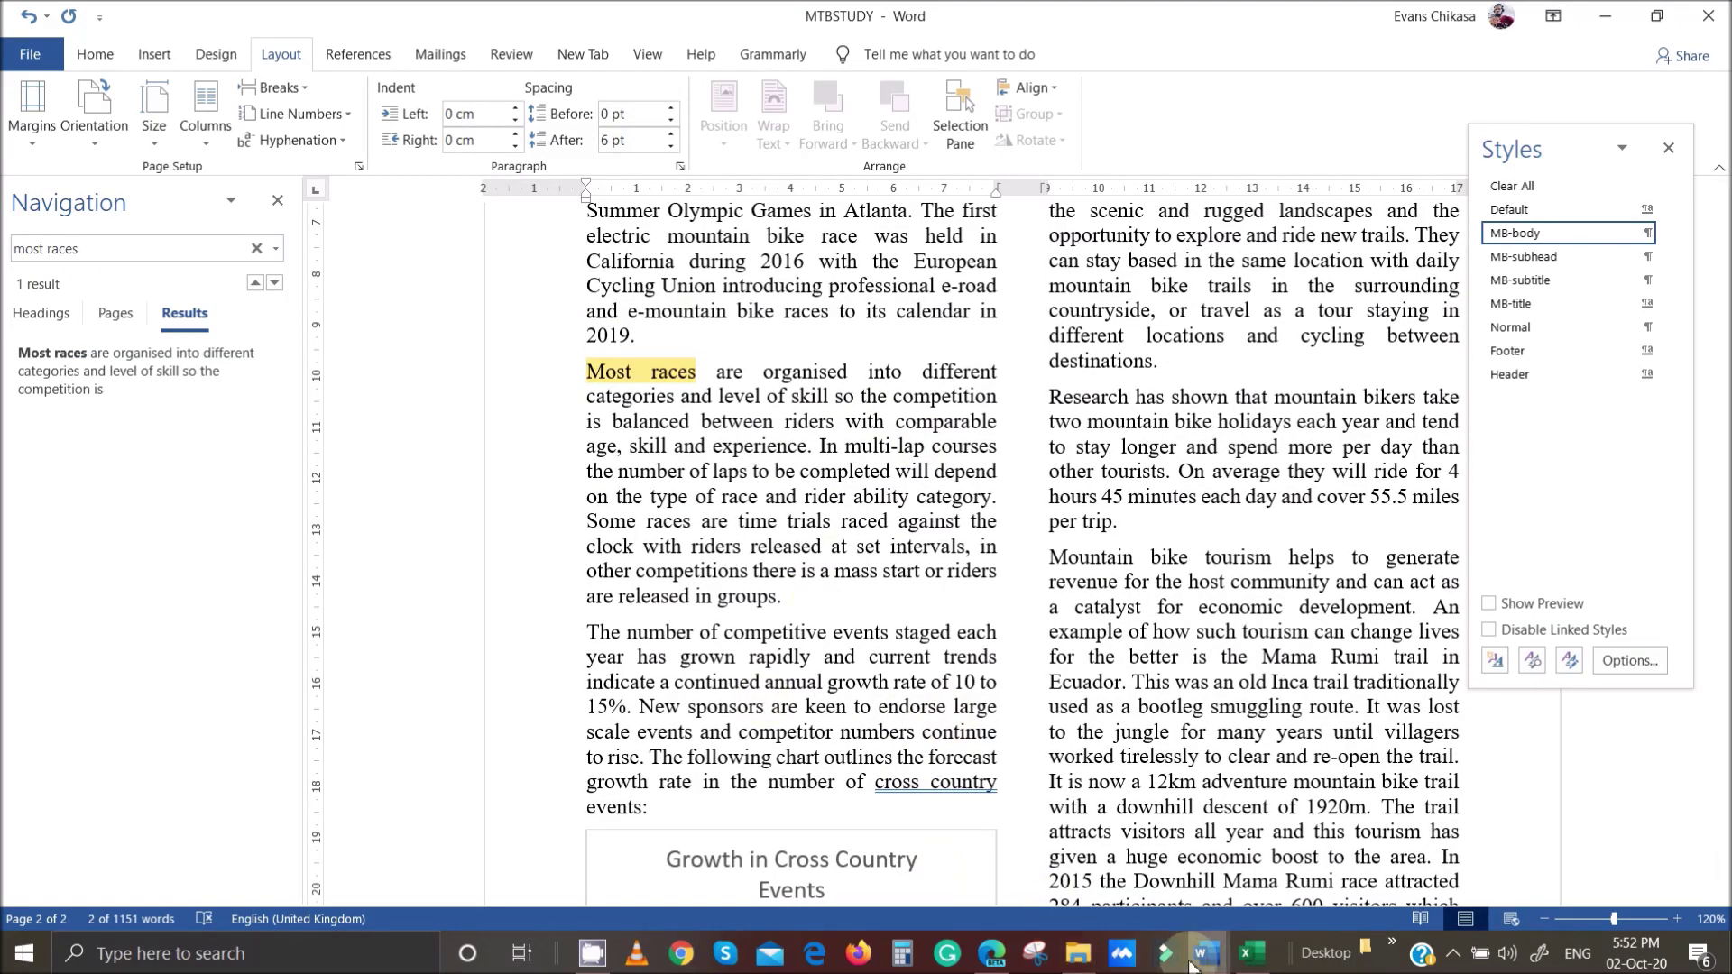
Review question 17's image placement instructions in the exam PDF and return to the MTBSTUDY document in Word.
left_click(993, 958)
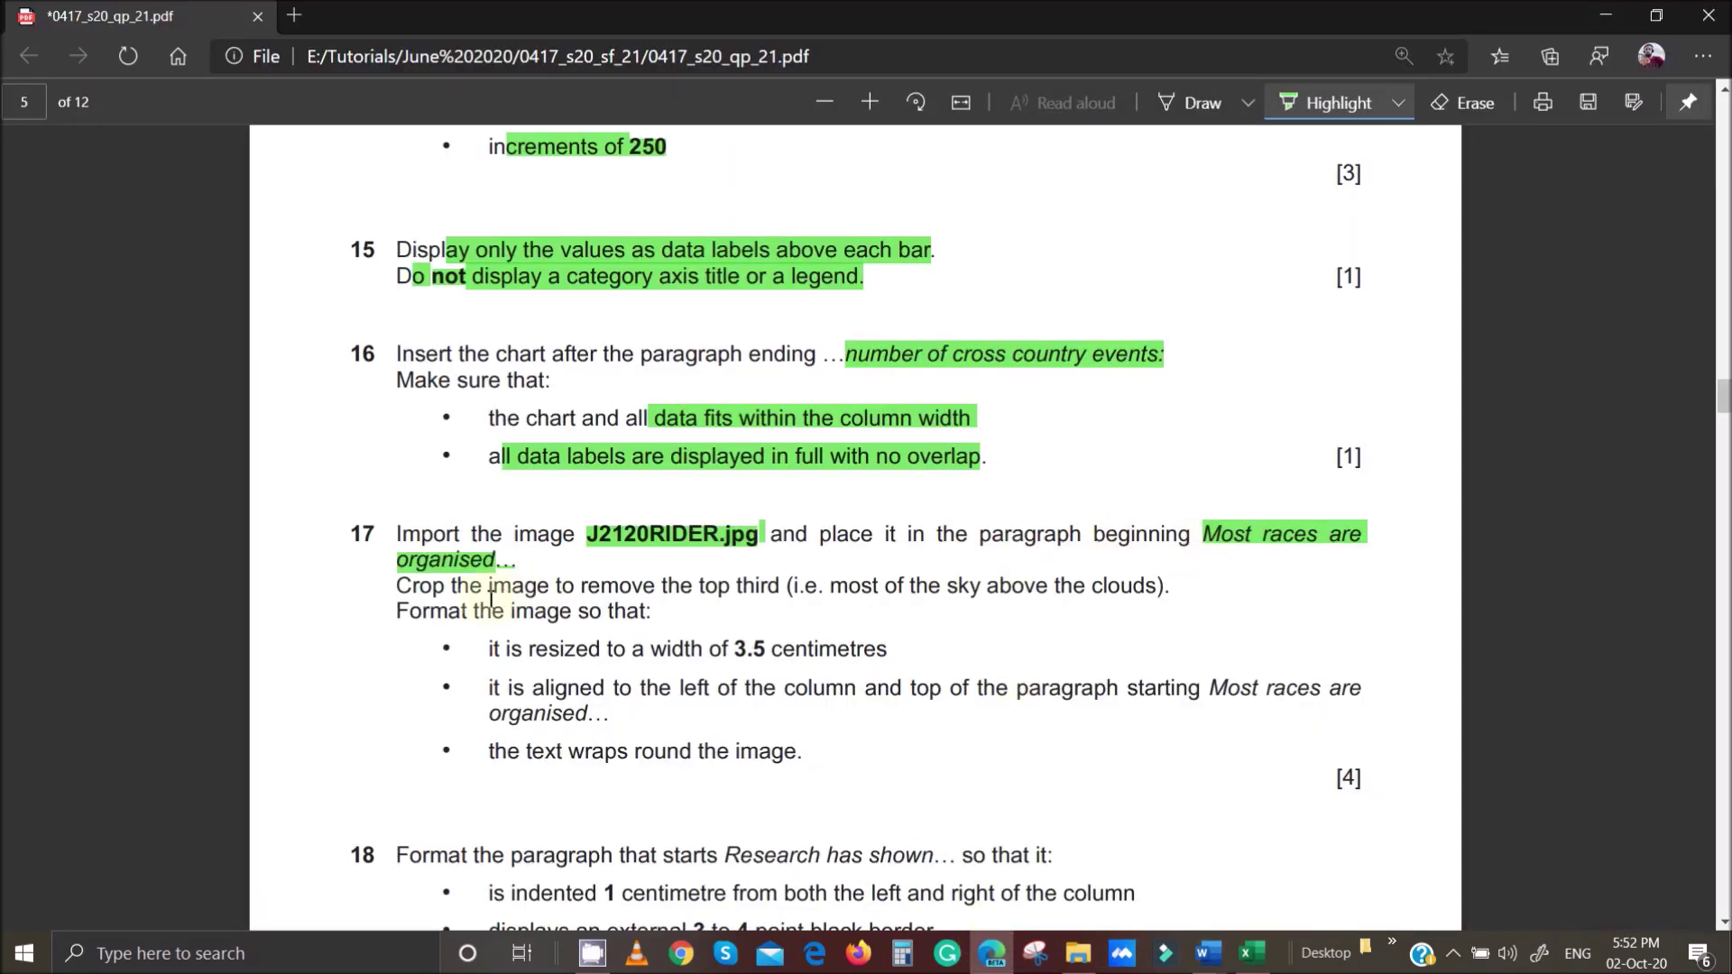
mouse_move(1270, 967)
left_click(1203, 958)
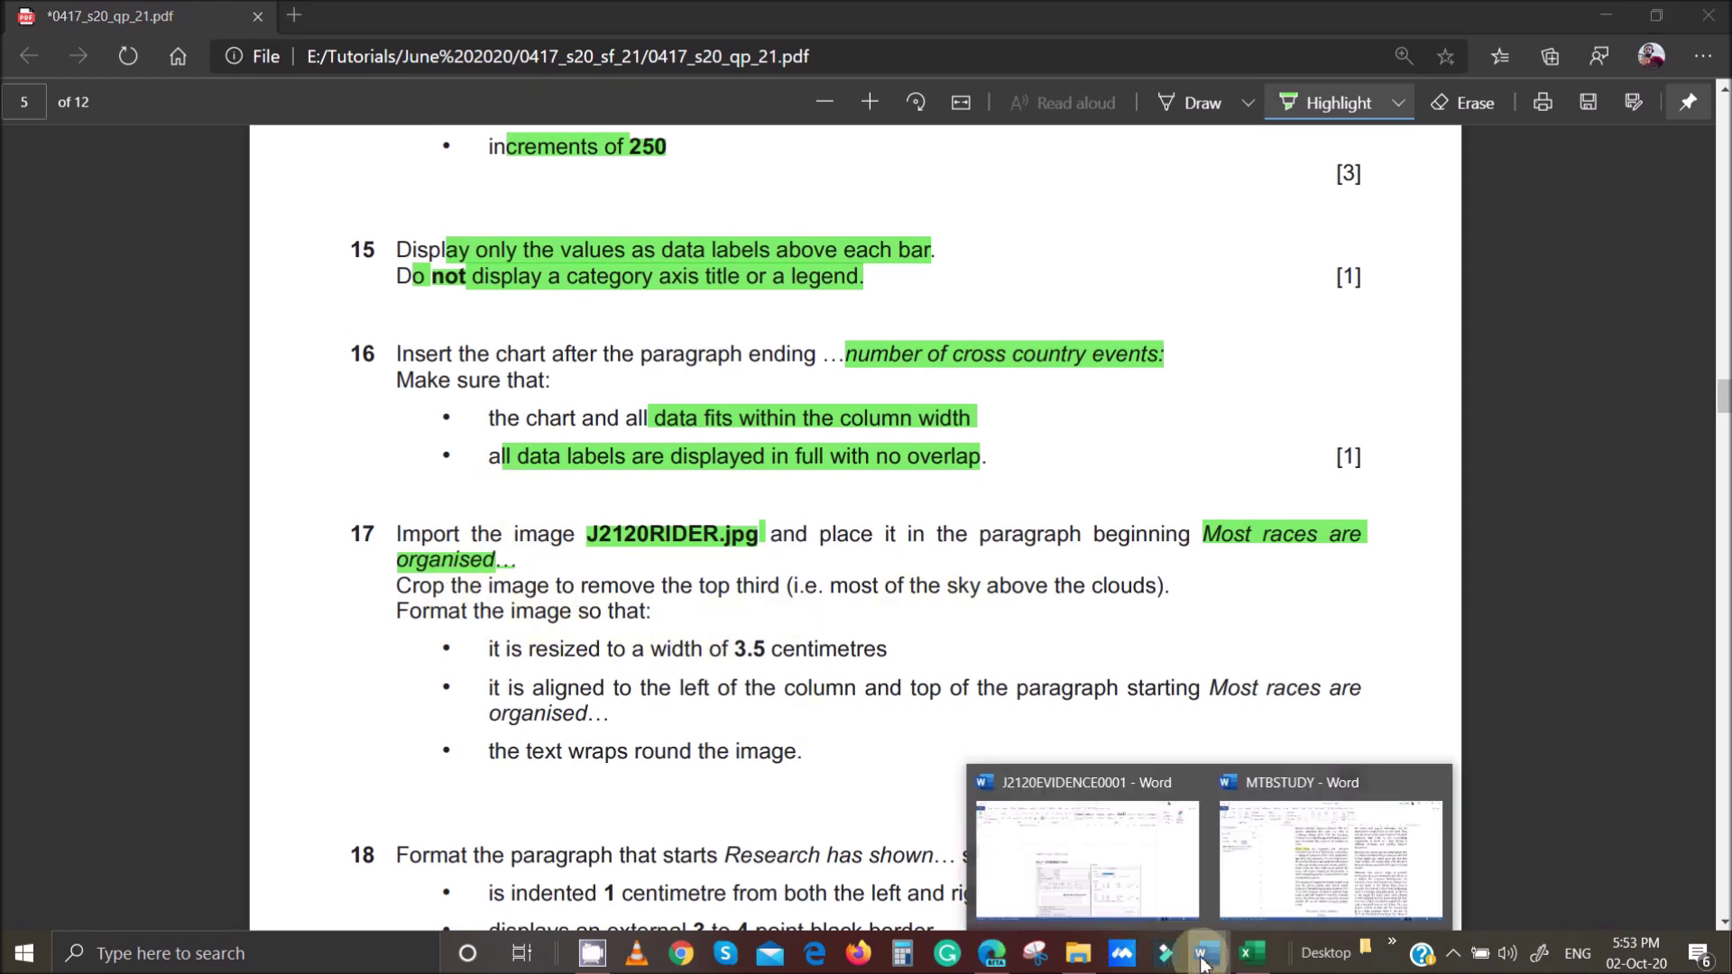
left_click(1279, 871)
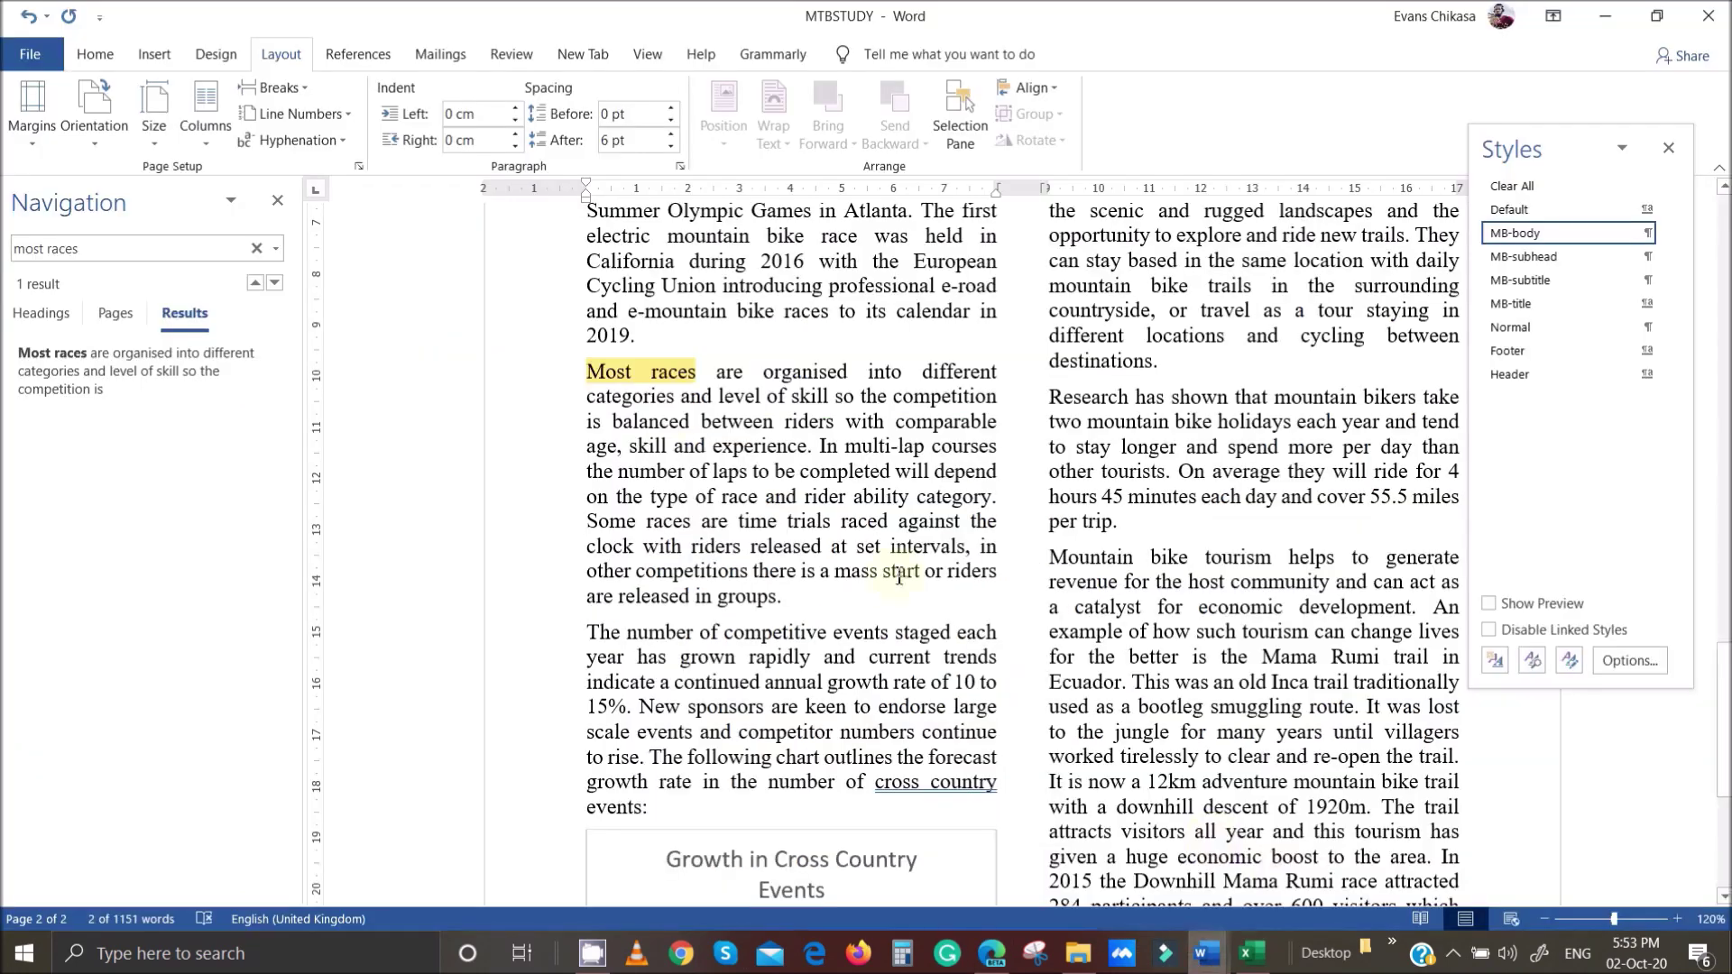
Insert the picture J2120RIDER from the SFiles folder at the start of the paragraph beginning "Most races".
left_click(593, 374)
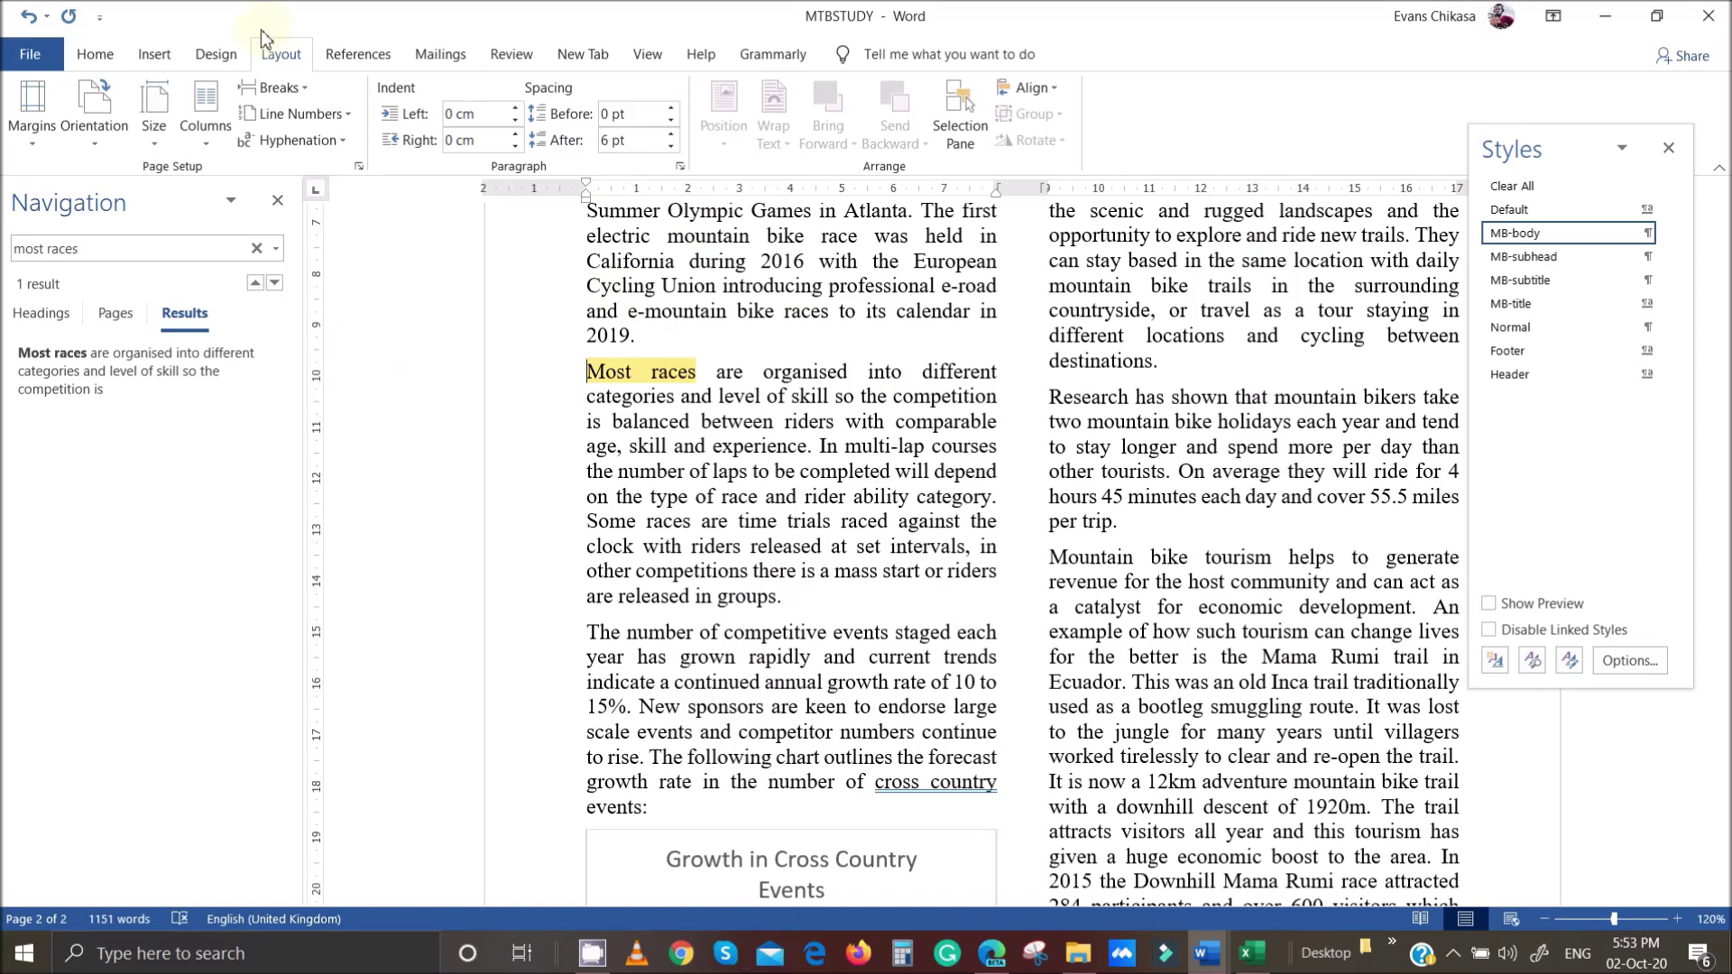
left_click(155, 54)
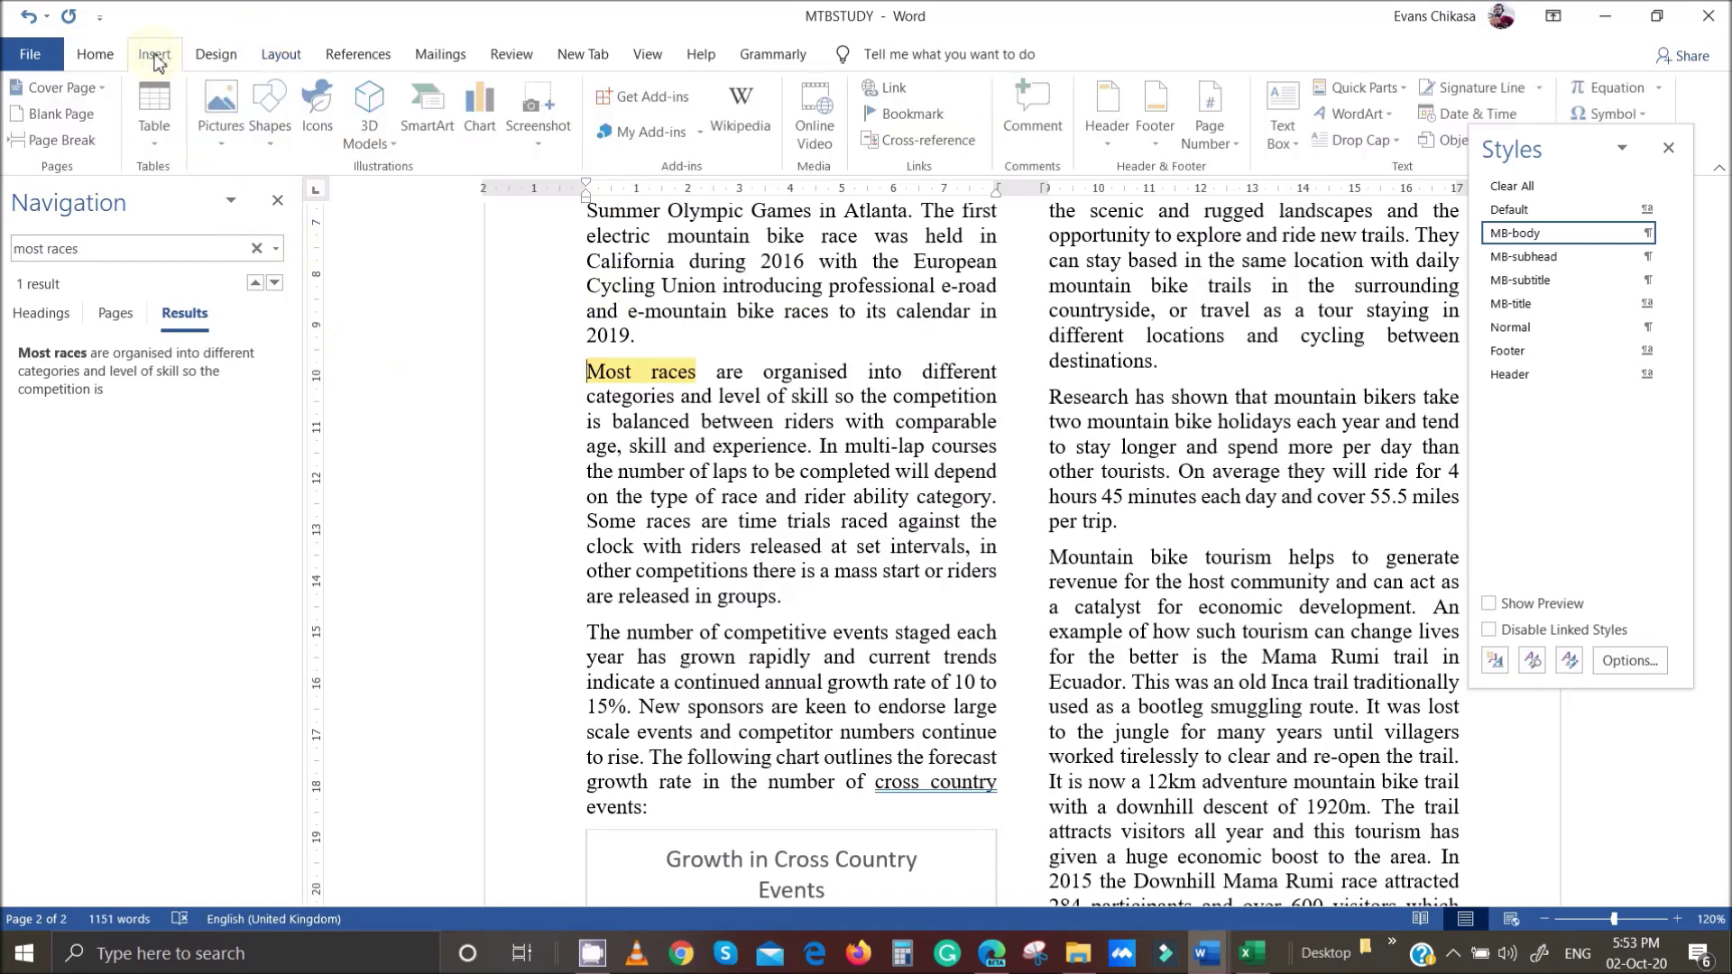
left_click(223, 126)
left_click(272, 200)
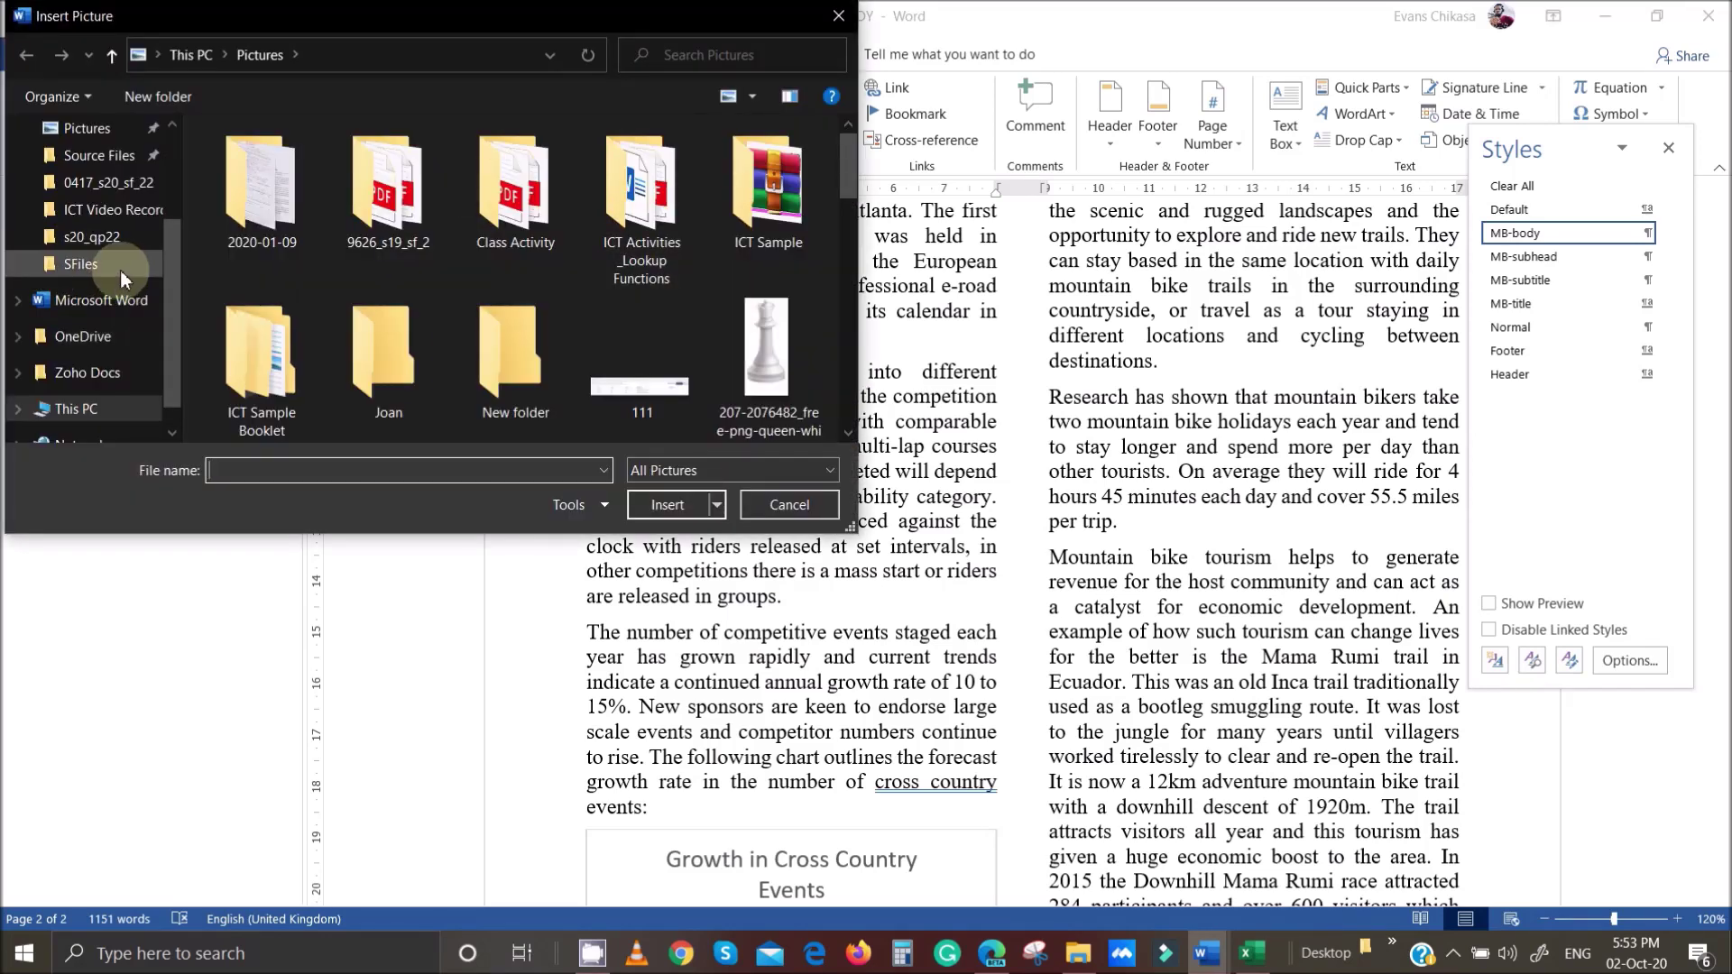
left_click(140, 270)
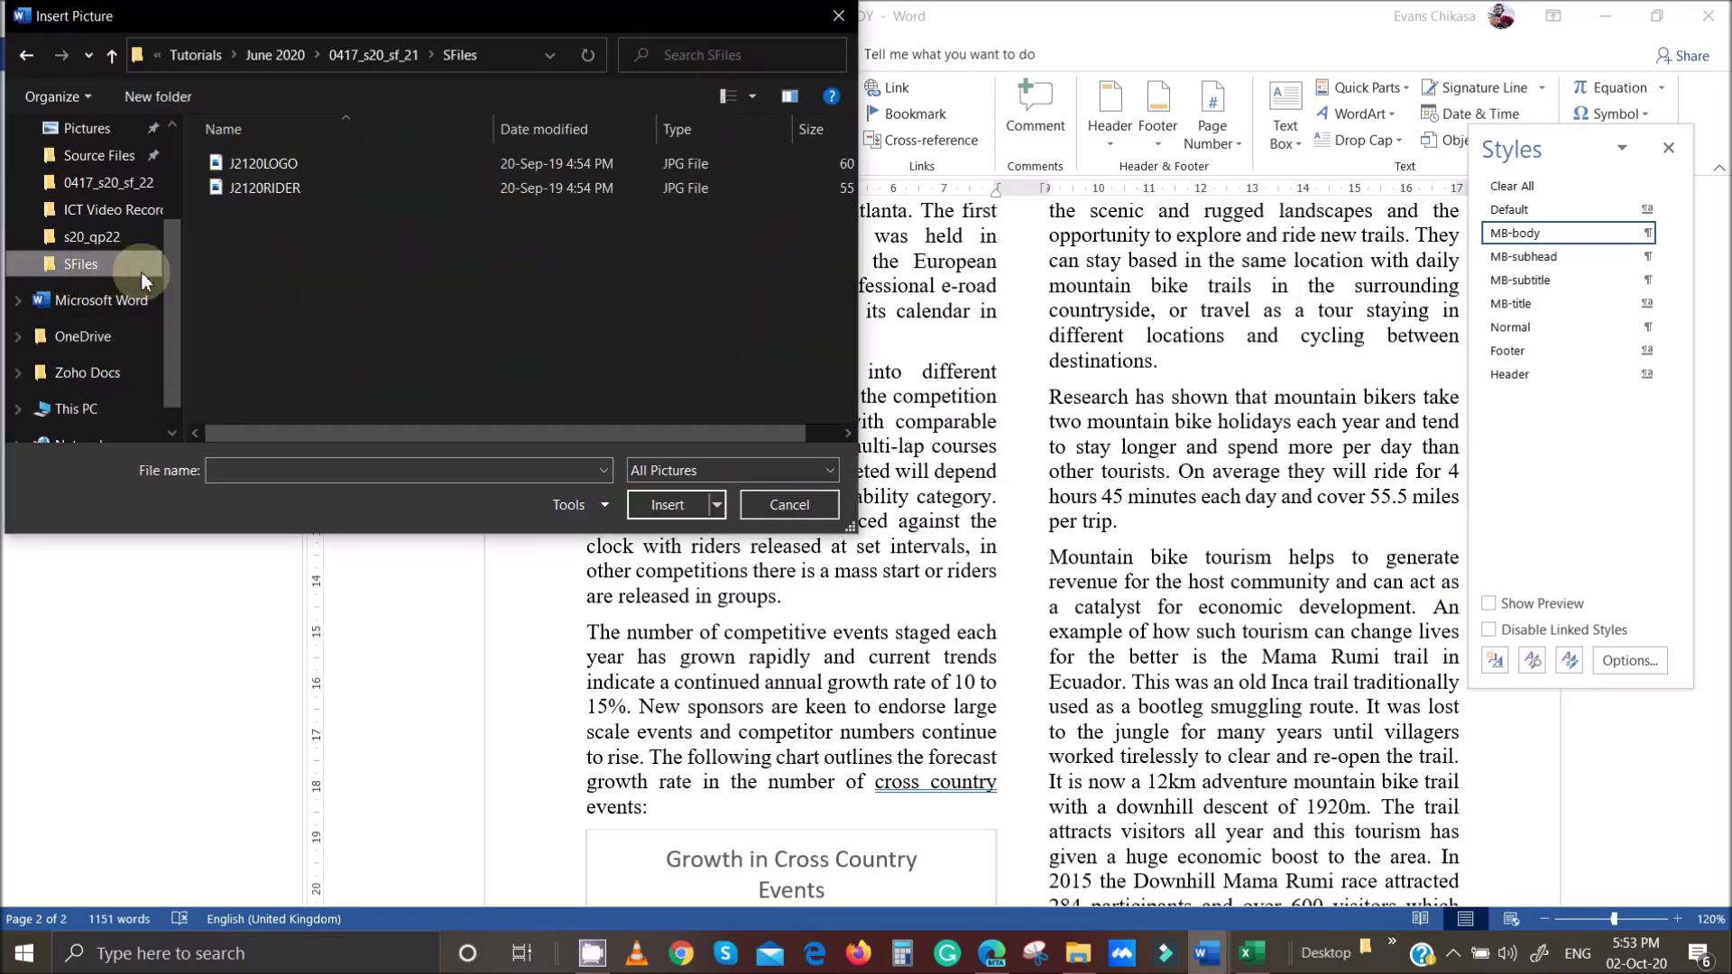
left_click(305, 188)
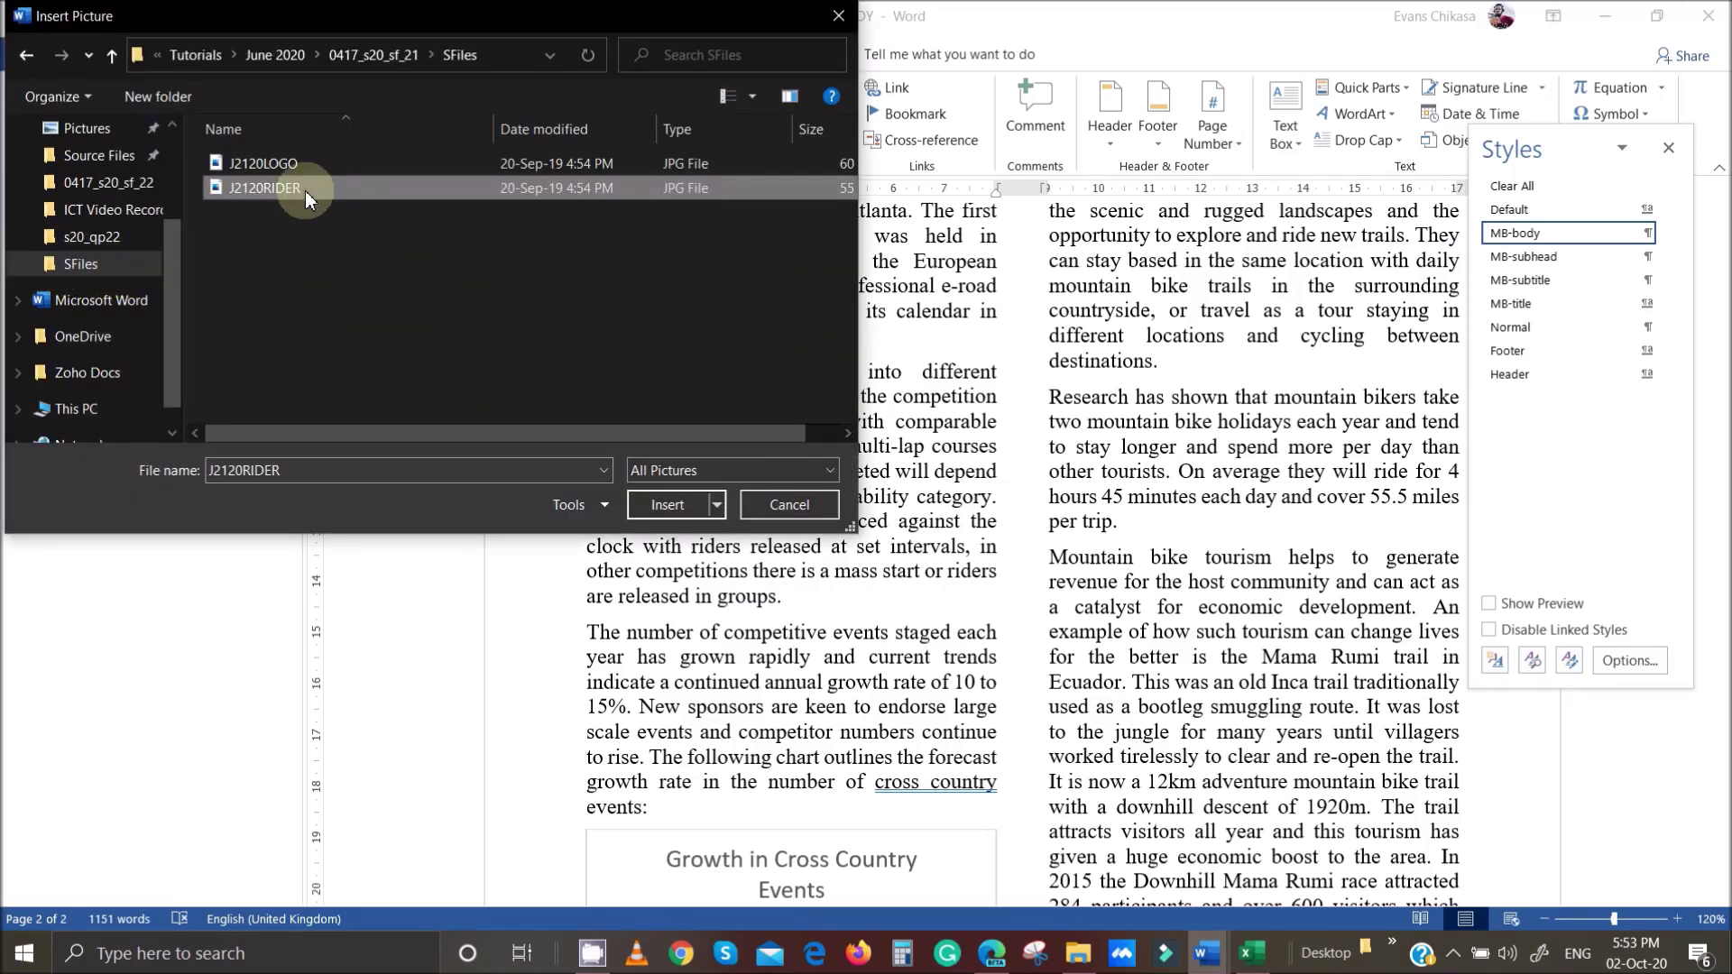
left_click(662, 501)
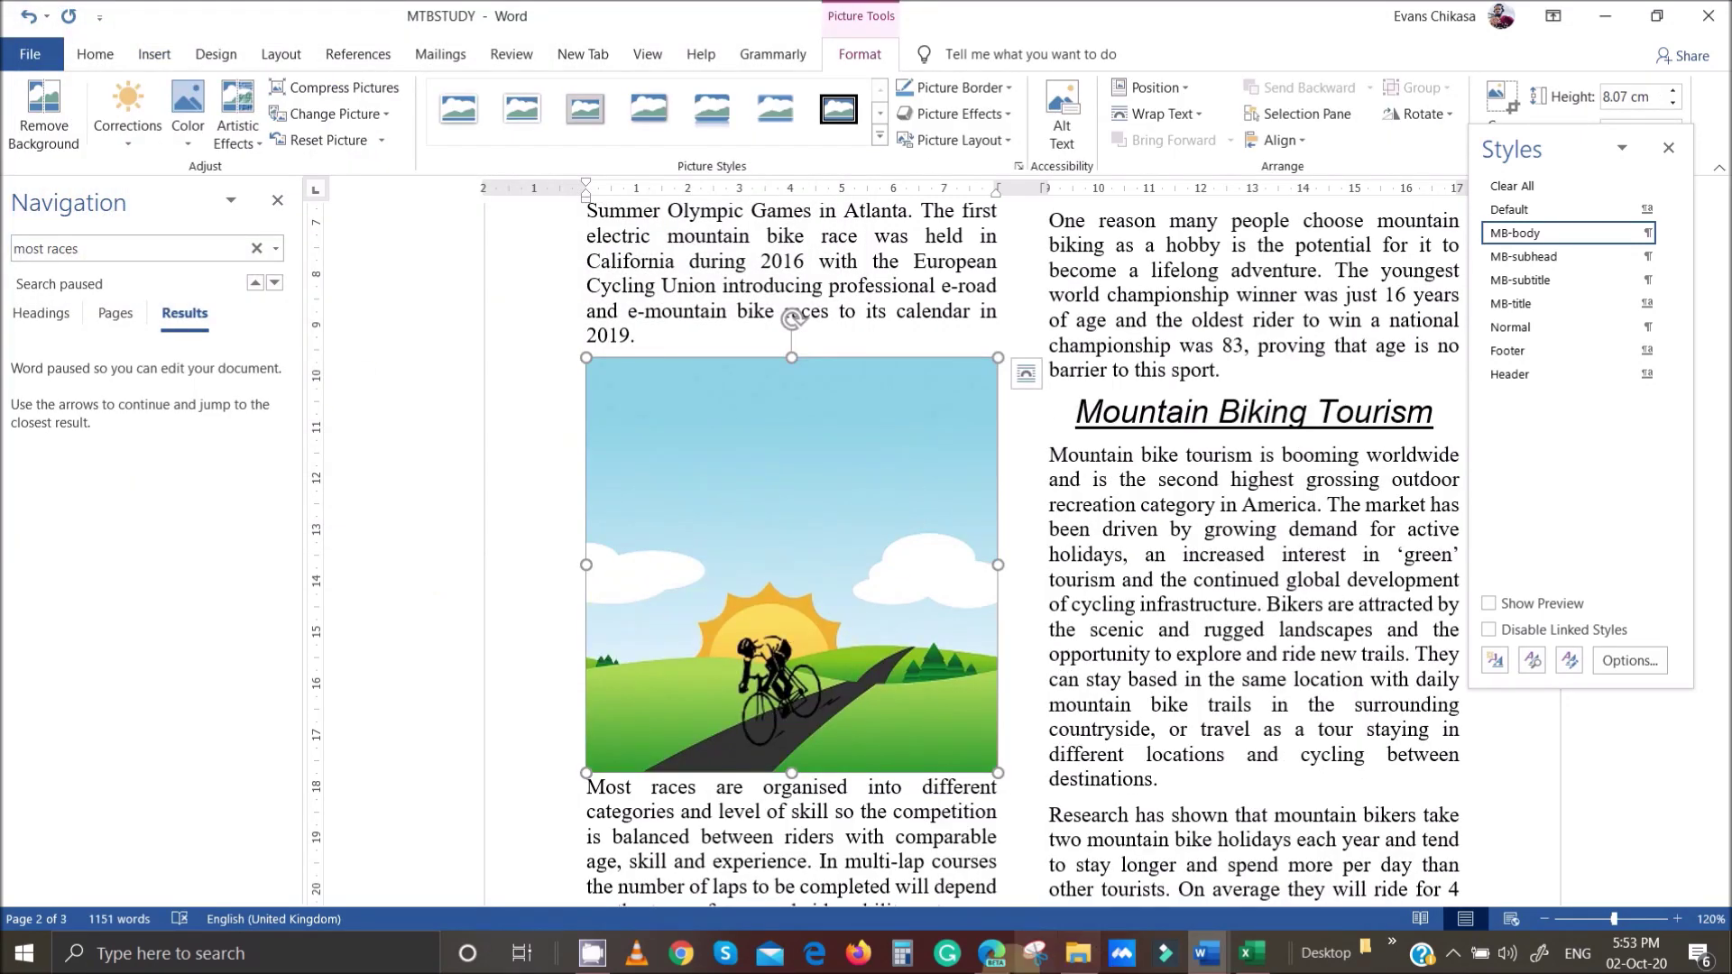
Highlight question 17's instruction to crop the image's top third in the exam PDF and return to the MTBSTUDY document in Word.
mouse_move(991, 953)
left_click(980, 890)
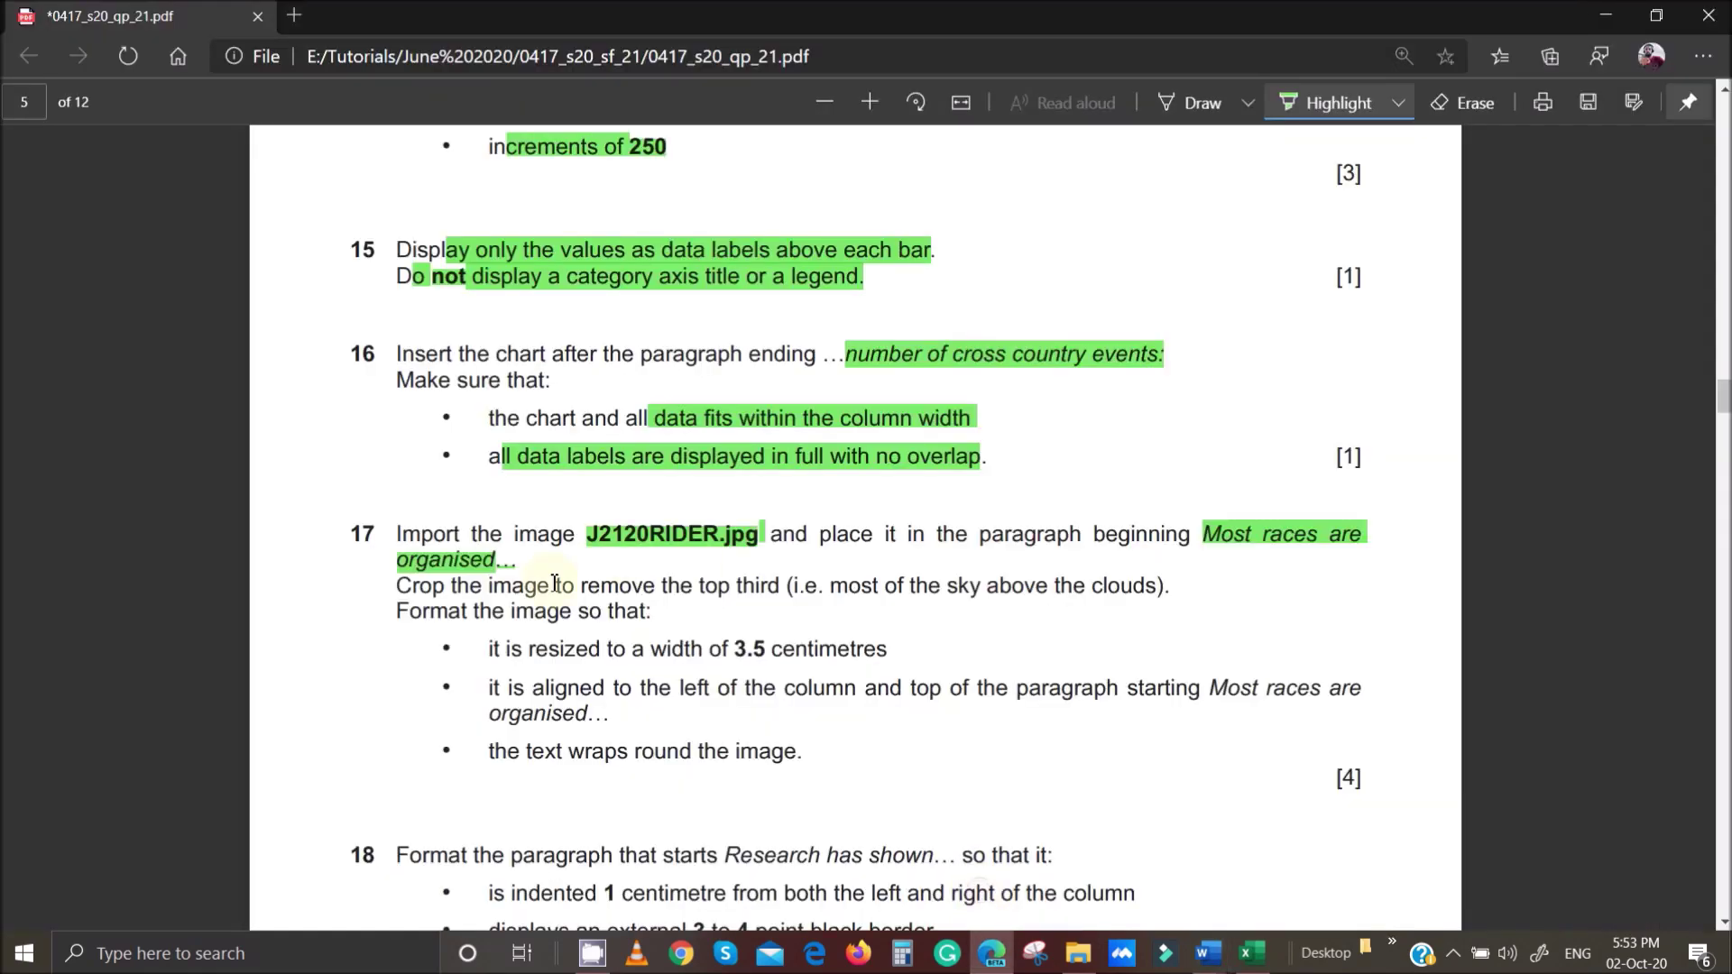
left_click_drag(539, 595, 1156, 586)
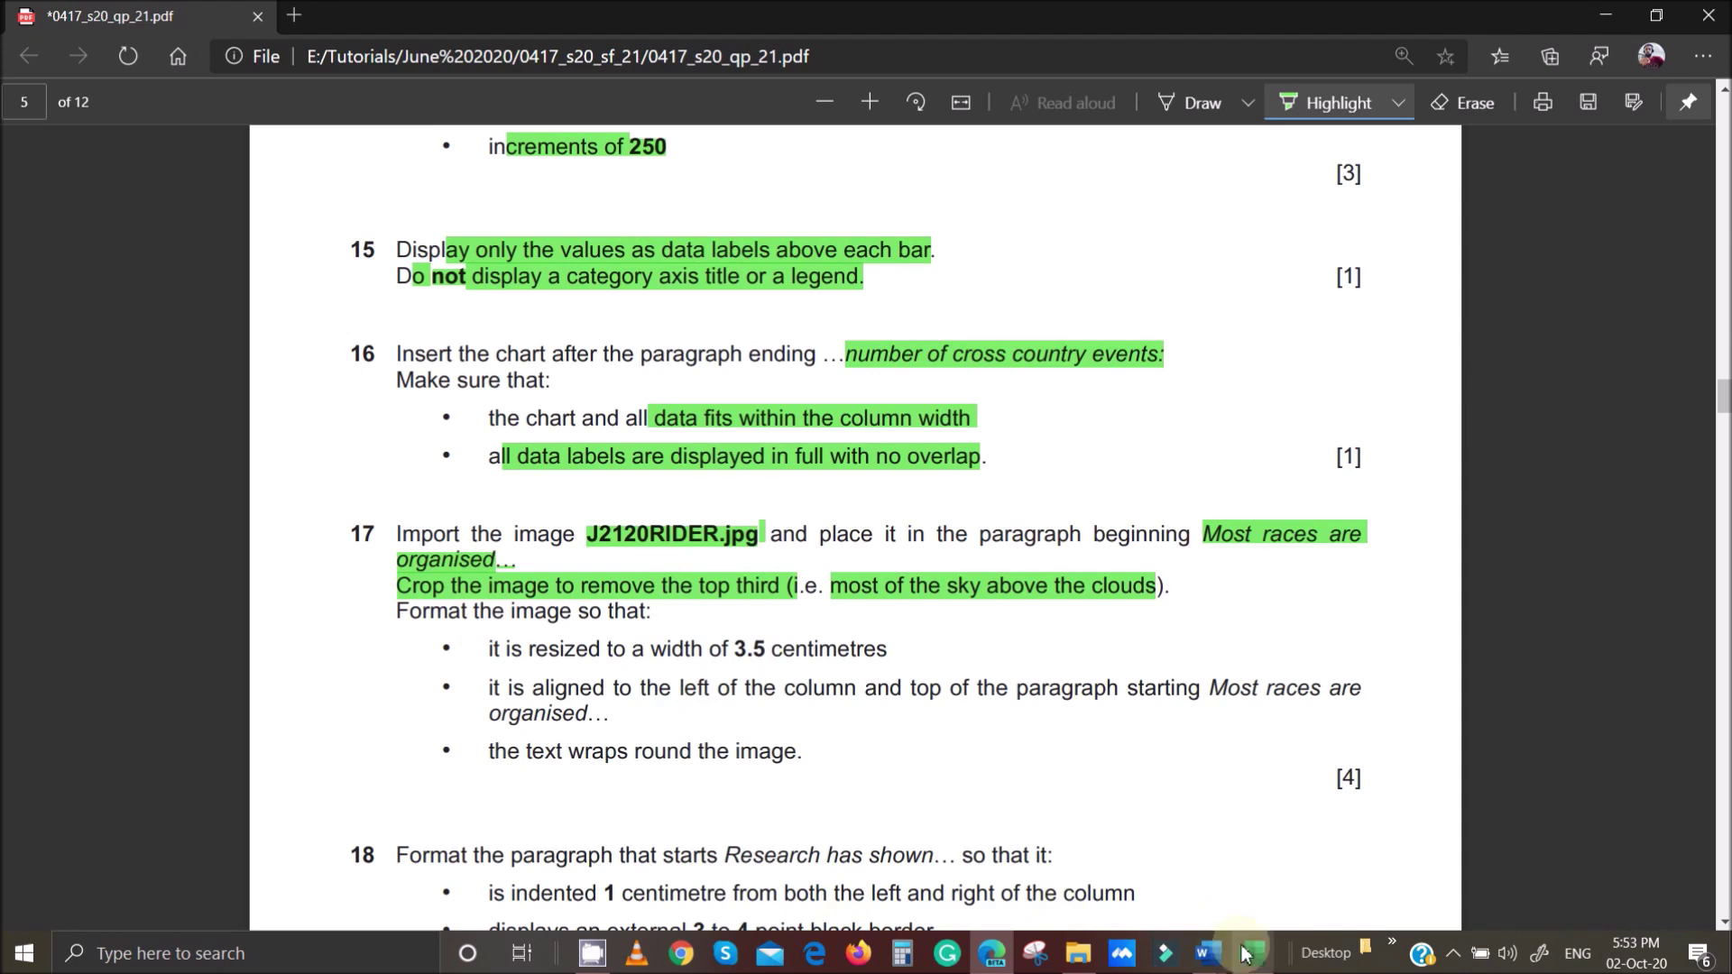
mouse_move(1220, 960)
left_click(1322, 843)
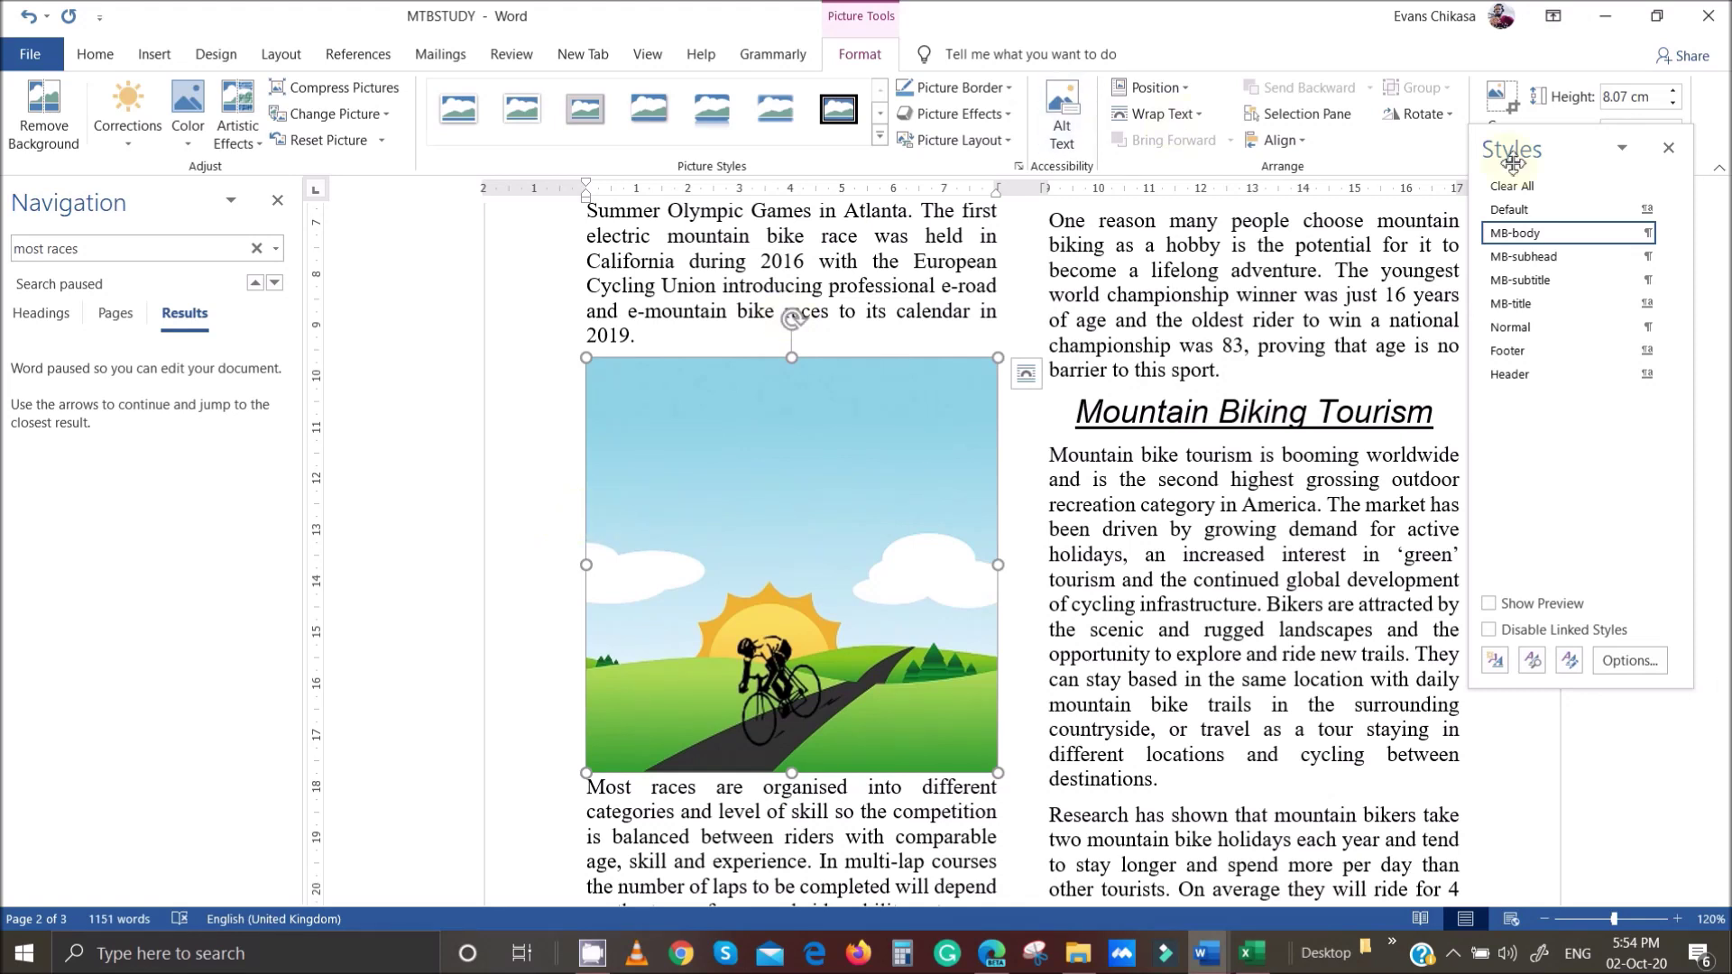
Crop the top third off the rider picture, removing most of the sky above the clouds, to a height of about 5 cm.
left_click(1499, 97)
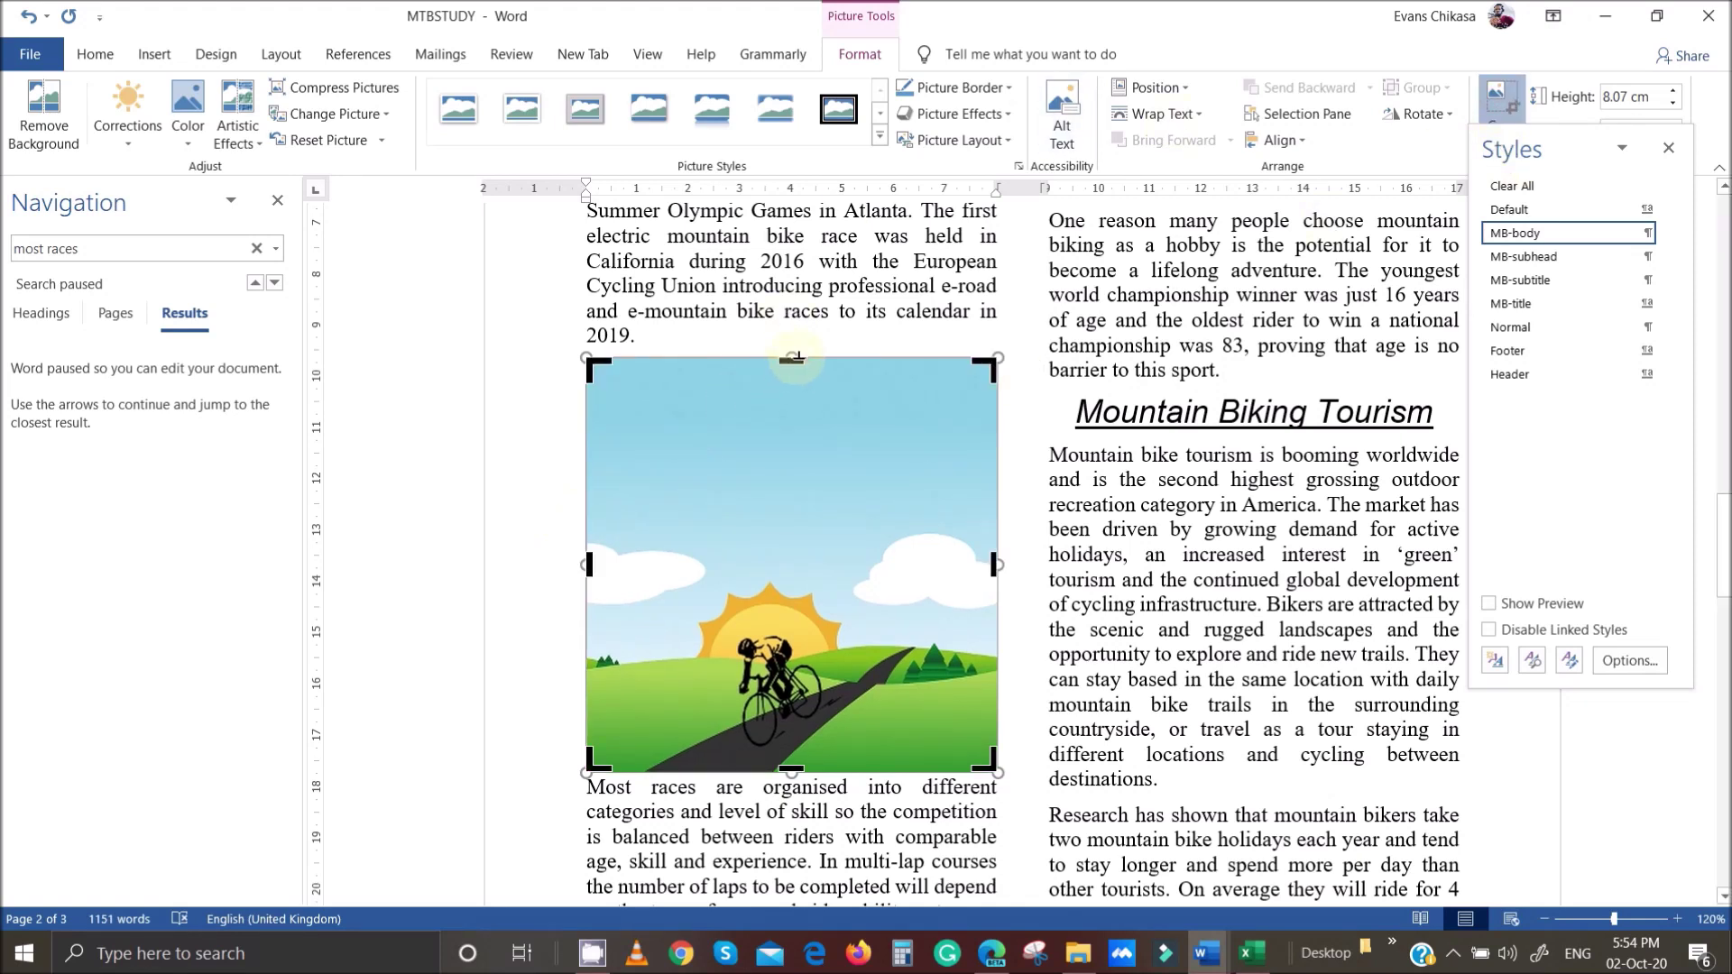
left_click_drag(792, 358, 808, 527)
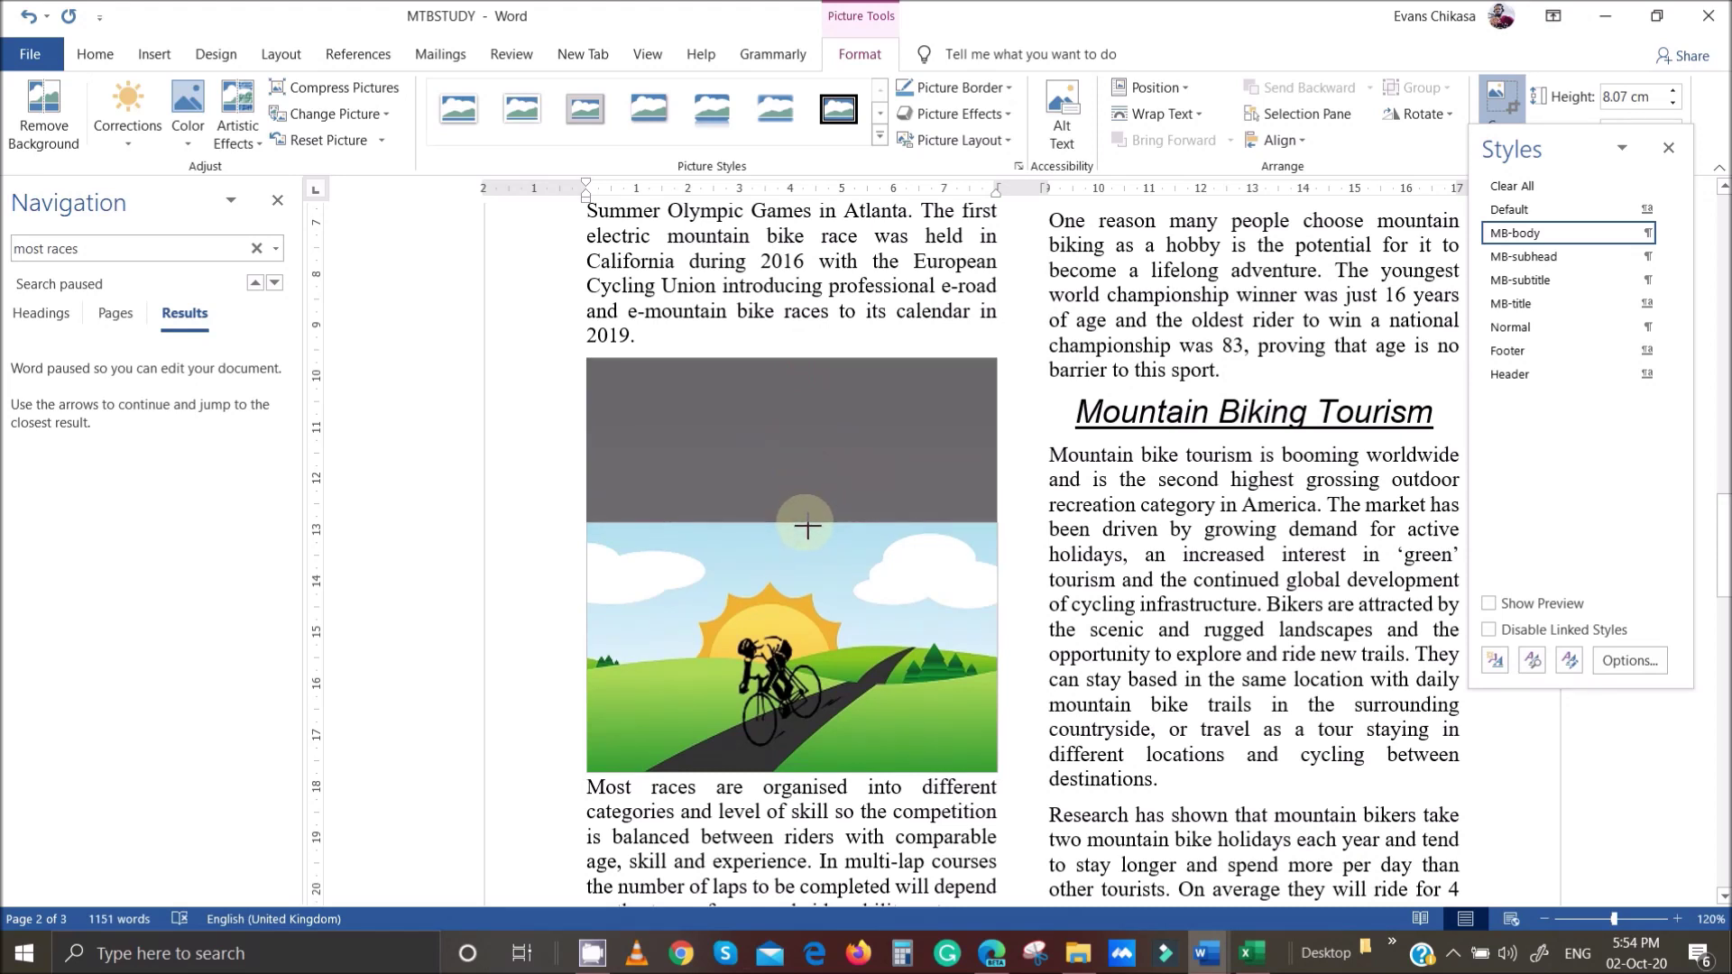
left_click_drag(807, 527, 807, 512)
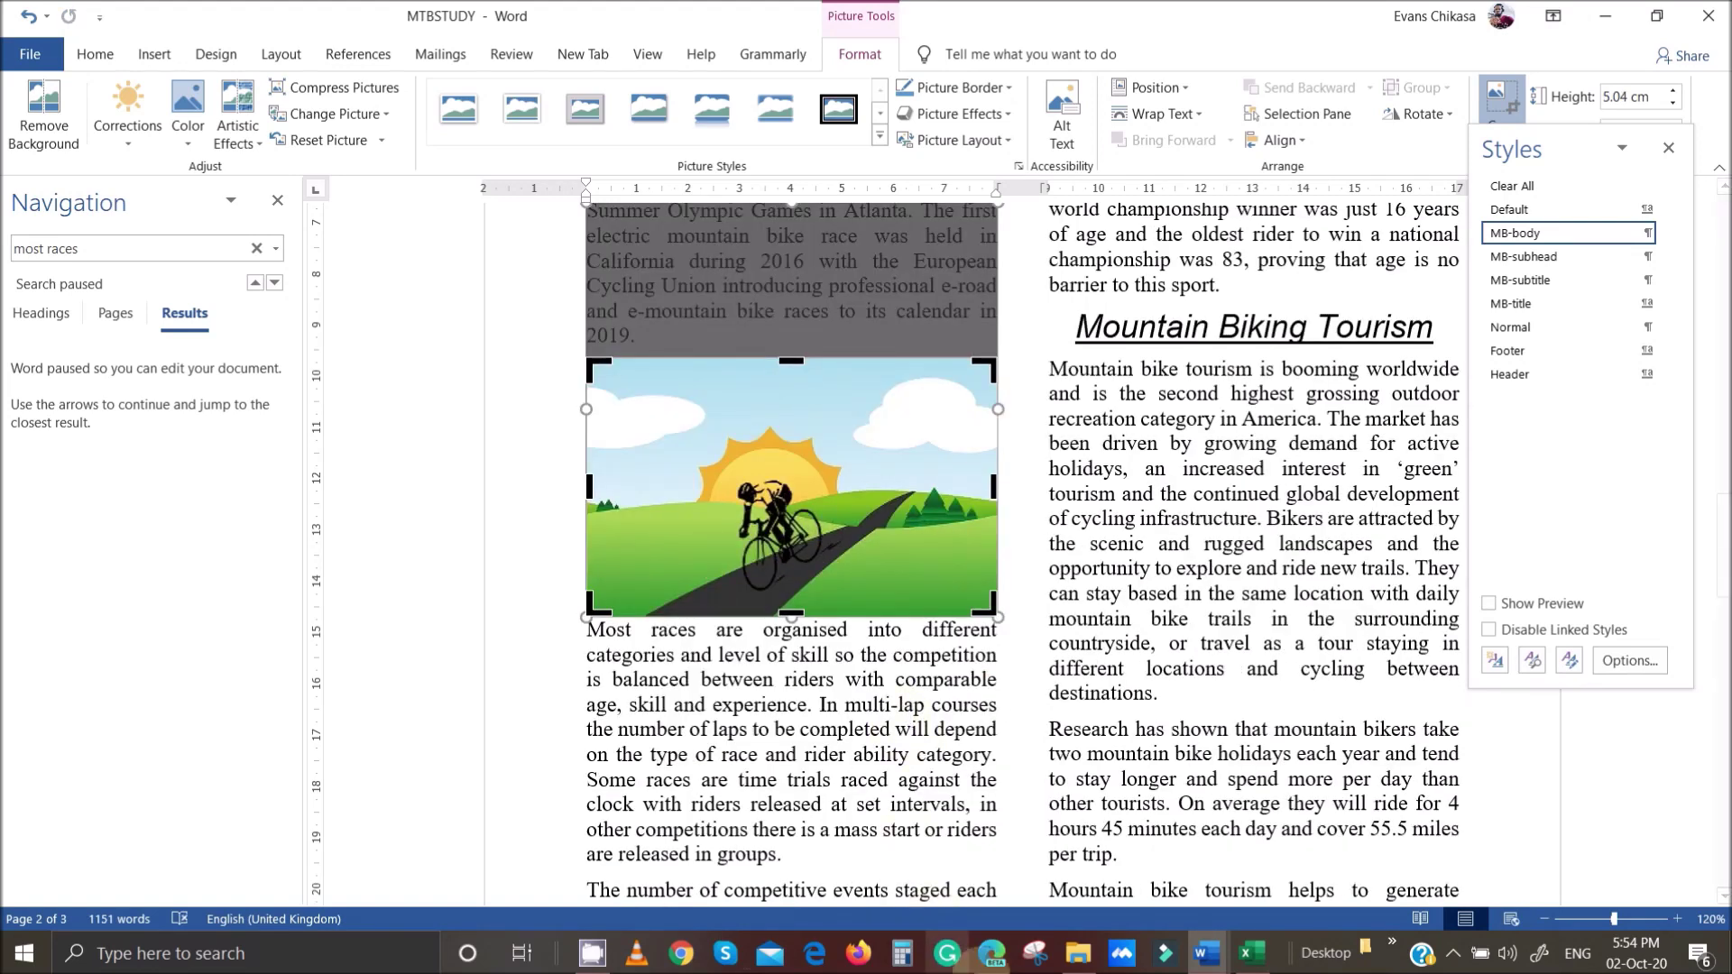
Highlight question 17's 3.5 centimetre width requirement in the exam PDF and switch back to the MTBSTUDY document in Word.
left_click(992, 953)
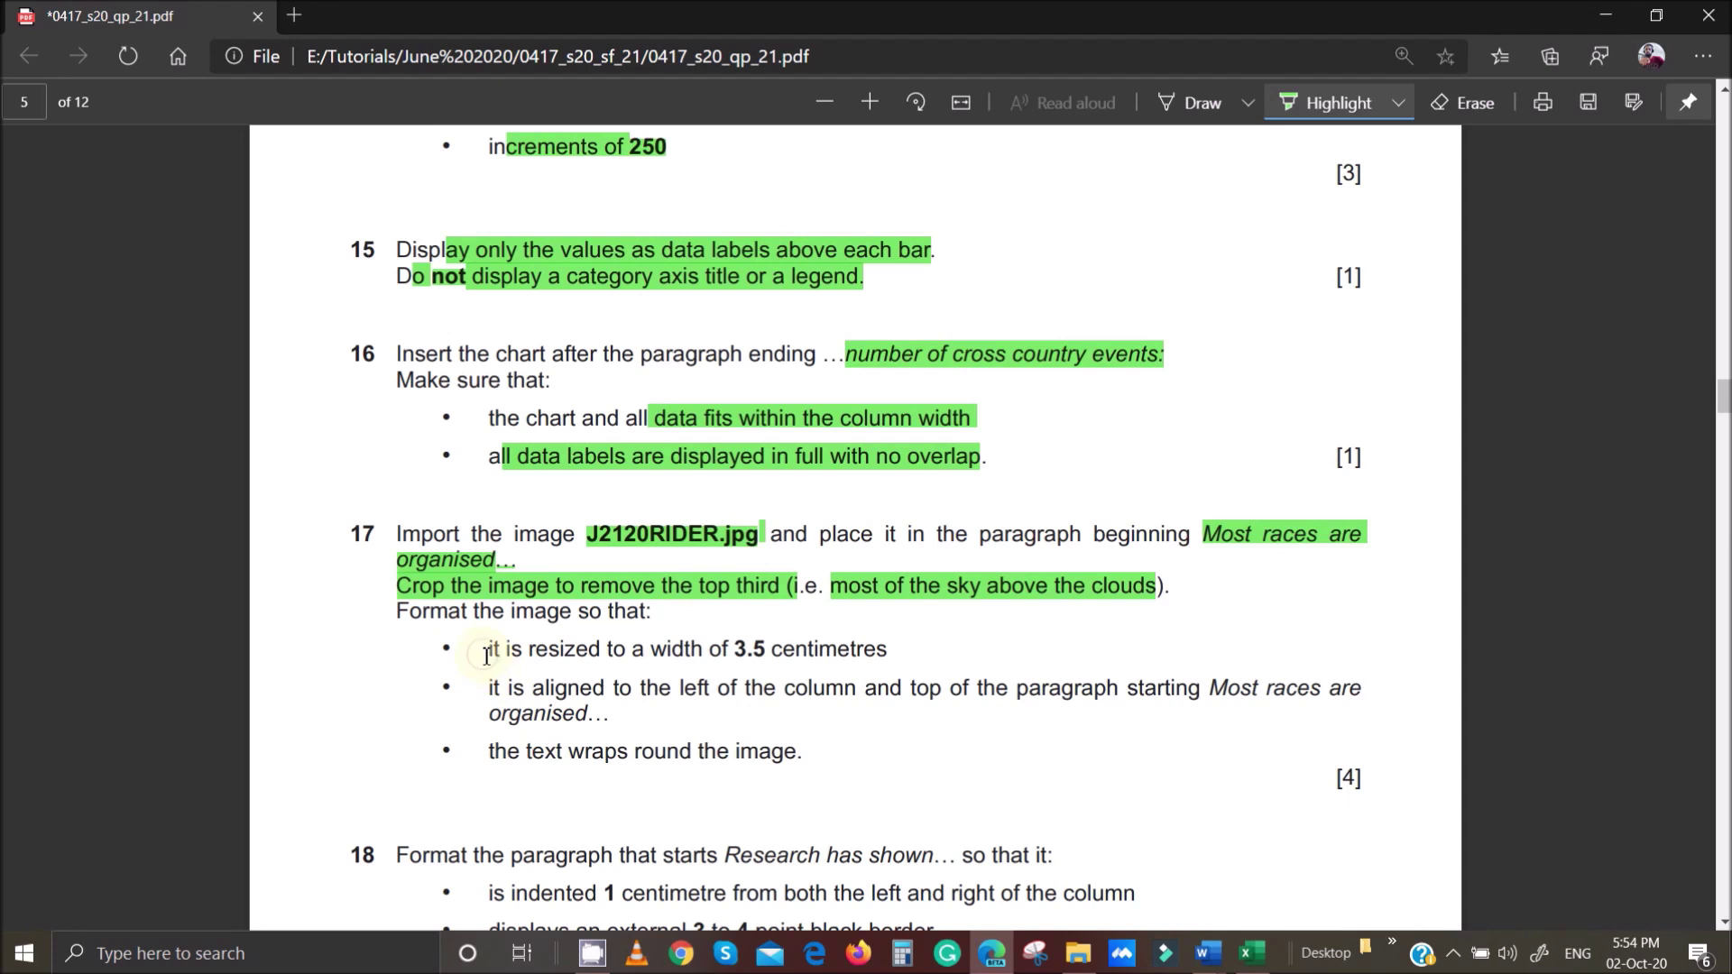
left_click_drag(486, 656, 887, 656)
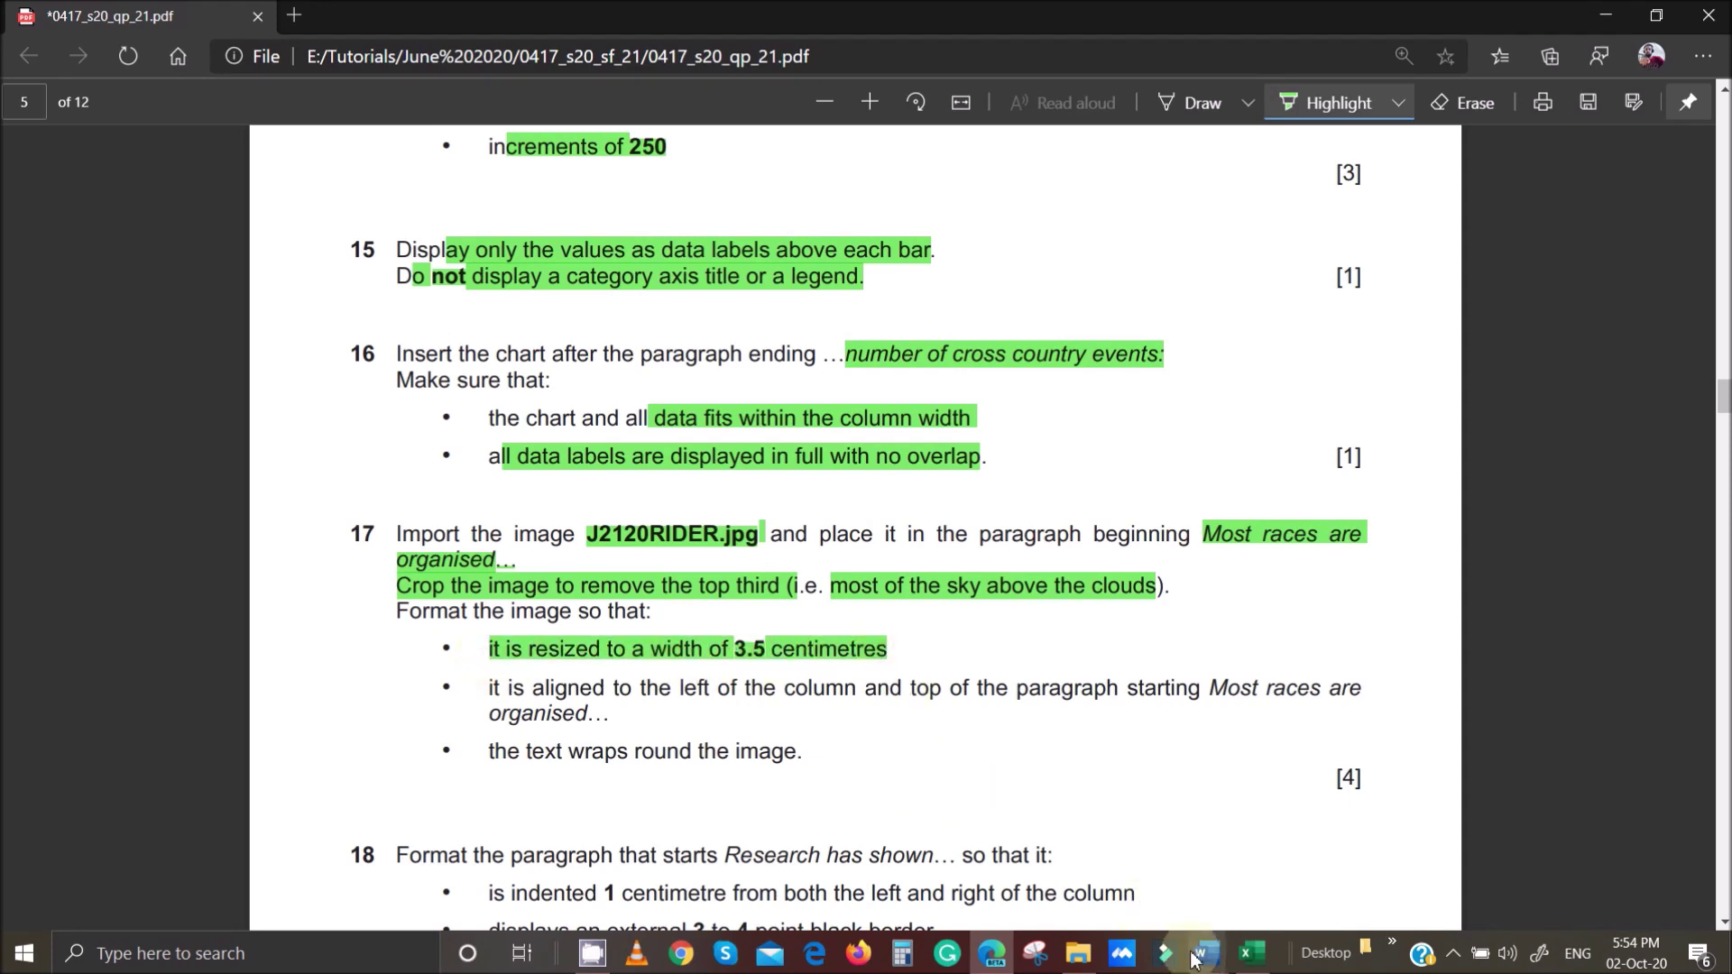
mouse_move(1209, 953)
left_click(1317, 843)
Leave cropping and set the rider picture's absolute width to 3.5 cm with the aspect ratio locked.
left_click(811, 657)
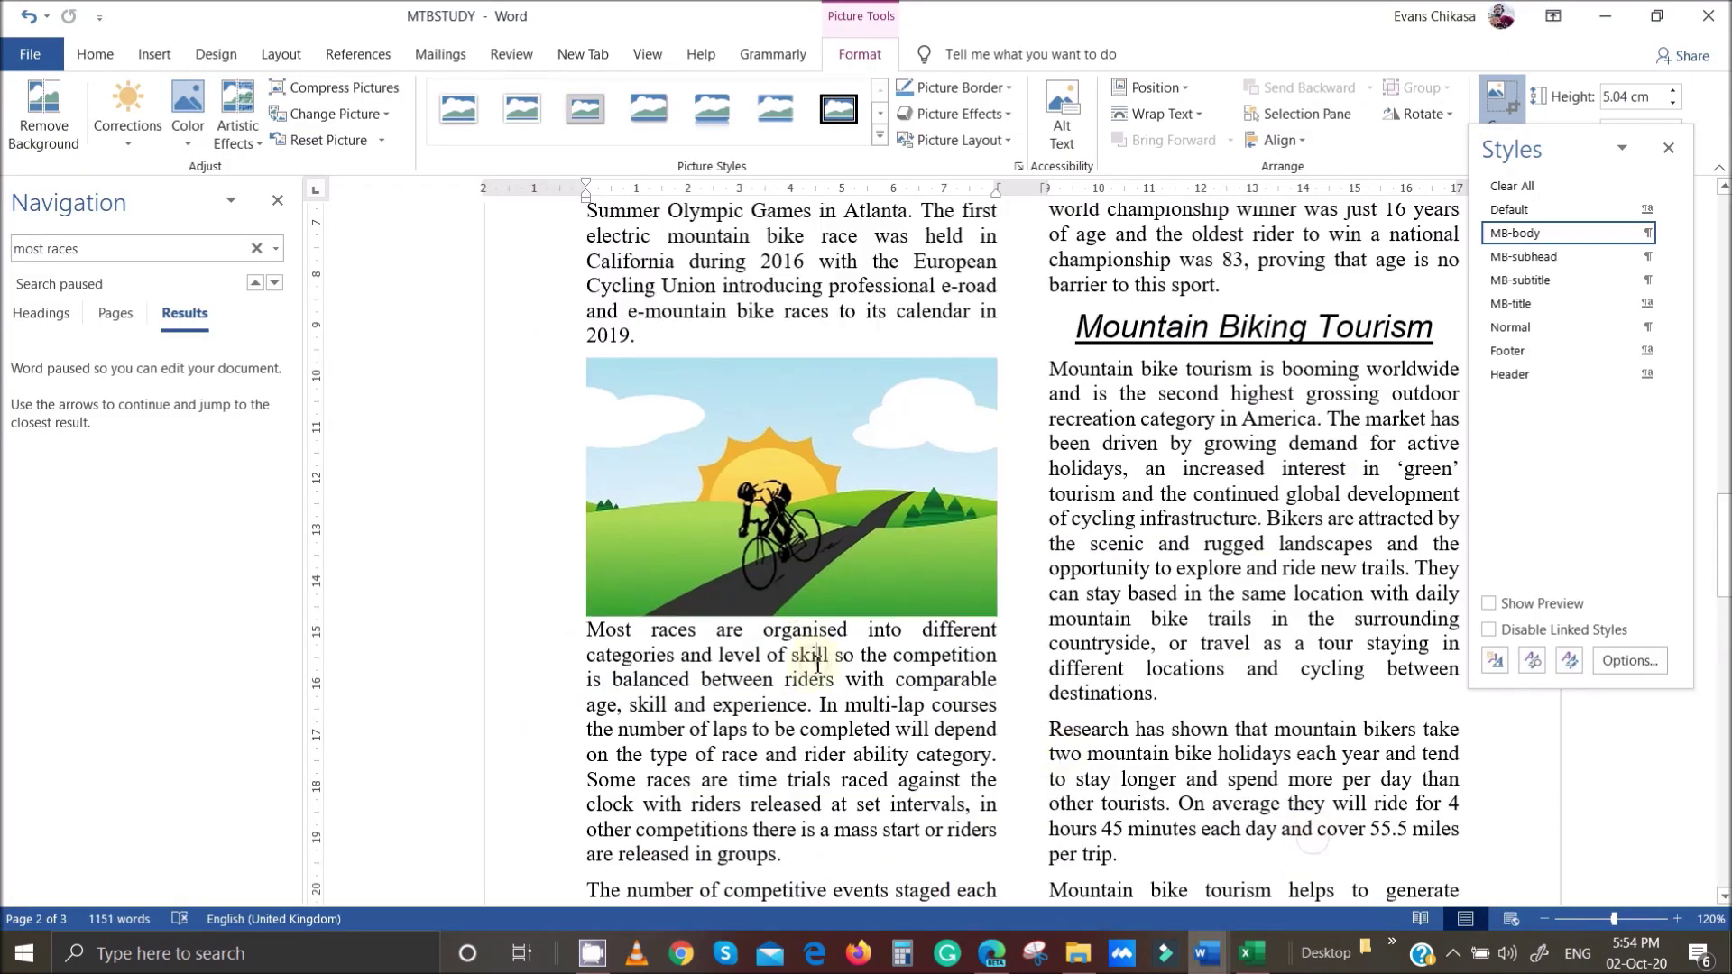
left_click(843, 510)
right_click(845, 512)
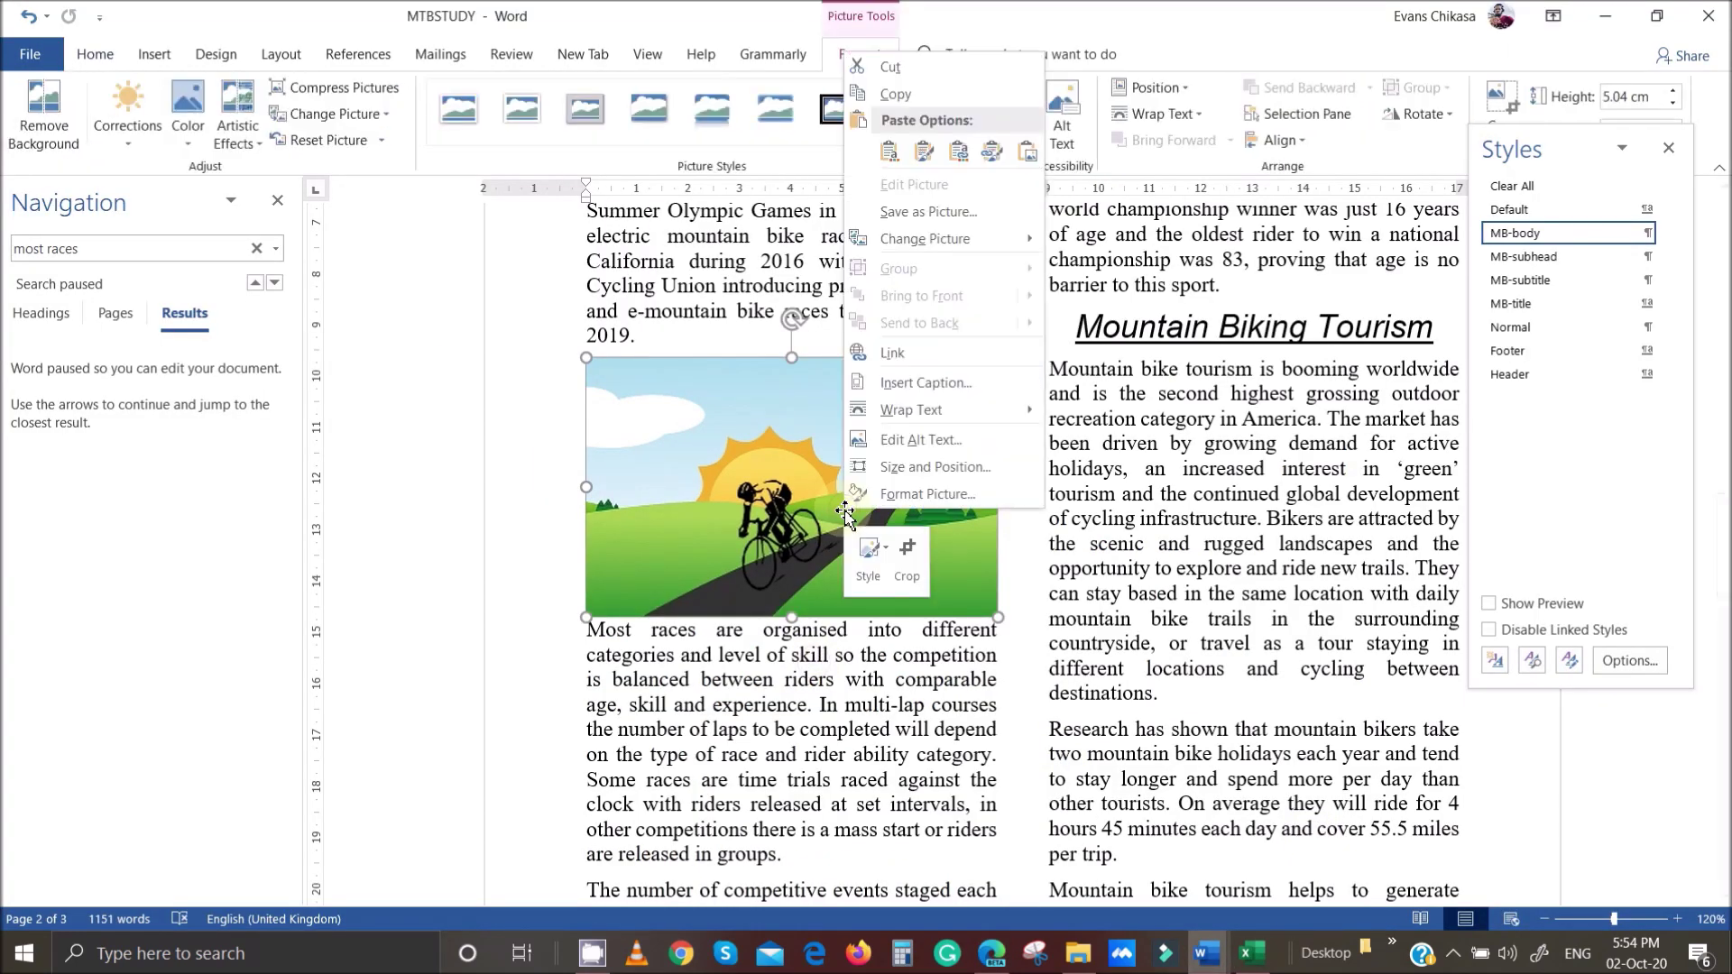
left_click(902, 467)
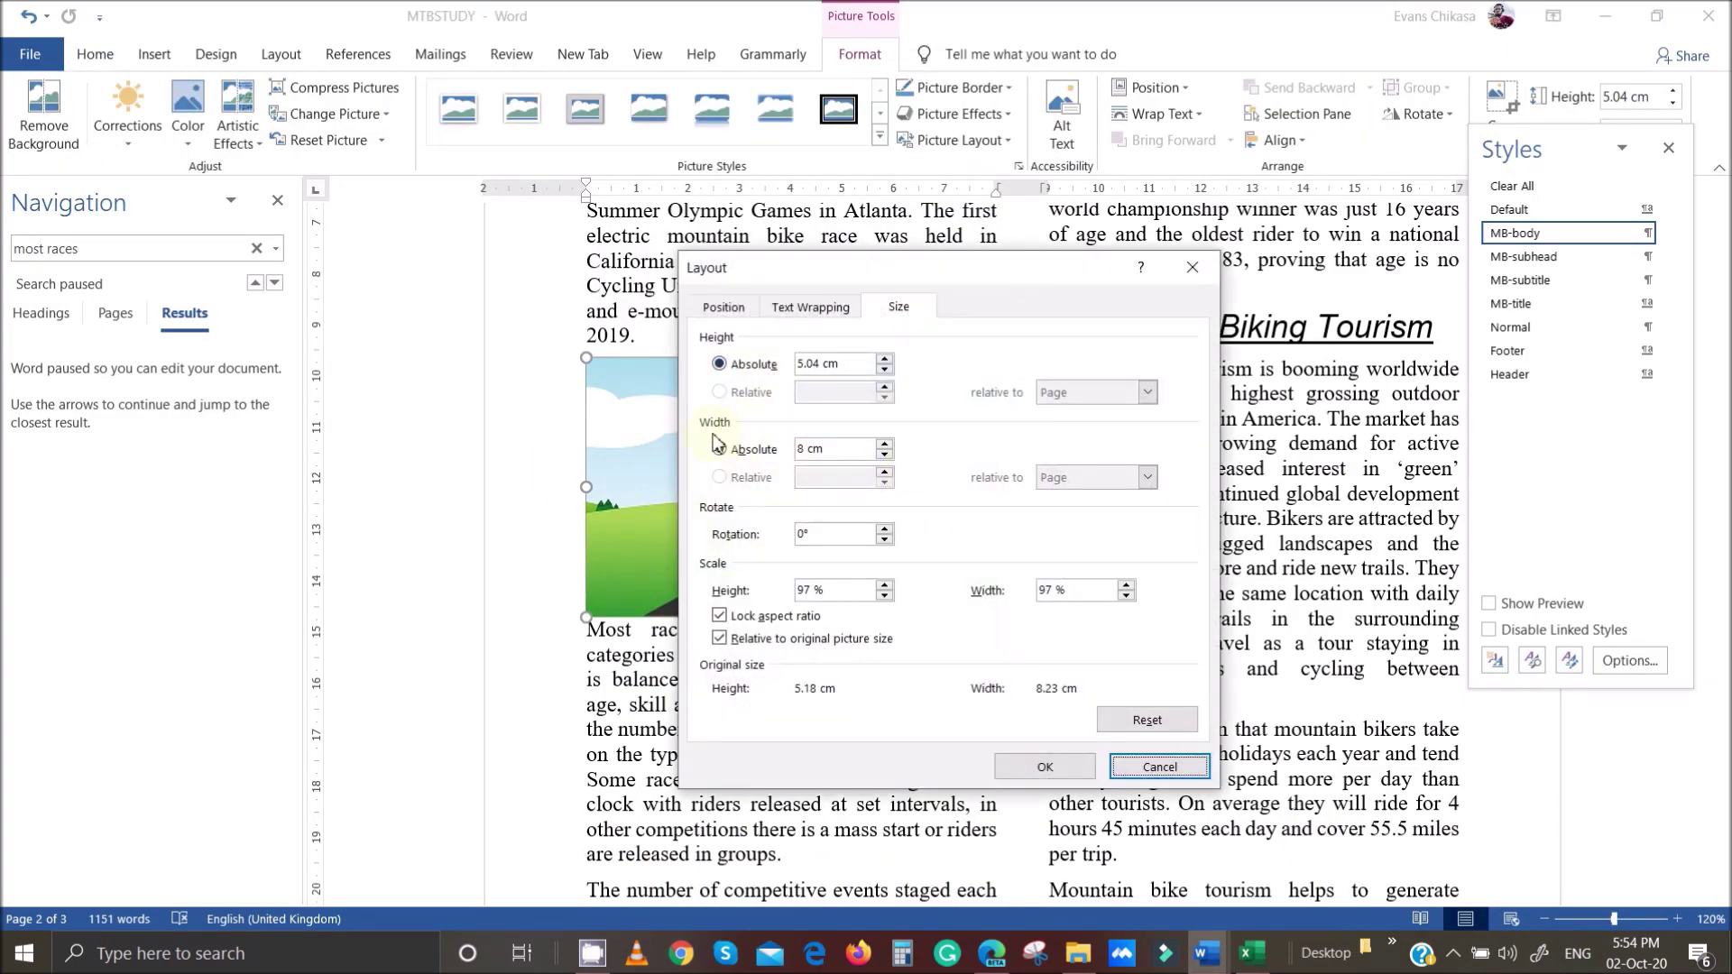
left_click_drag(837, 448, 692, 449)
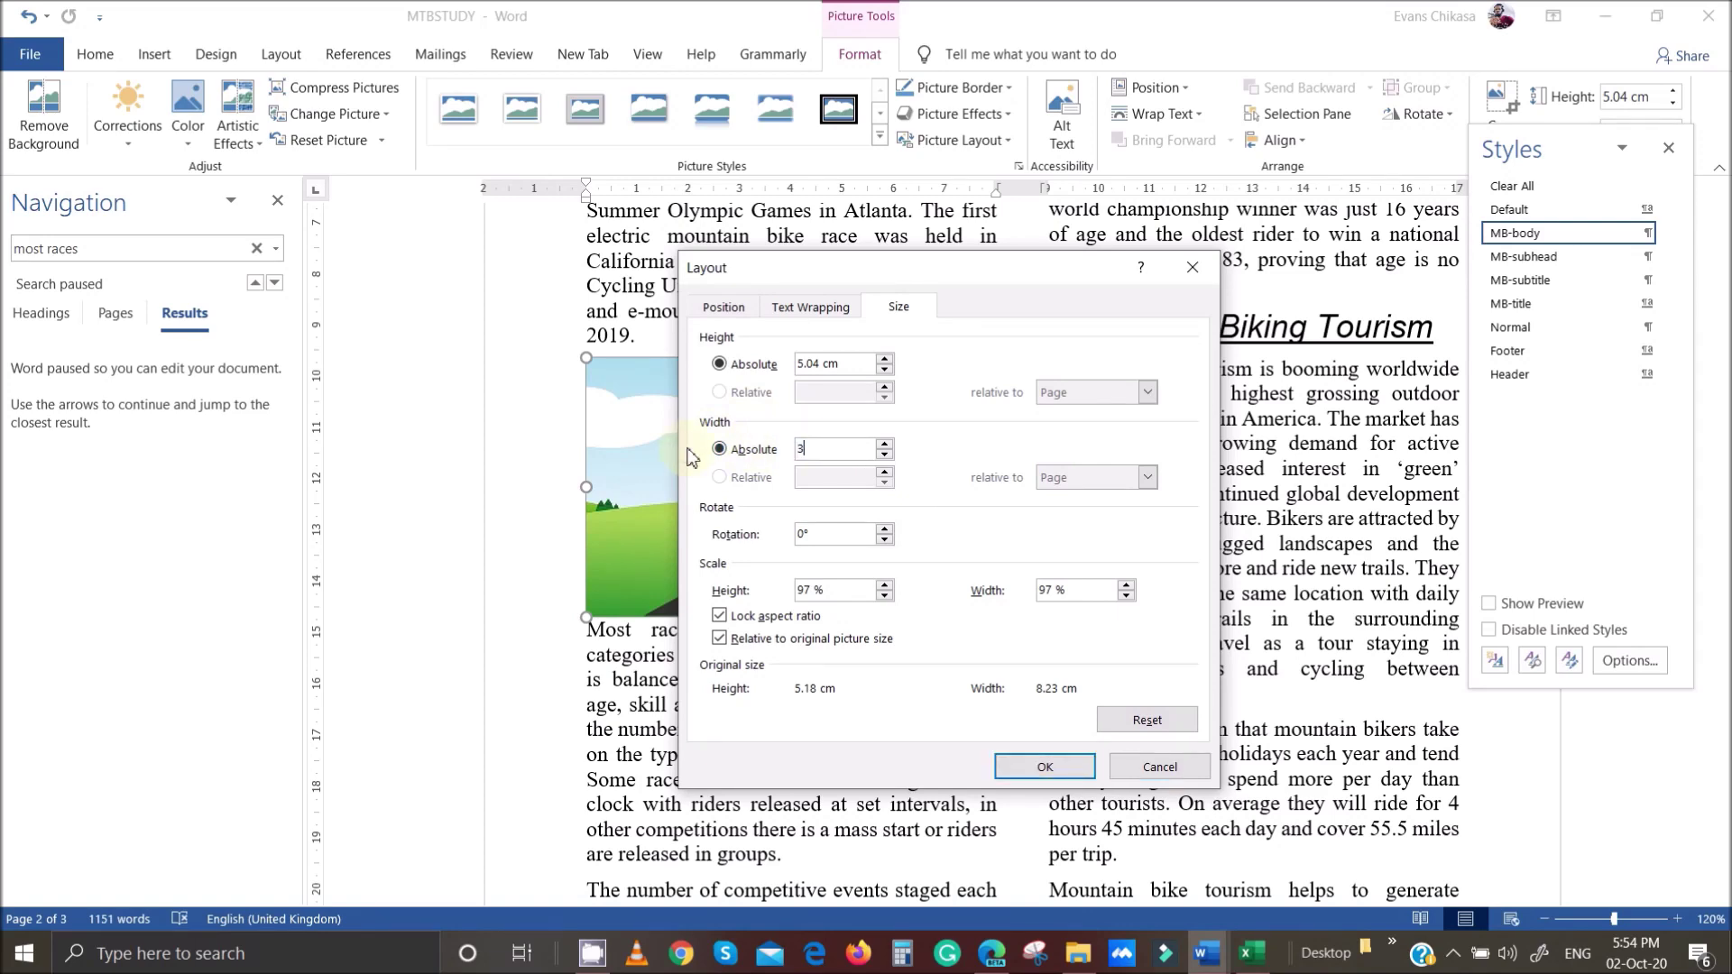
left_click(1039, 768)
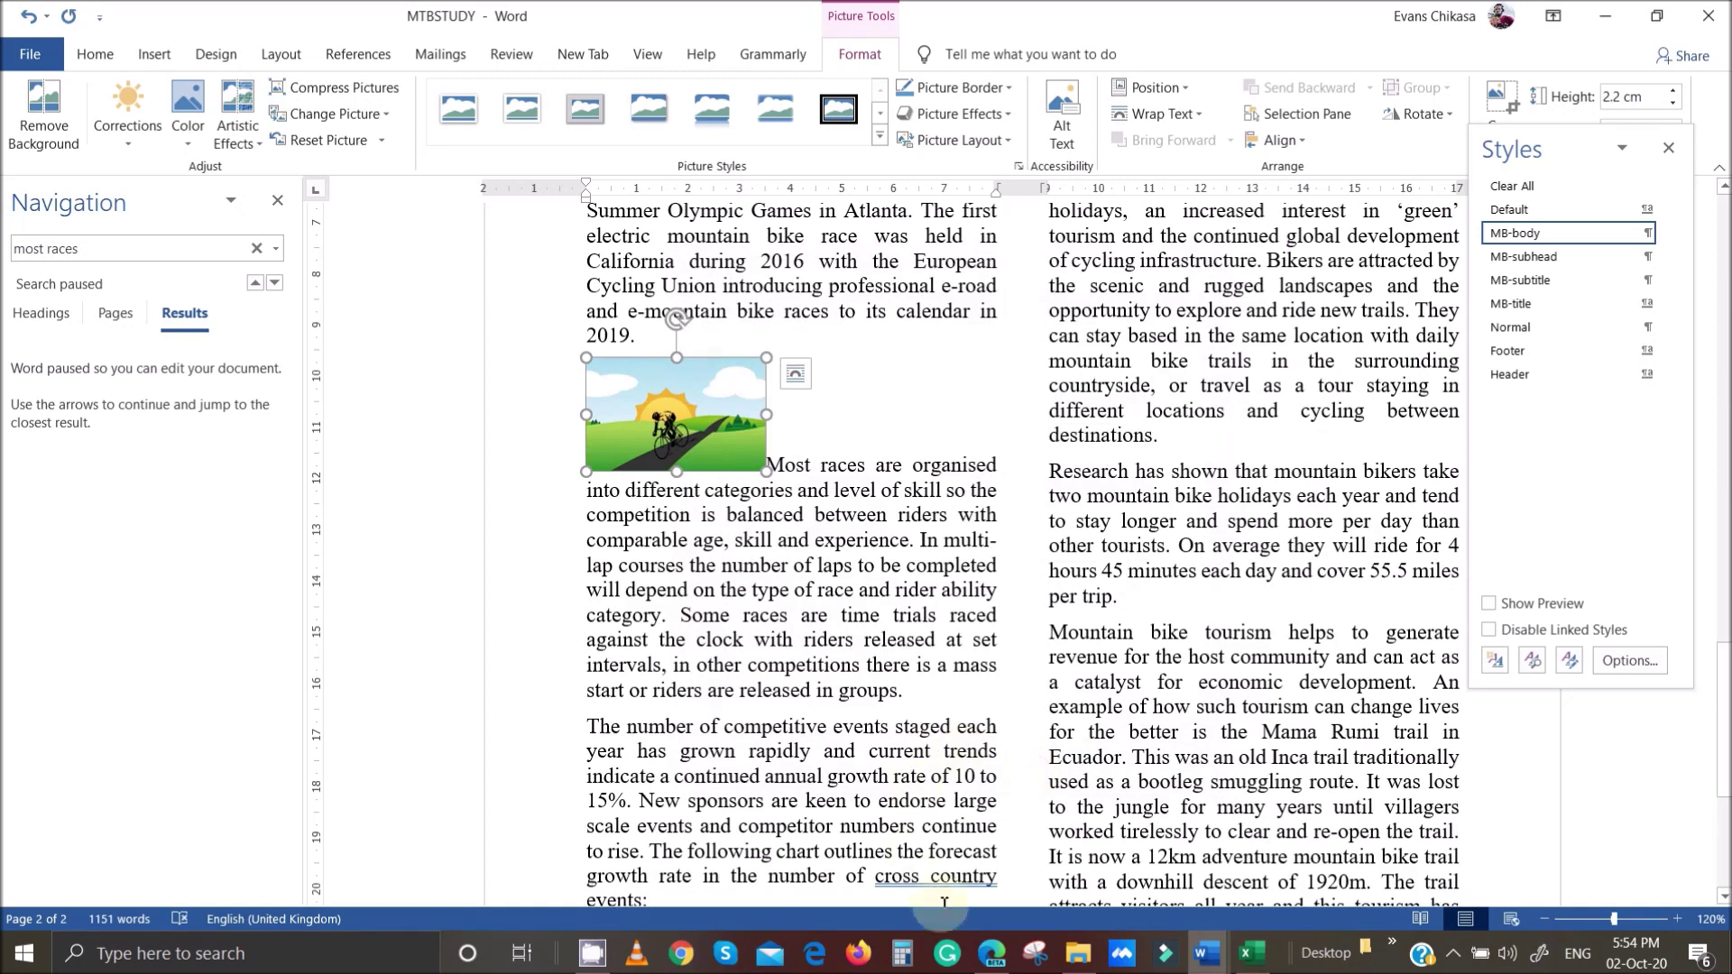
Highlight question 17's requirement on aligning the image to the column's left and the paragraph's top in the exam PDF.
left_click(992, 956)
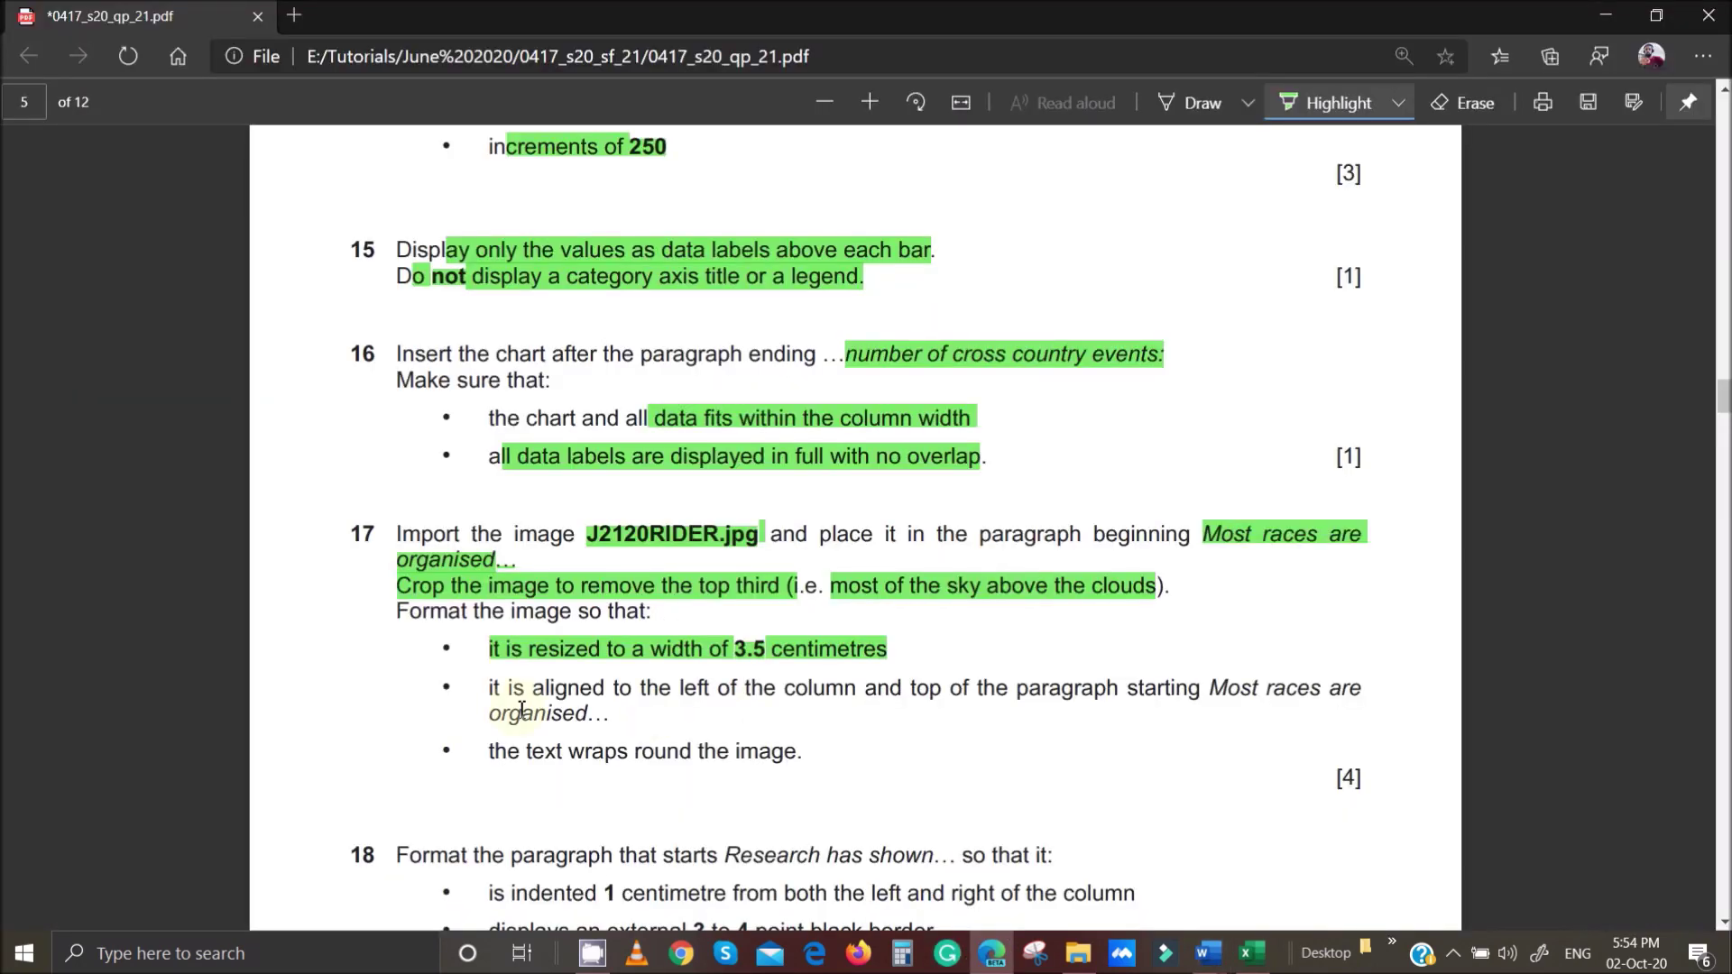
left_click_drag(495, 690, 599, 715)
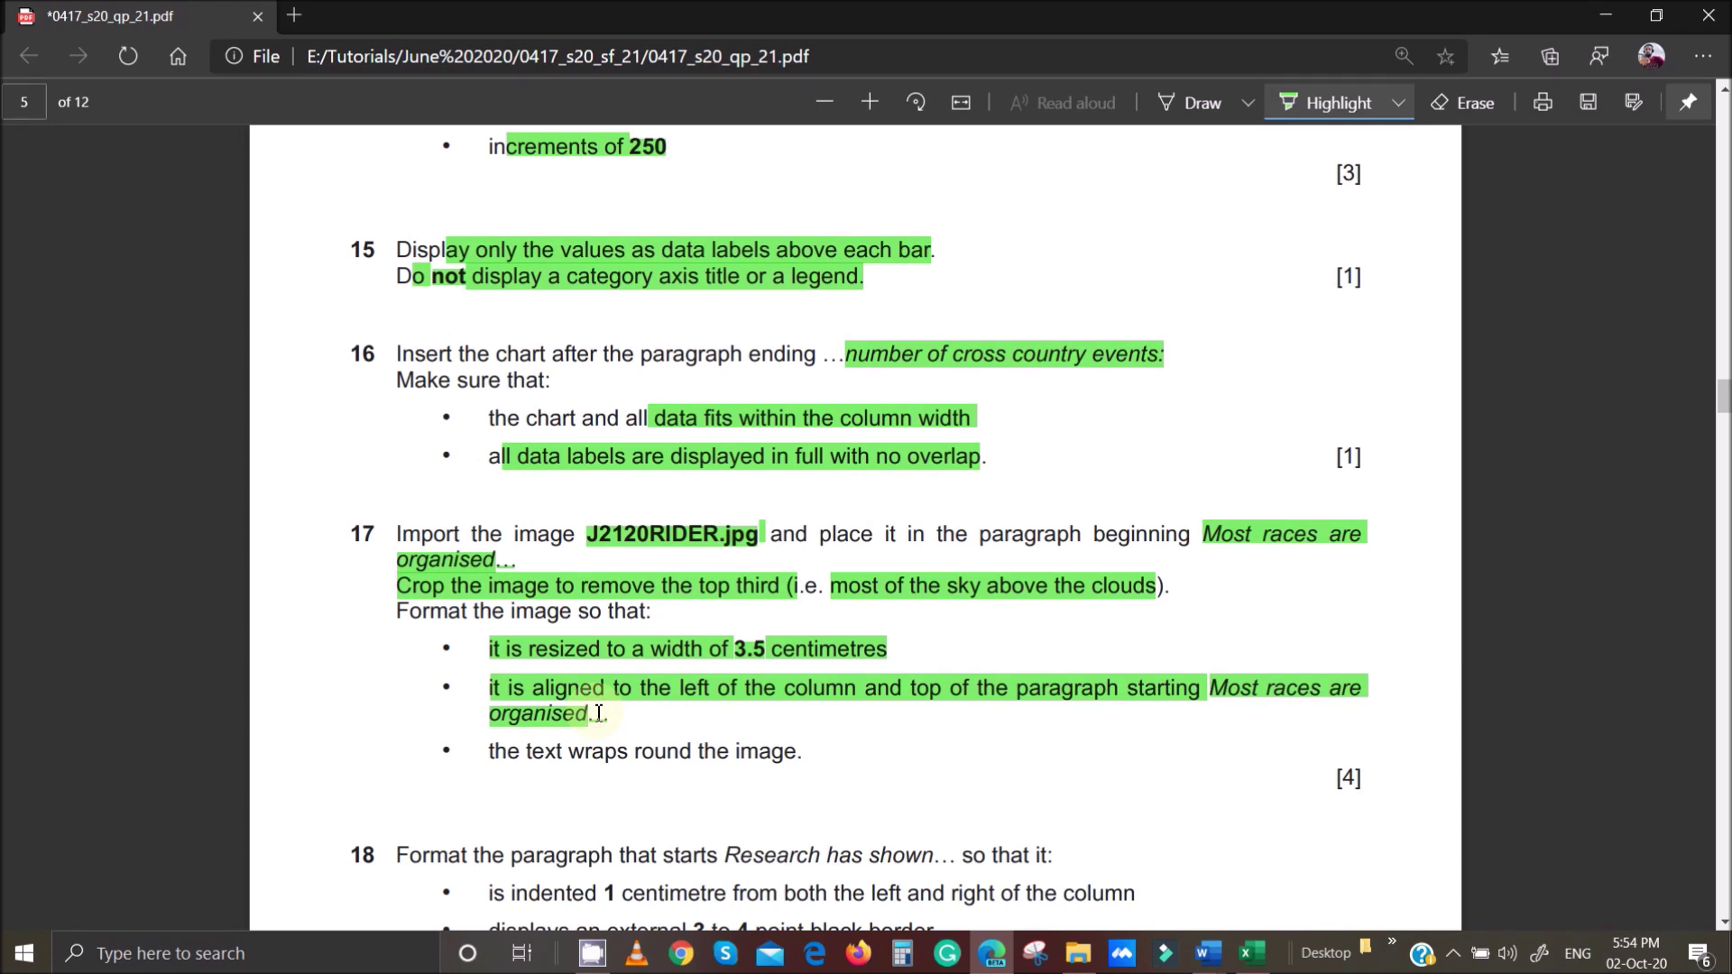
mouse_move(1205, 960)
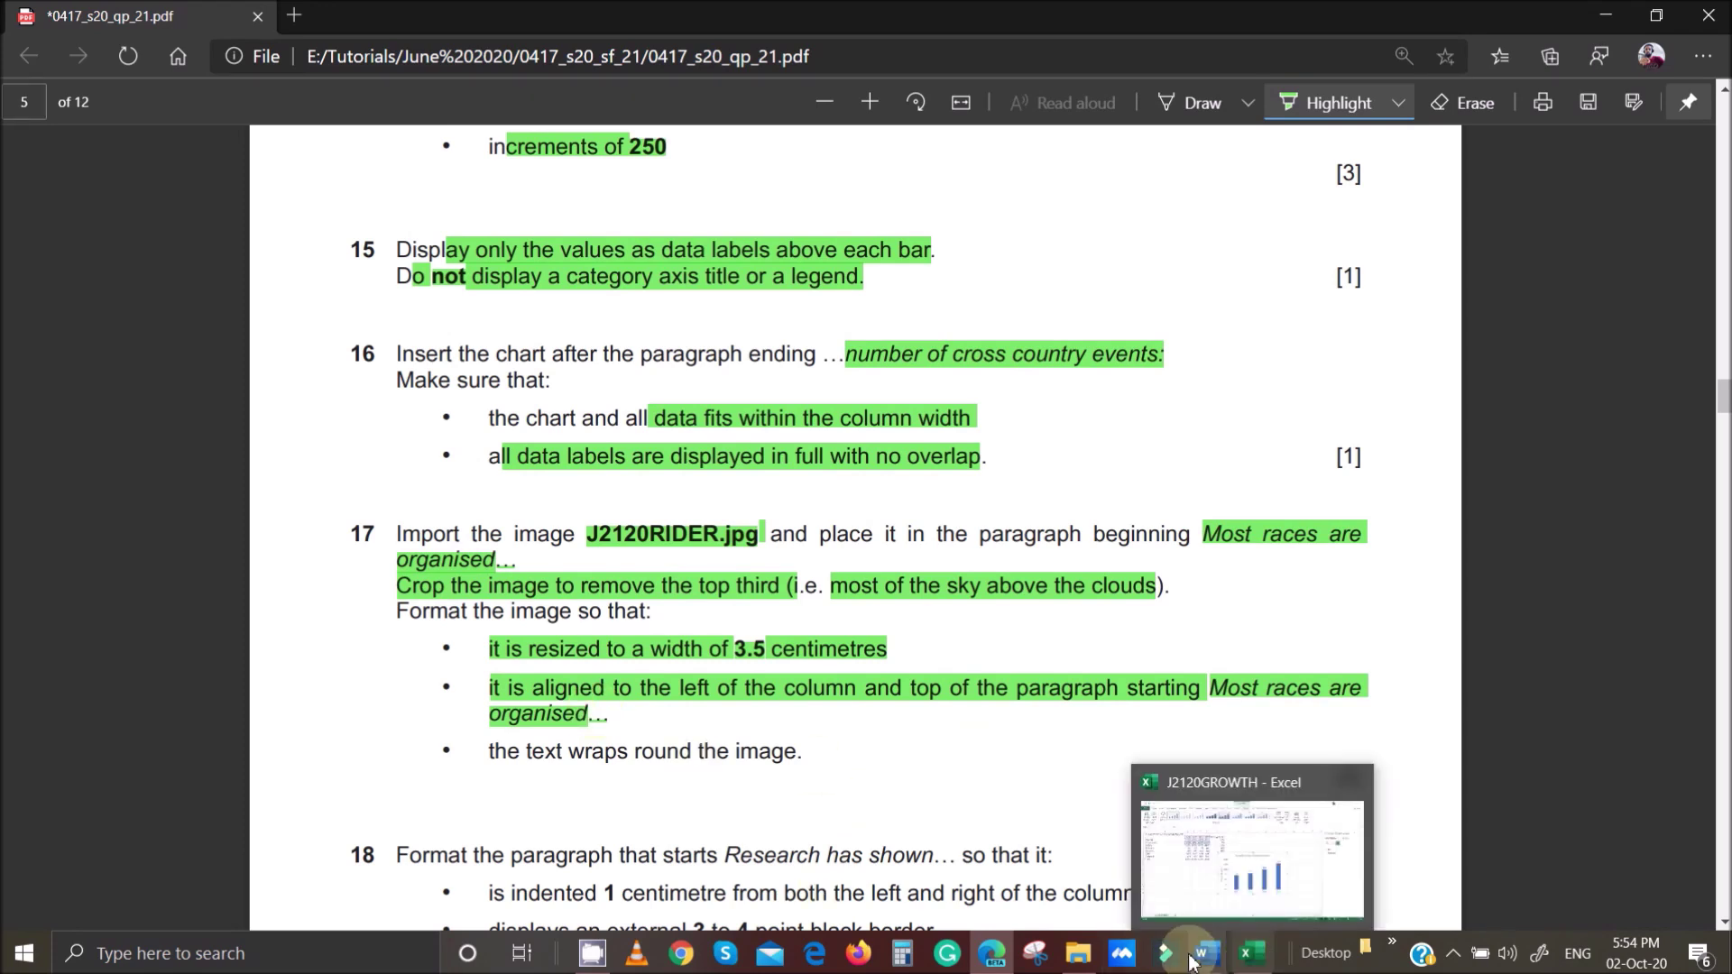
Switch to the MTBSTUDY document in Word and set Square text wrapping for the rider picture, keeping it at the column's left edge.
left_click(1313, 881)
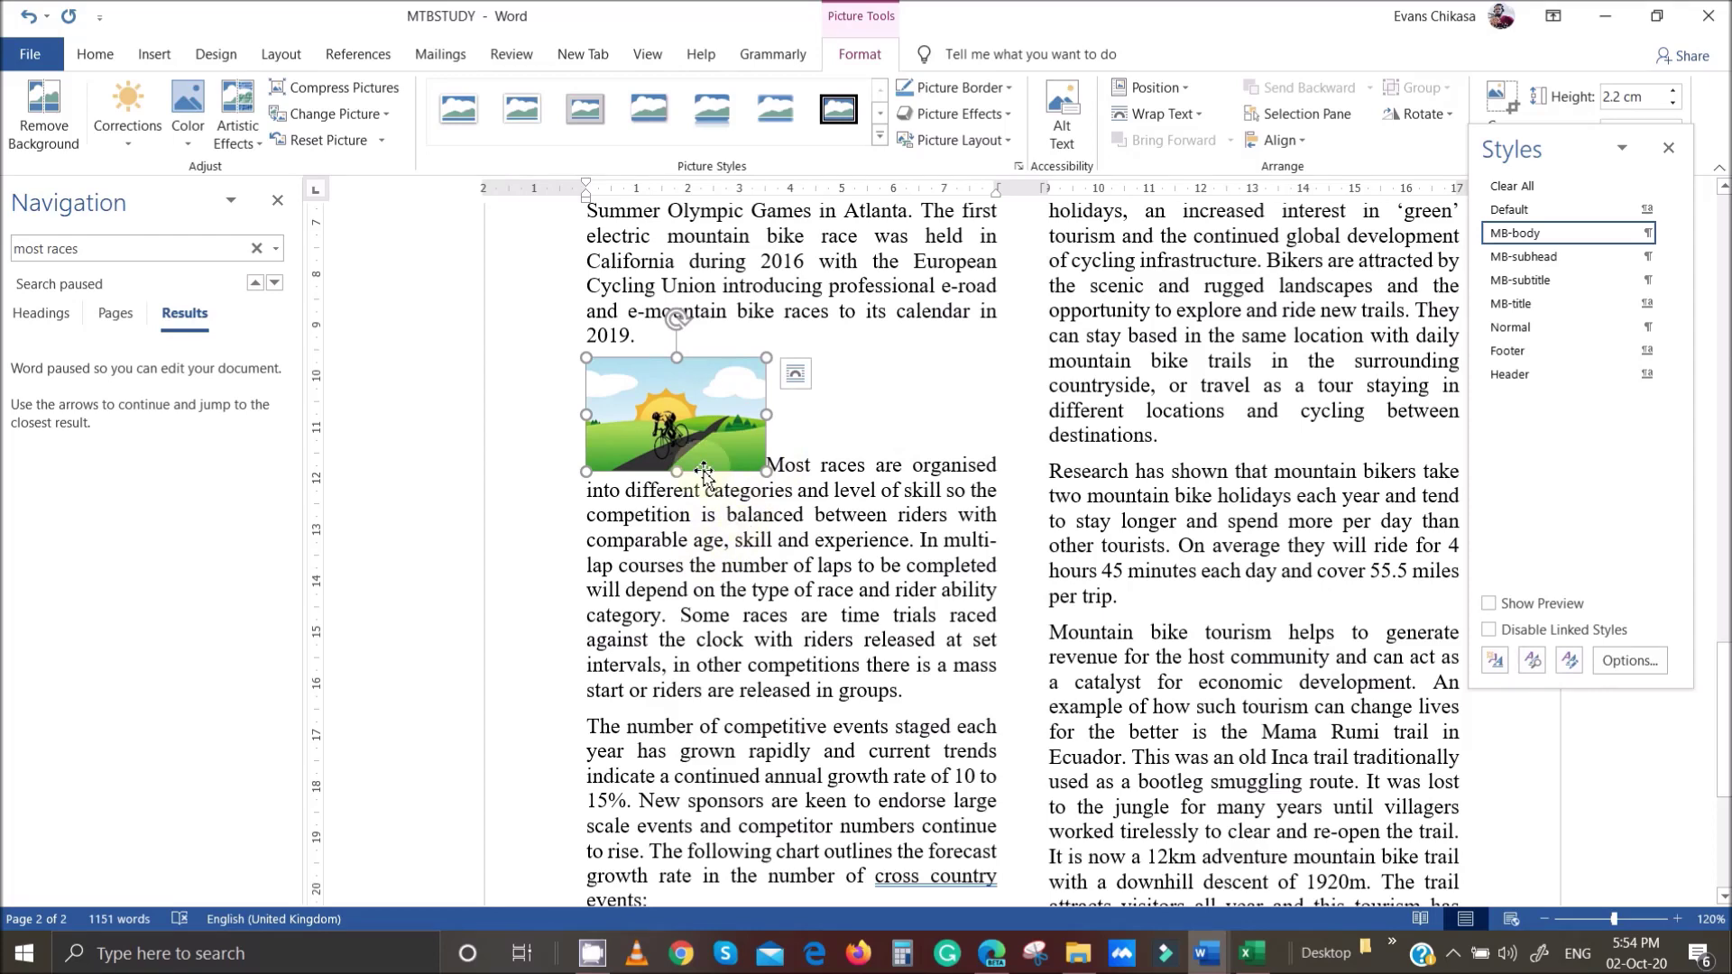
left_click(997, 954)
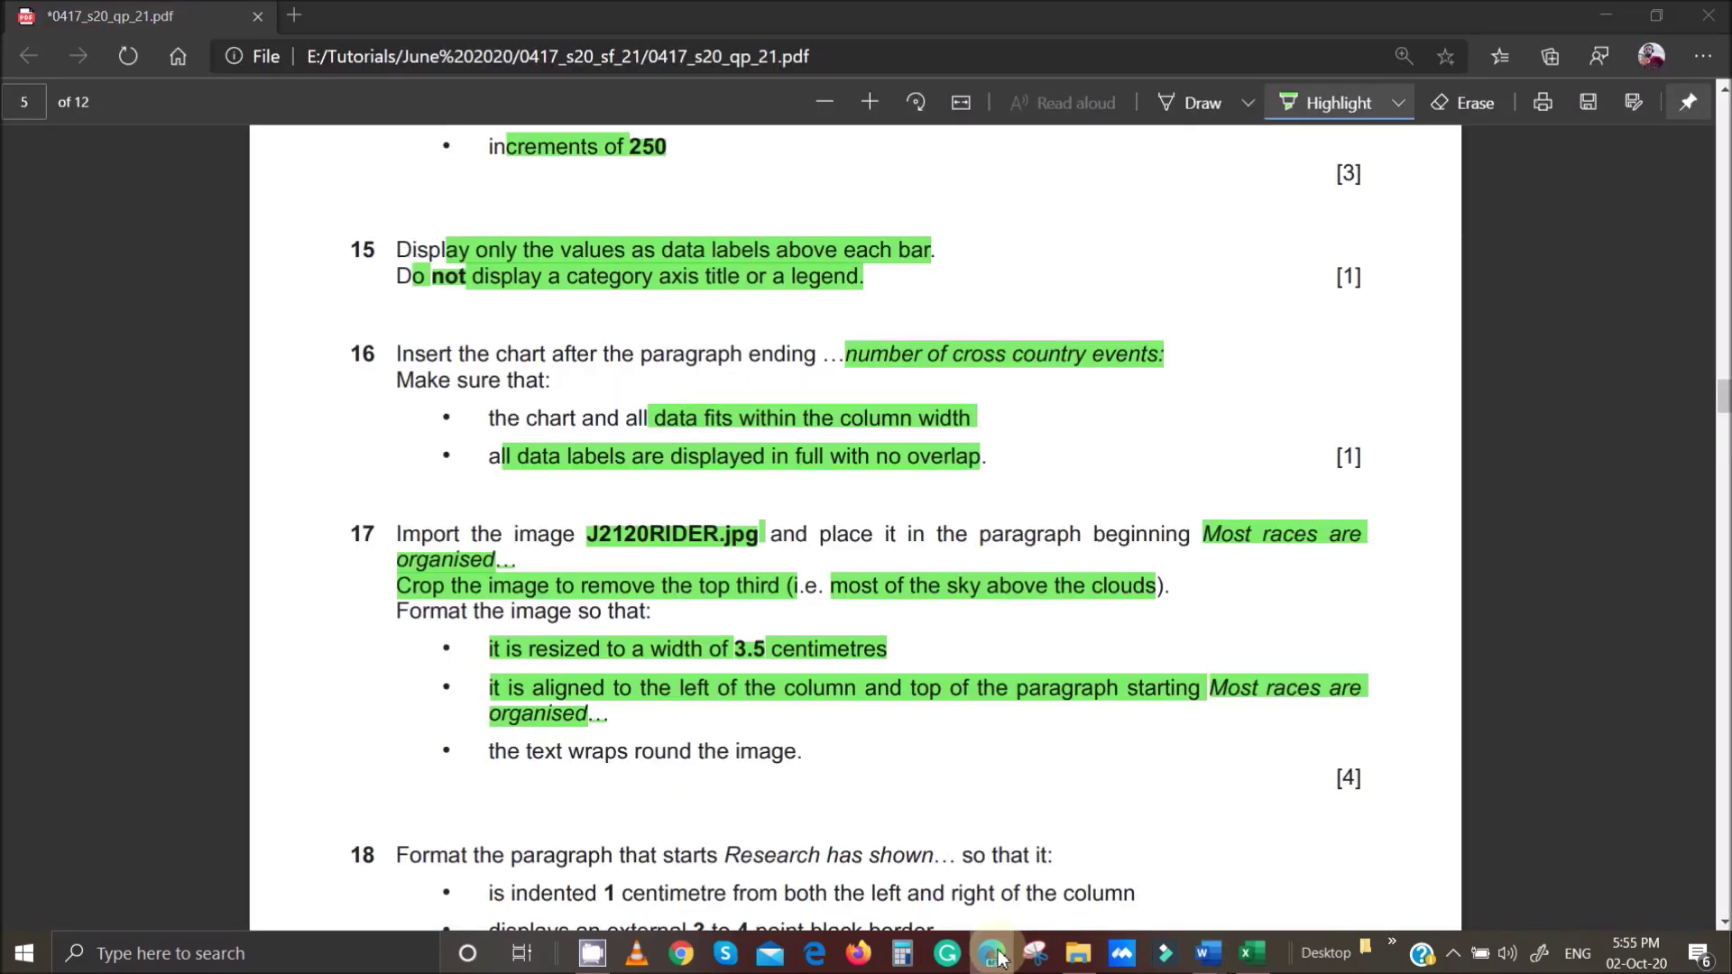
left_click(997, 954)
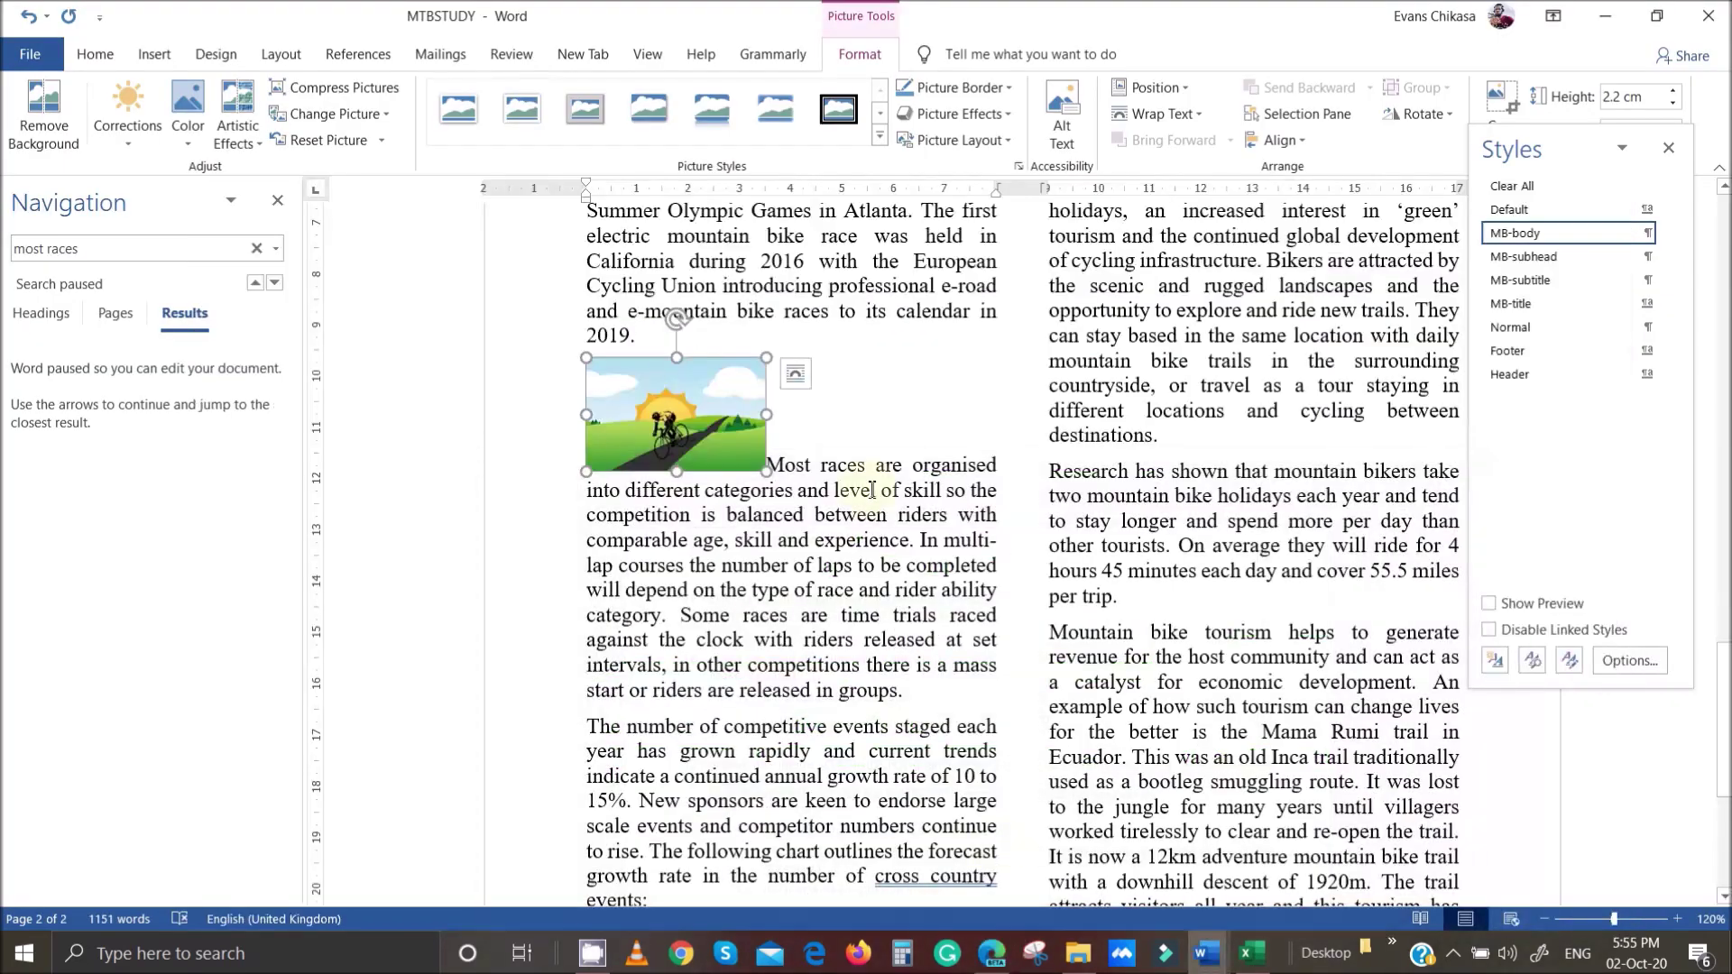
left_click(794, 374)
left_click(867, 554)
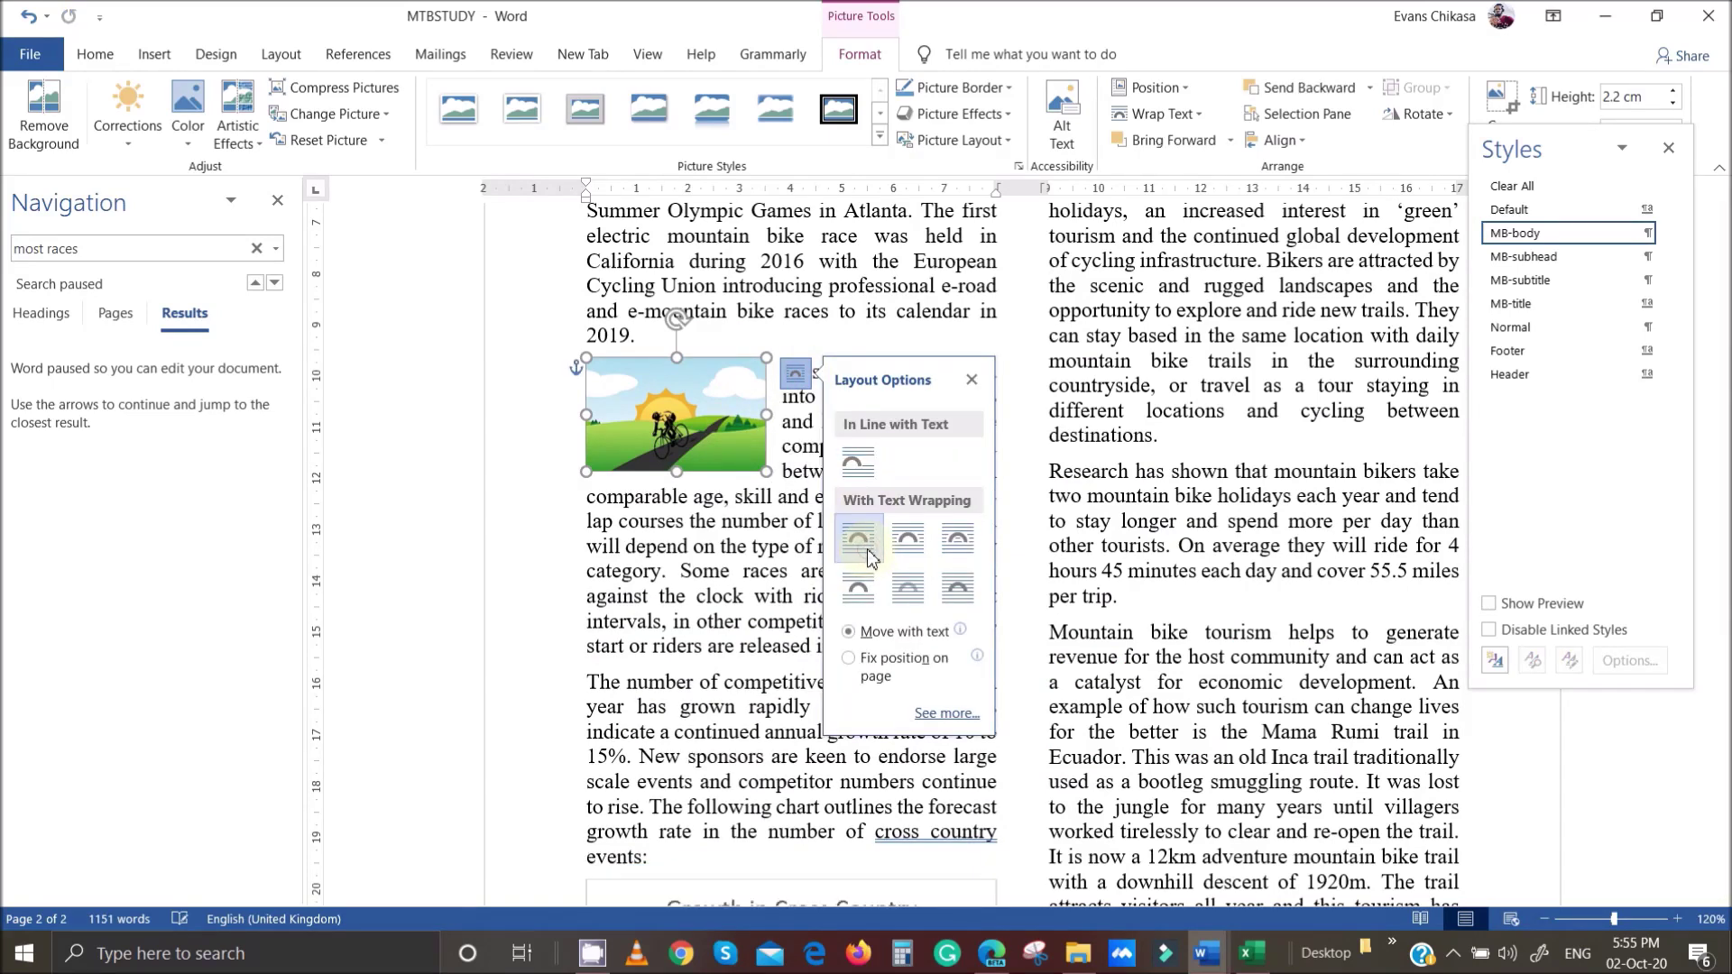
left_click(740, 600)
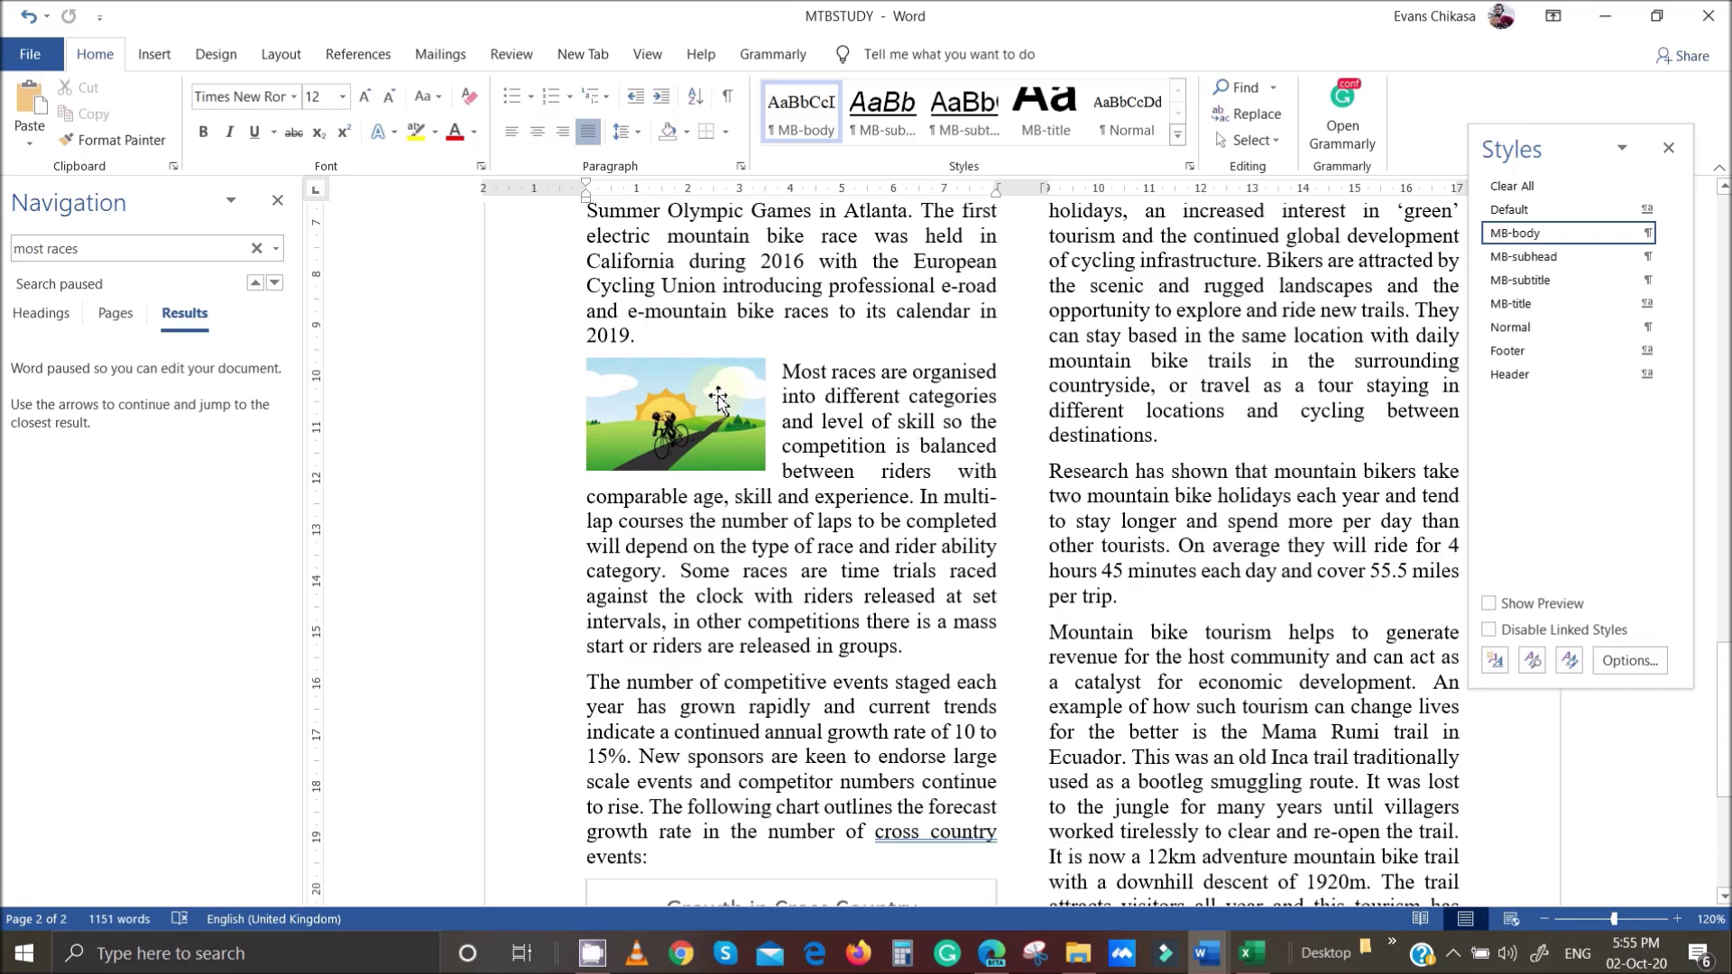
mouse_move(719, 396)
left_mouse_down()
mouse_move(735, 399)
mouse_move(712, 397)
mouse_move(715, 371)
mouse_move(693, 398)
left_mouse_up()
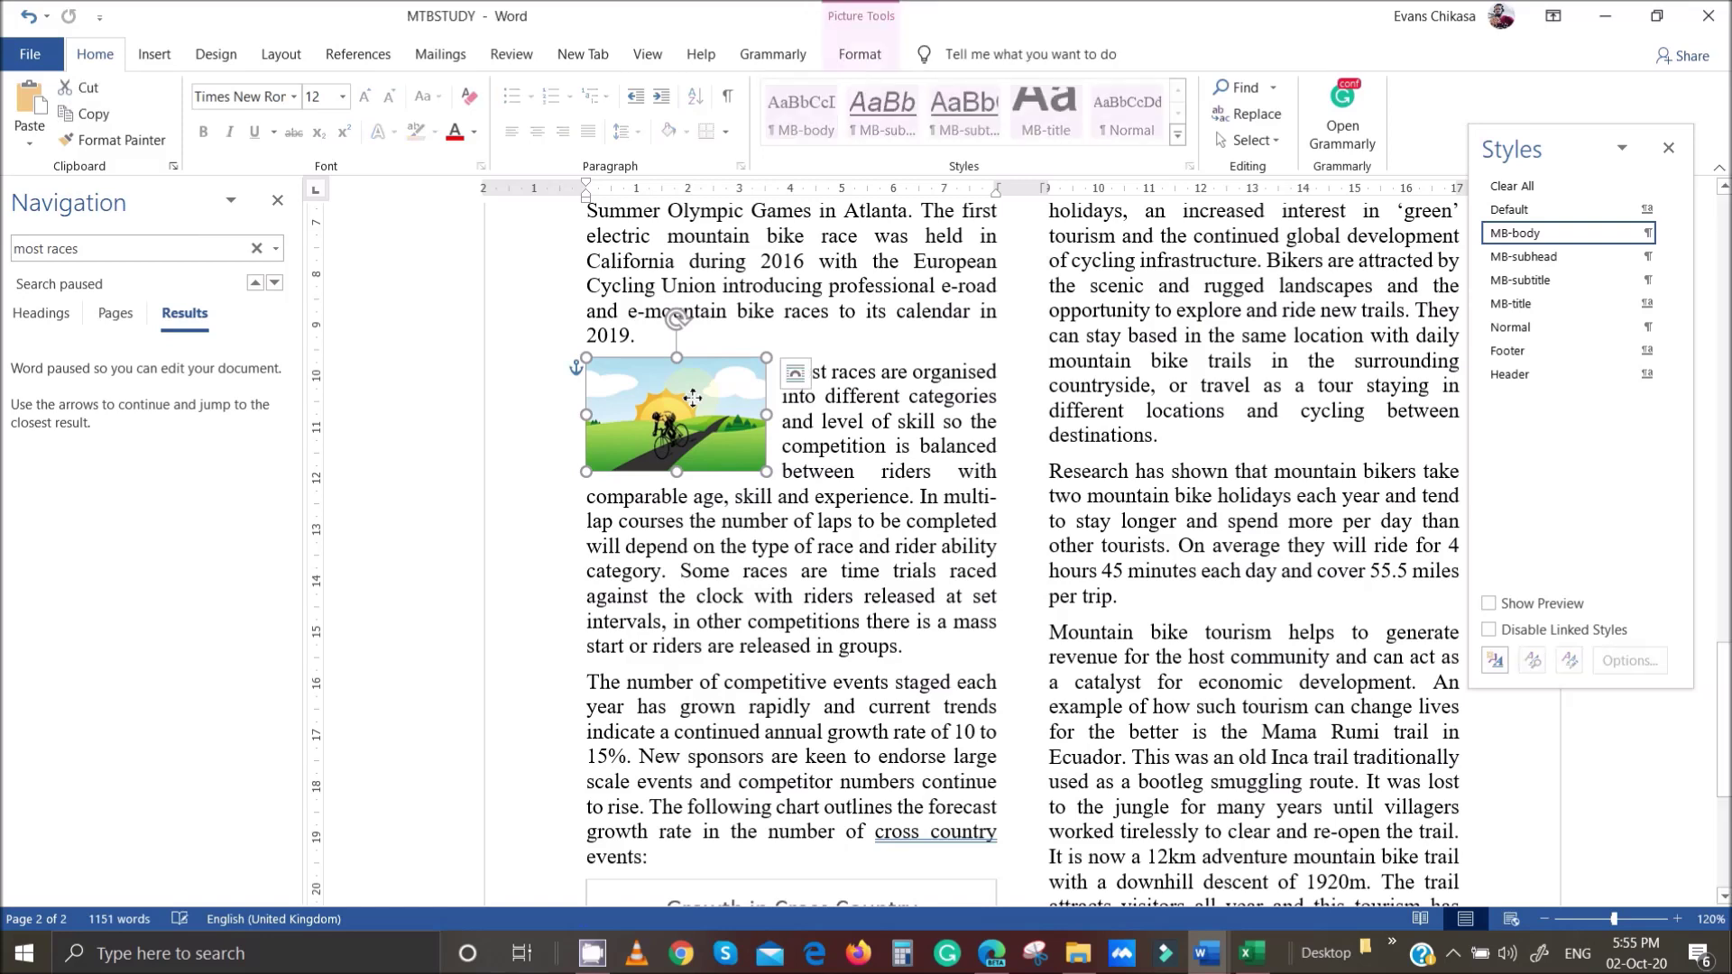
left_click(879, 471)
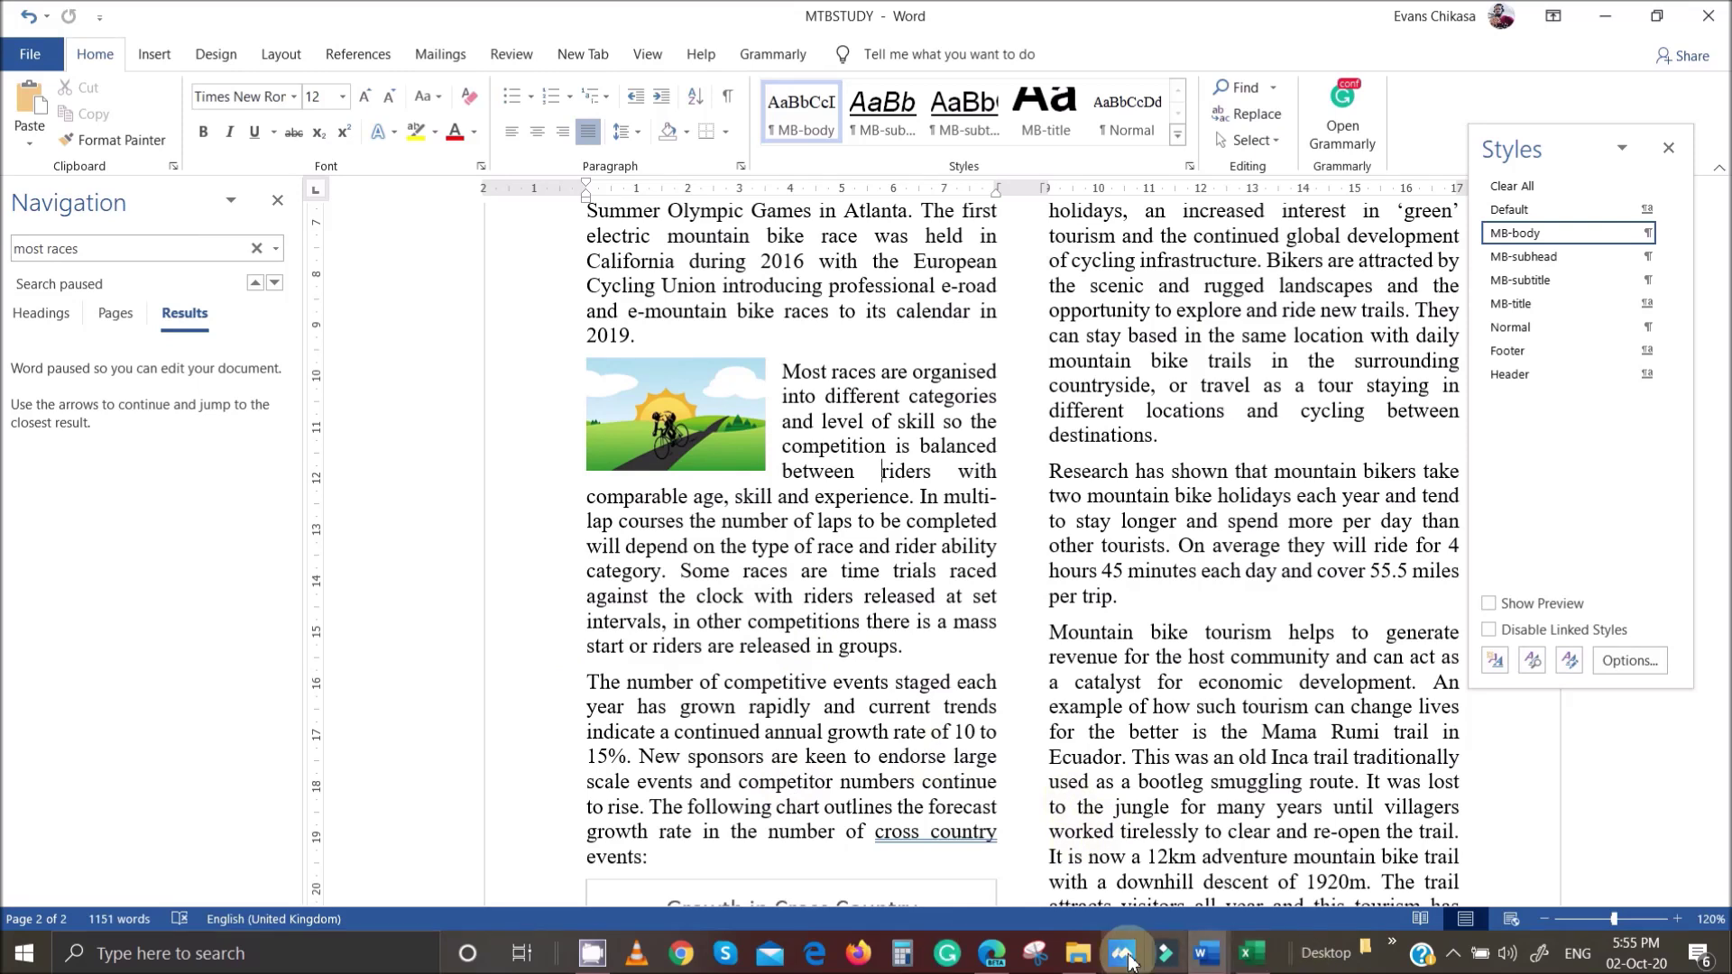
Highlight question 17's requirement that the text wraps round the image in the exam PDF.
mouse_move(999, 959)
left_click(1000, 873)
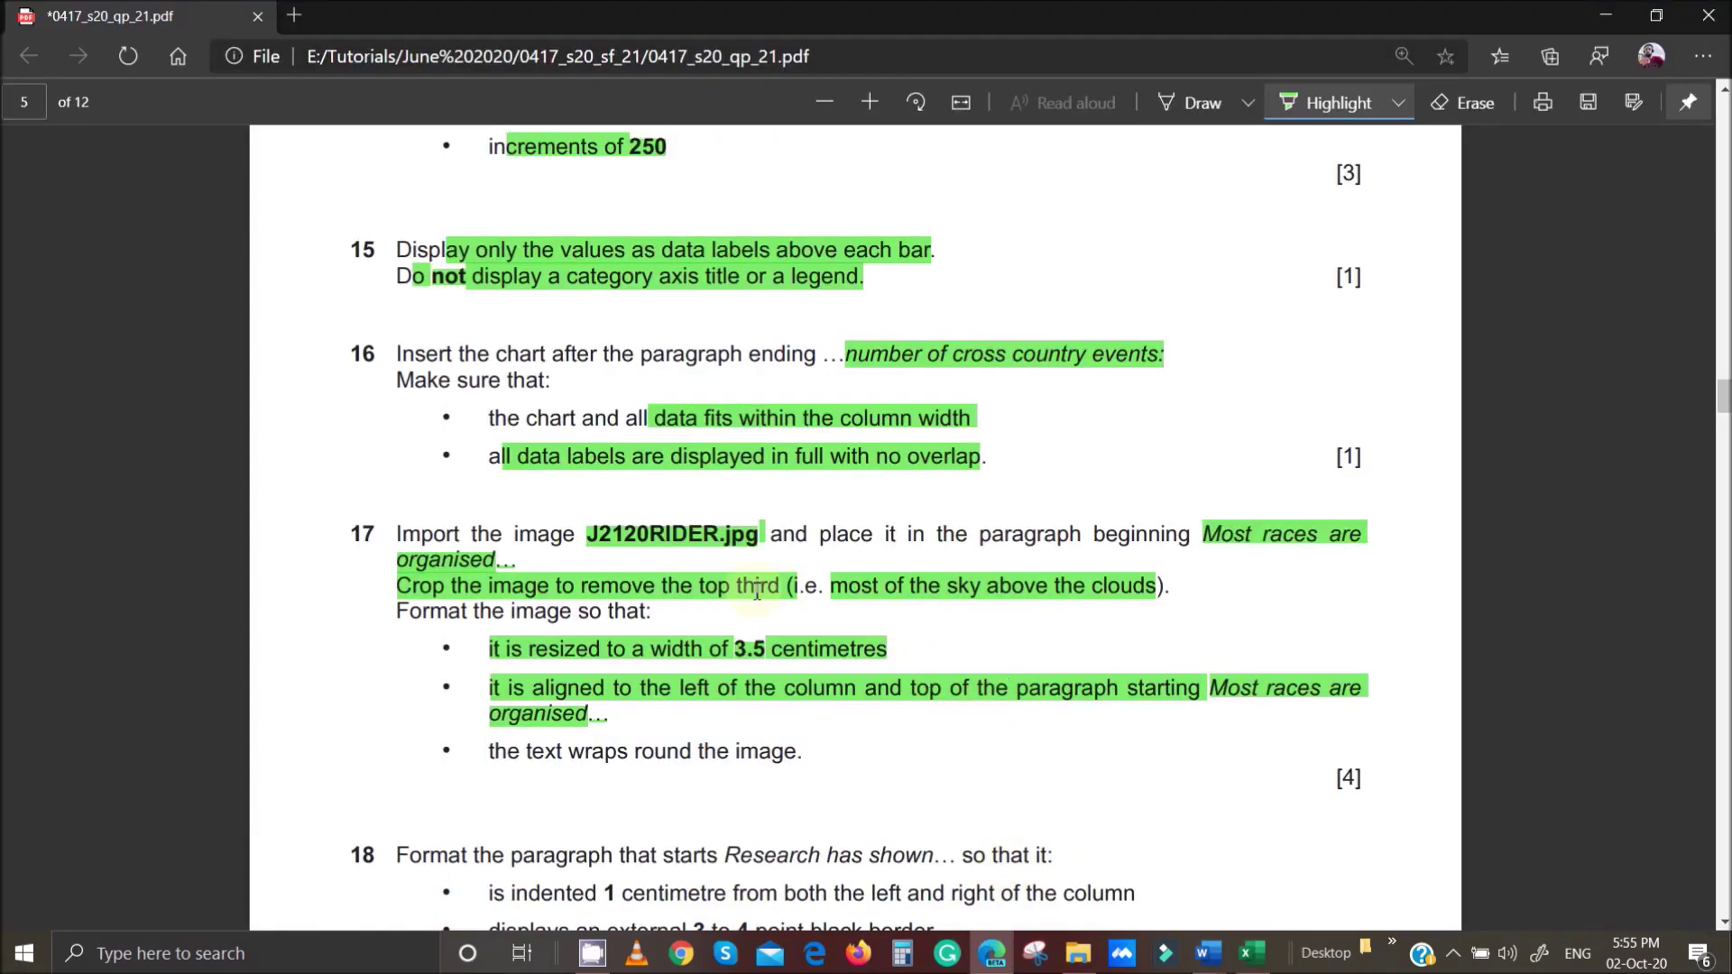
left_click_drag(497, 751, 816, 756)
Highlight question 18's 1 centimetre indent, external 3 to 4 point border and "Research has shown" paragraph wording in the exam PDF.
scroll(902, 676, "down", 5)
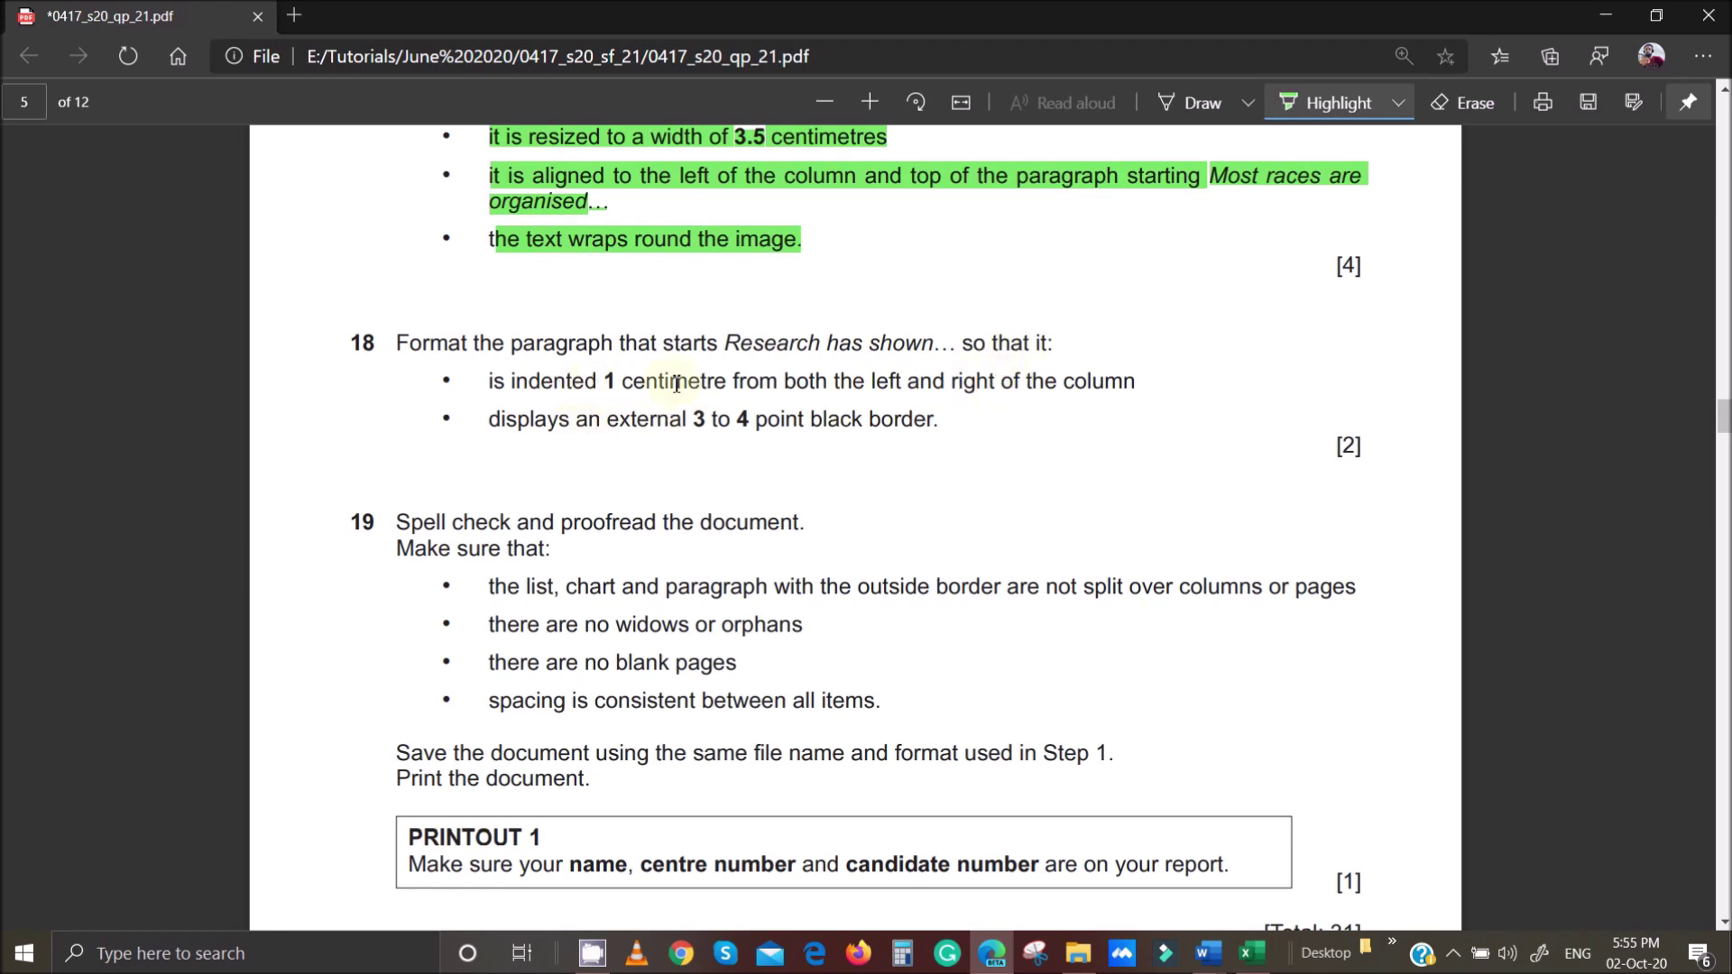
left_click_drag(696, 384, 1008, 394)
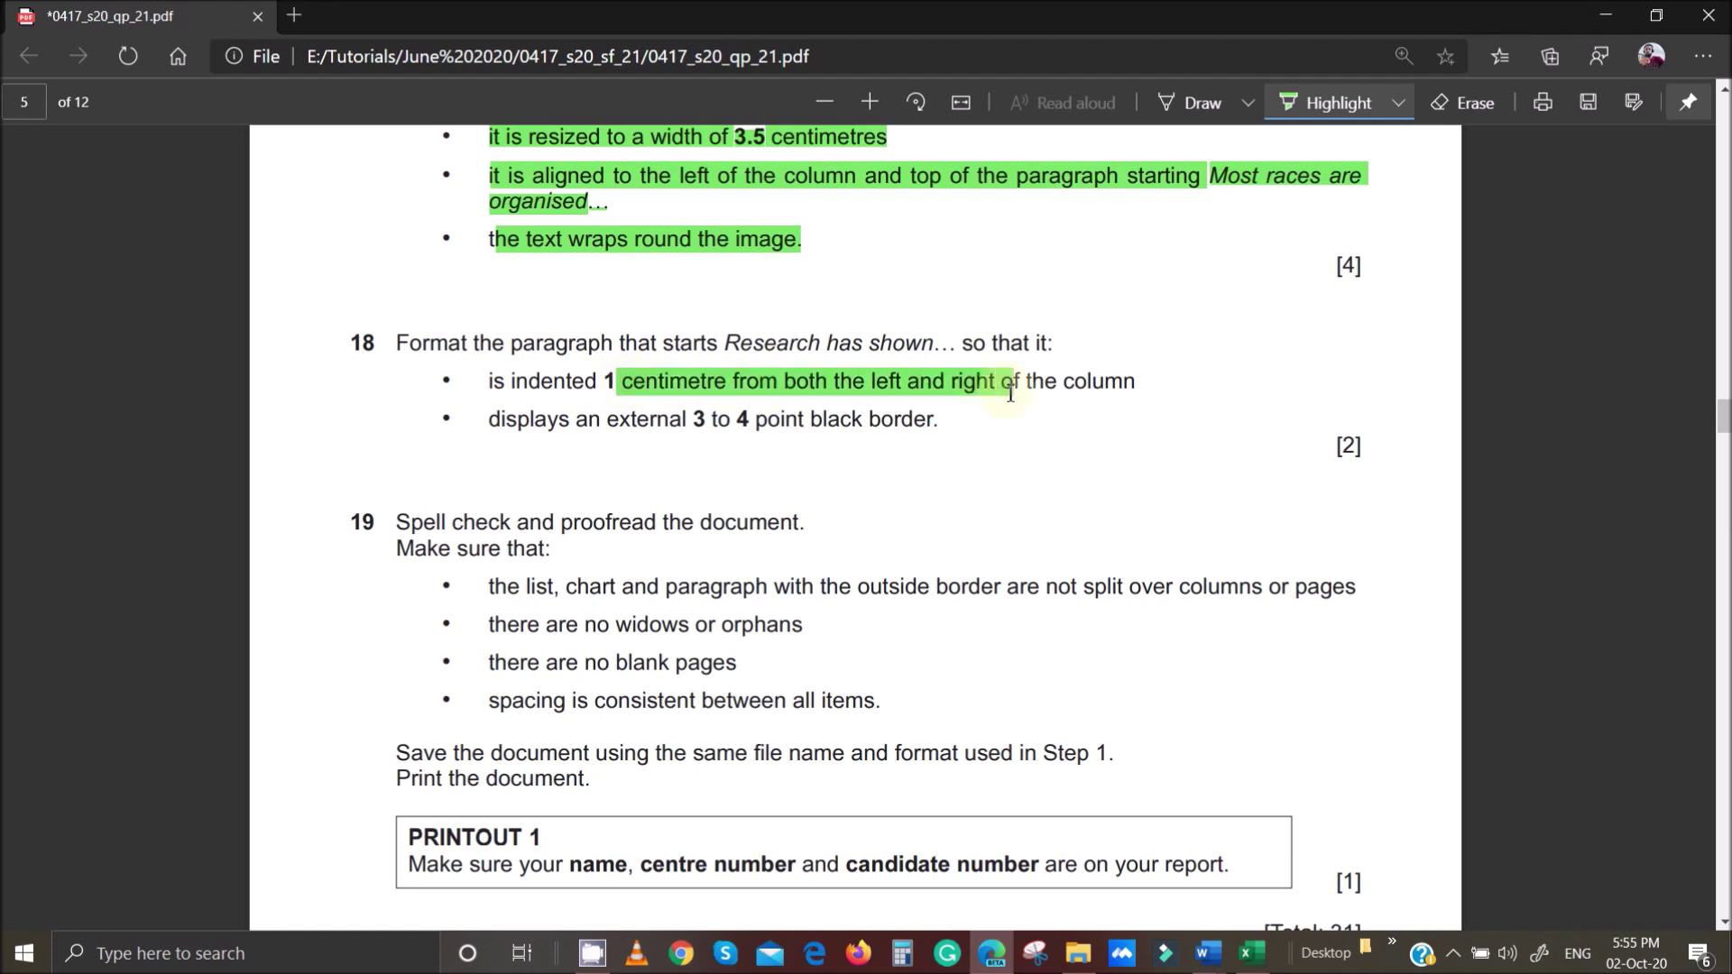
left_click_drag(584, 382, 646, 385)
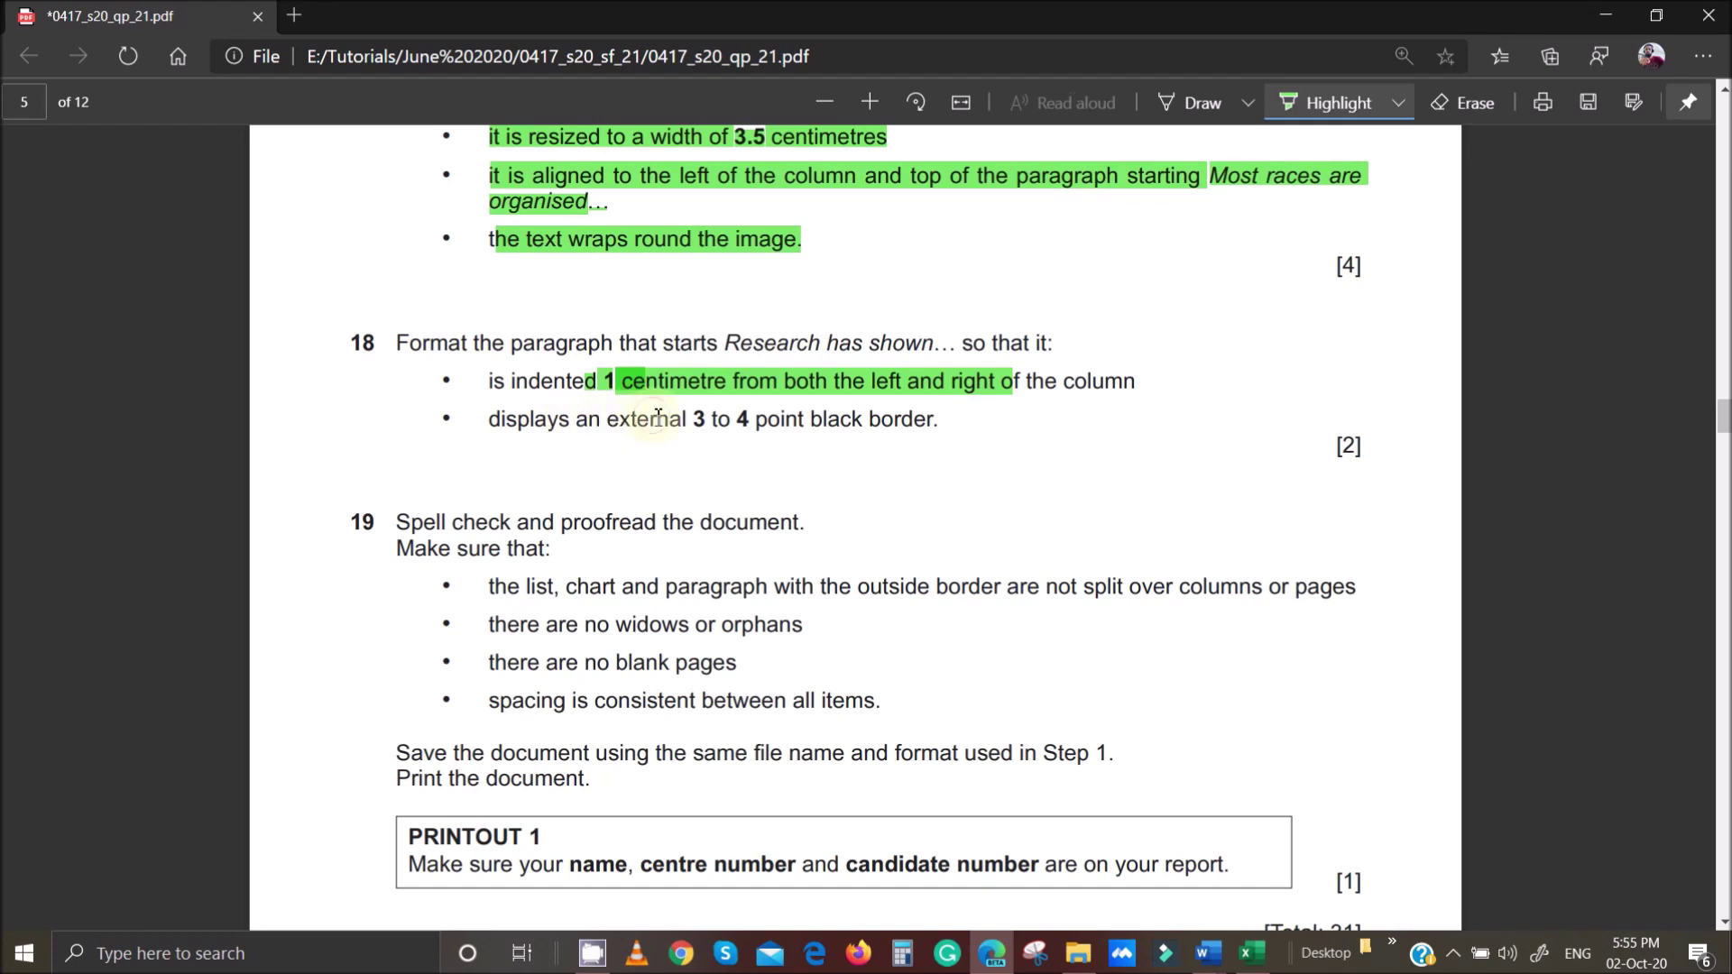
left_click_drag(649, 420, 795, 426)
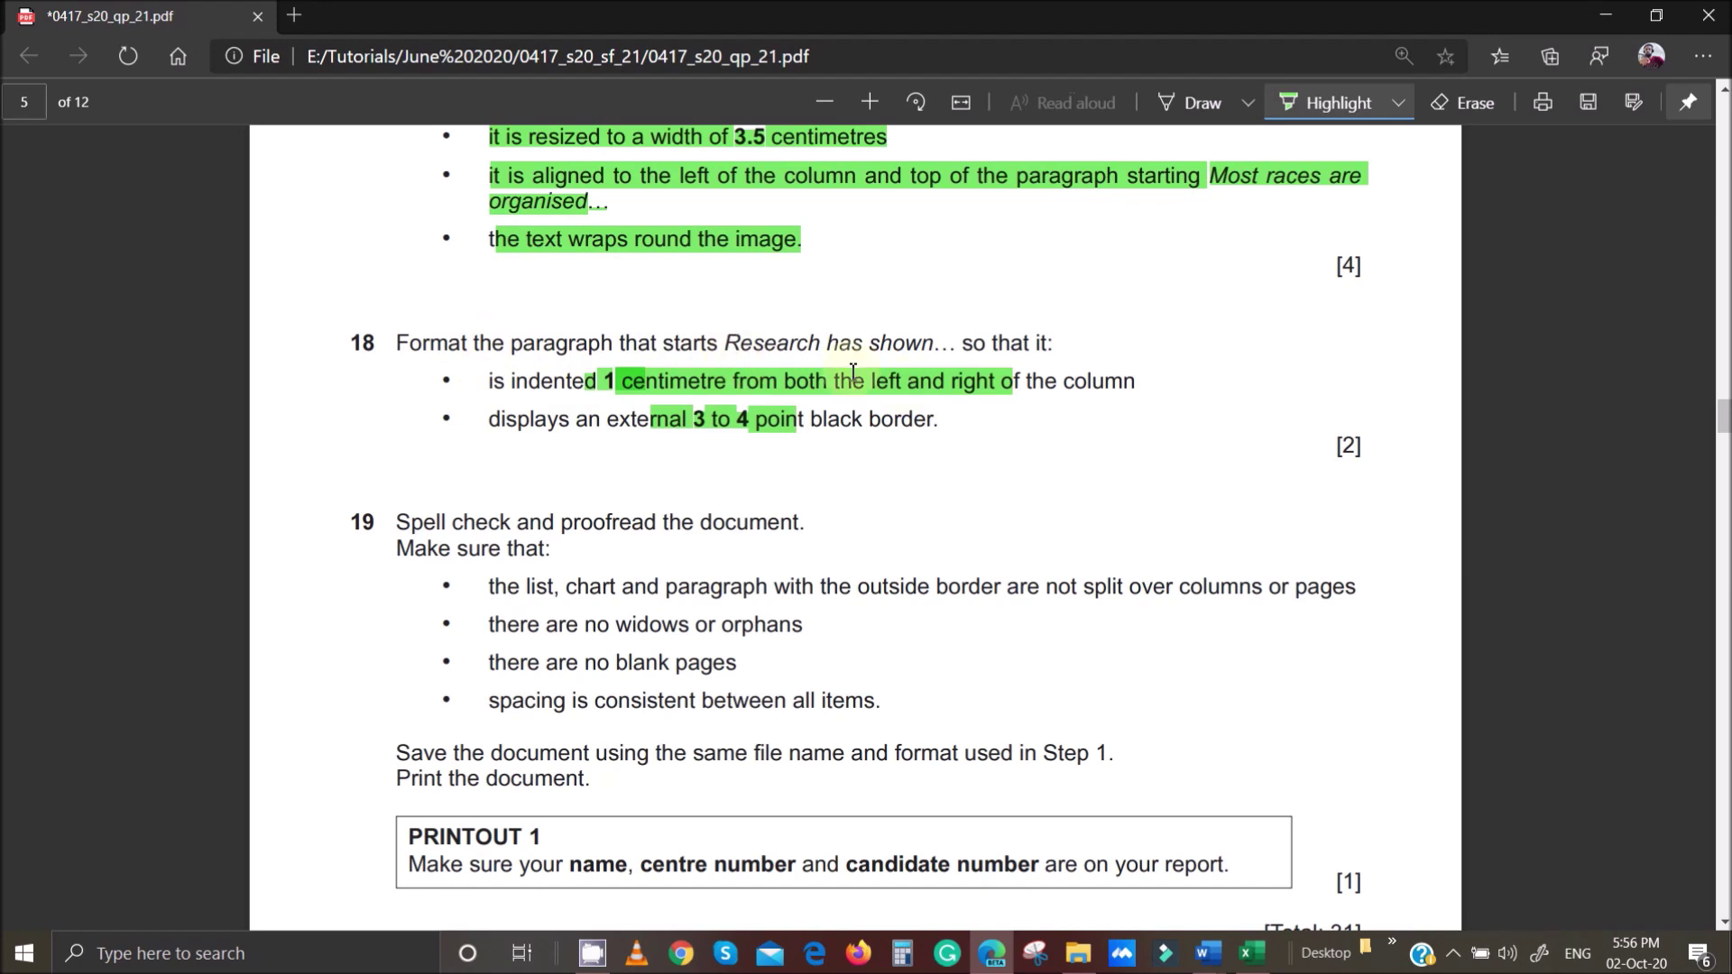
mouse_move(1223, 947)
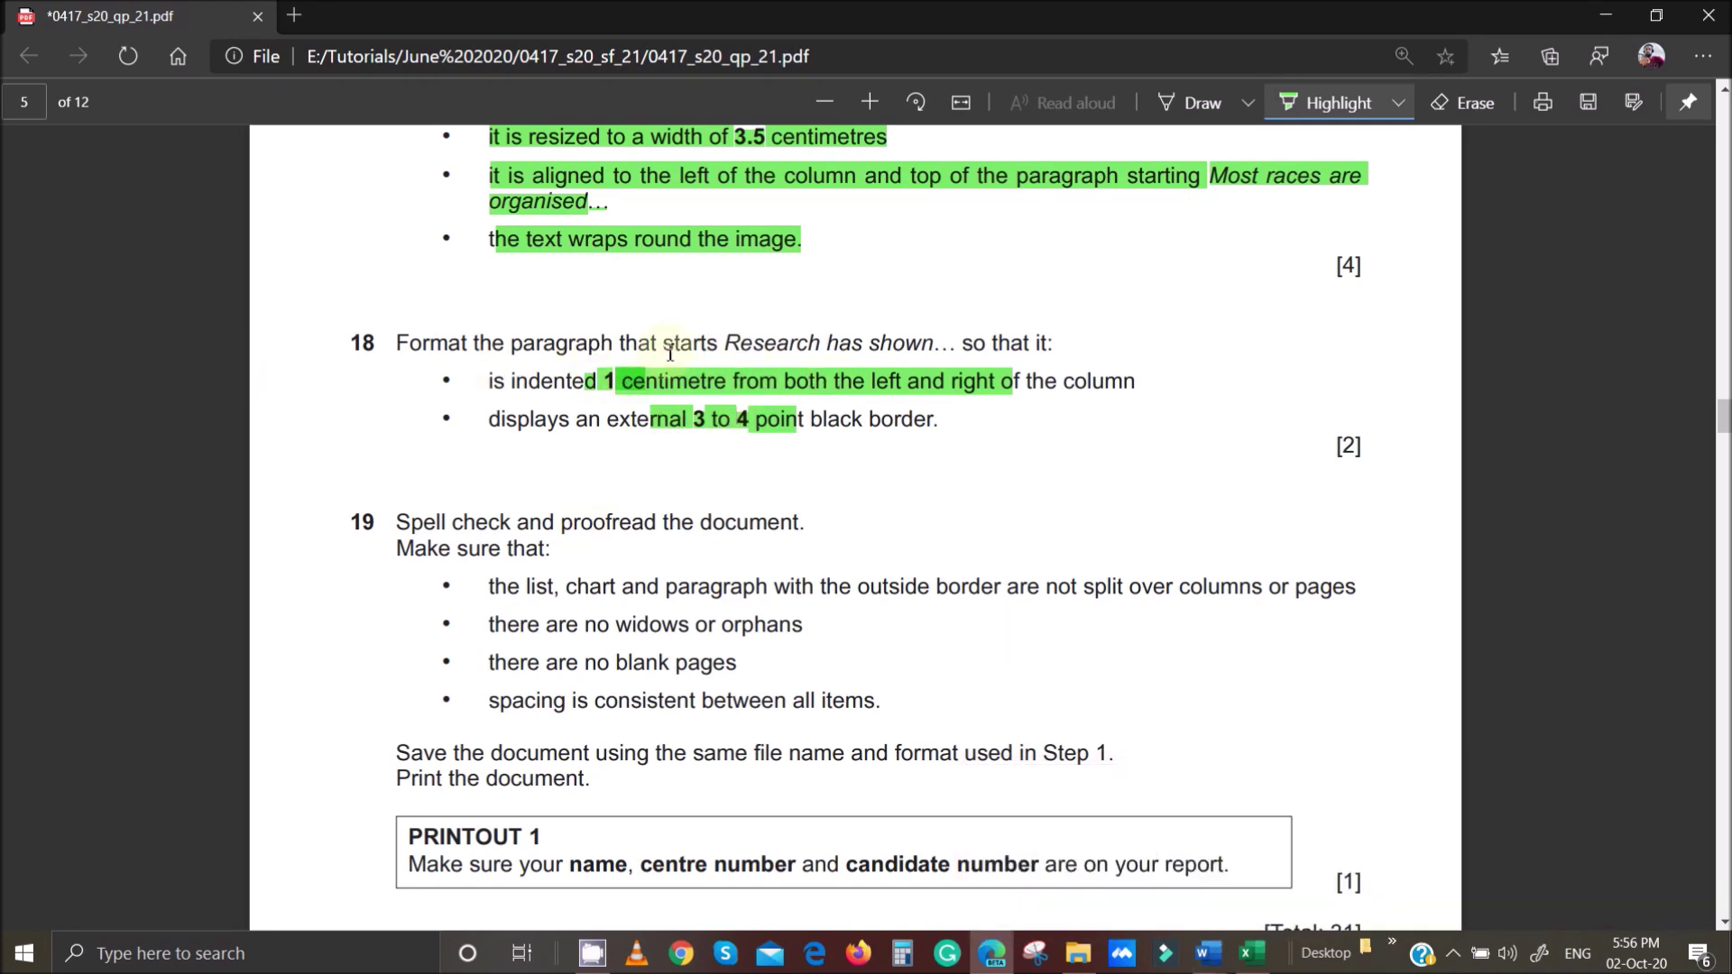
left_click_drag(668, 346, 929, 346)
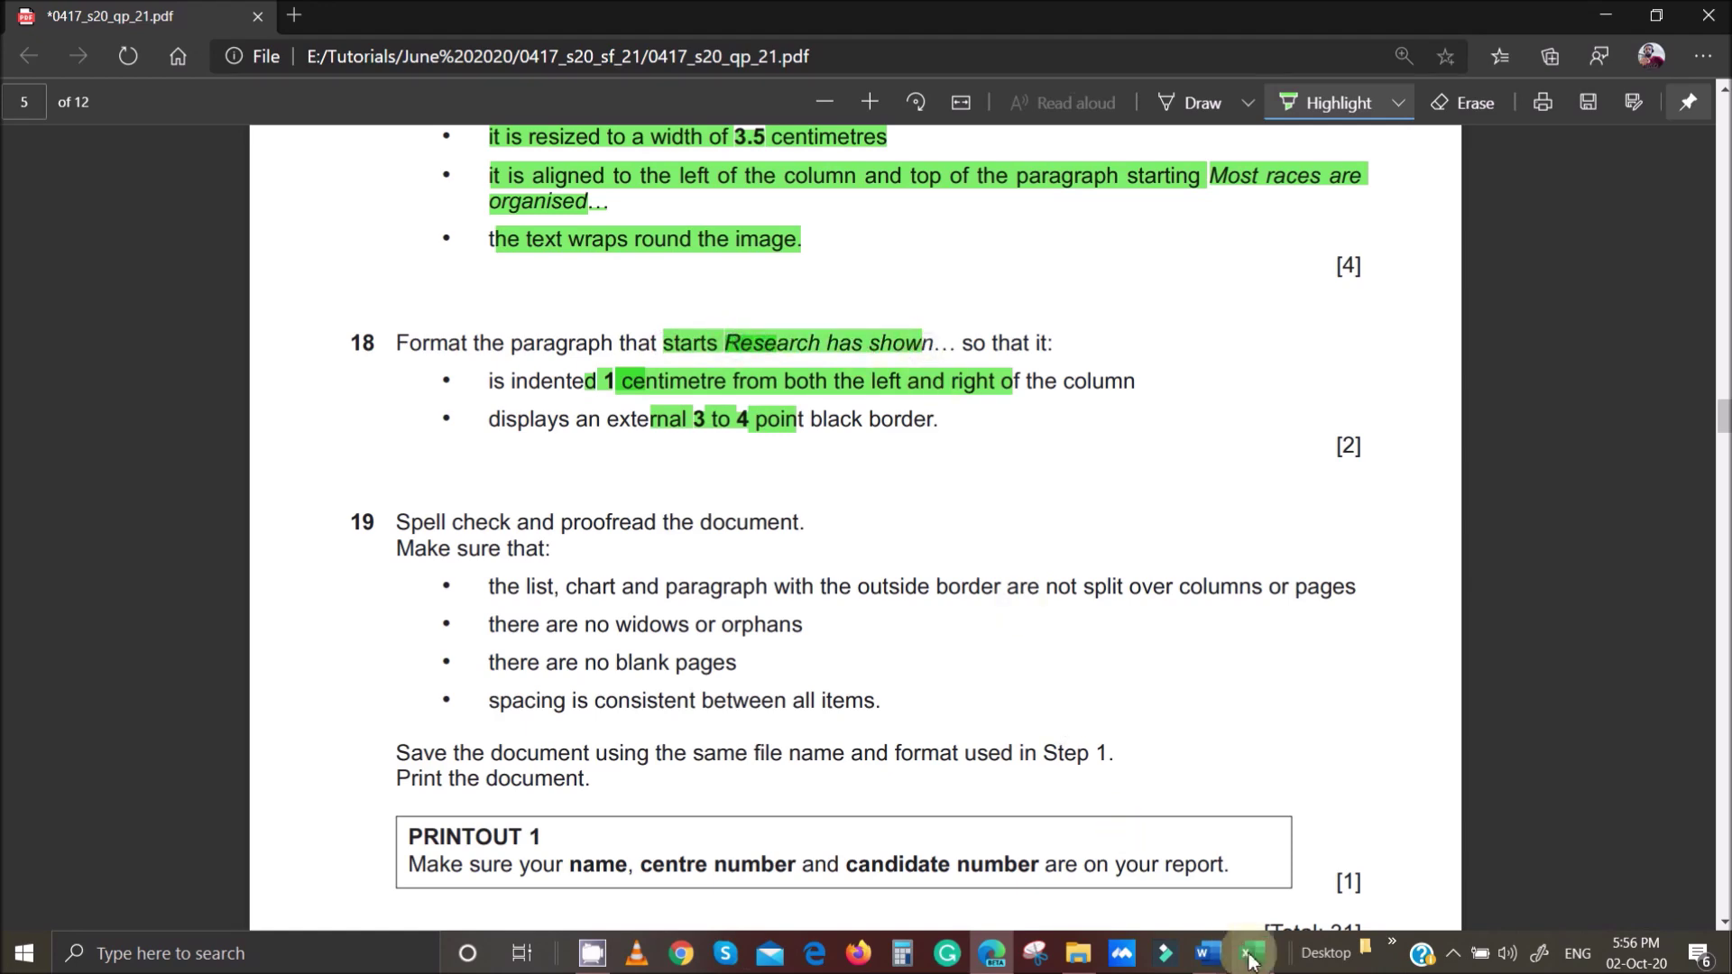
Switch to the MTBSTUDY document in Word and search it for "Research has shown".
left_click(1328, 839)
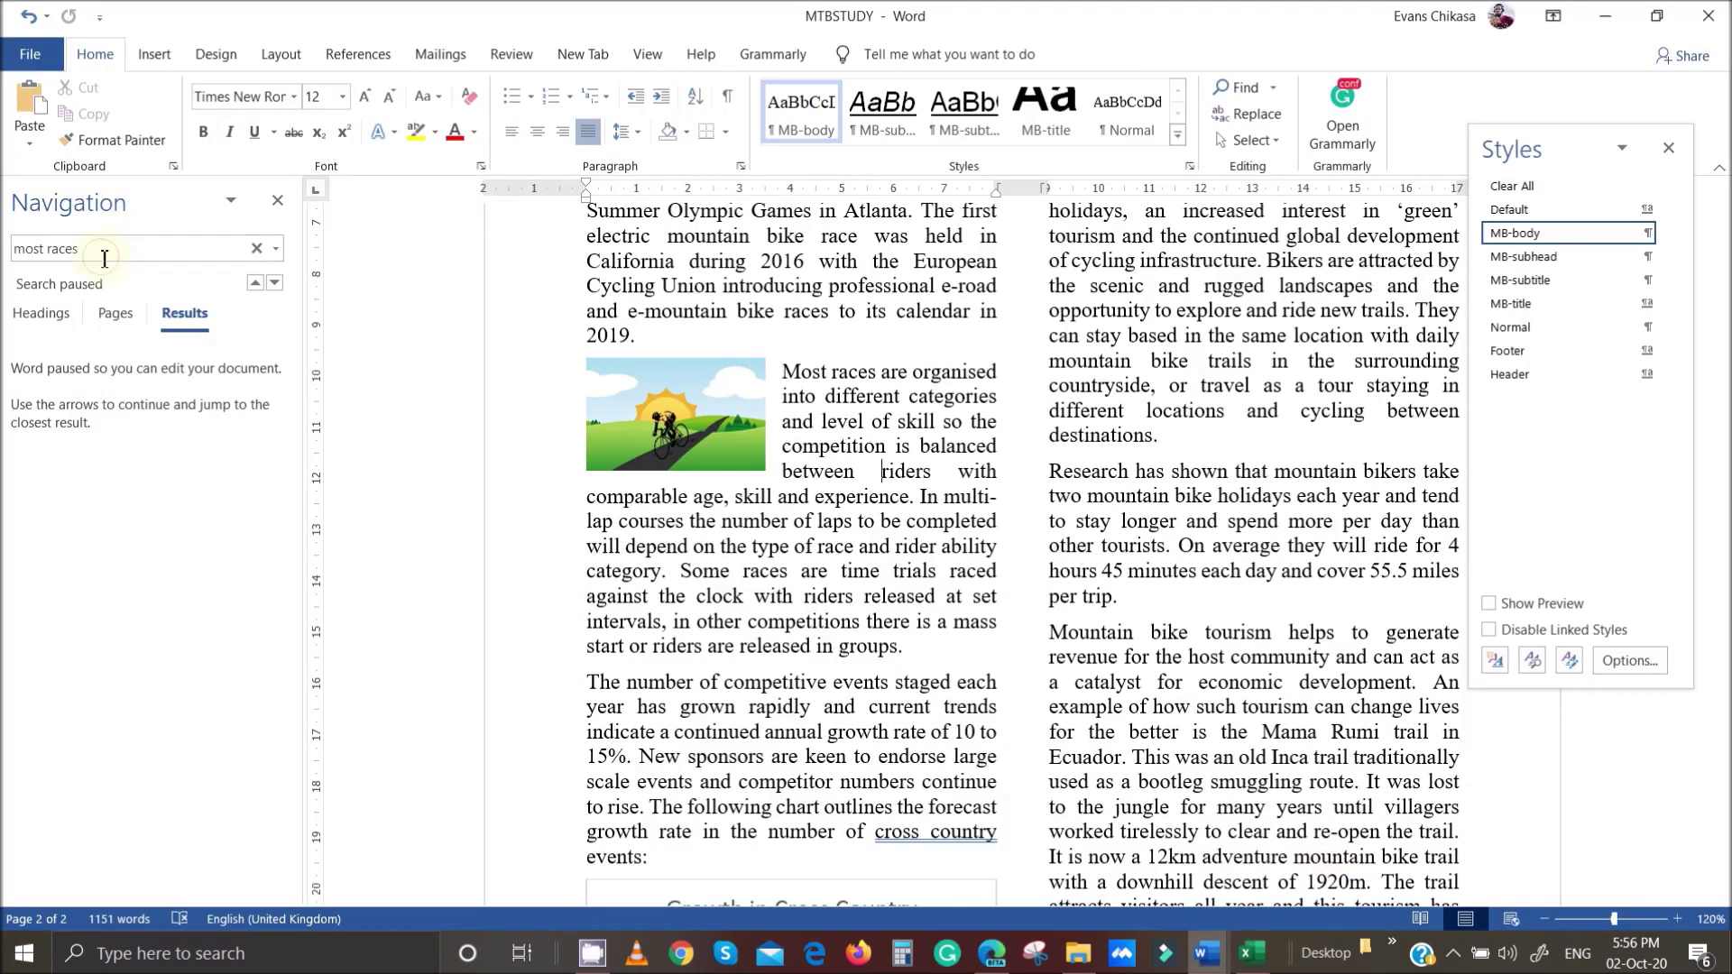
left_click(5, 251)
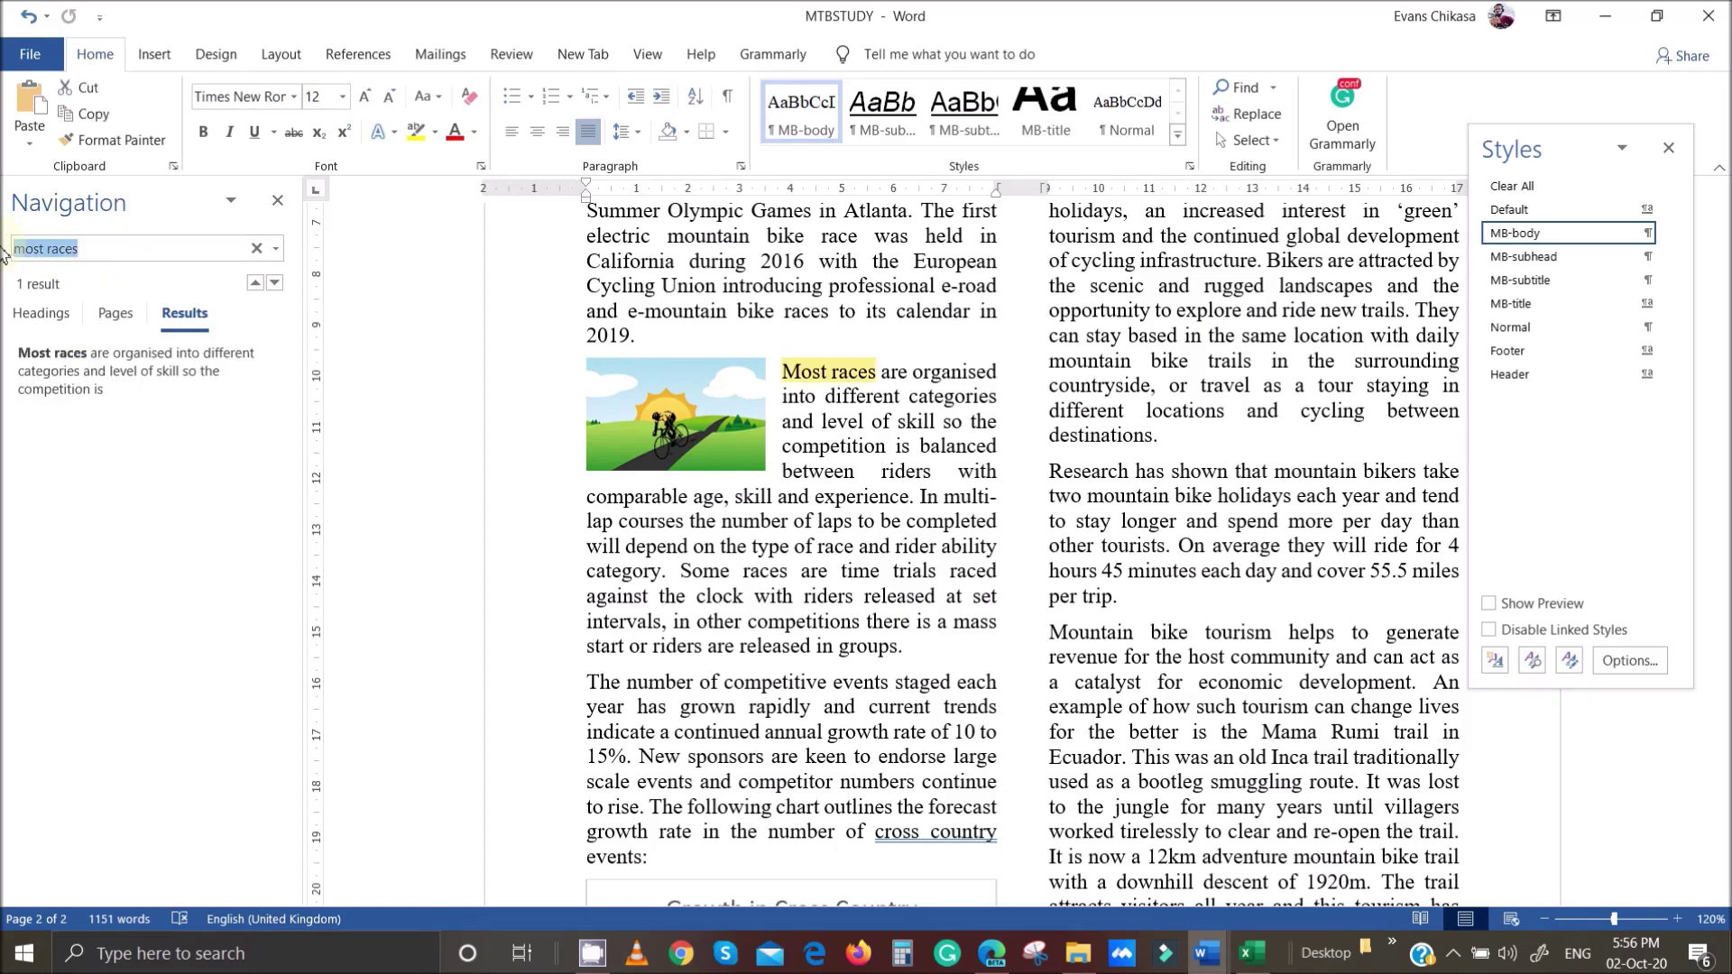
type("Research")
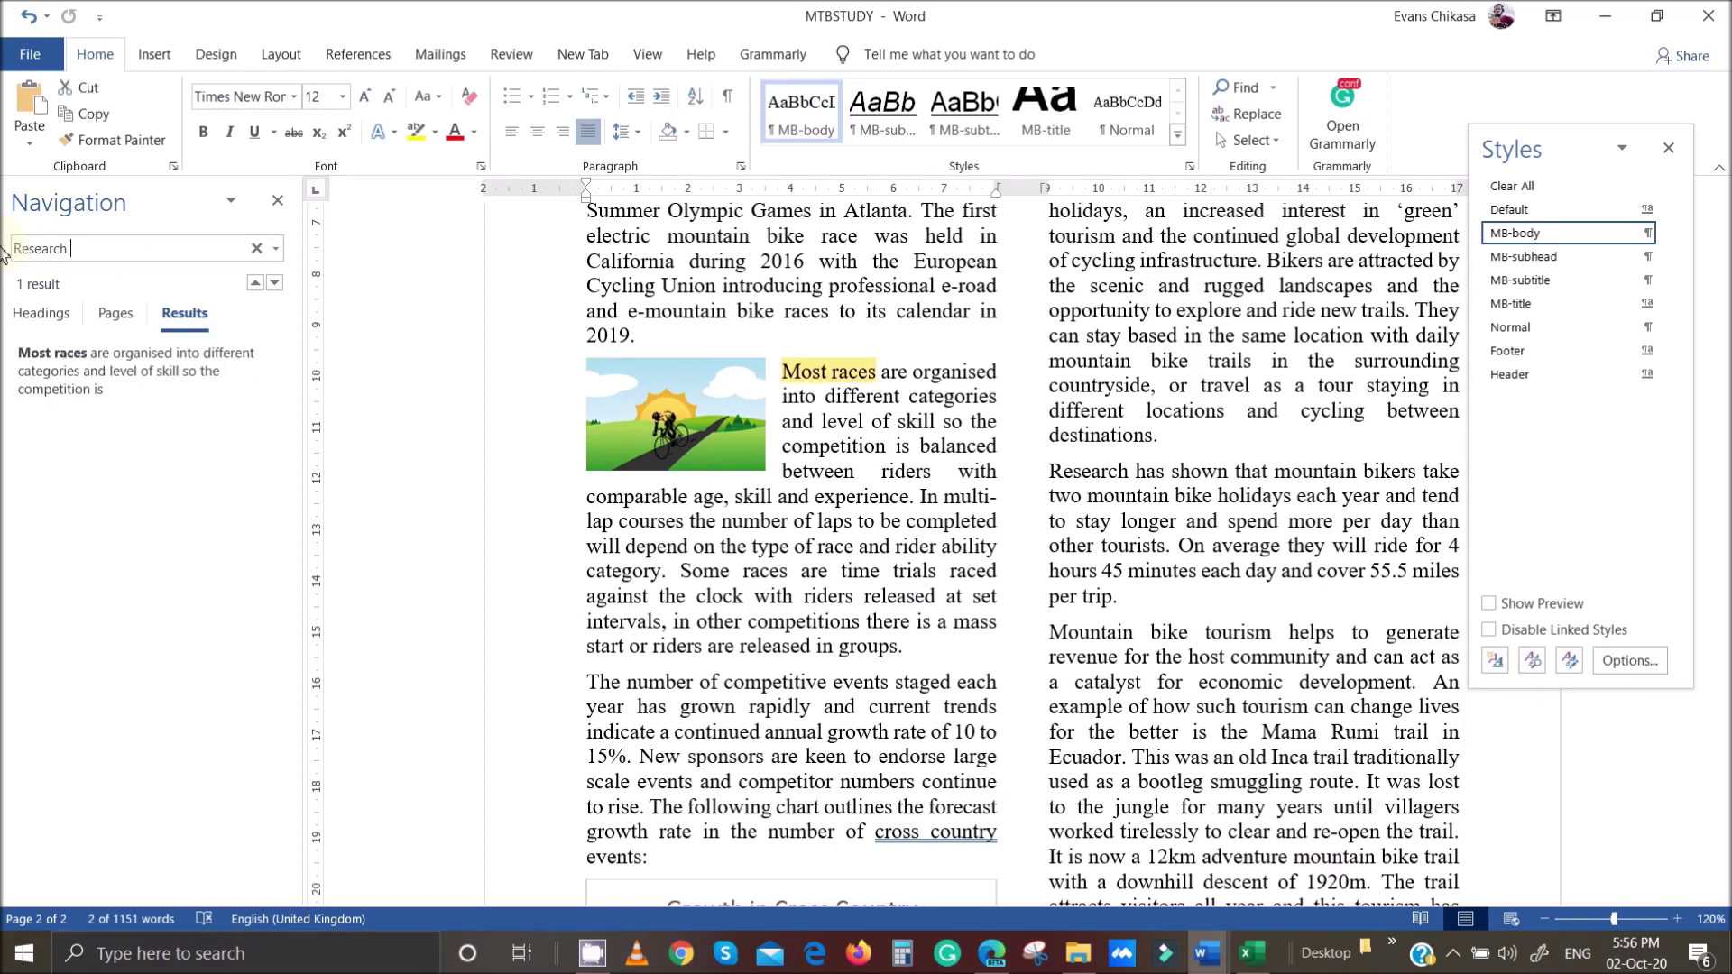
type(" has")
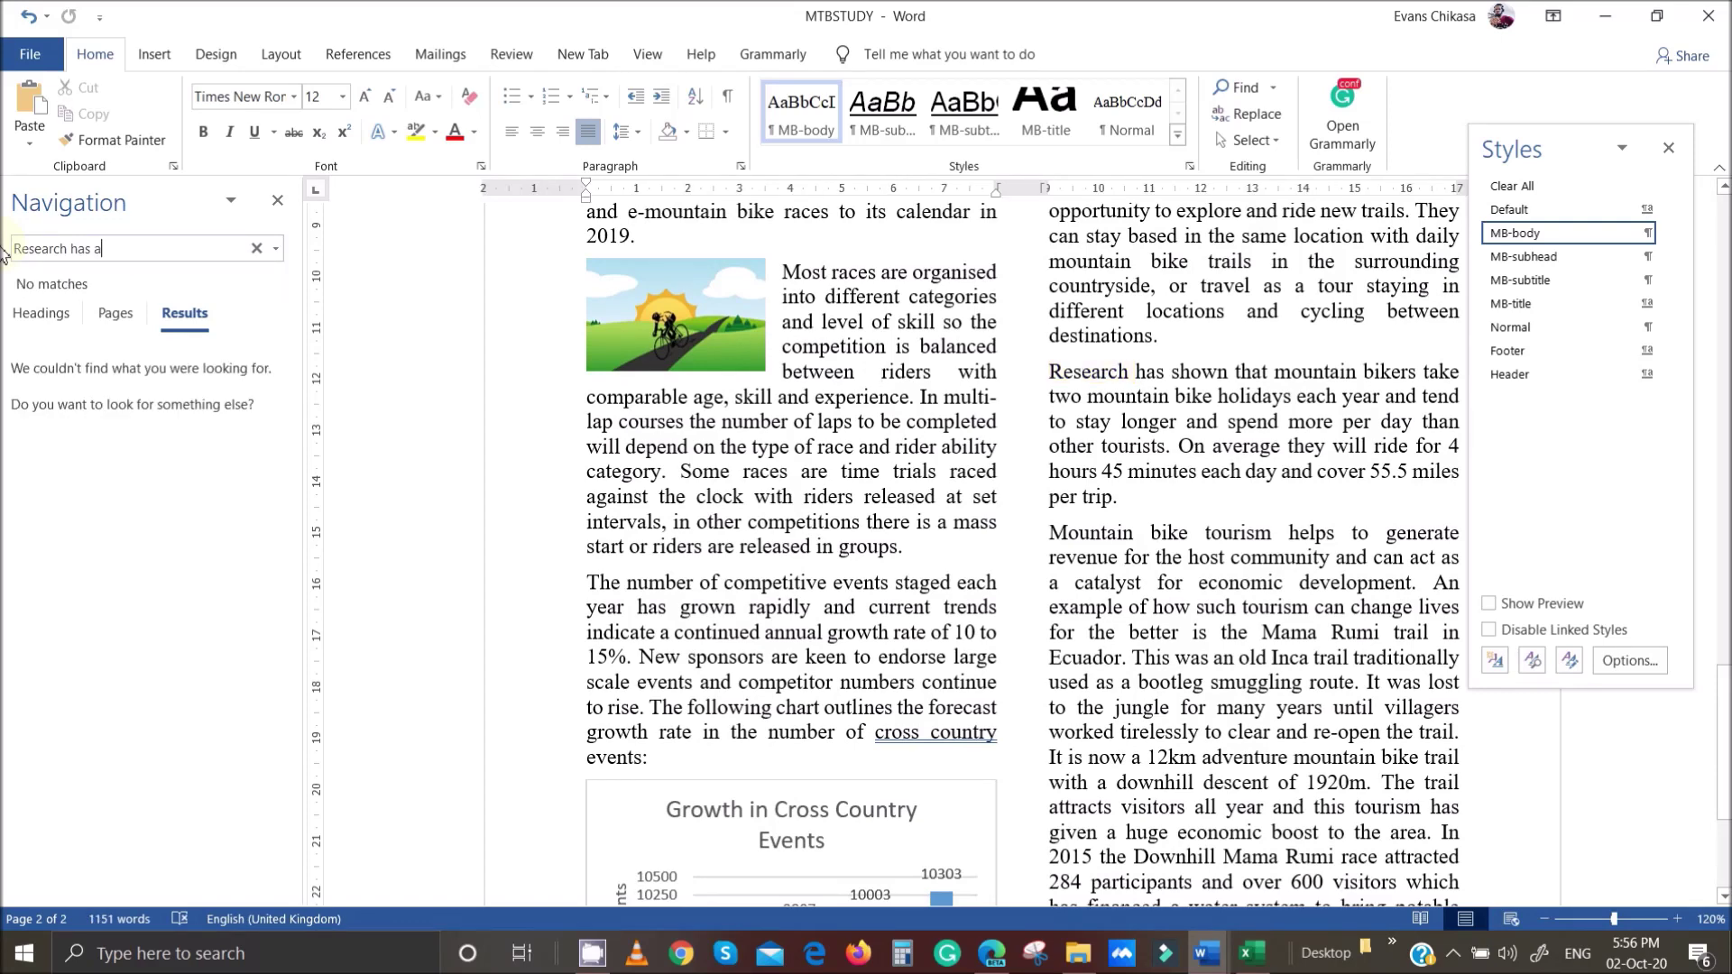
type("shown")
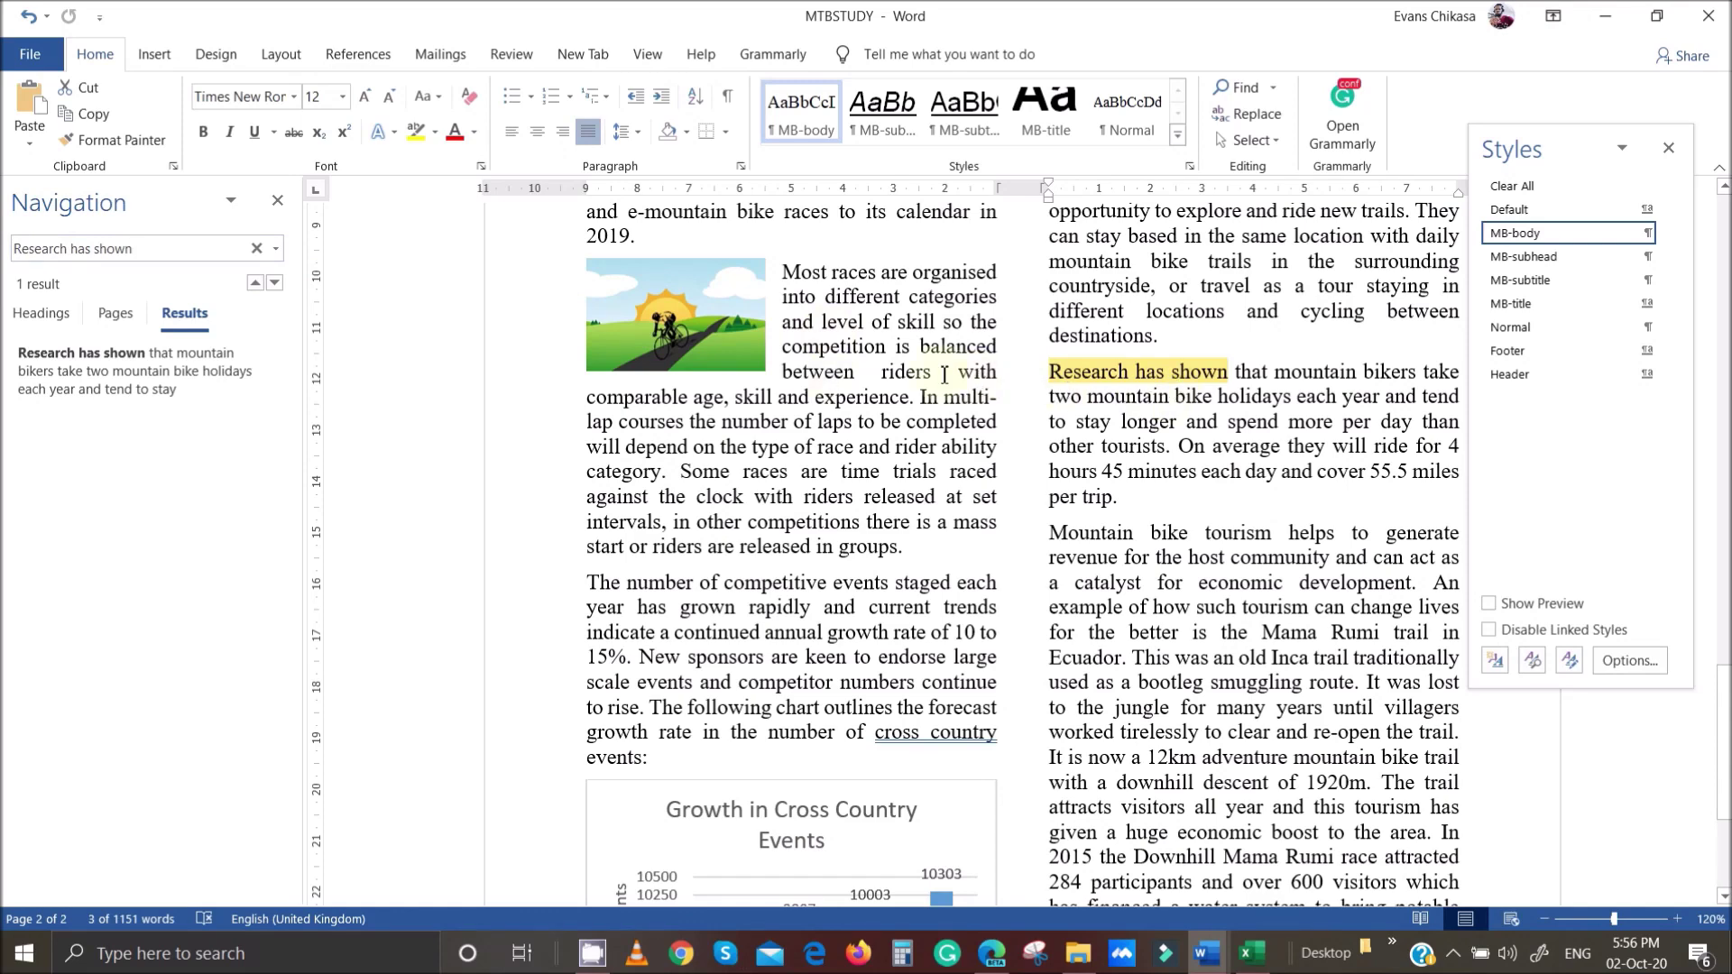
Indent the paragraph starting "Research has shown" by 1 cm from both the left and the right of the column.
double_click(1147, 424)
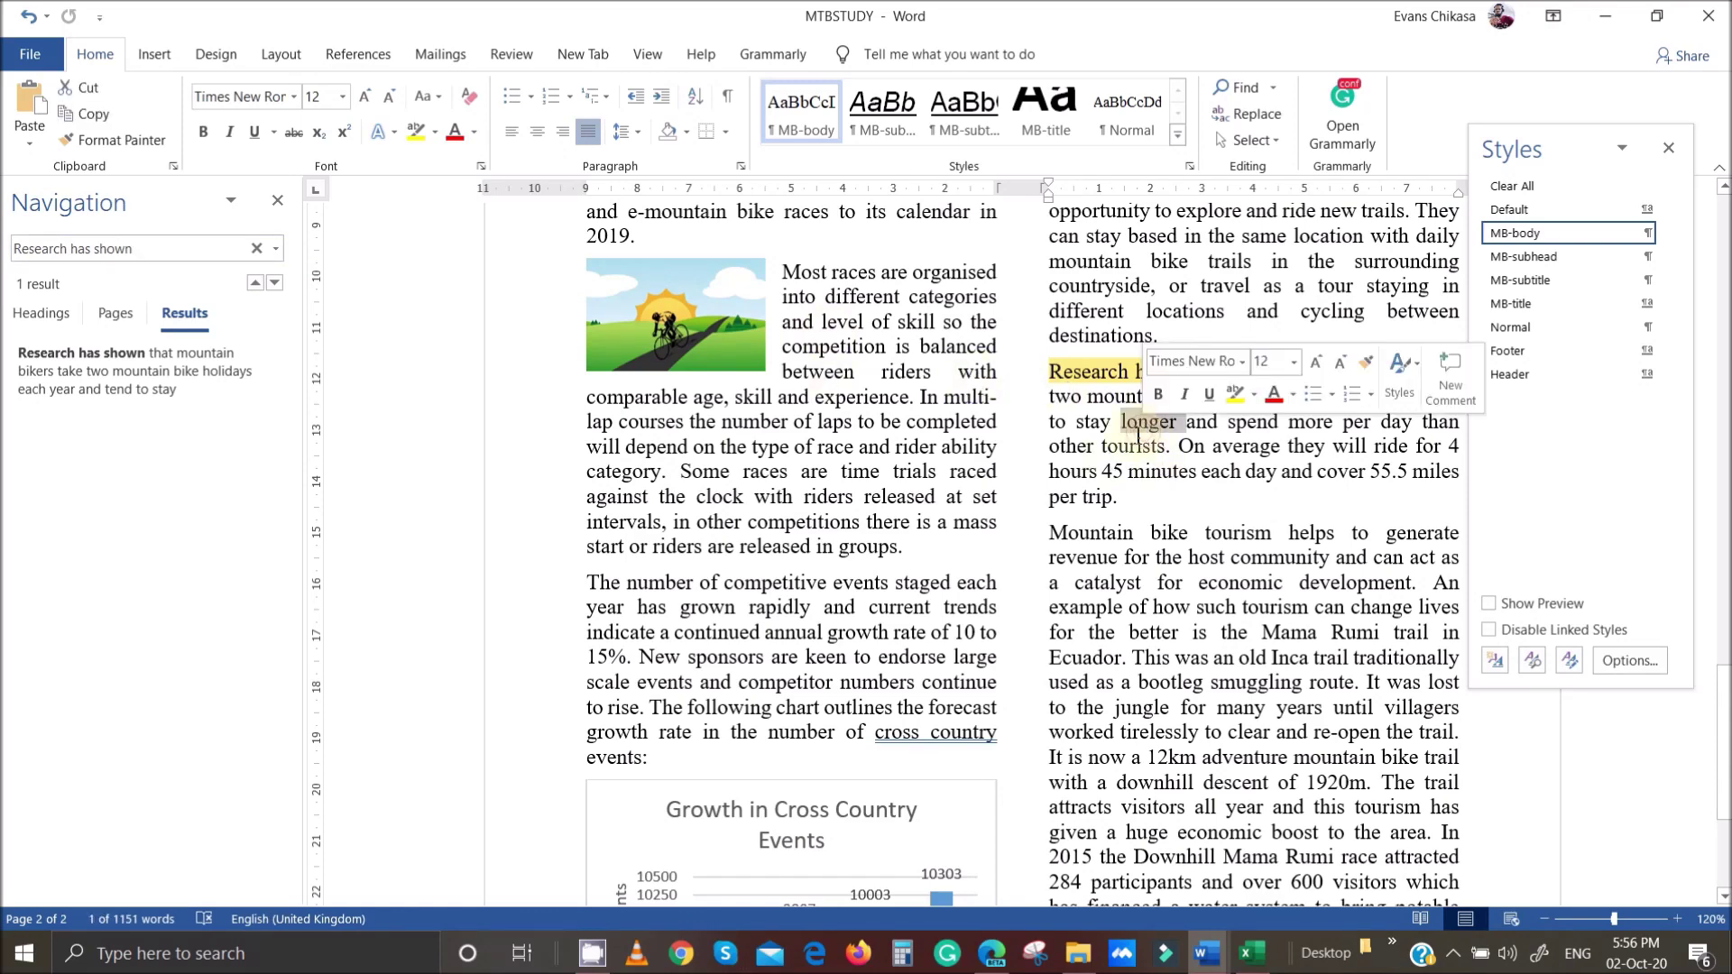
triple_click(1147, 431)
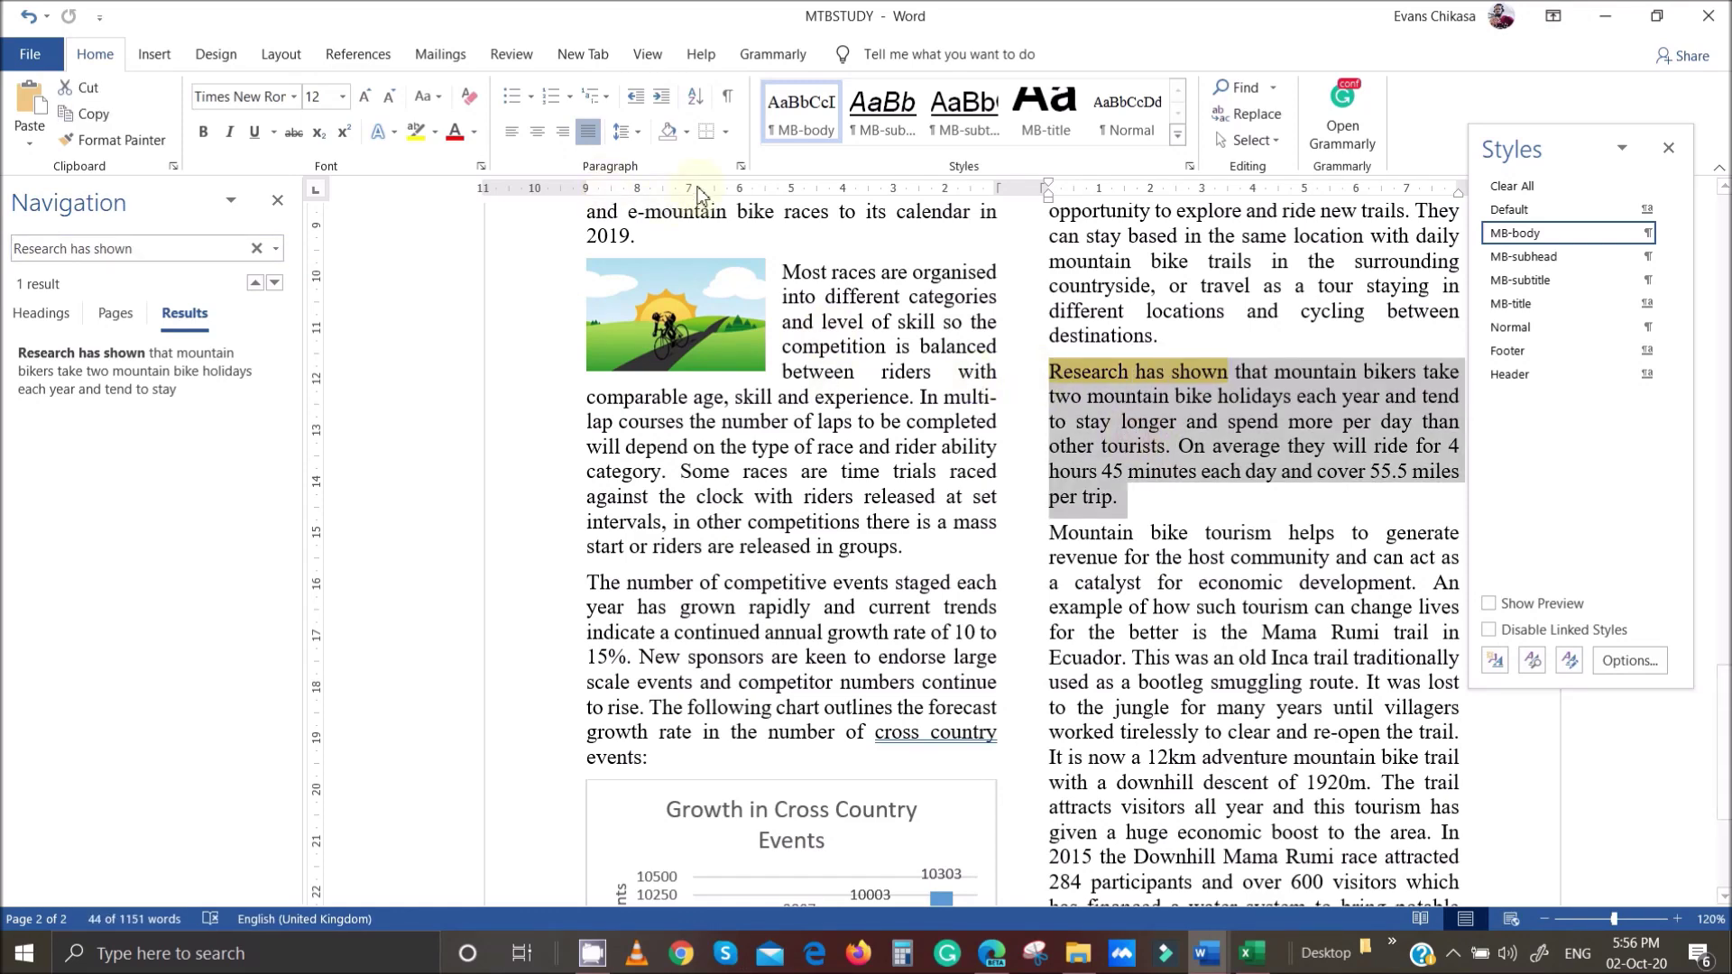
left_click(741, 168)
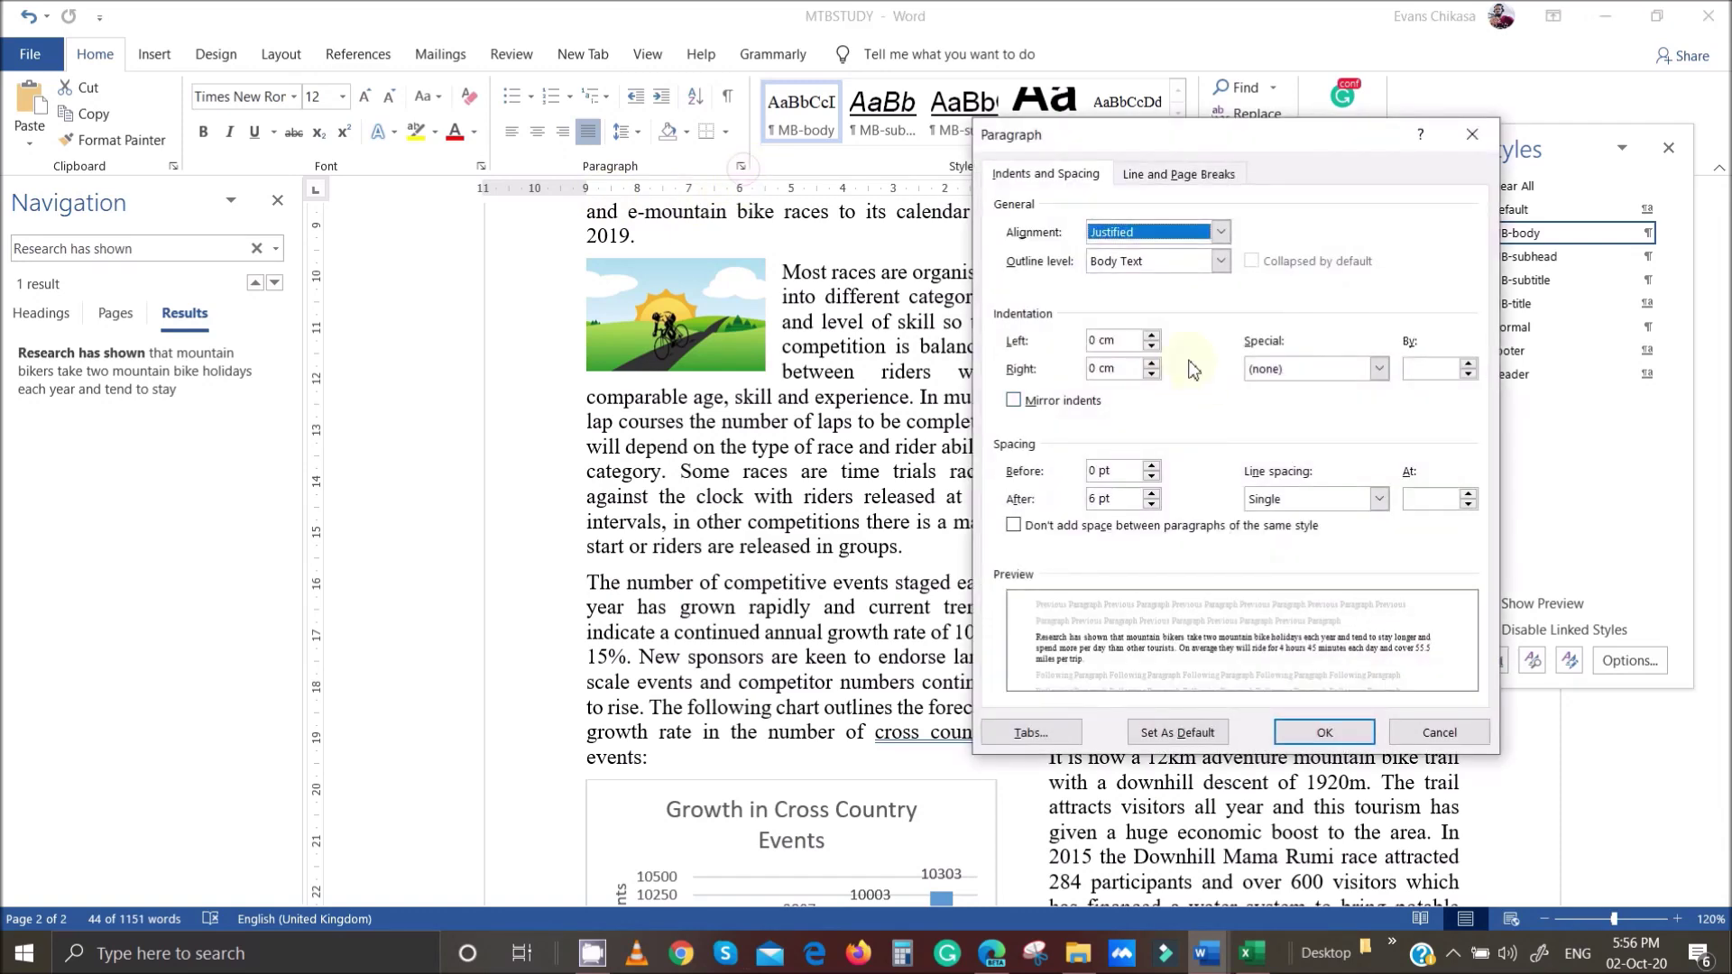
left_click(1151, 339)
left_click(1151, 338)
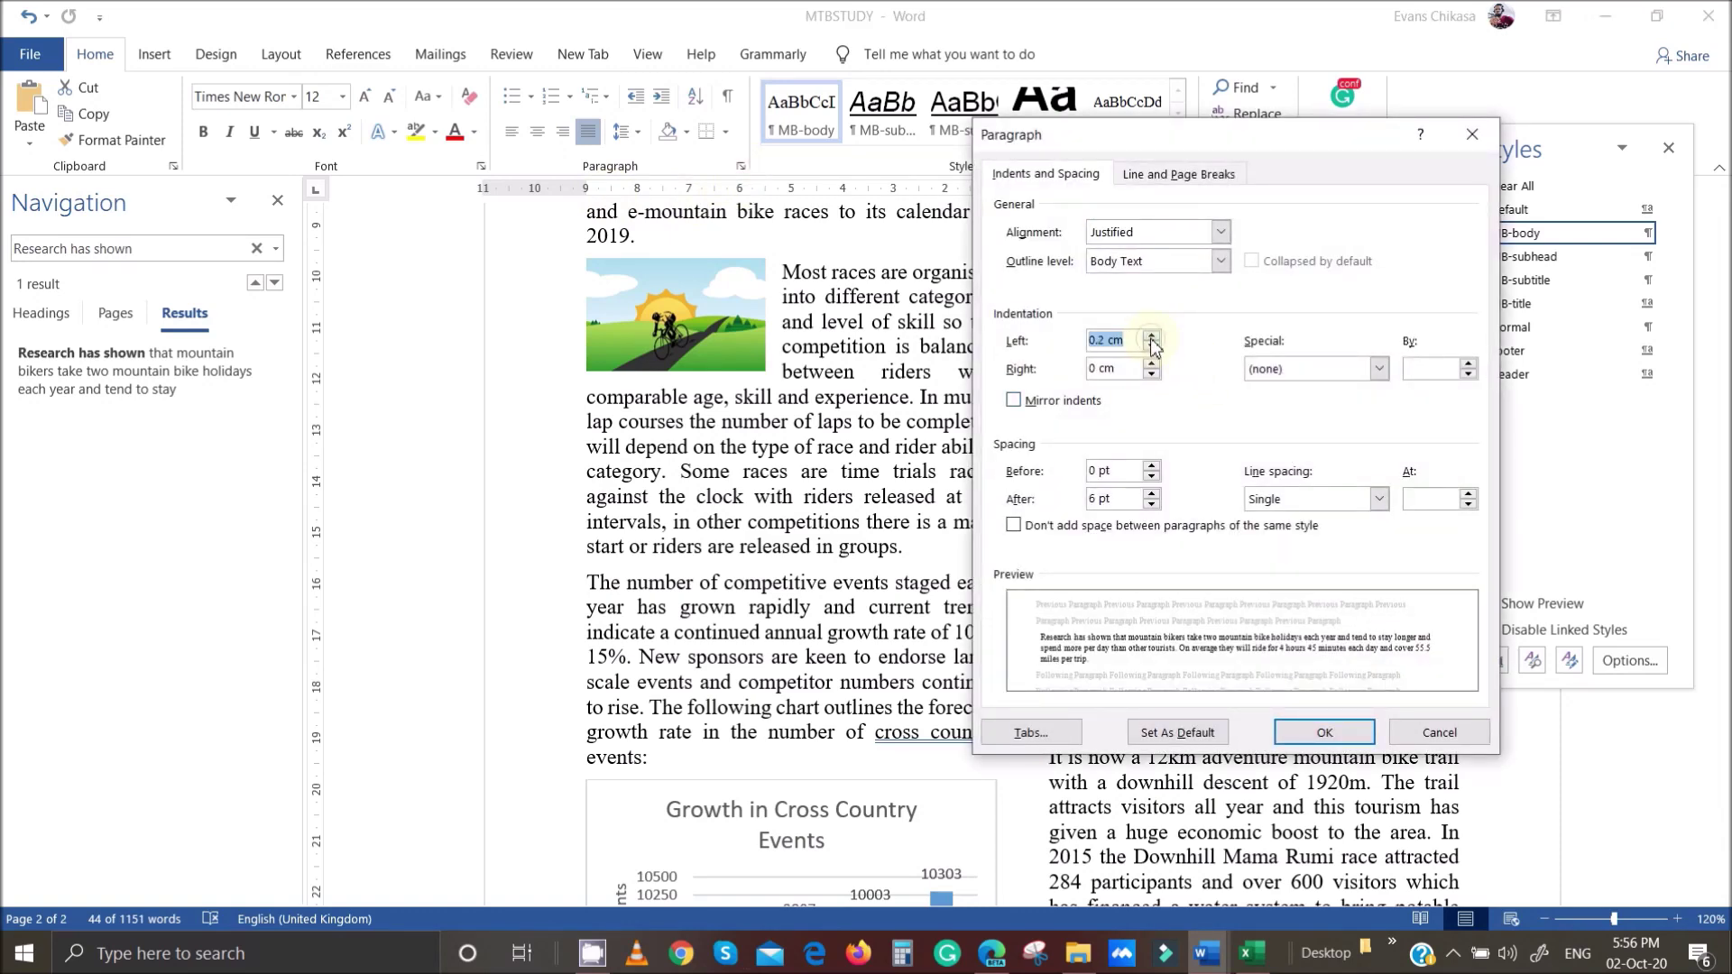
left_click(1151, 338)
left_click(1151, 339)
left_click(1151, 338)
left_click(1151, 338)
left_click(1151, 338)
left_click(1151, 339)
left_click(1151, 335)
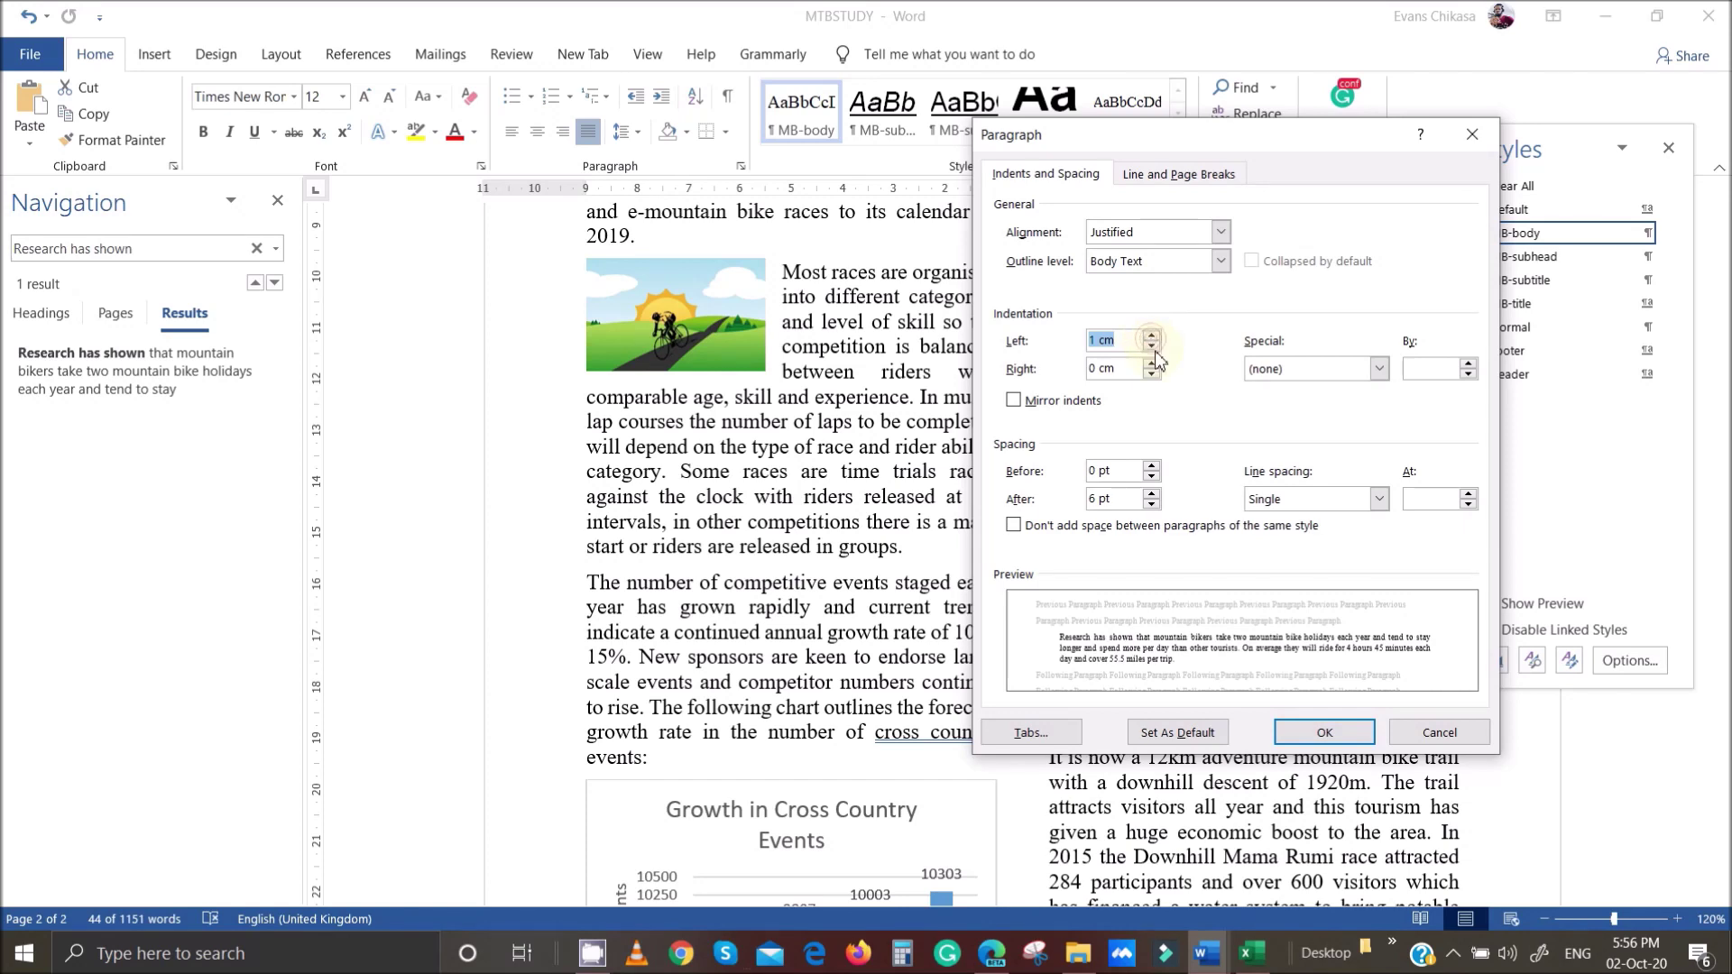
left_click(1151, 364)
left_click(1151, 364)
left_click(1151, 363)
left_click(1151, 363)
left_click(1151, 363)
left_click(1151, 364)
left_click(1151, 363)
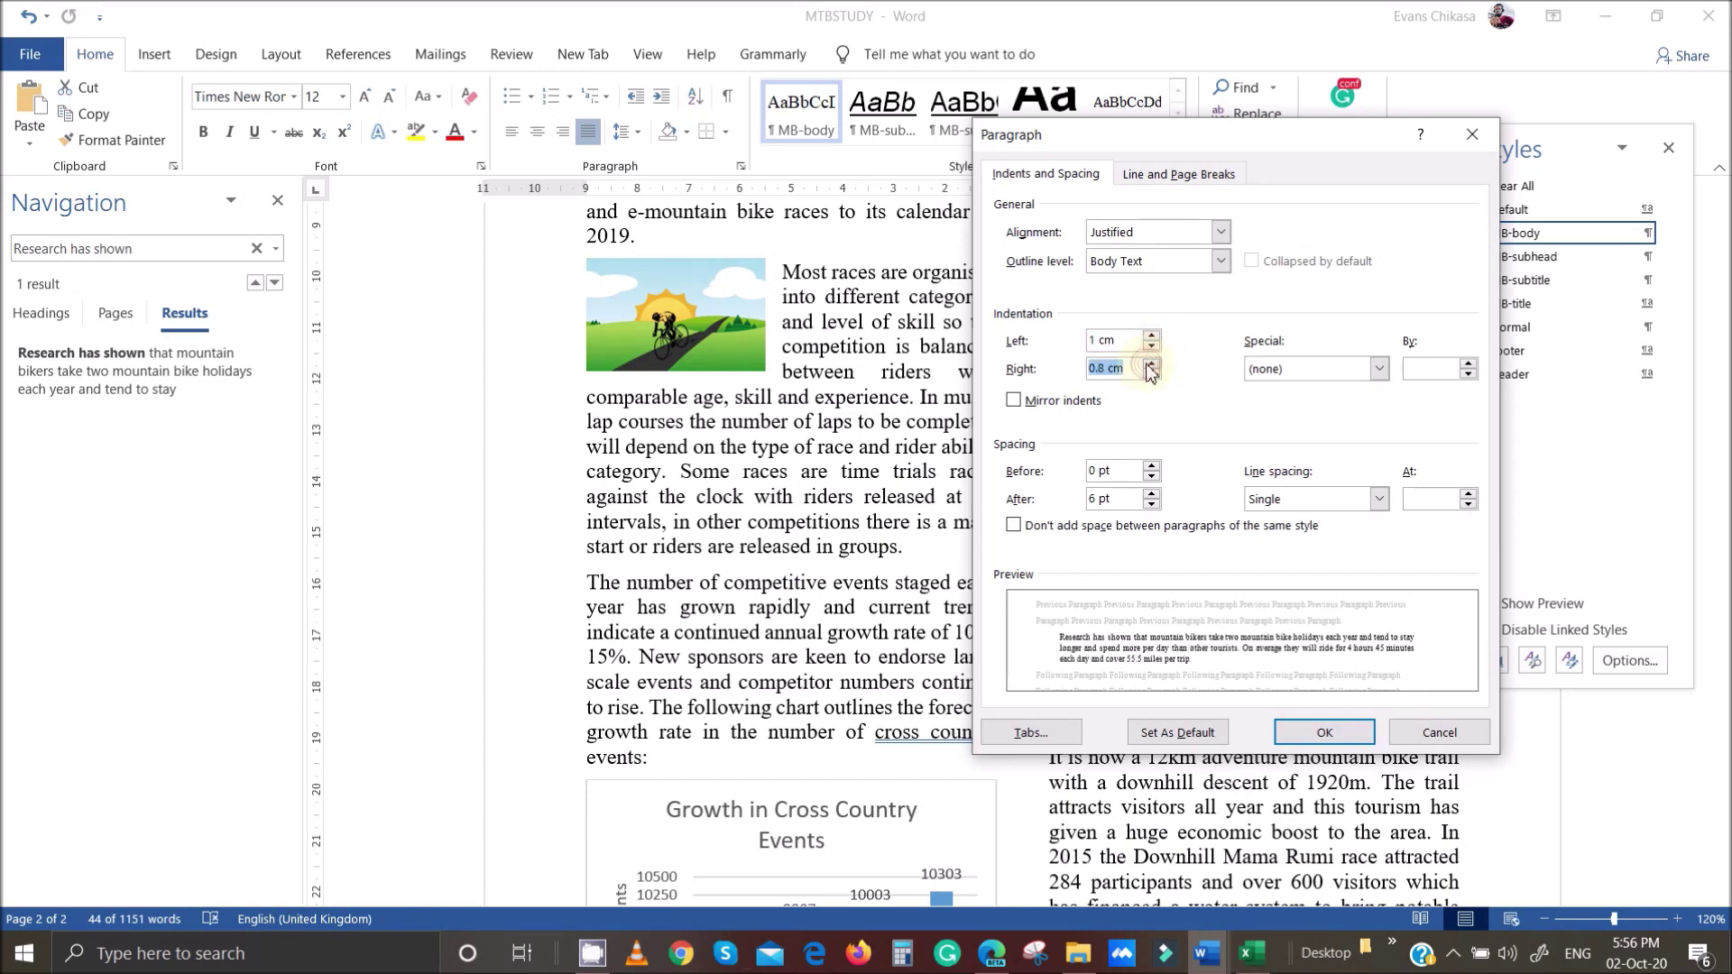
left_click(1151, 363)
left_click(1151, 364)
left_click(1150, 363)
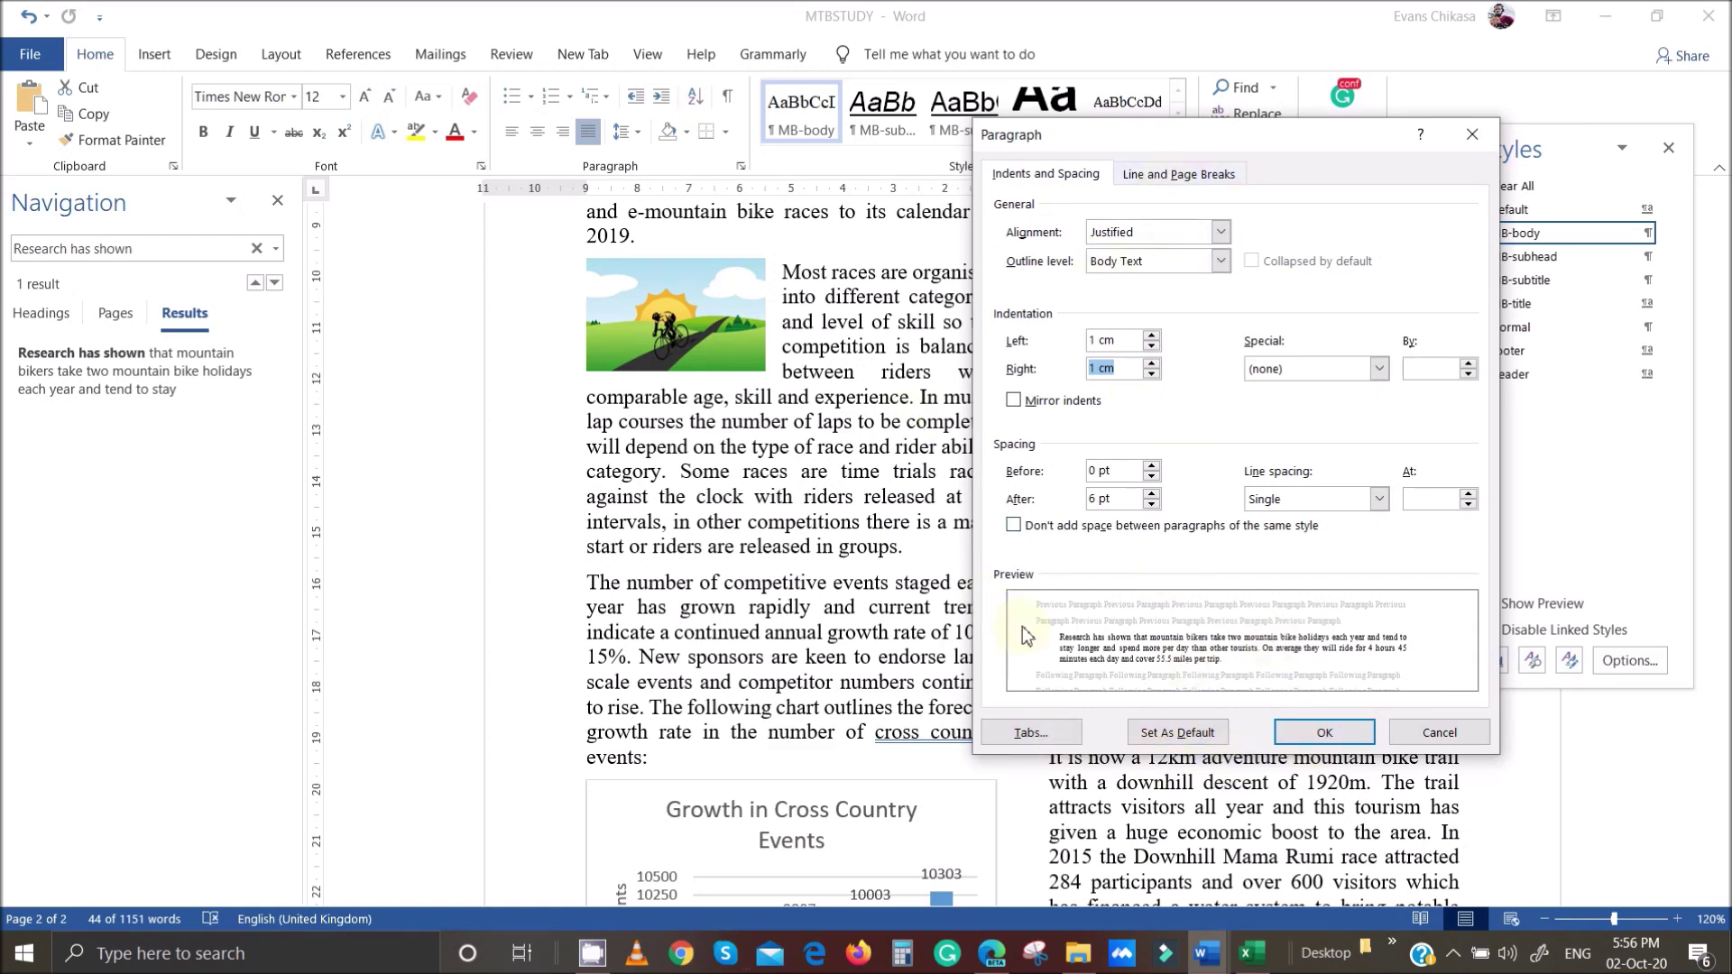
left_click(1028, 733)
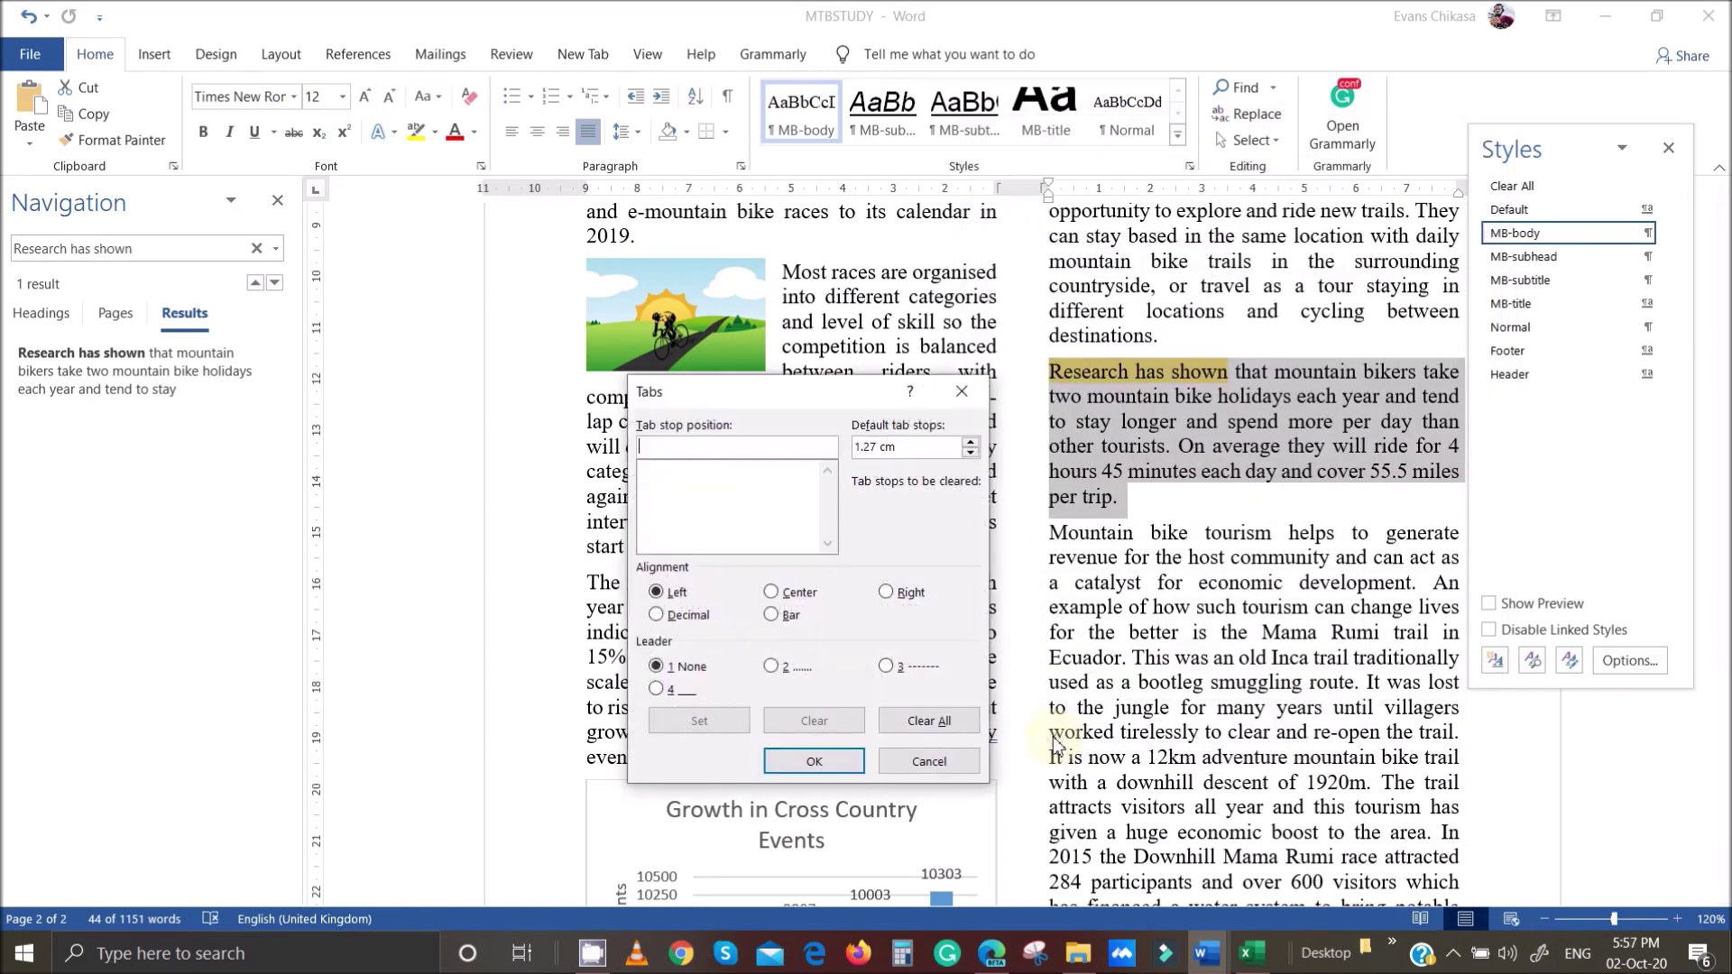
left_click(929, 761)
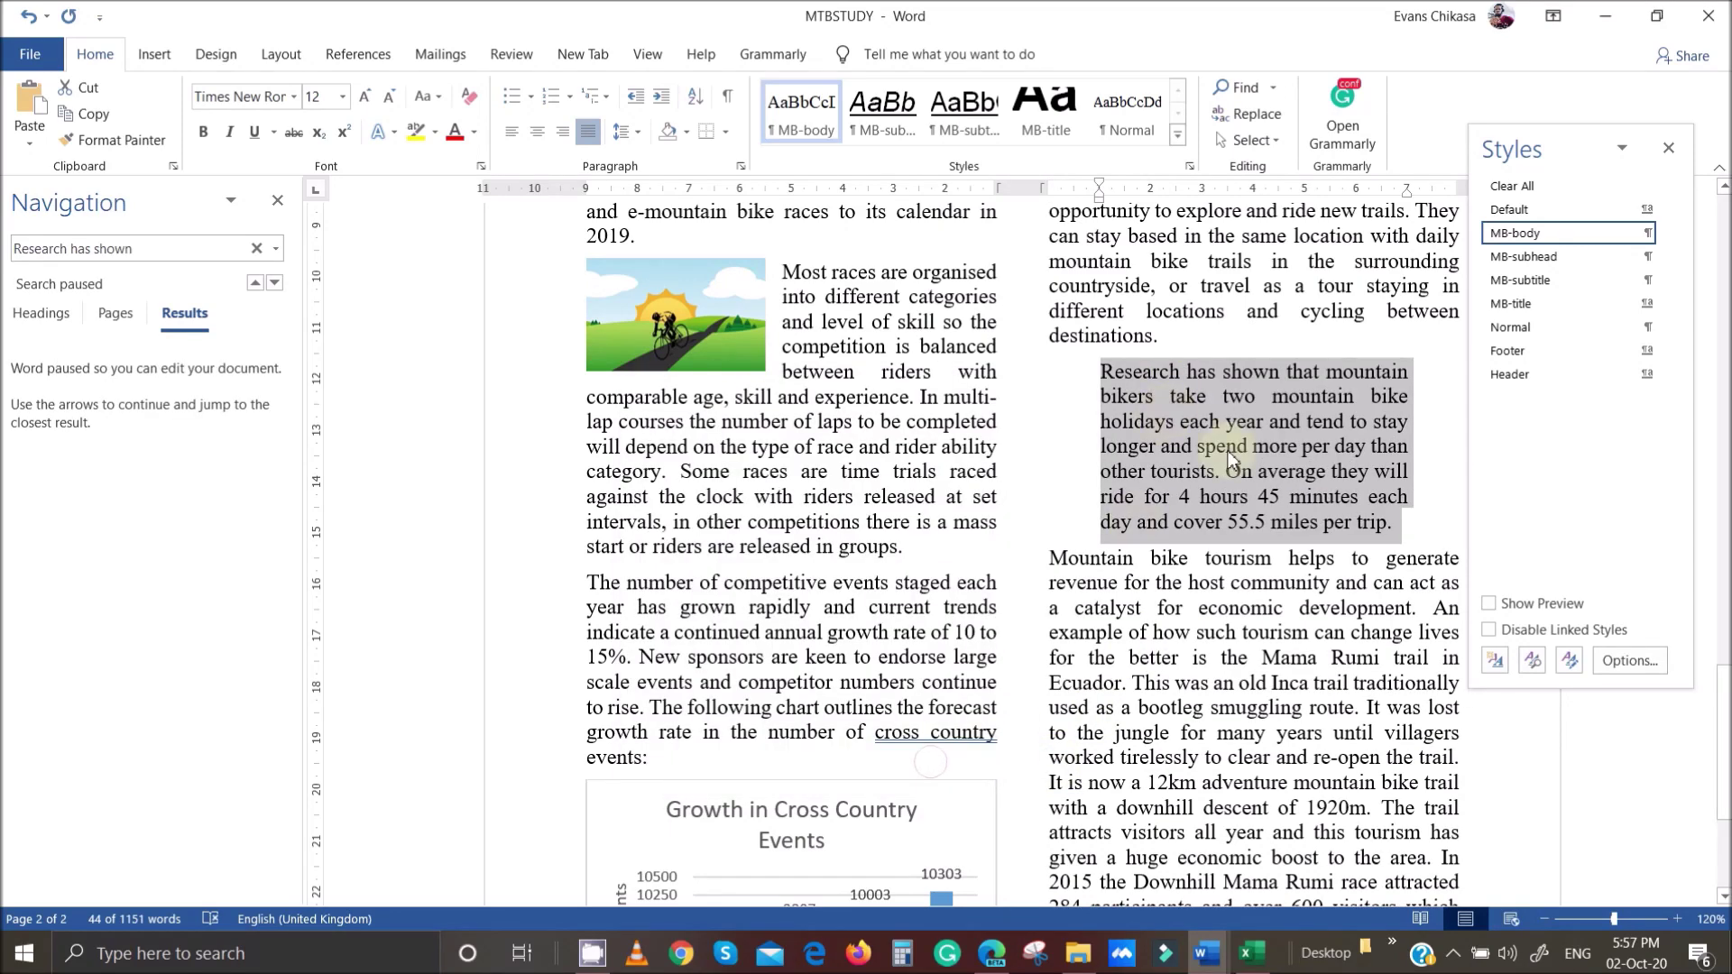
Add a 3 pt solid Box border in the automatic colour around the "Research has shown" paragraph and deselect it.
left_click(727, 136)
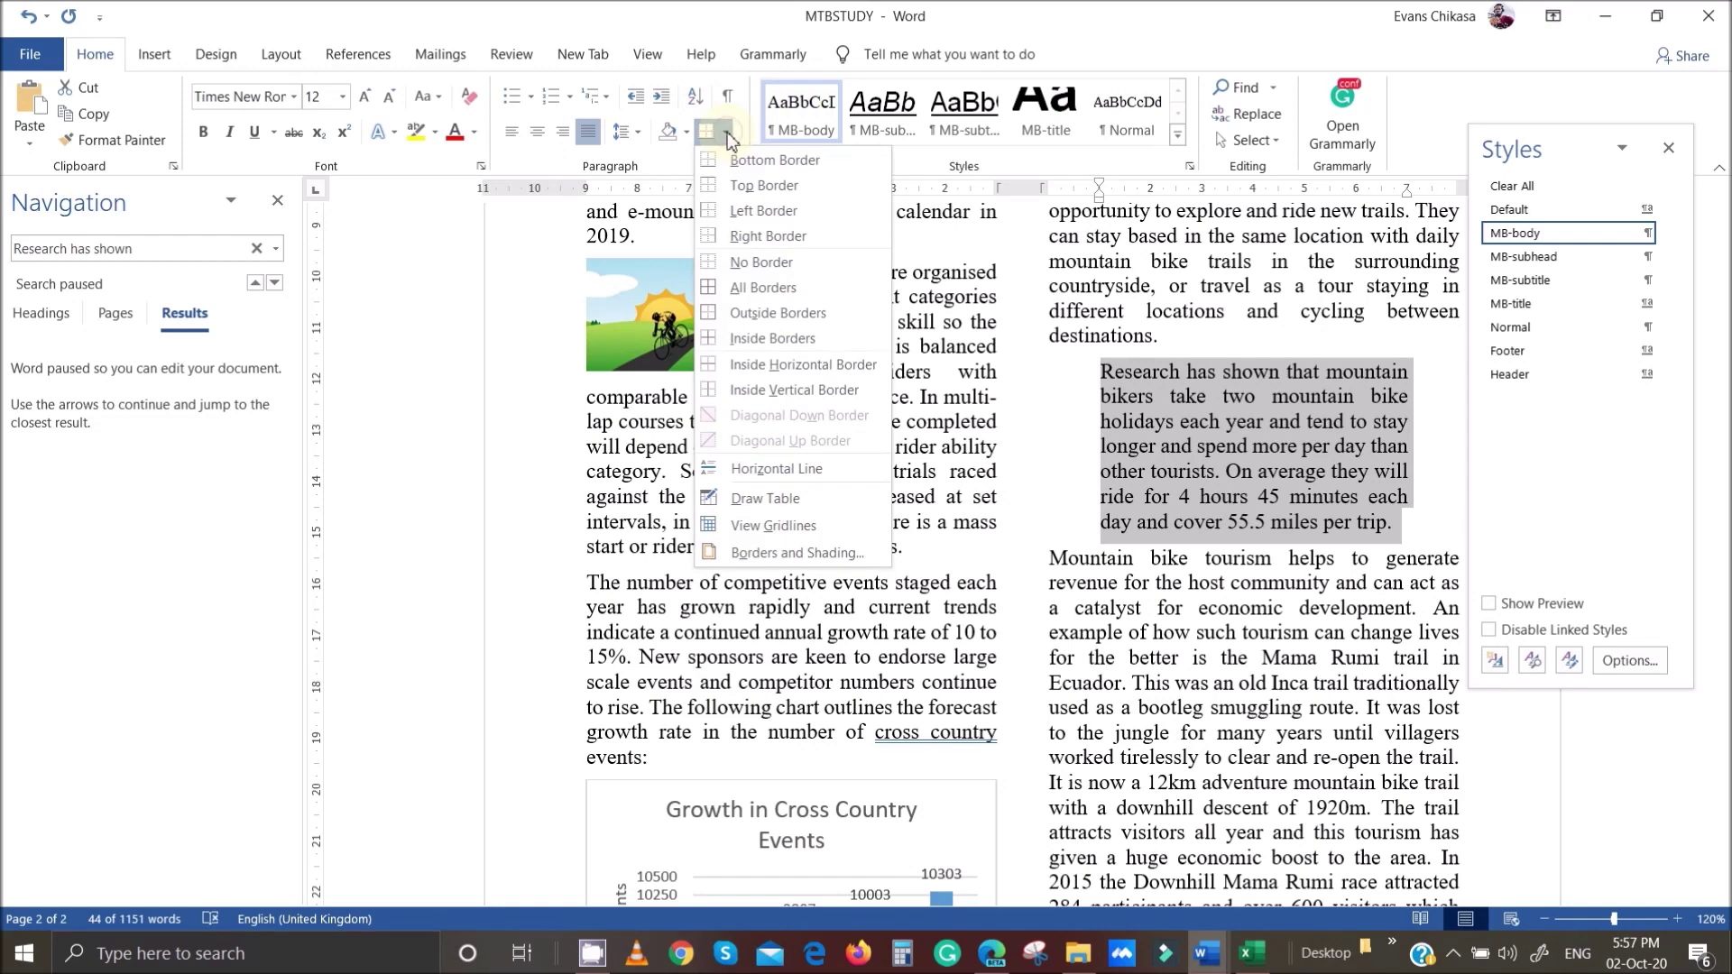
left_click(799, 553)
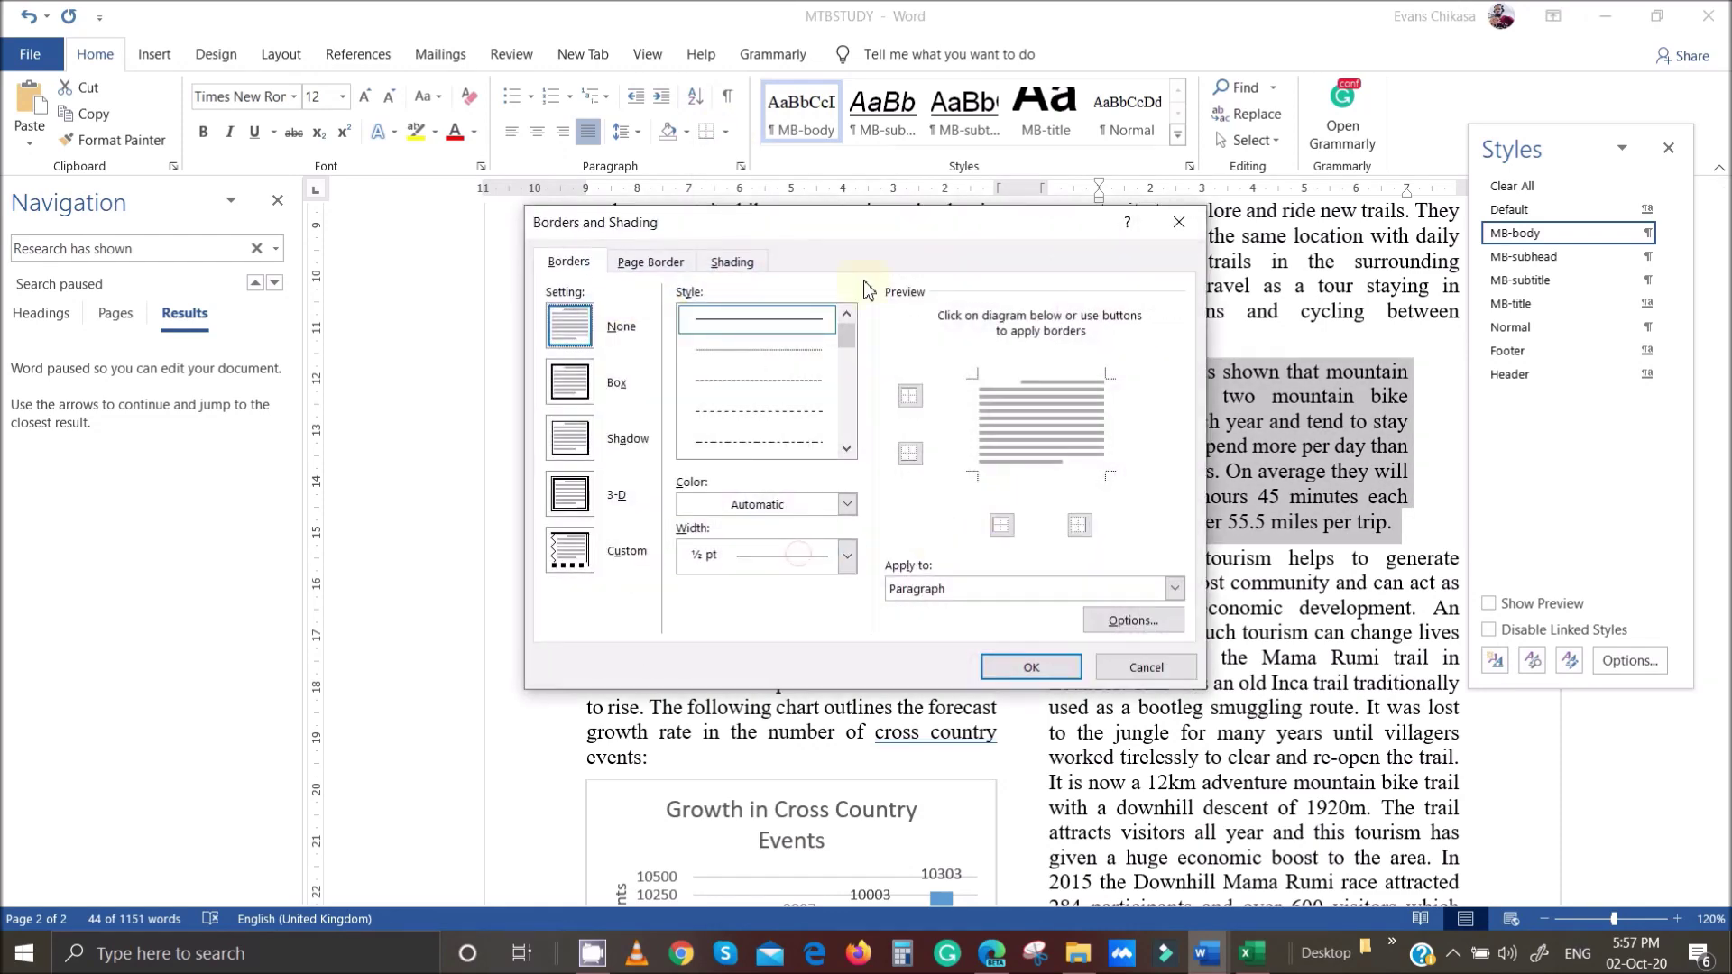
left_click(570, 382)
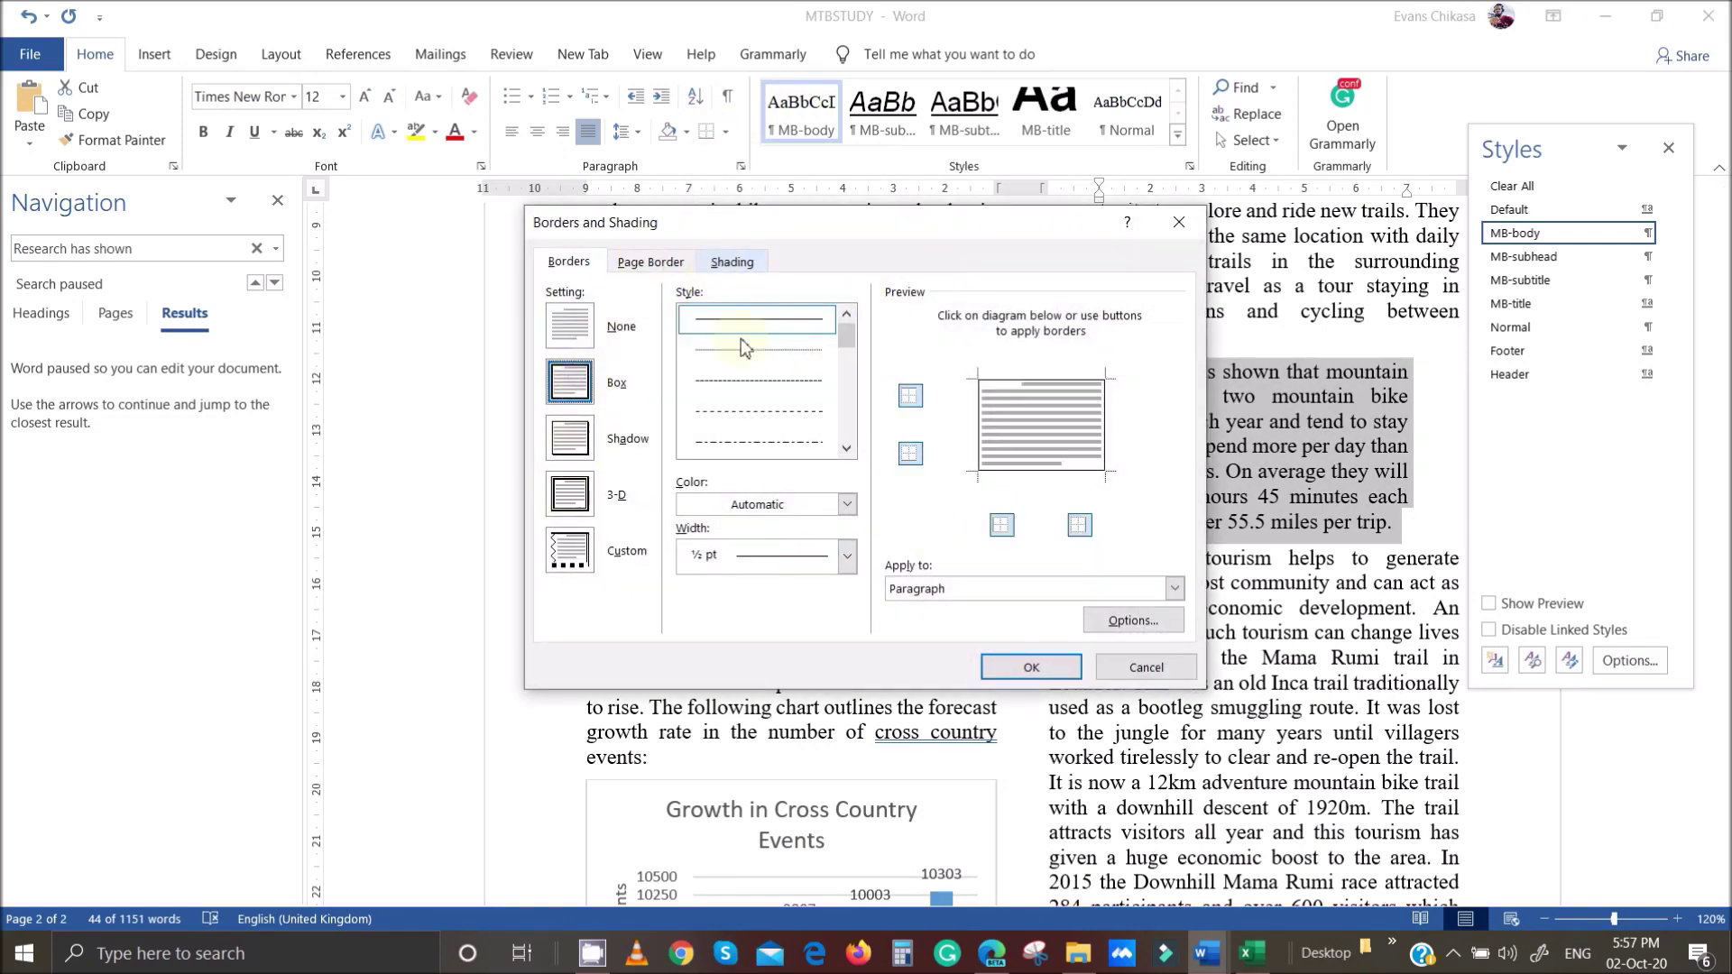
left_click(846, 555)
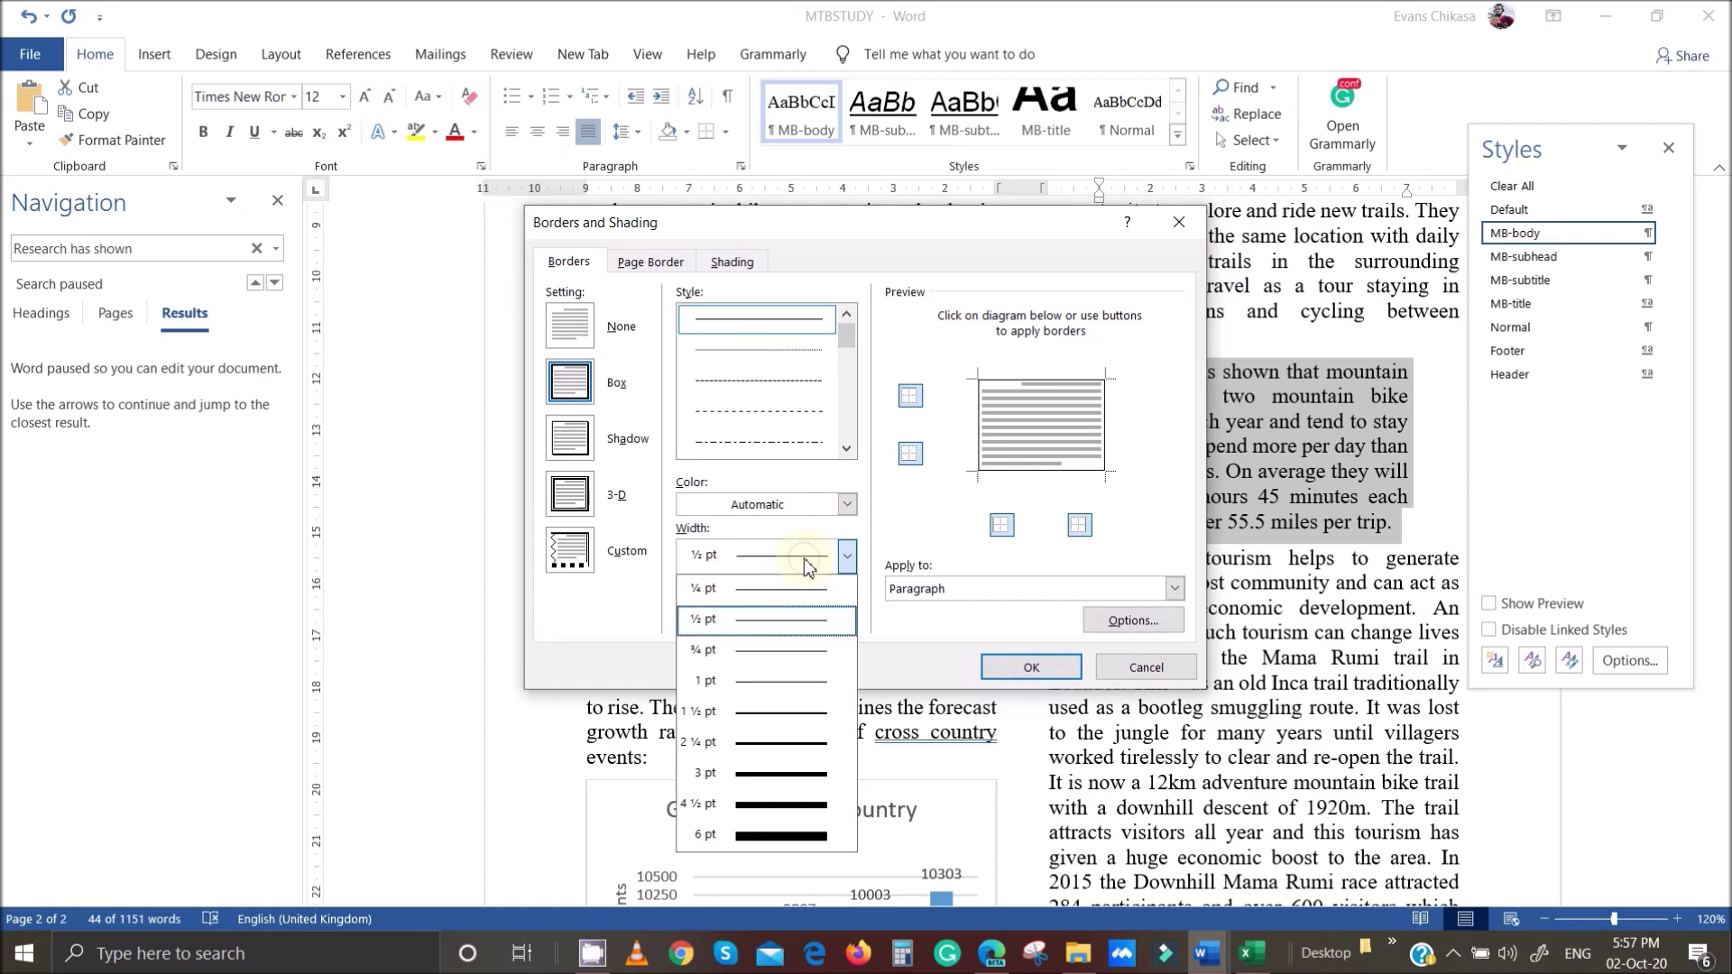
left_click(767, 777)
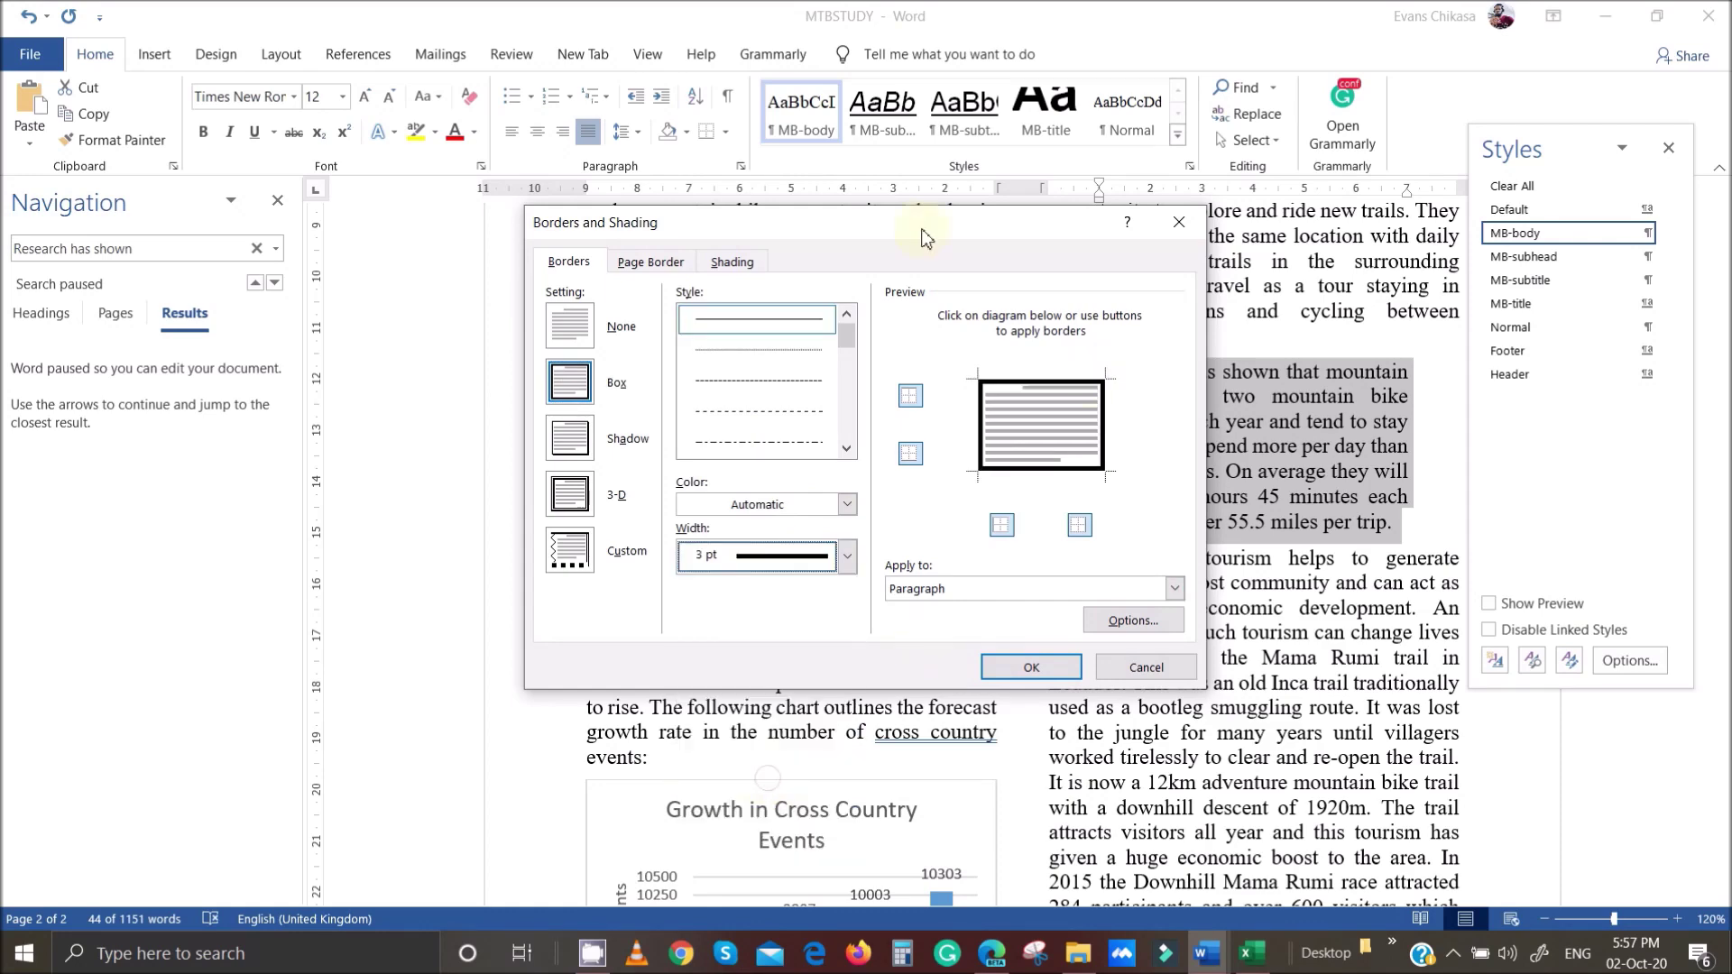
left_click(1028, 667)
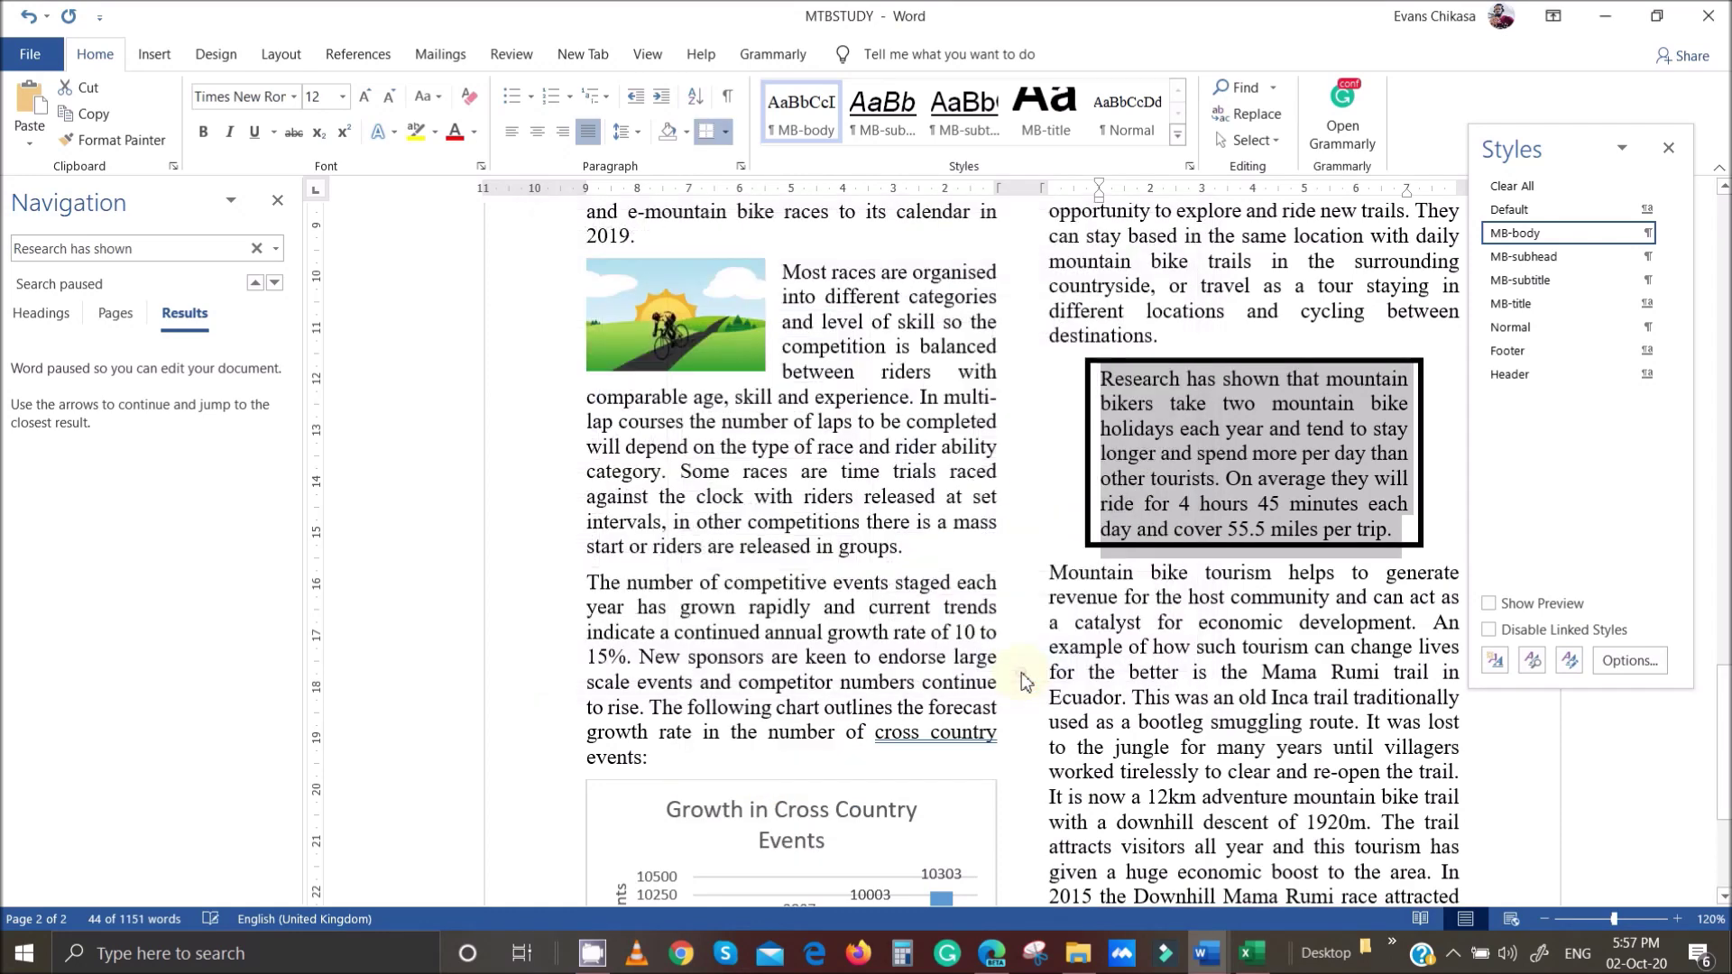
left_click(1201, 623)
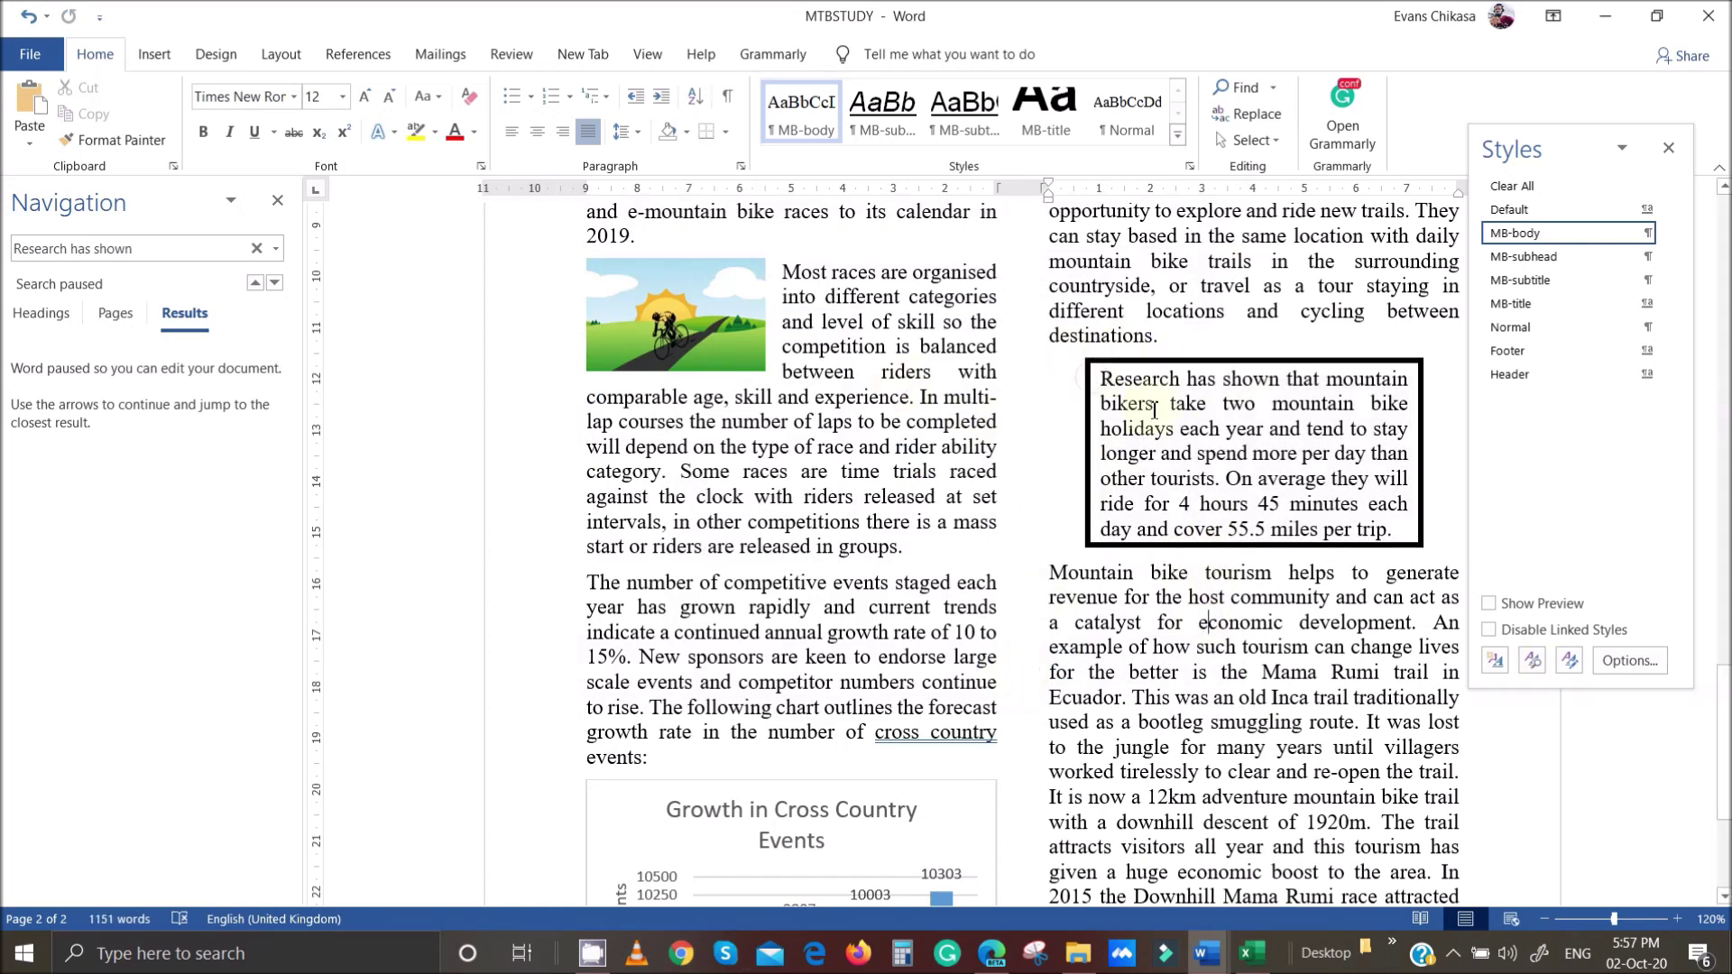
left_click_drag(1098, 378, 1412, 535)
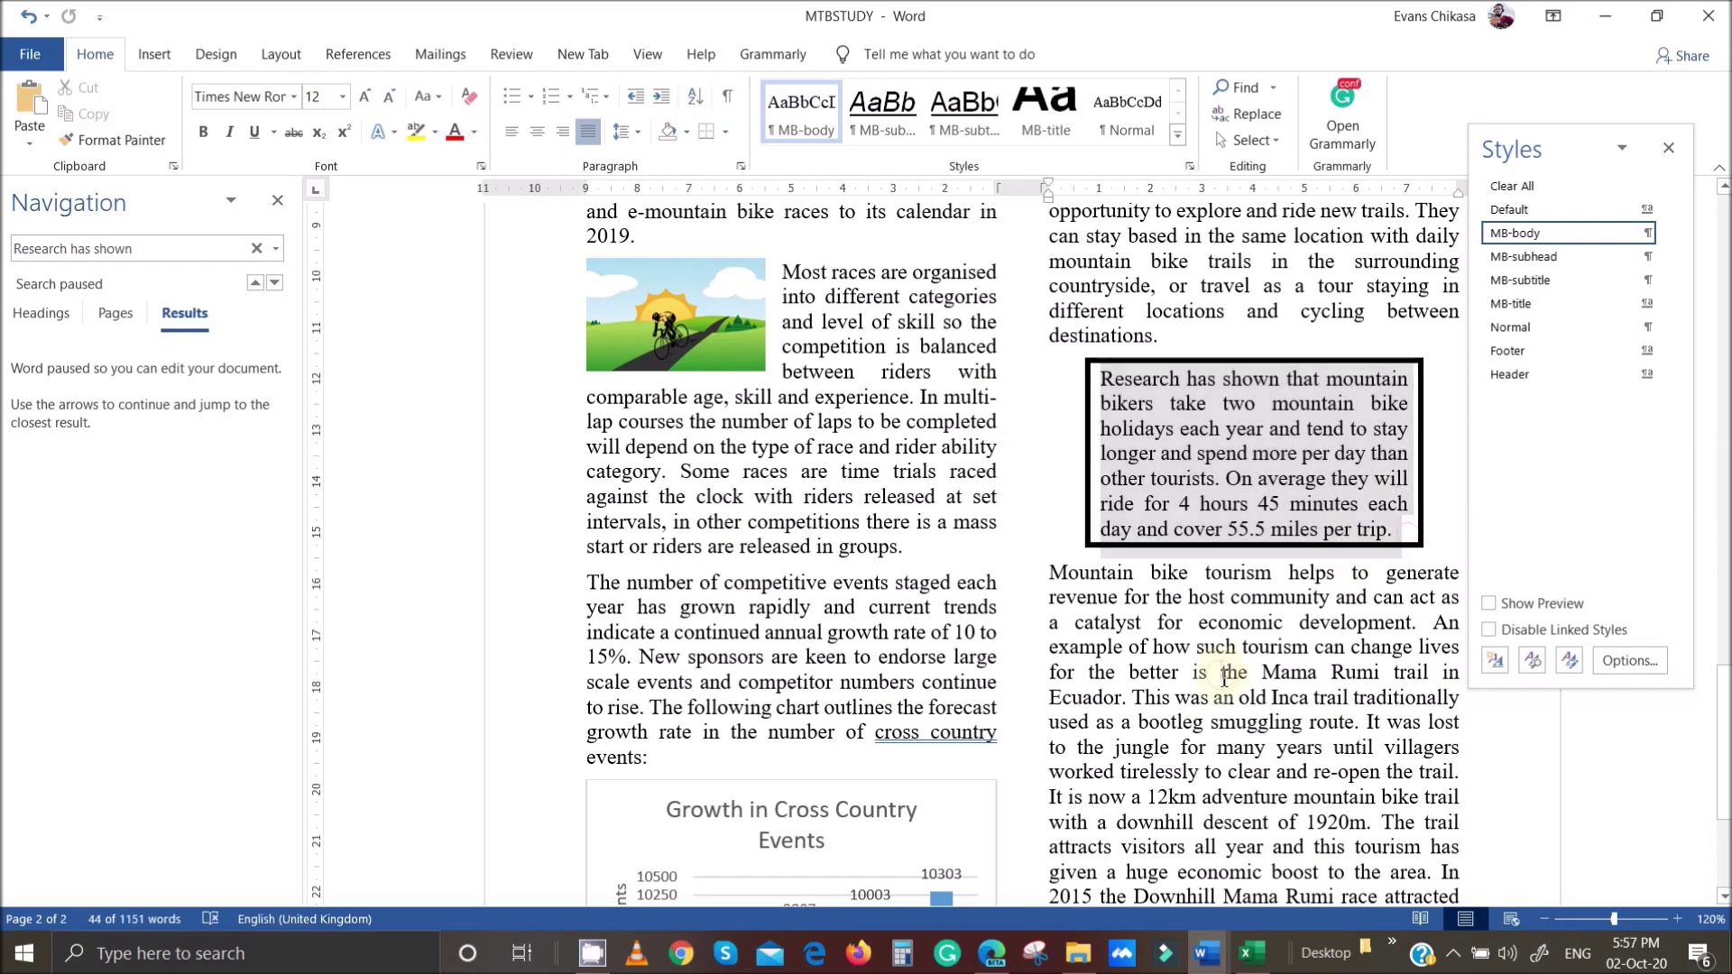
left_click(1183, 561)
left_click(857, 947)
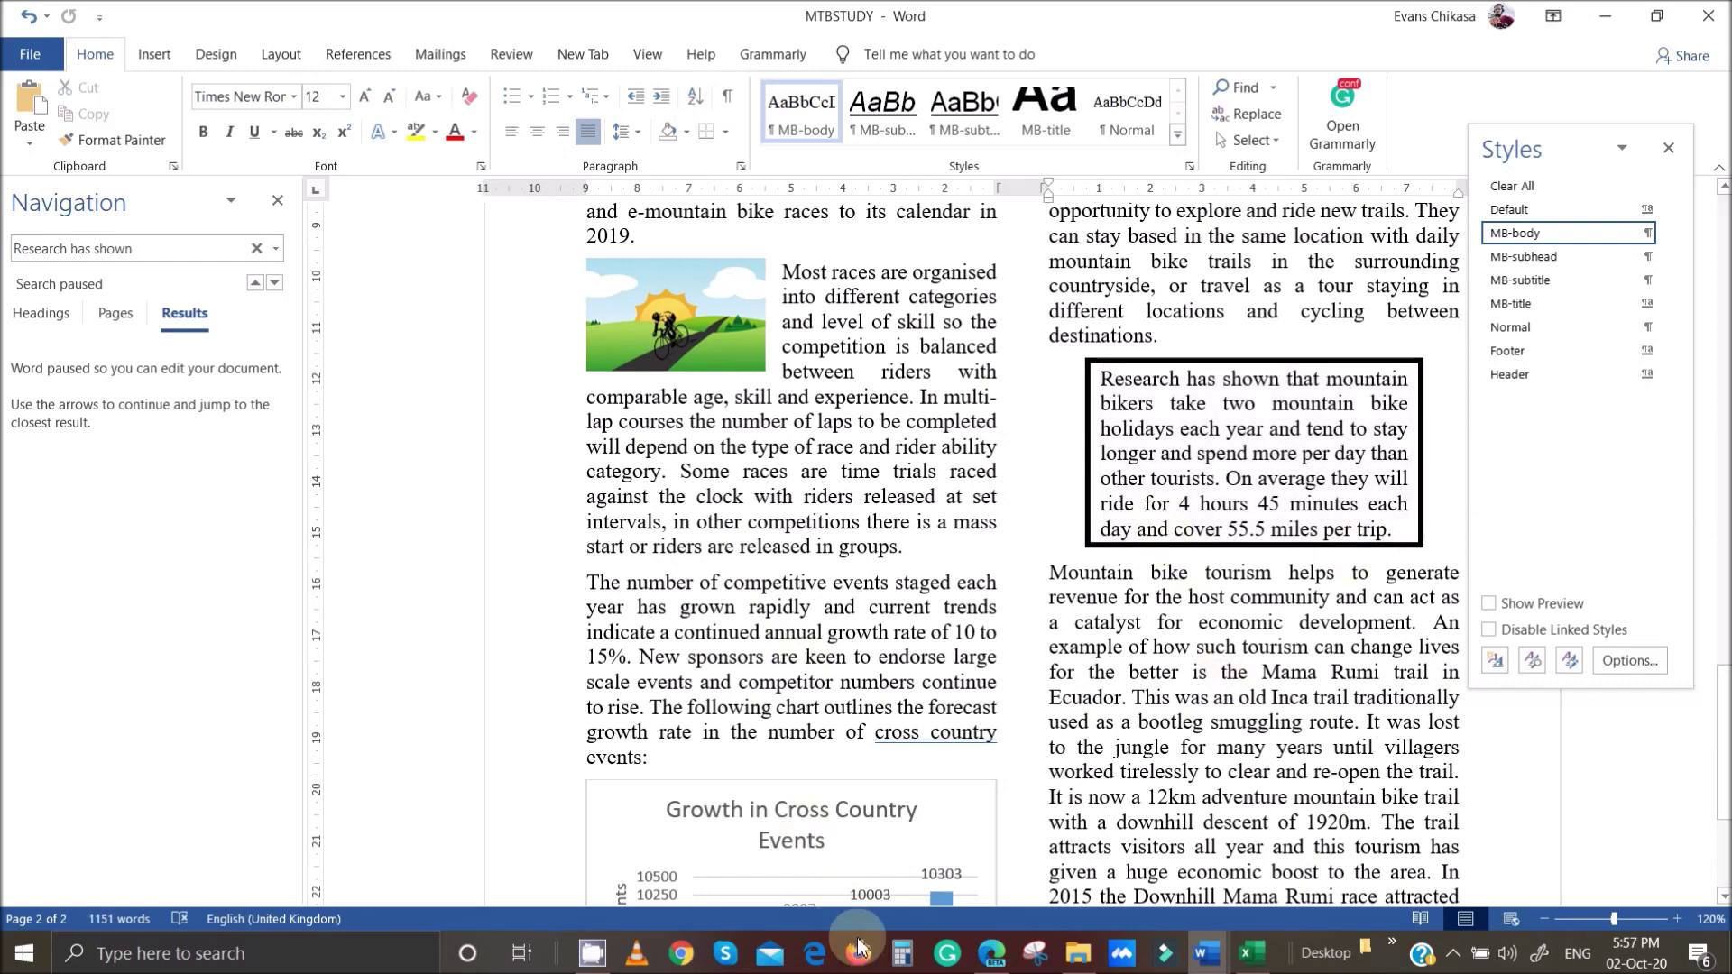
Switch to the exam PDF in Edge and highlight question 19's proofreading instruction and its requirements on splits, widows or orphans, blank pages and spacing.
left_click(992, 953)
scroll(524, 686, "down", 3)
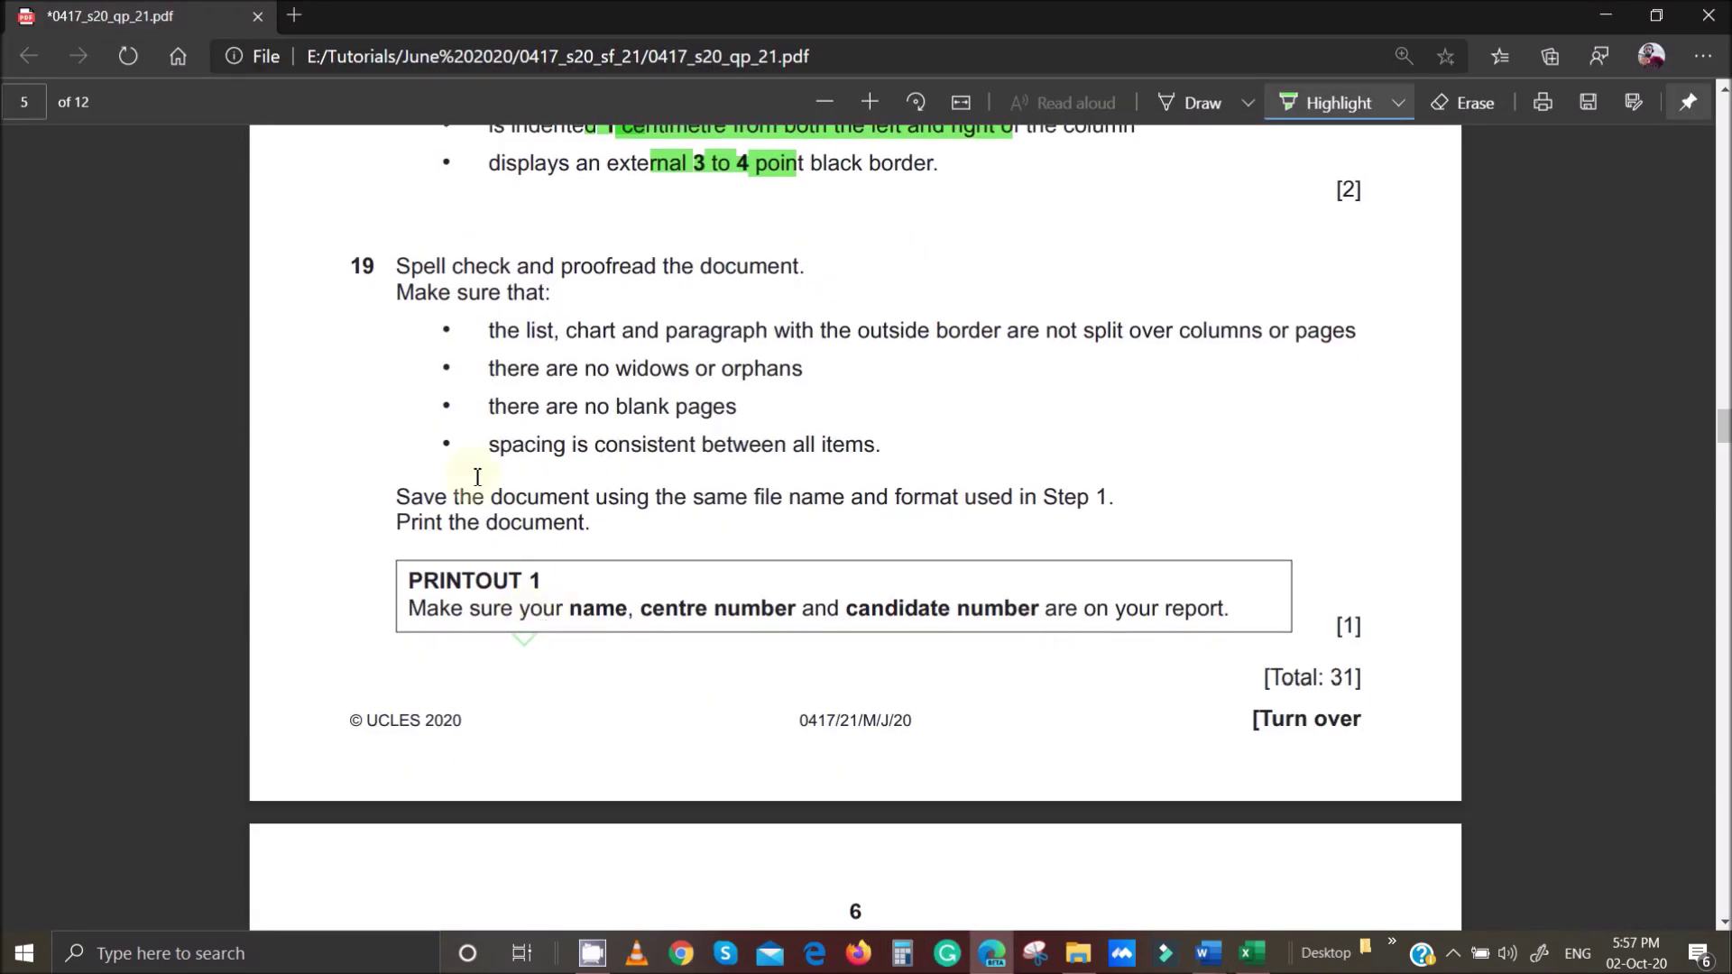
scroll(543, 551, "up", 4)
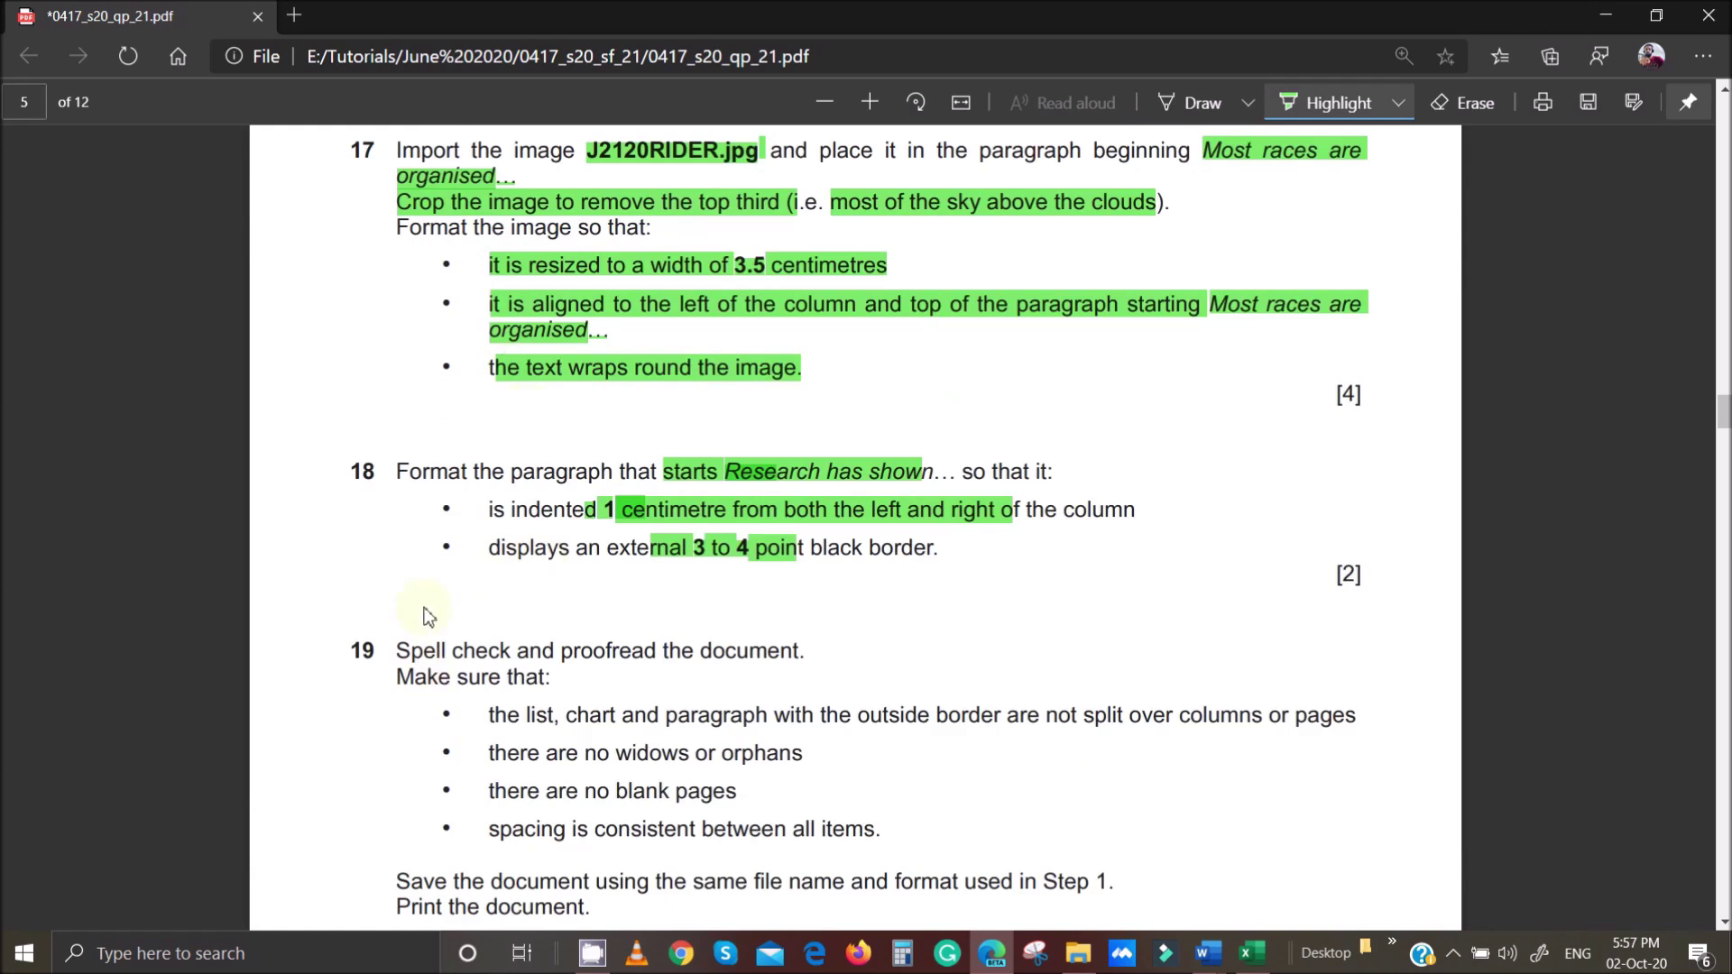
scroll(415, 586, "down", 1)
left_click_drag(393, 523, 1355, 594)
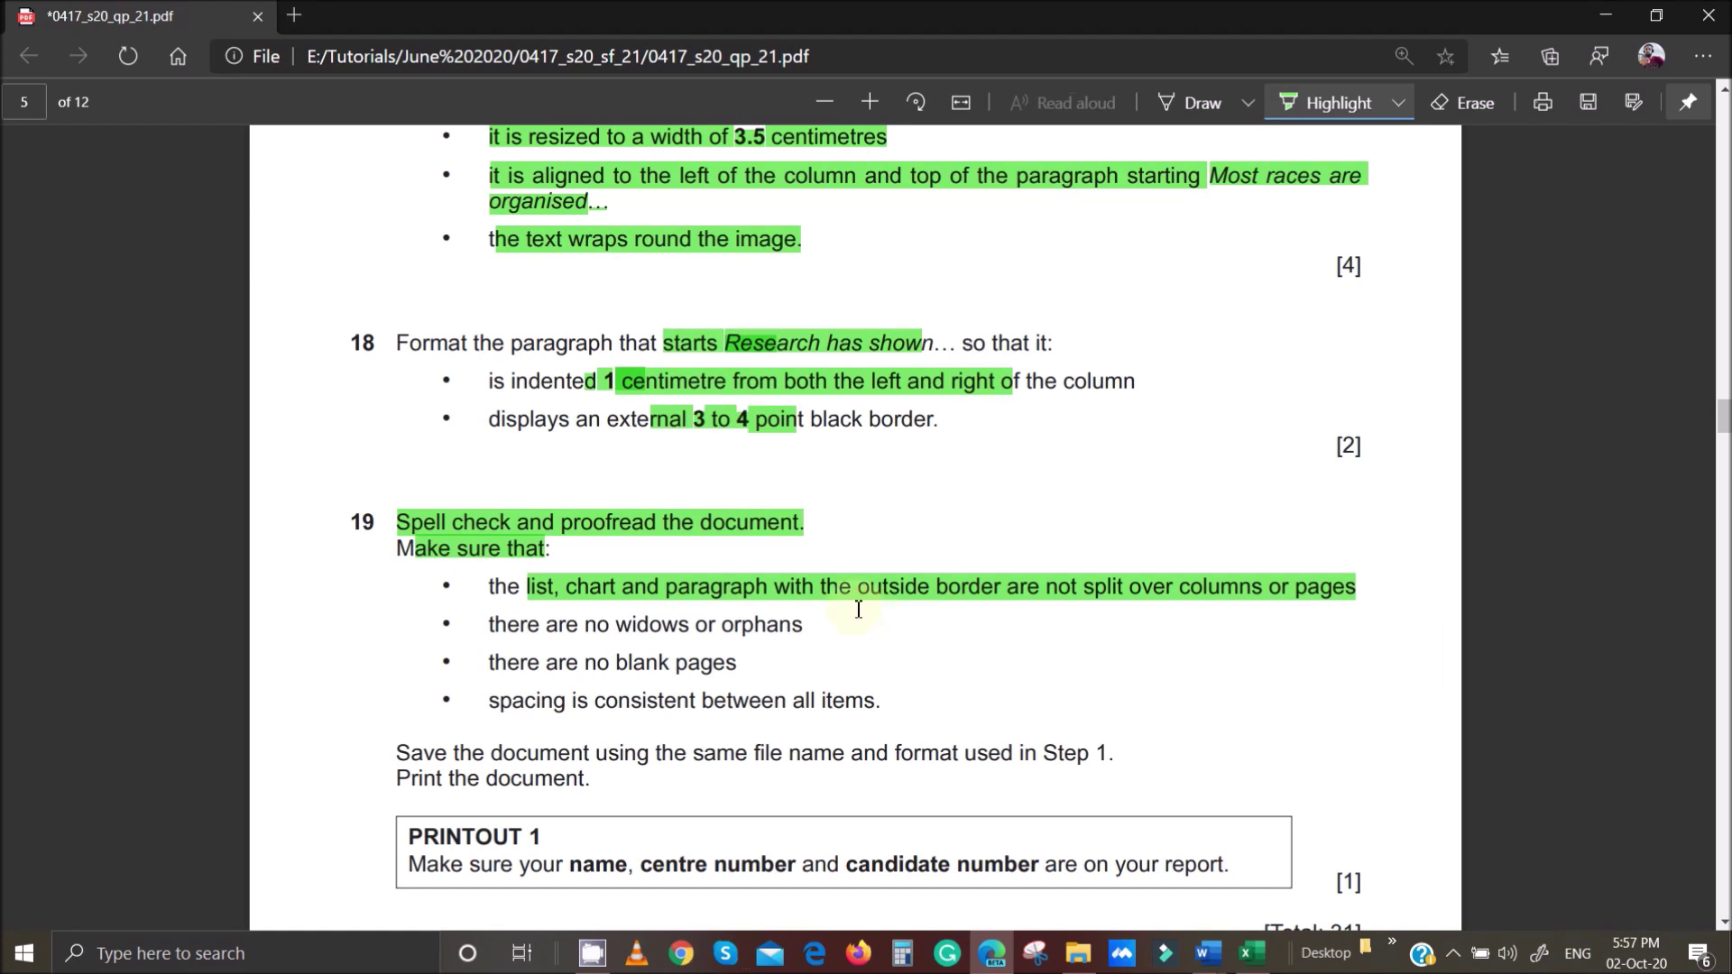
left_click_drag(495, 624, 802, 628)
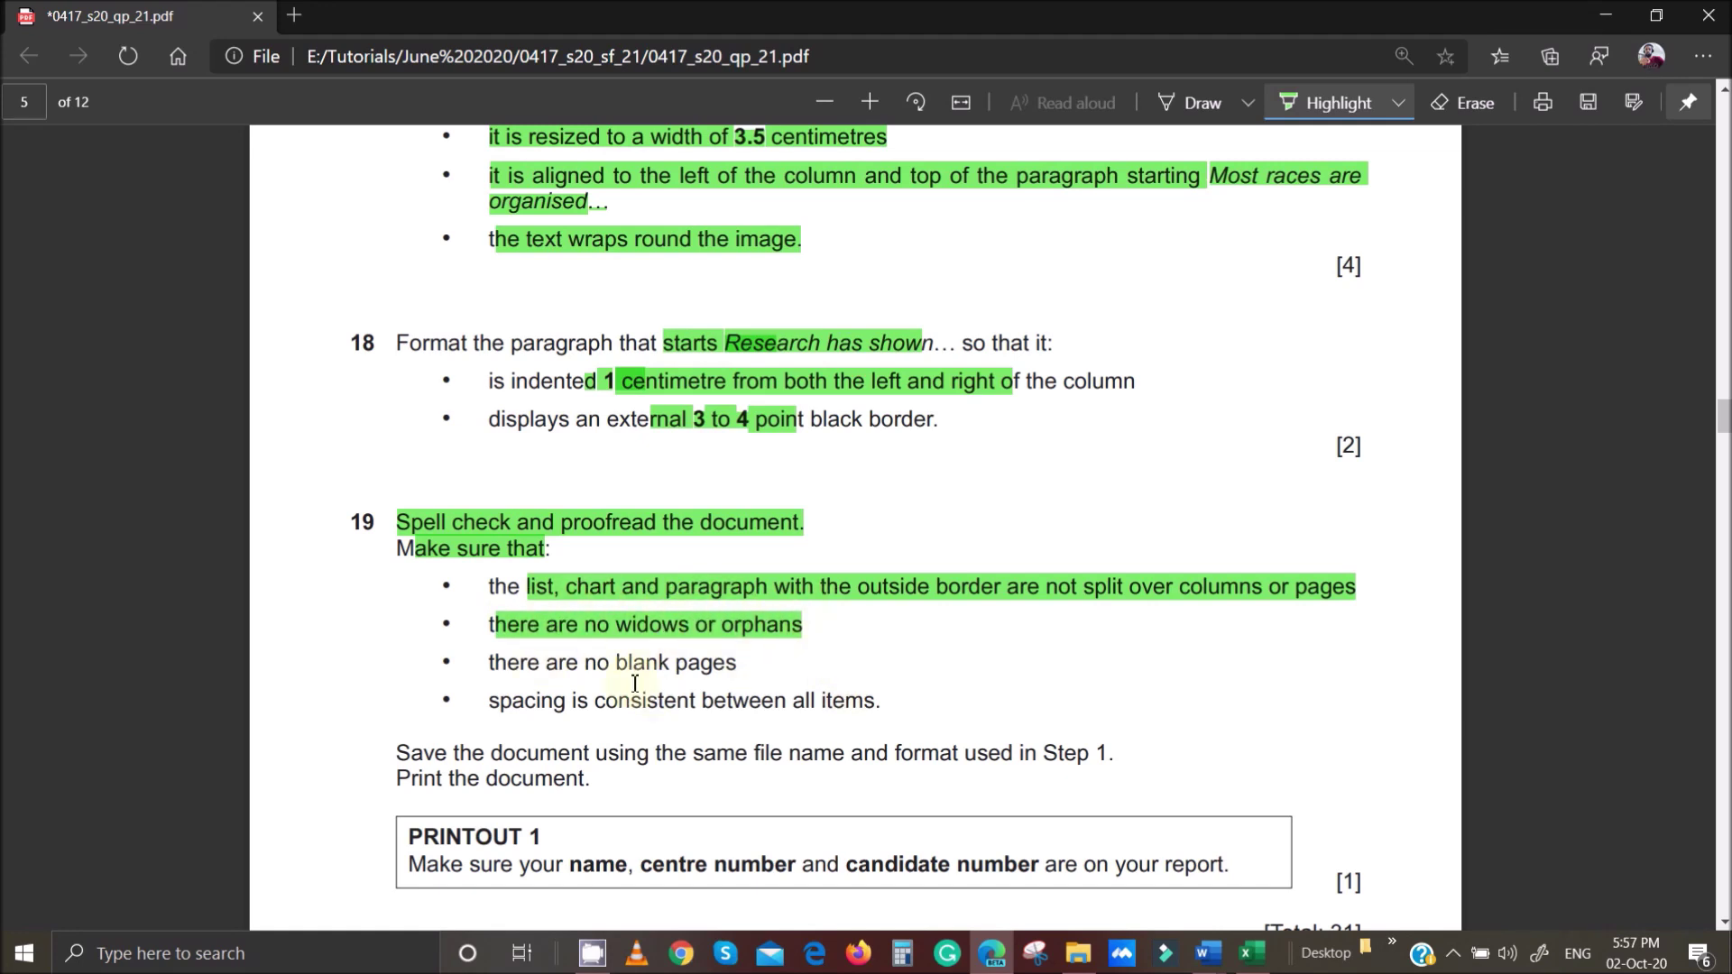
left_click_drag(498, 662, 758, 663)
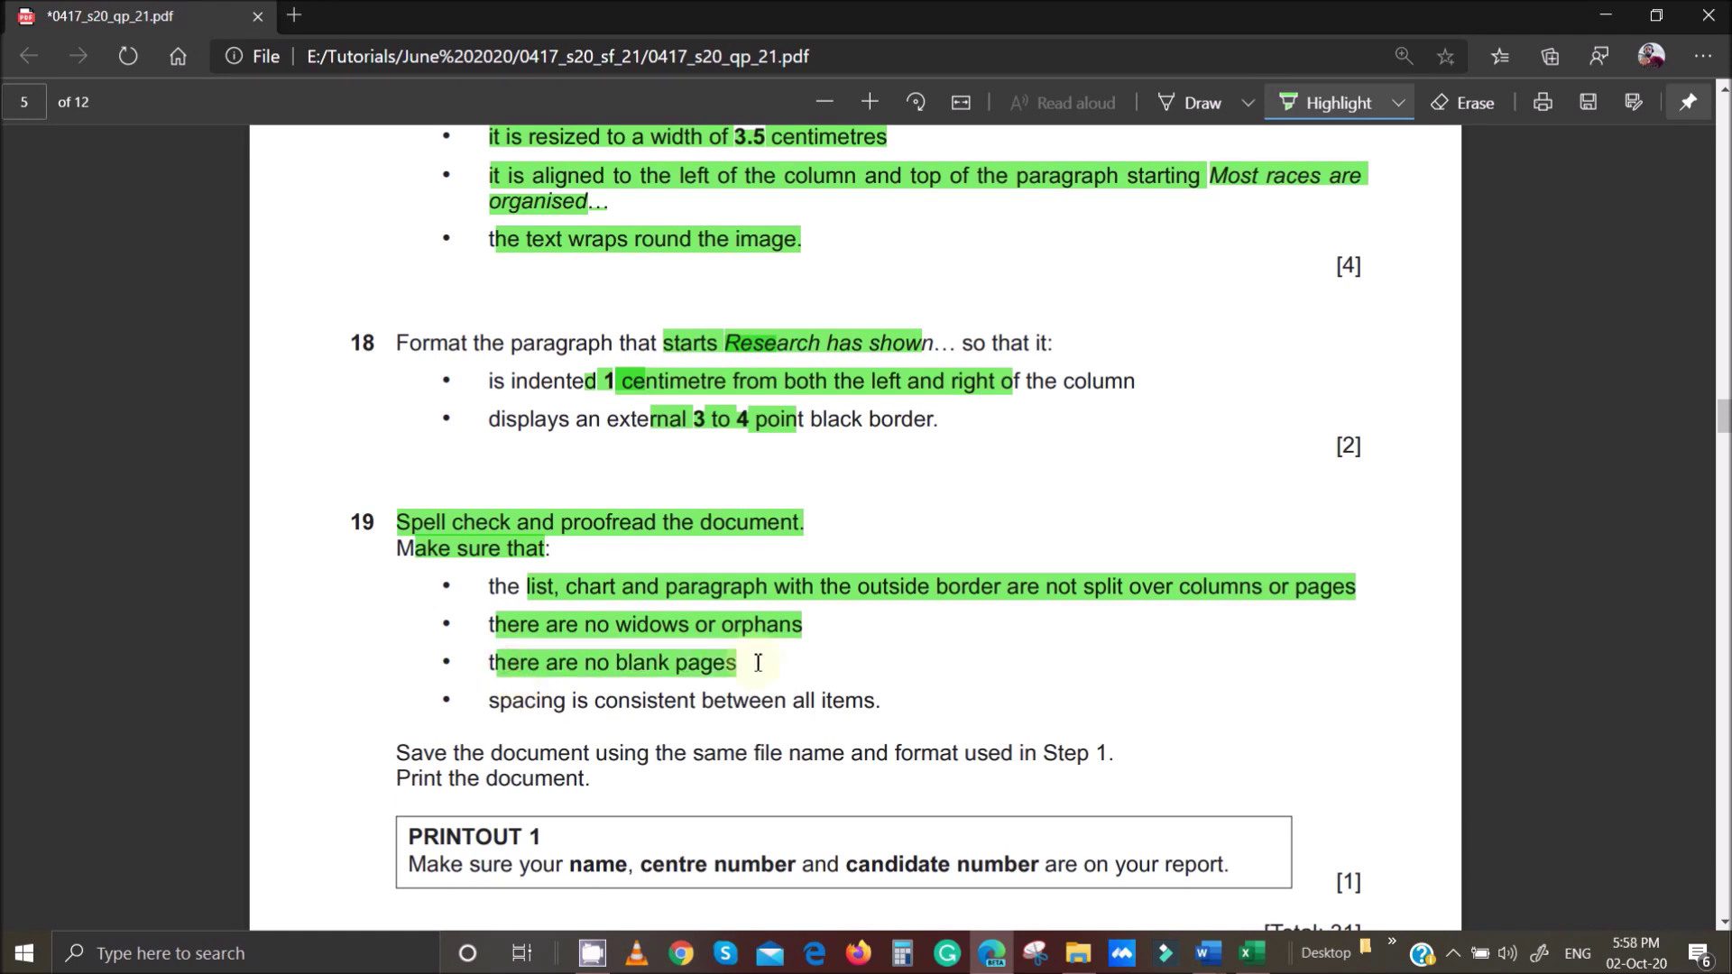
left_click_drag(513, 702, 879, 709)
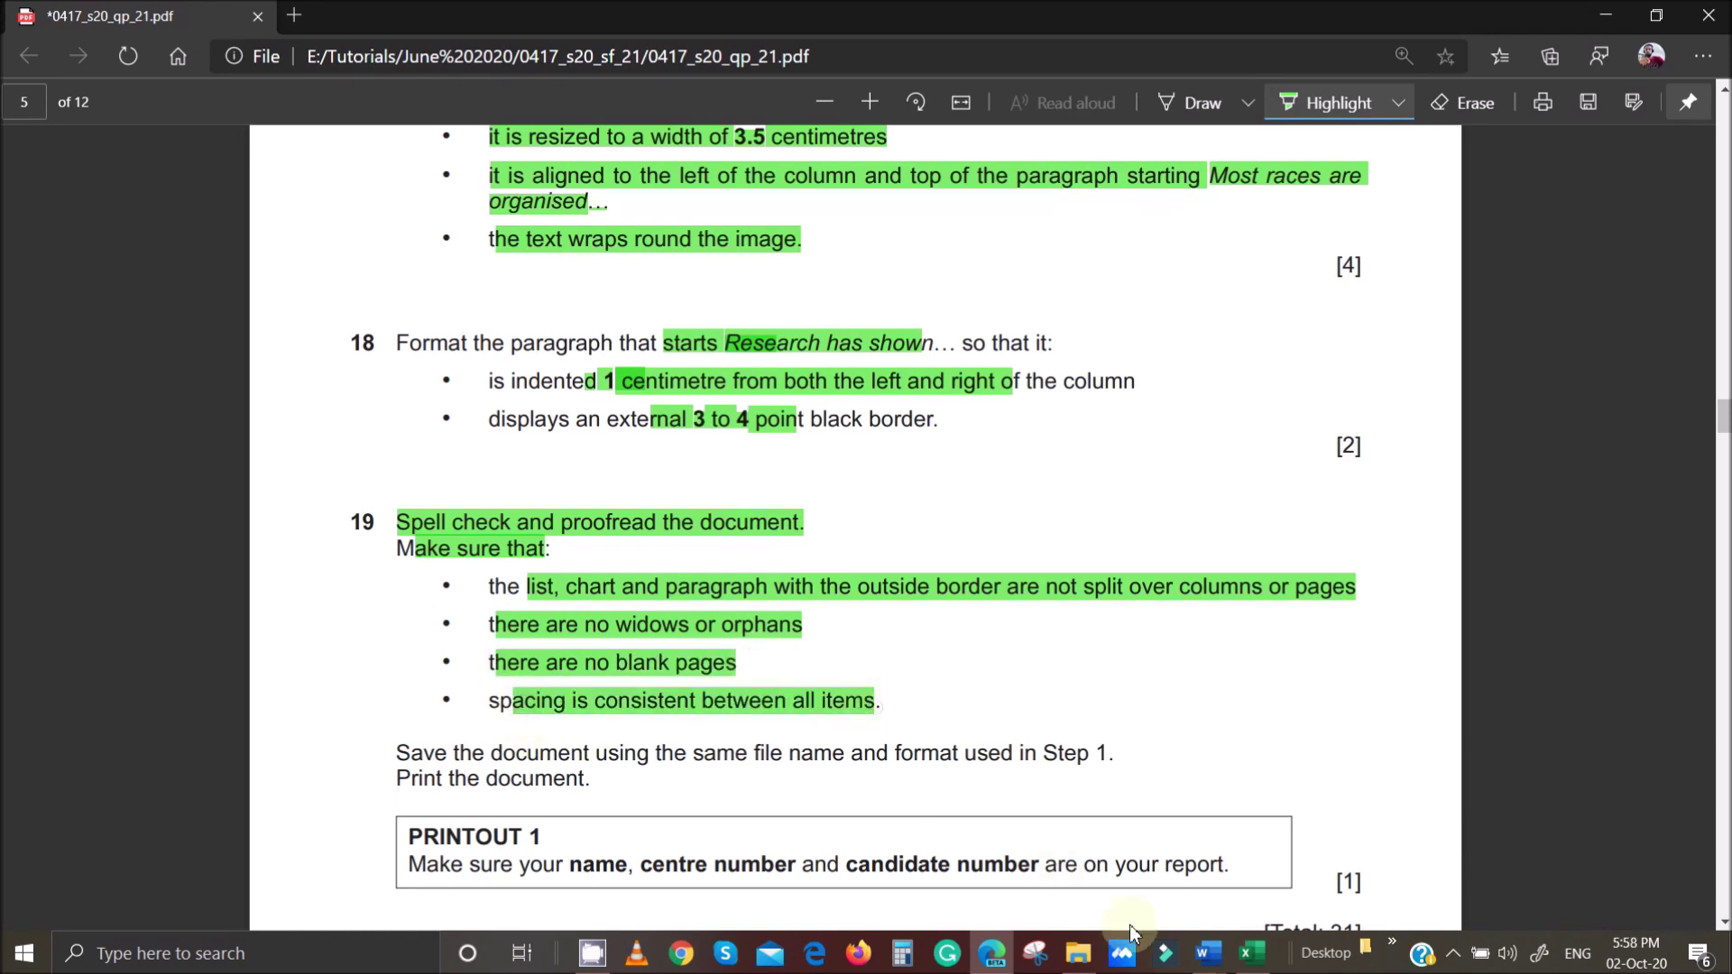
Switch to the MTBSTUDY document in Word and examine both pages for split items, widows, orphans, blank pages and inconsistent spacing.
mouse_move(1210, 944)
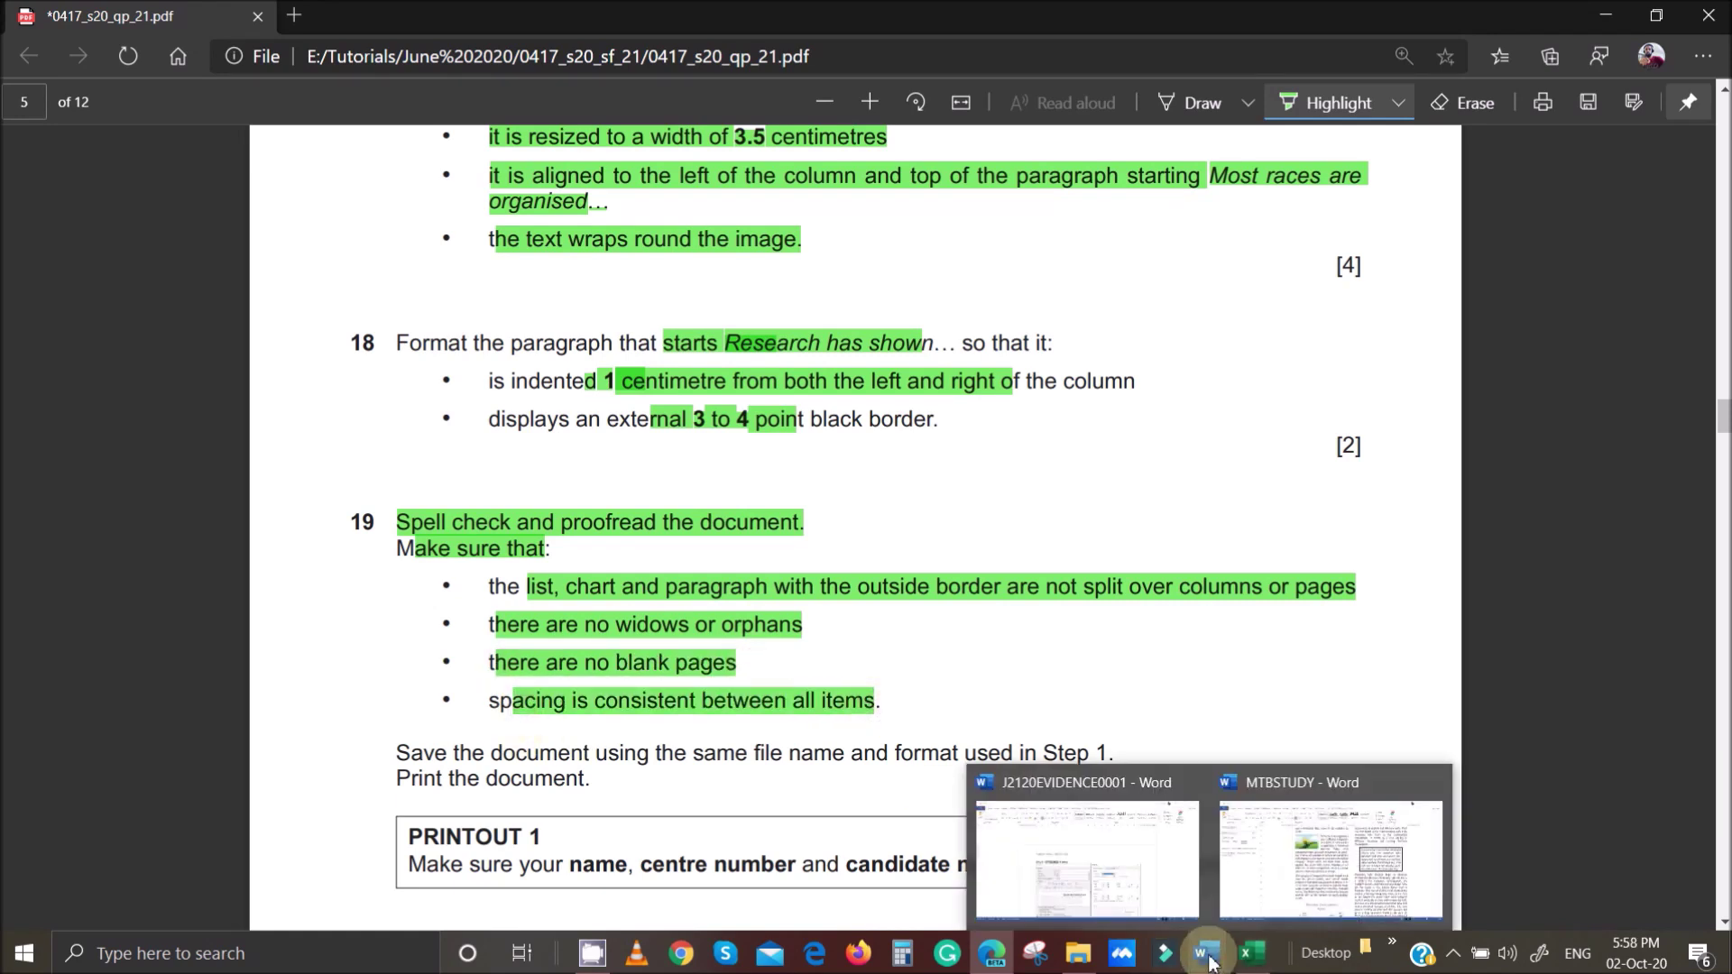
left_click(1318, 867)
scroll(890, 546, "down", 5)
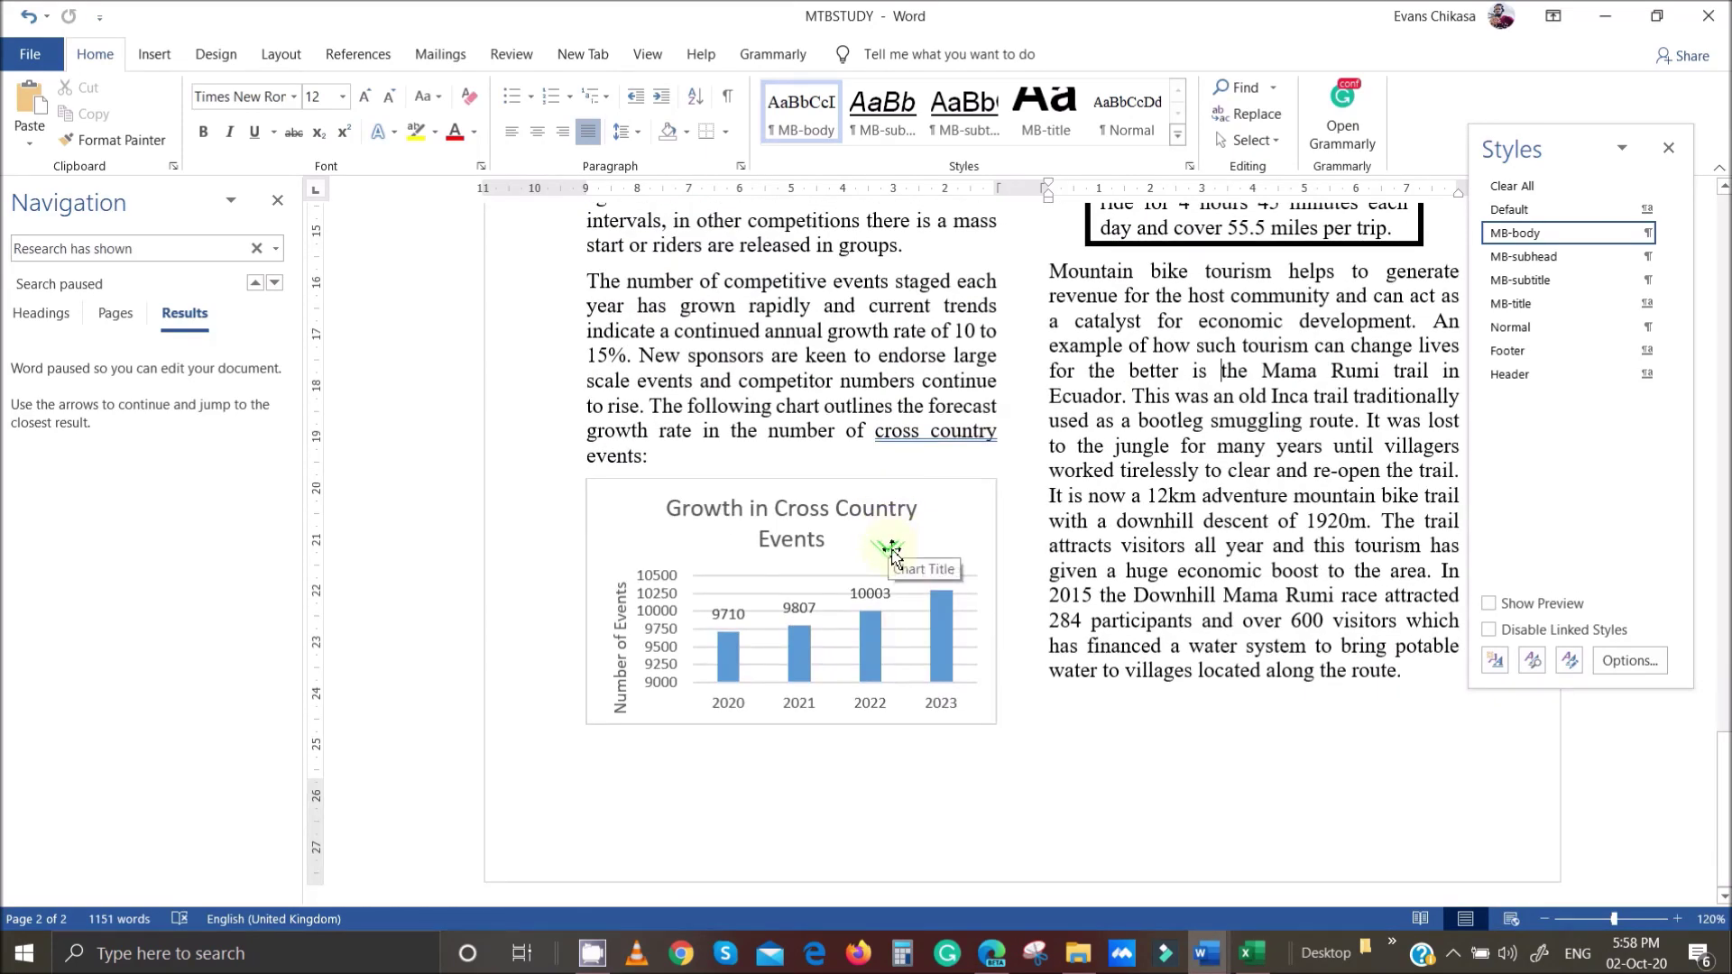
scroll(890, 546, "up", 10)
scroll(904, 573, "up", 10)
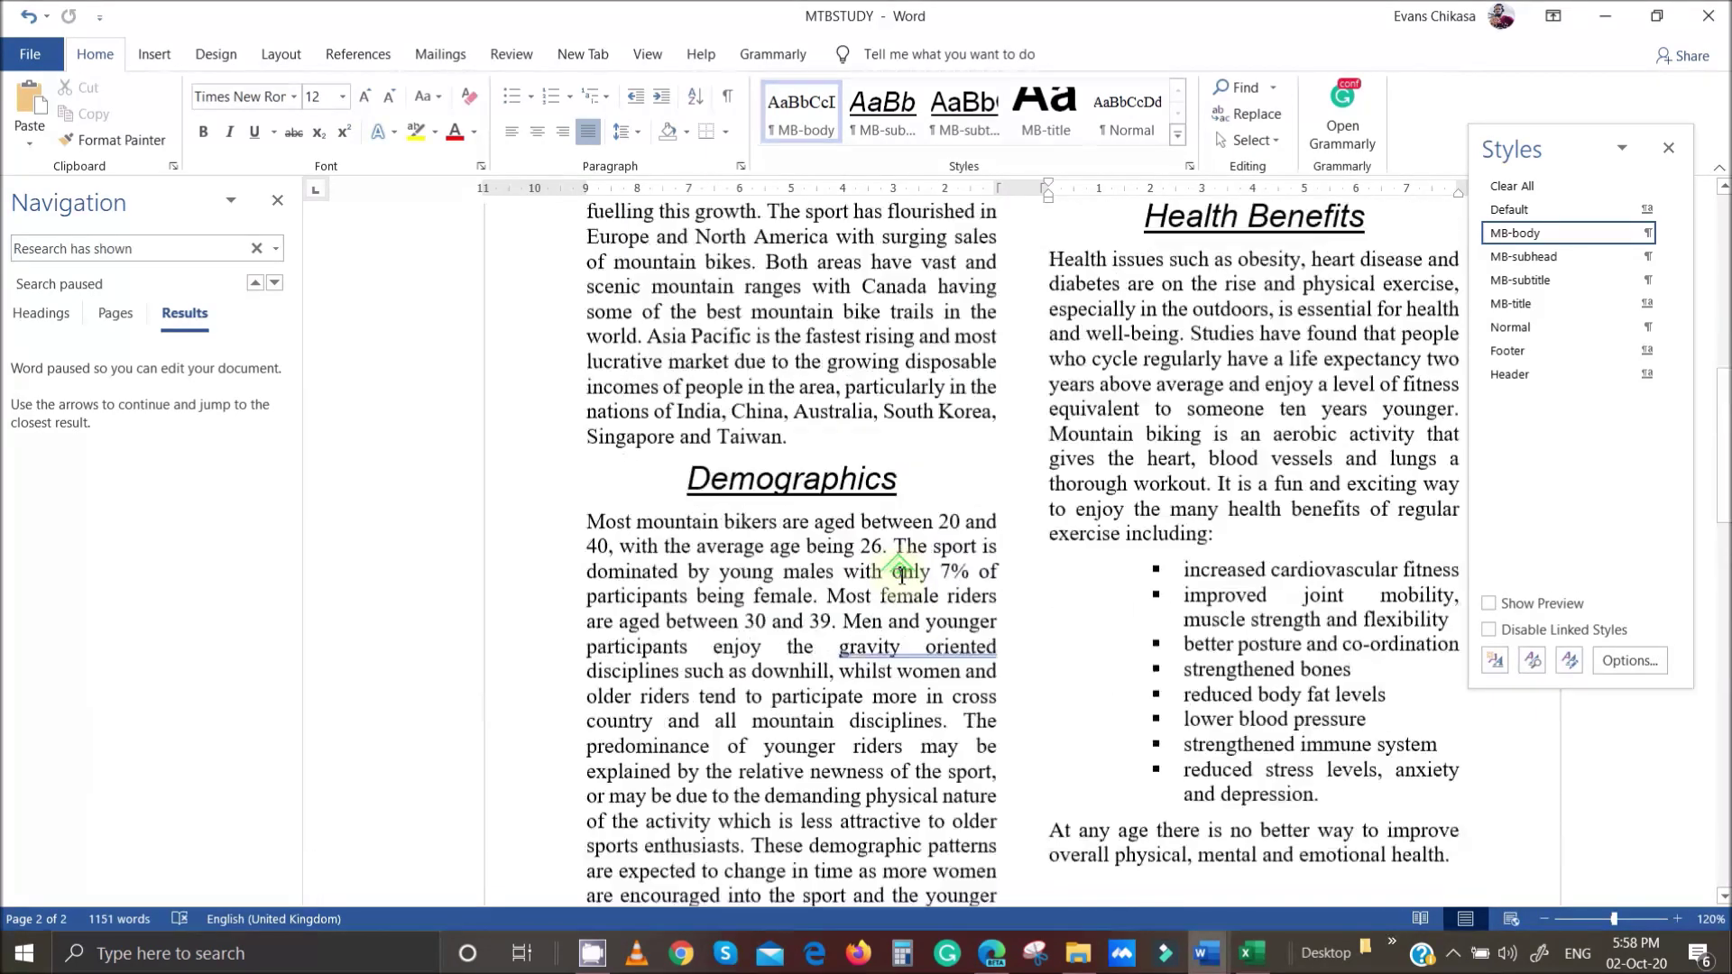
scroll(902, 577, "down", 5)
scroll(902, 577, "down", 10)
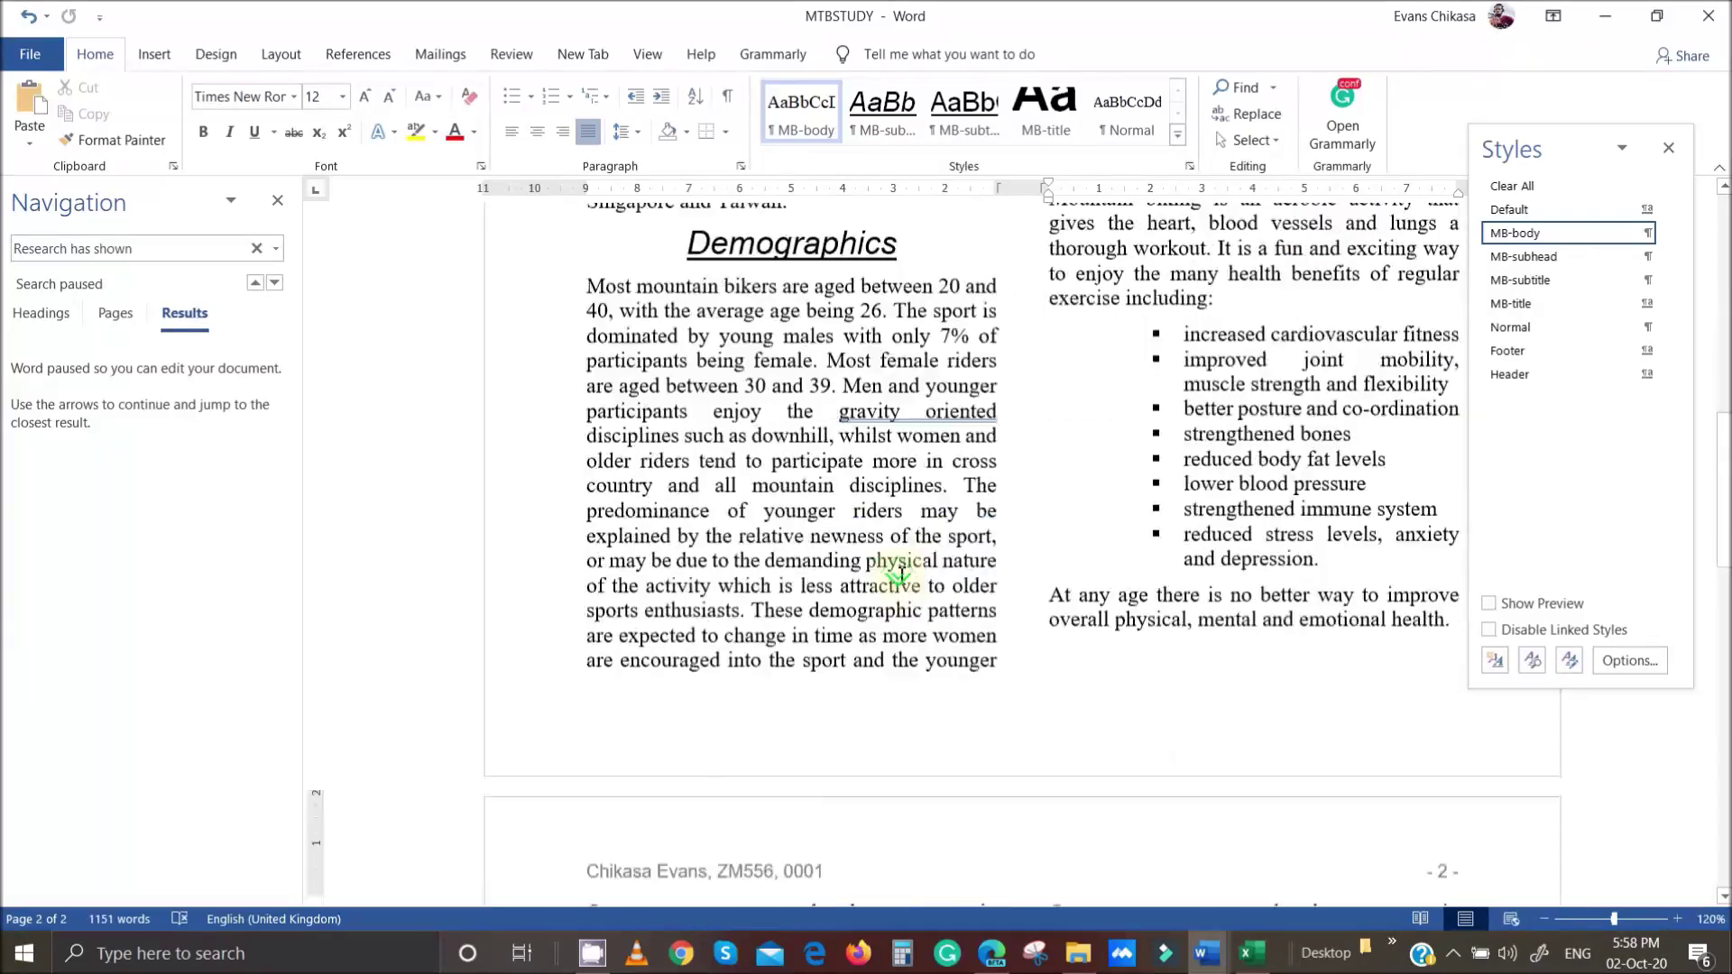
scroll(881, 563, "up", 10)
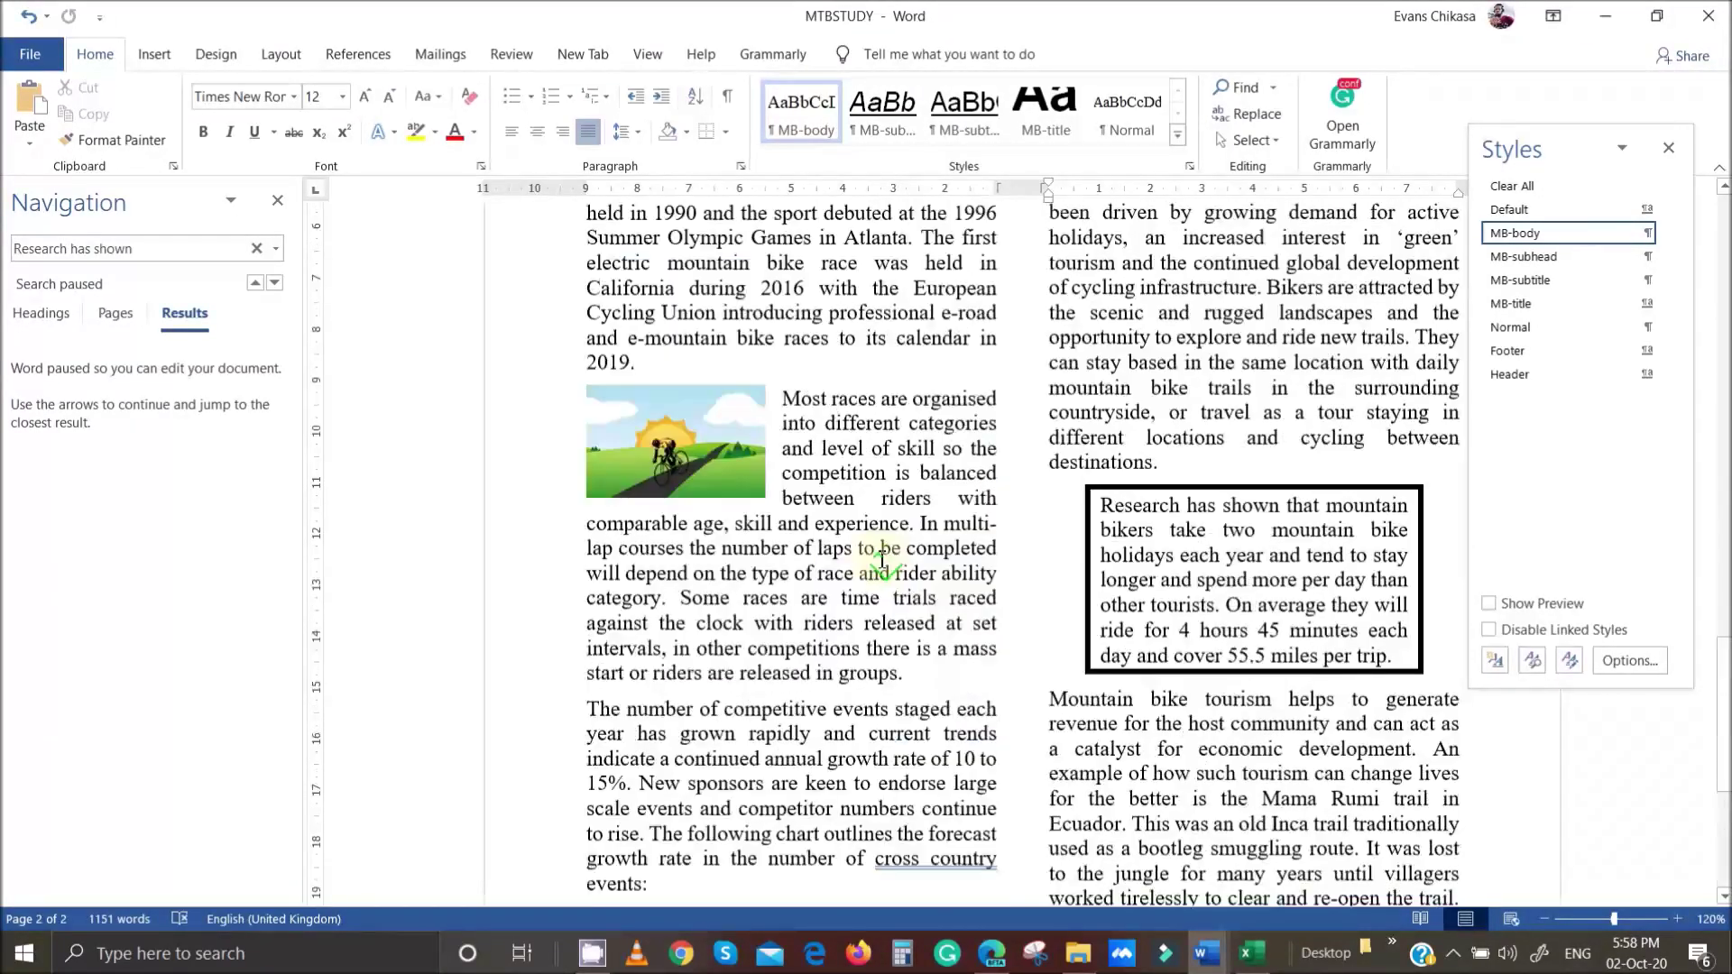
scroll(879, 554, "up", 8)
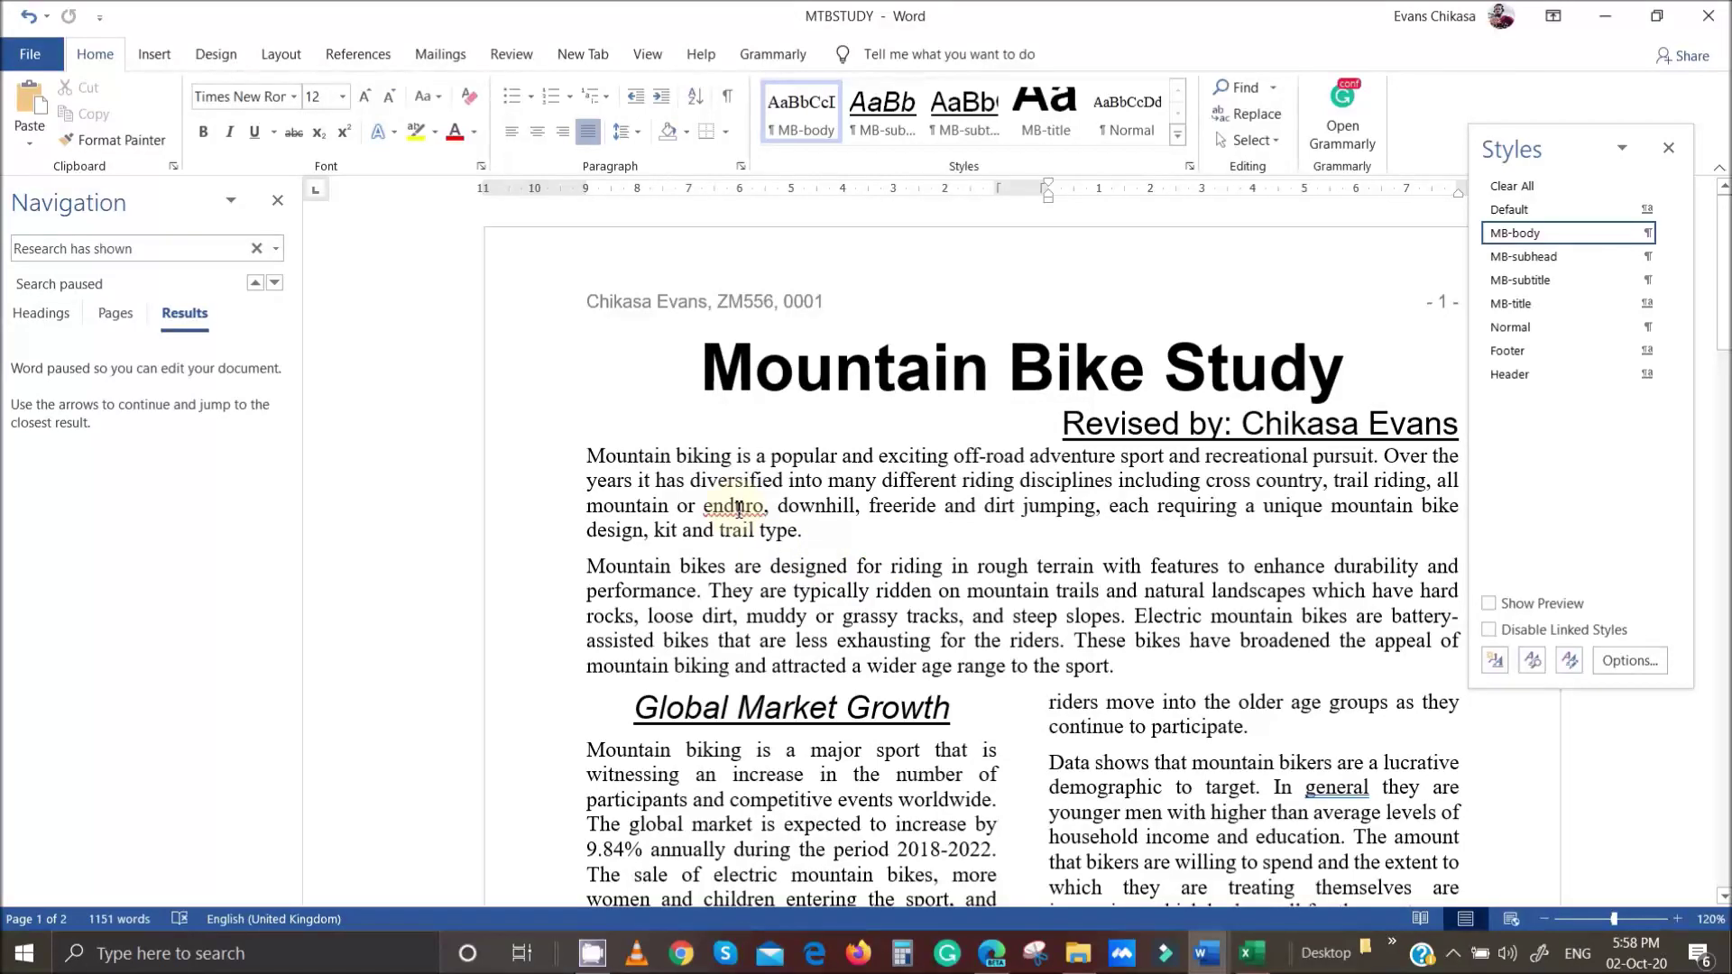
Check the spelling suggestions for "enduro" in the opening paragraph, dismiss them, and move the Styles pane off the document text.
left_click(737, 508)
right_click(738, 508)
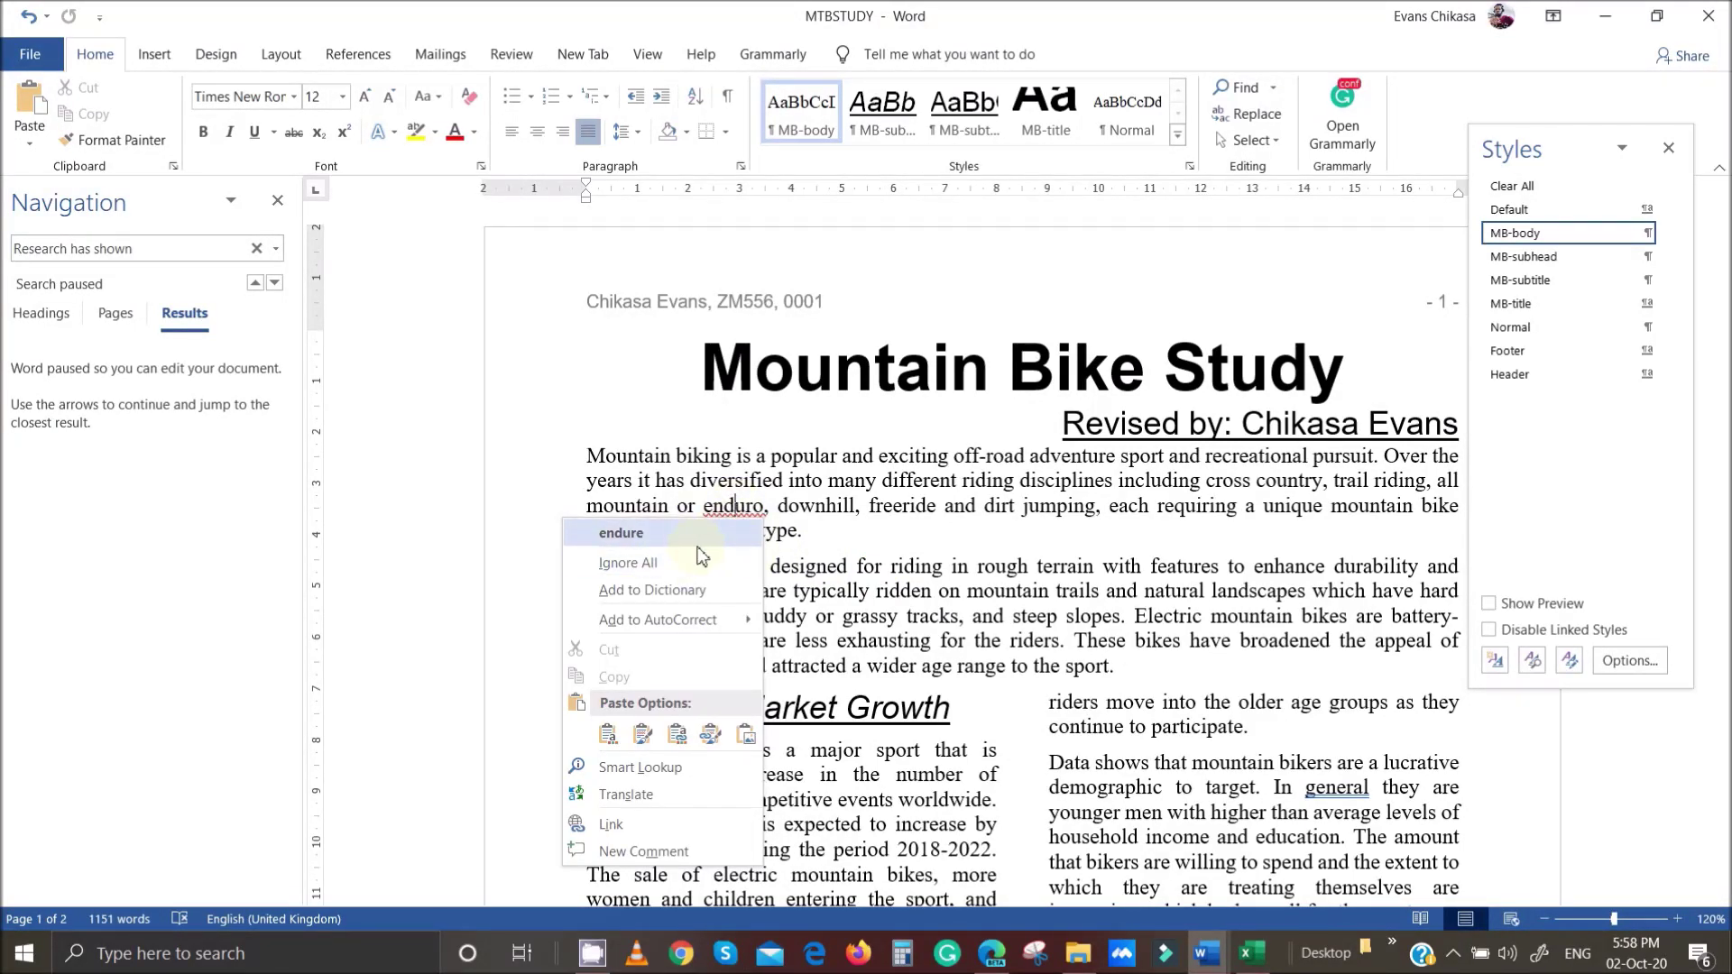
key("Escape")
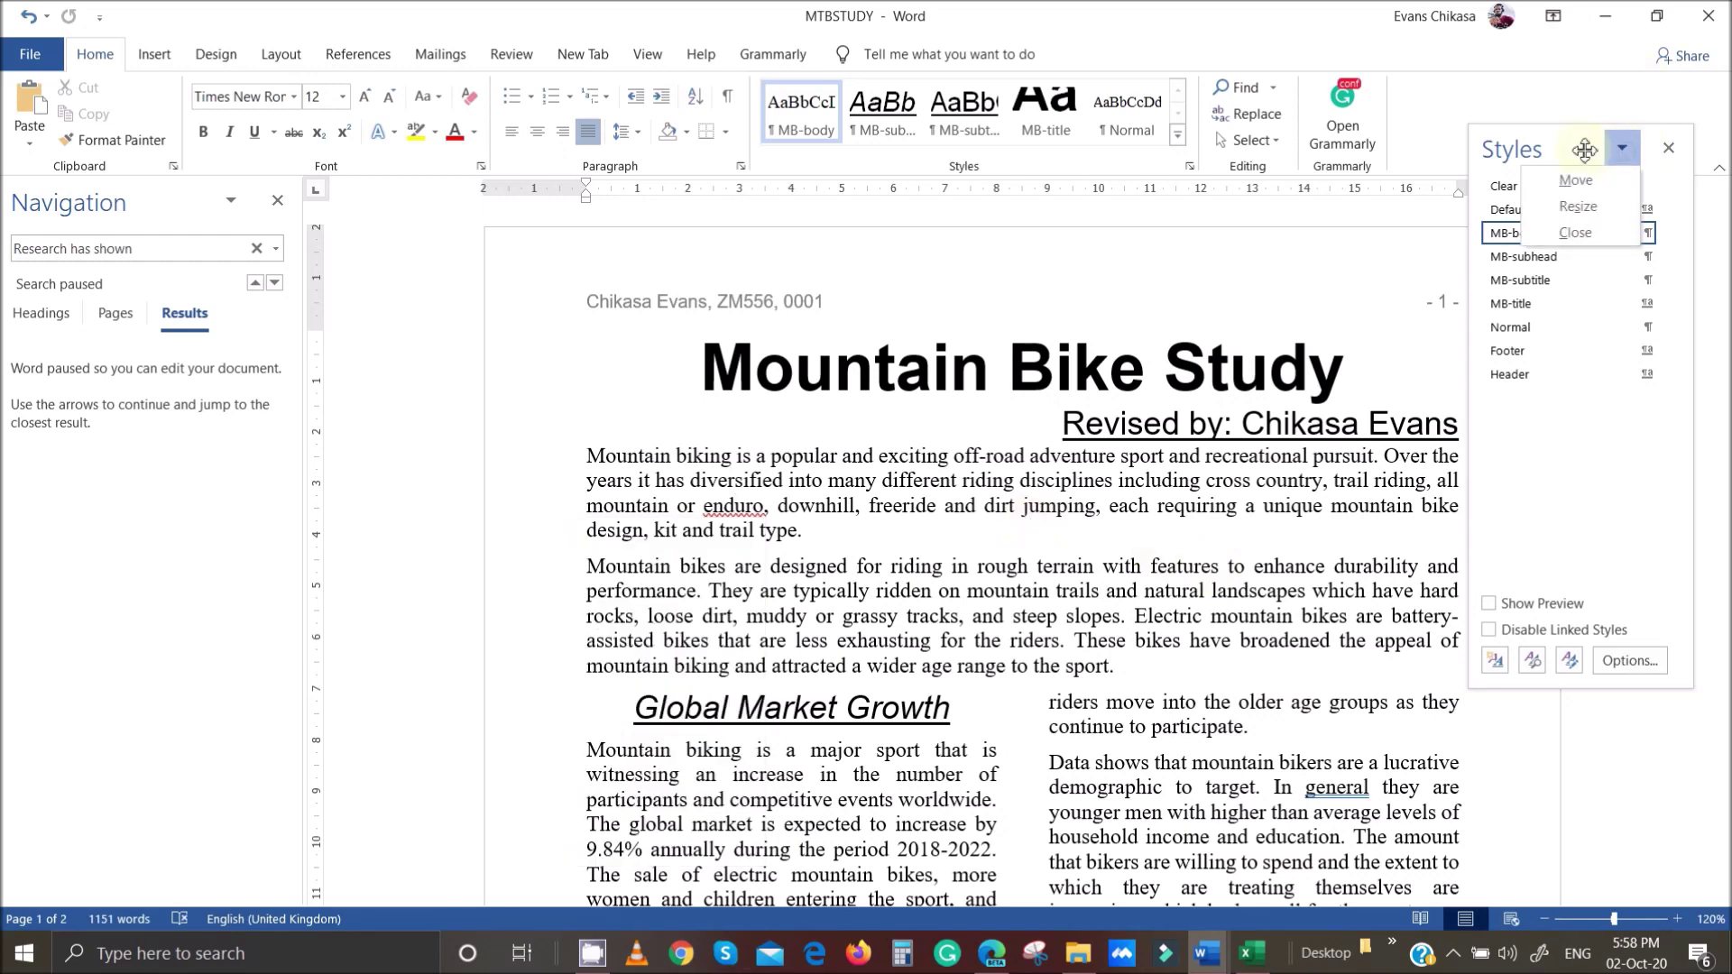
mouse_move(1579, 141)
left_mouse_down()
mouse_move(1592, 74)
mouse_move(1590, 142)
left_mouse_up()
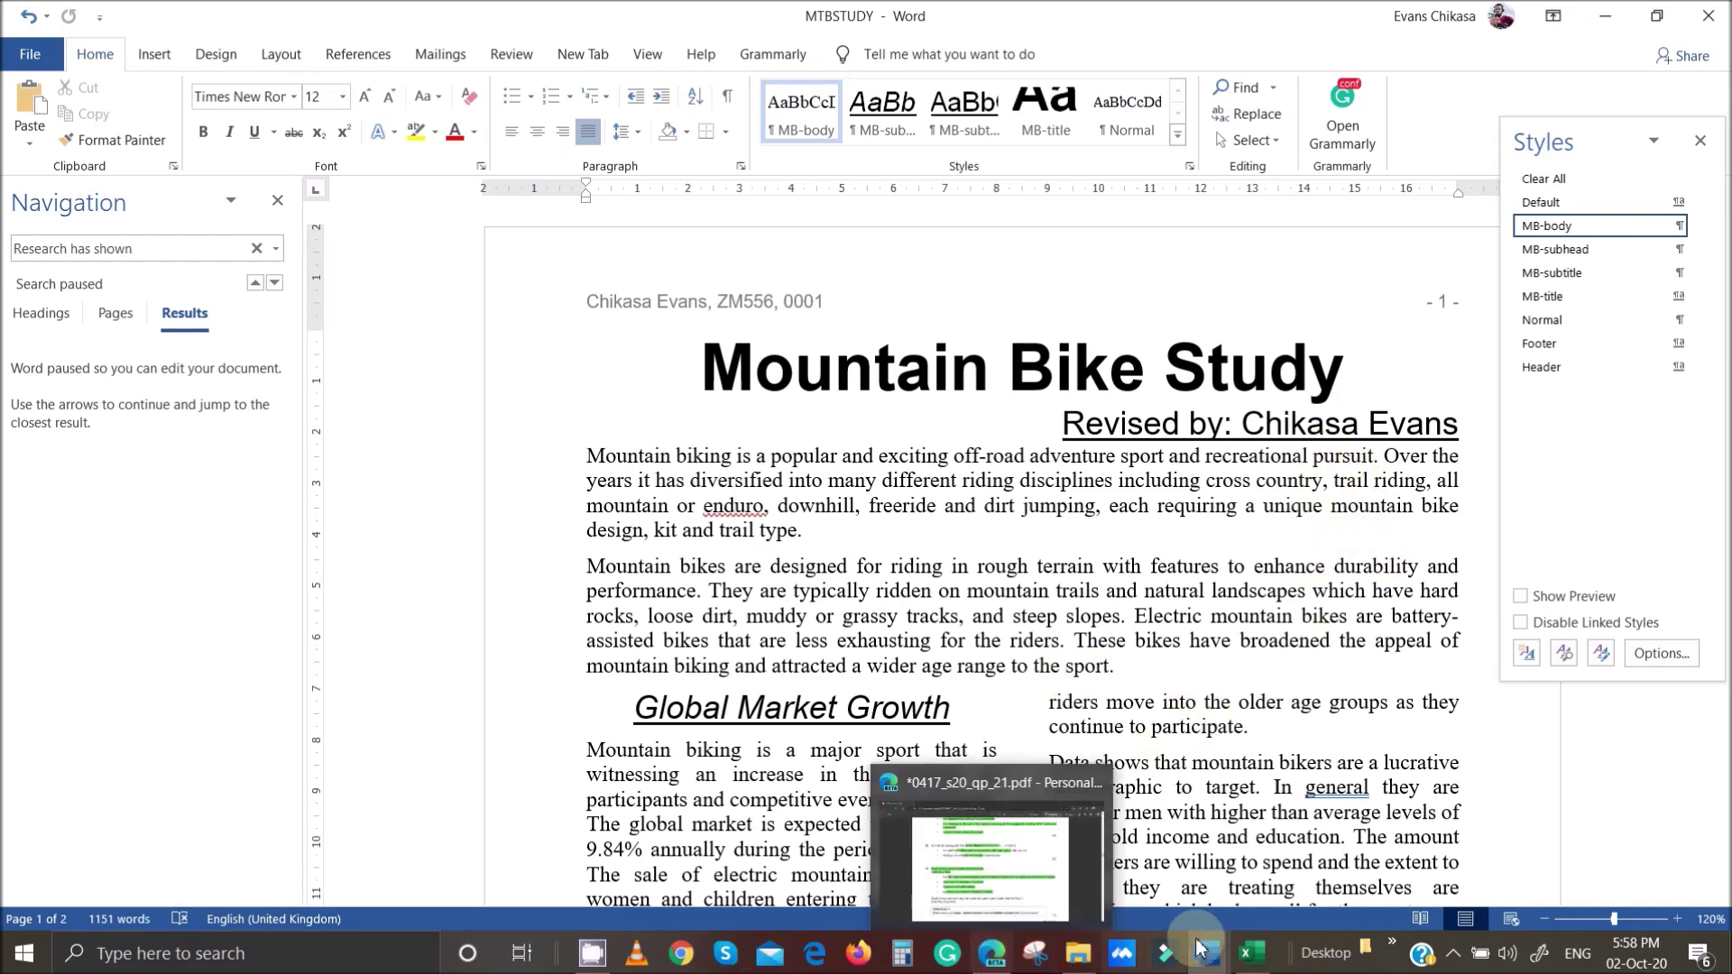
Switch to the exam PDF in Edge and highlight question 19's instructions to save the document as in Step 1 and print it.
mouse_move(1205, 949)
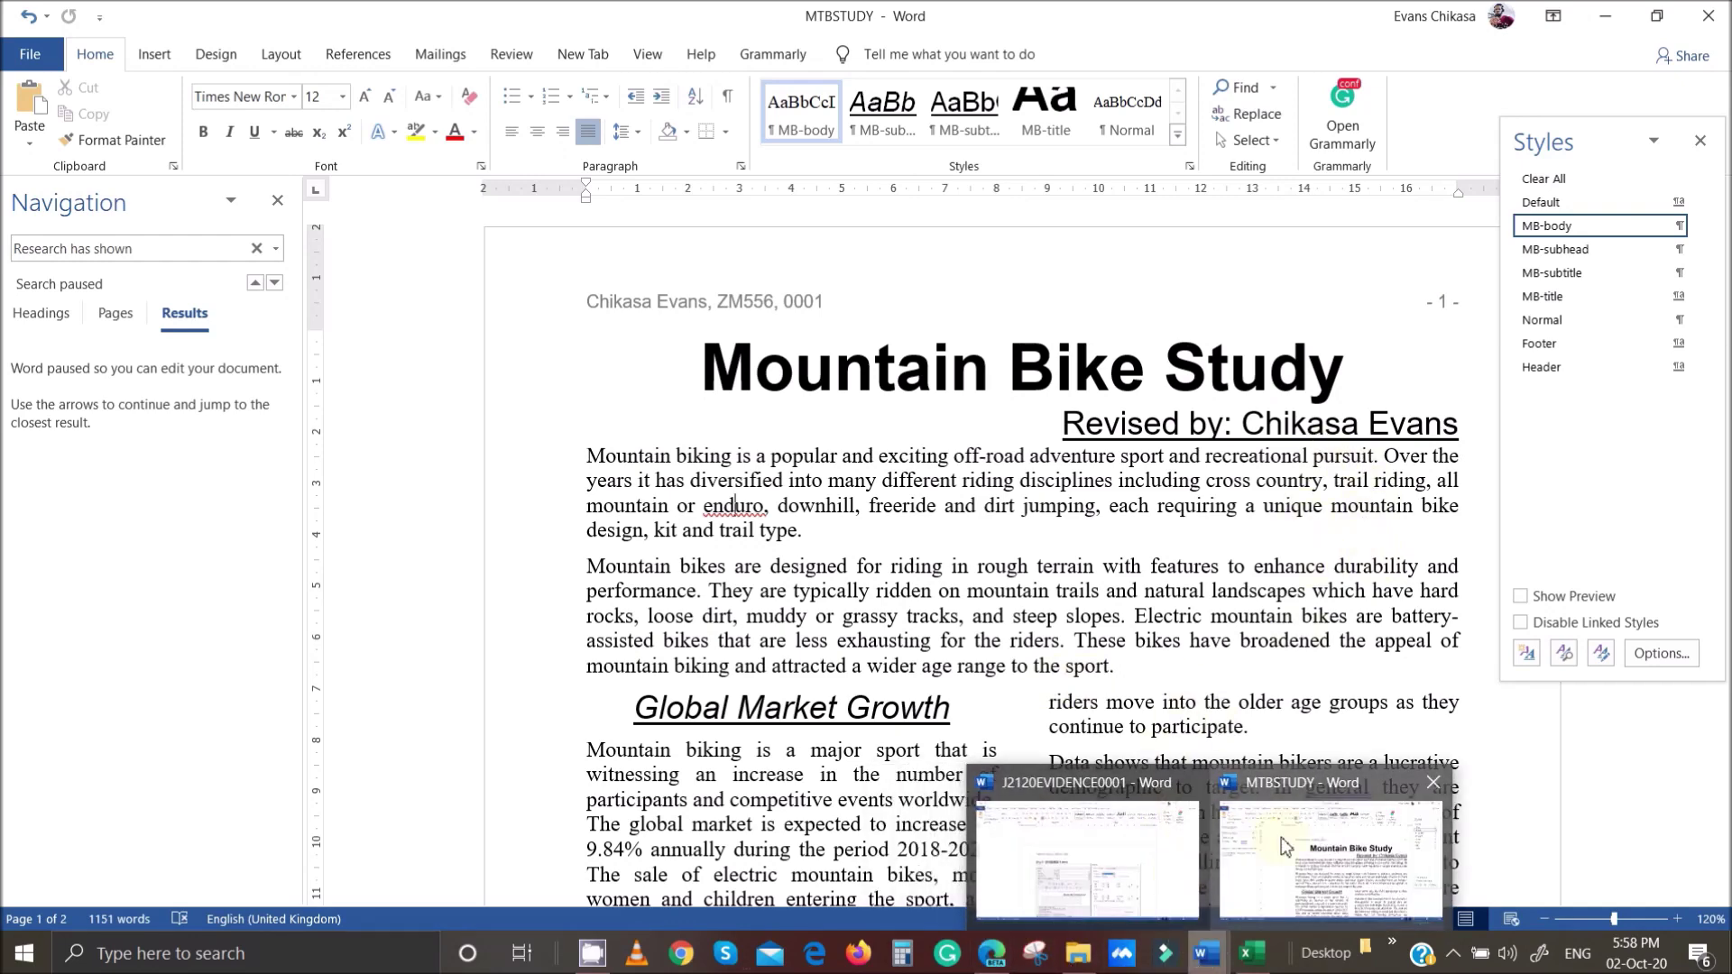
left_click(1002, 967)
scroll(891, 668, "down", 3)
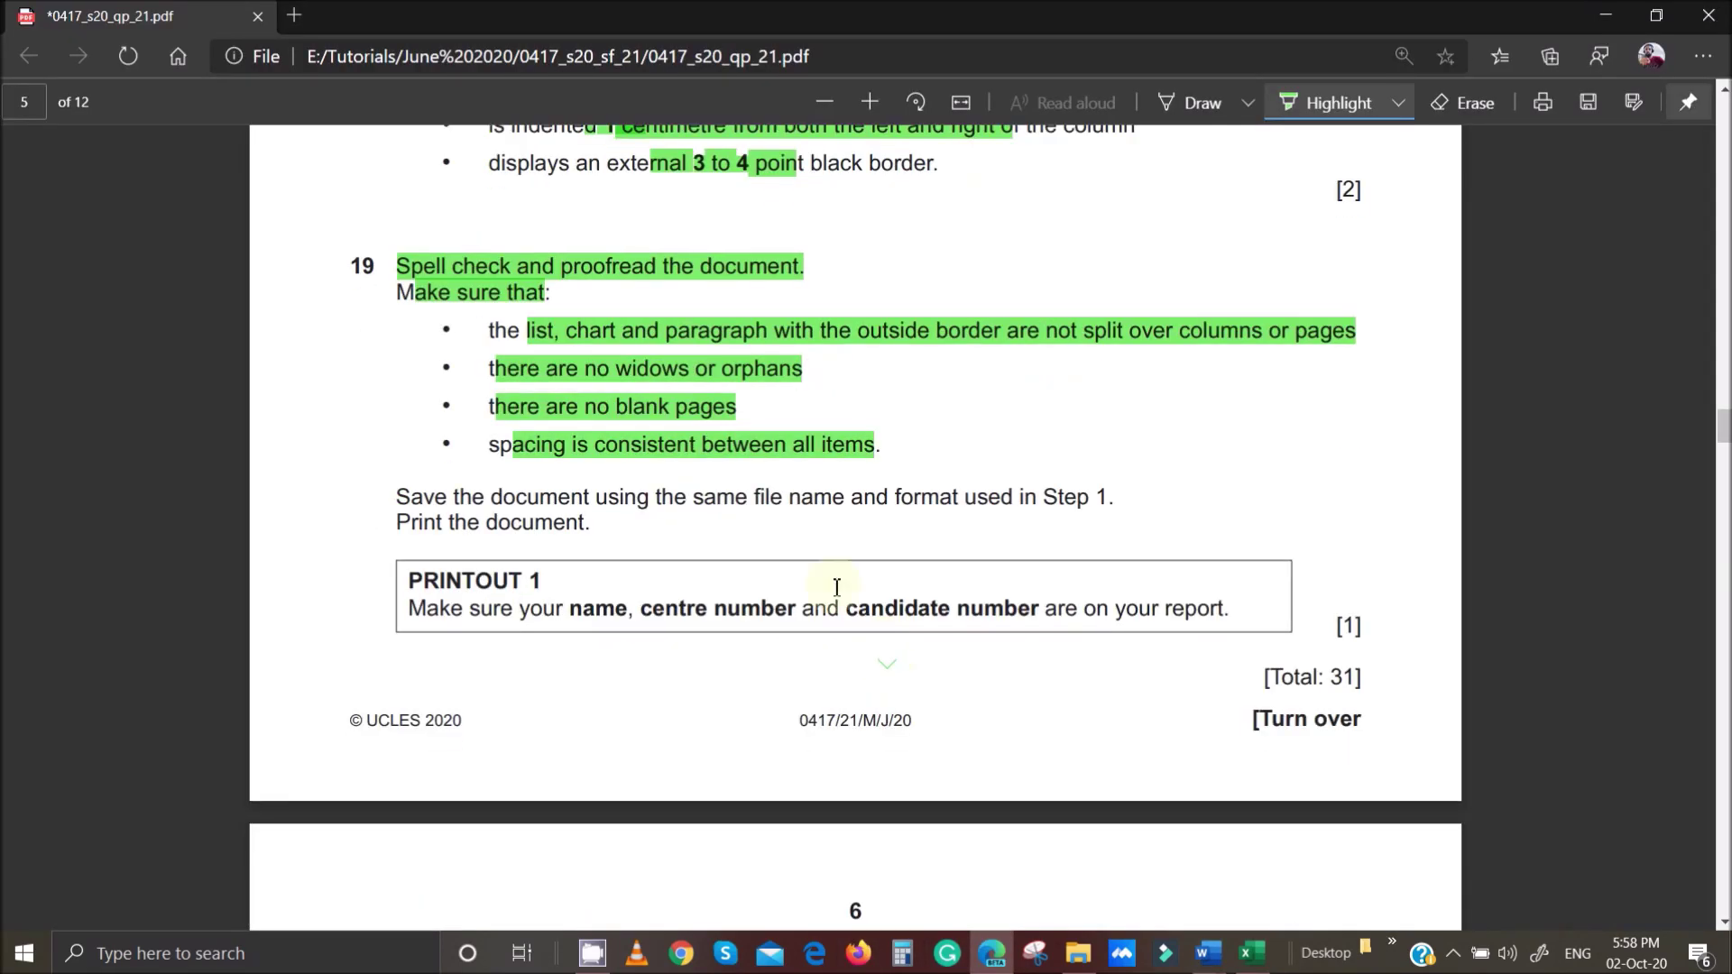
left_click_drag(385, 500, 587, 538)
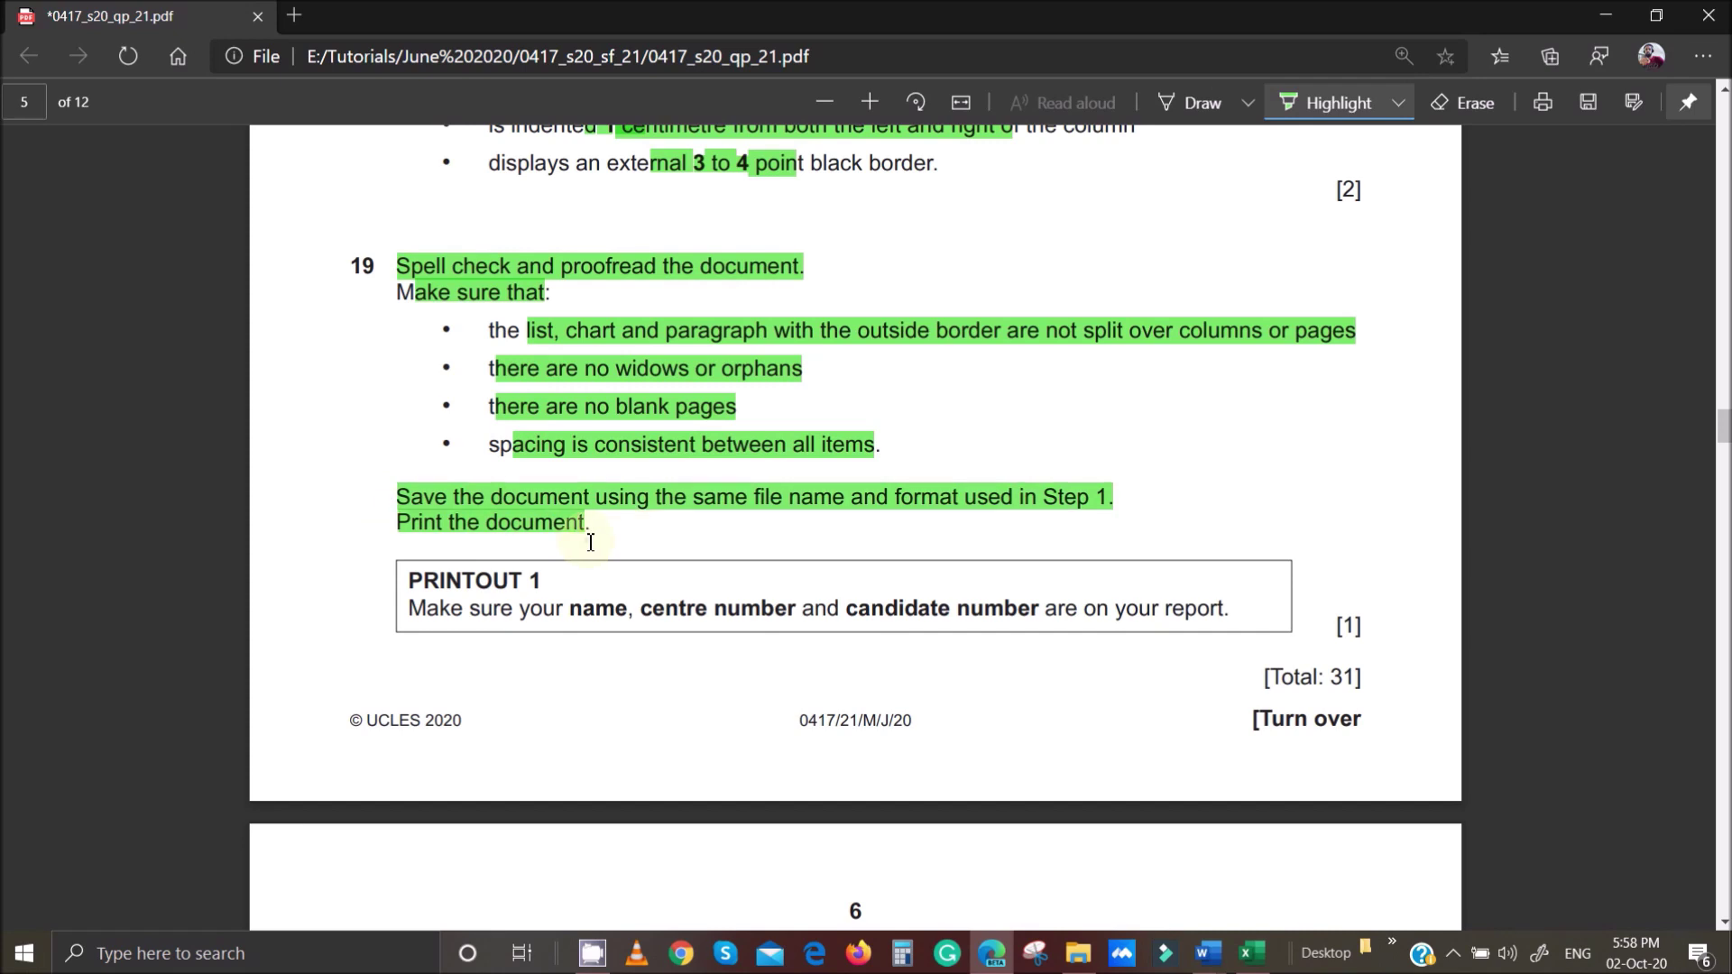